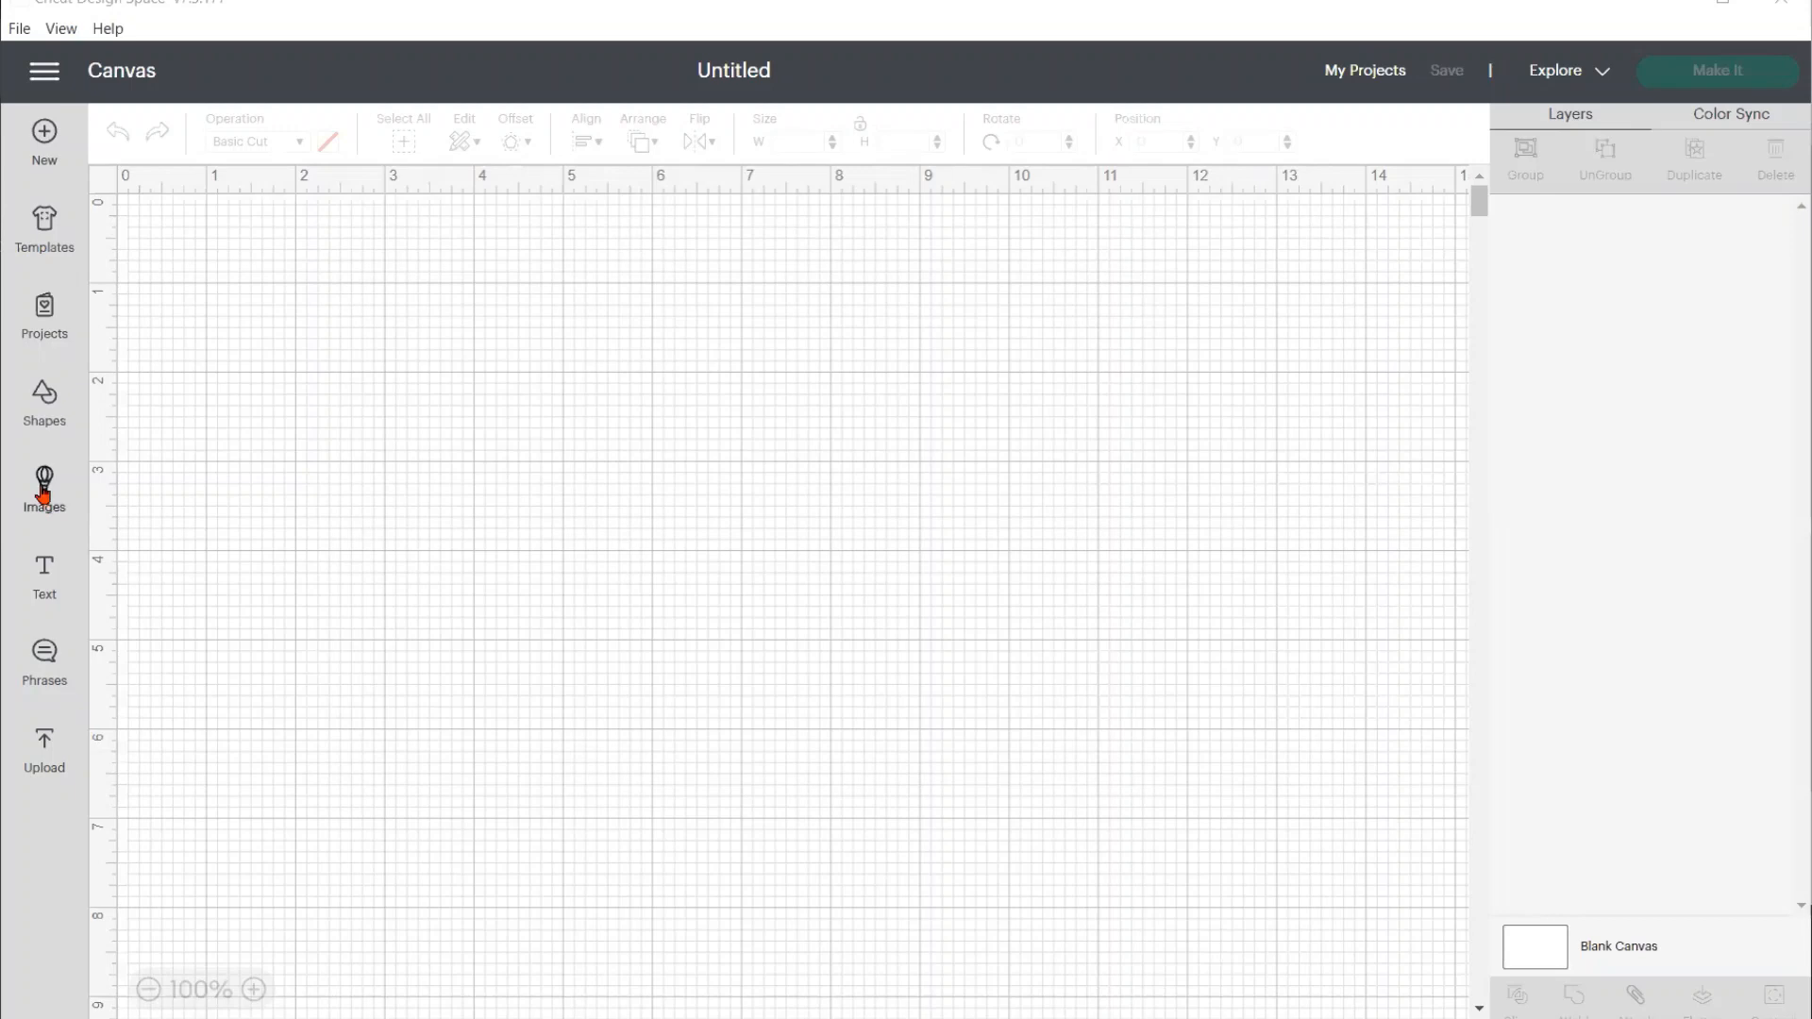
Search the image library for "spring"
click(43, 491)
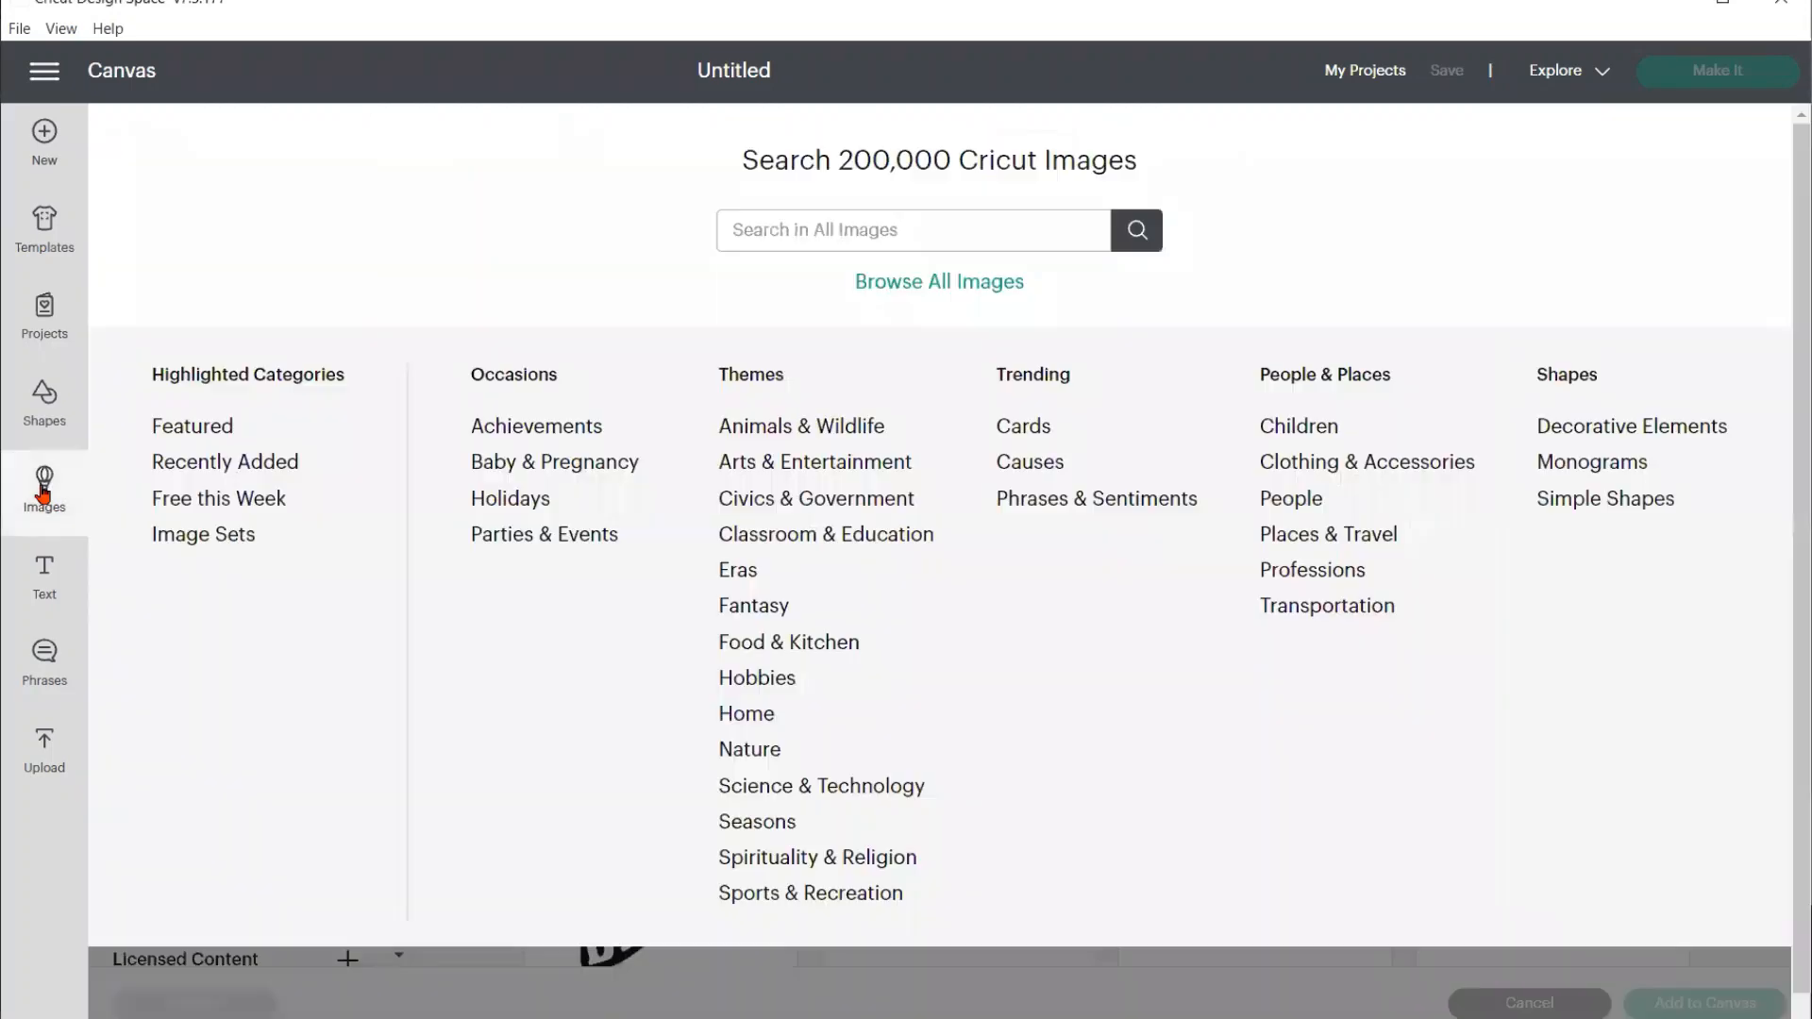
click(740, 229)
text(spring)
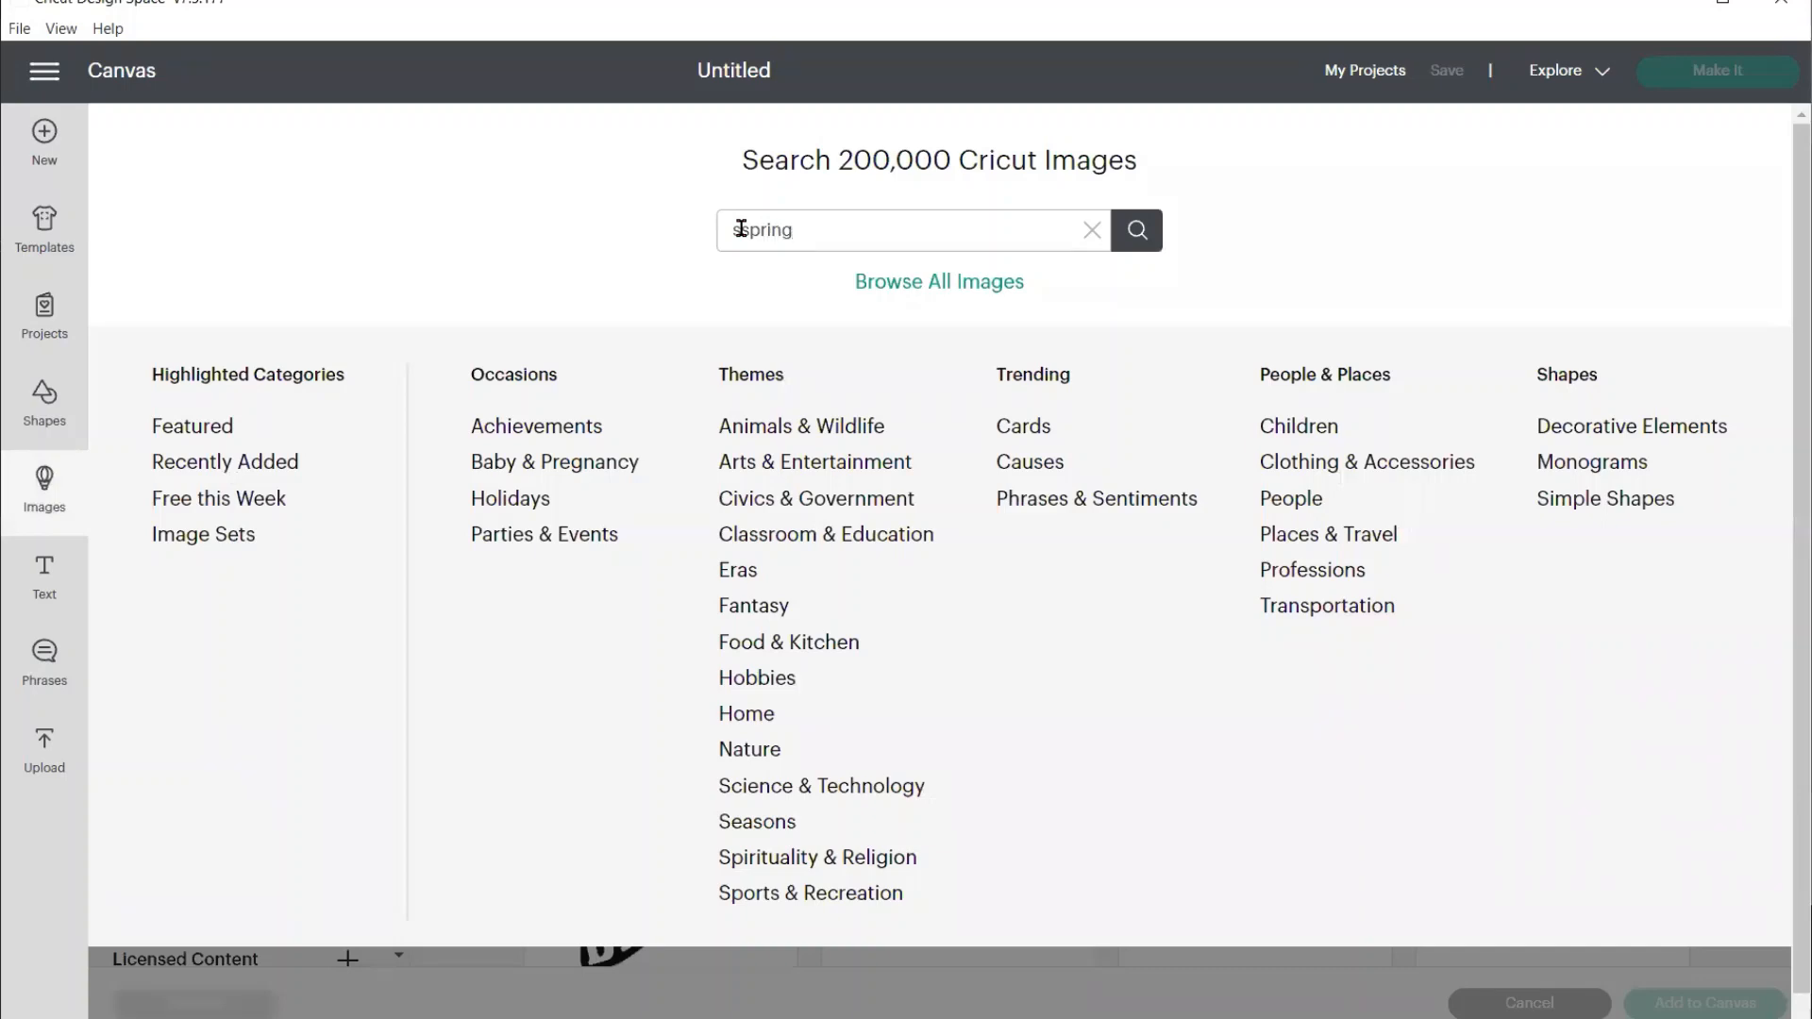
double_click(722, 226)
text(spring)
click(1136, 229)
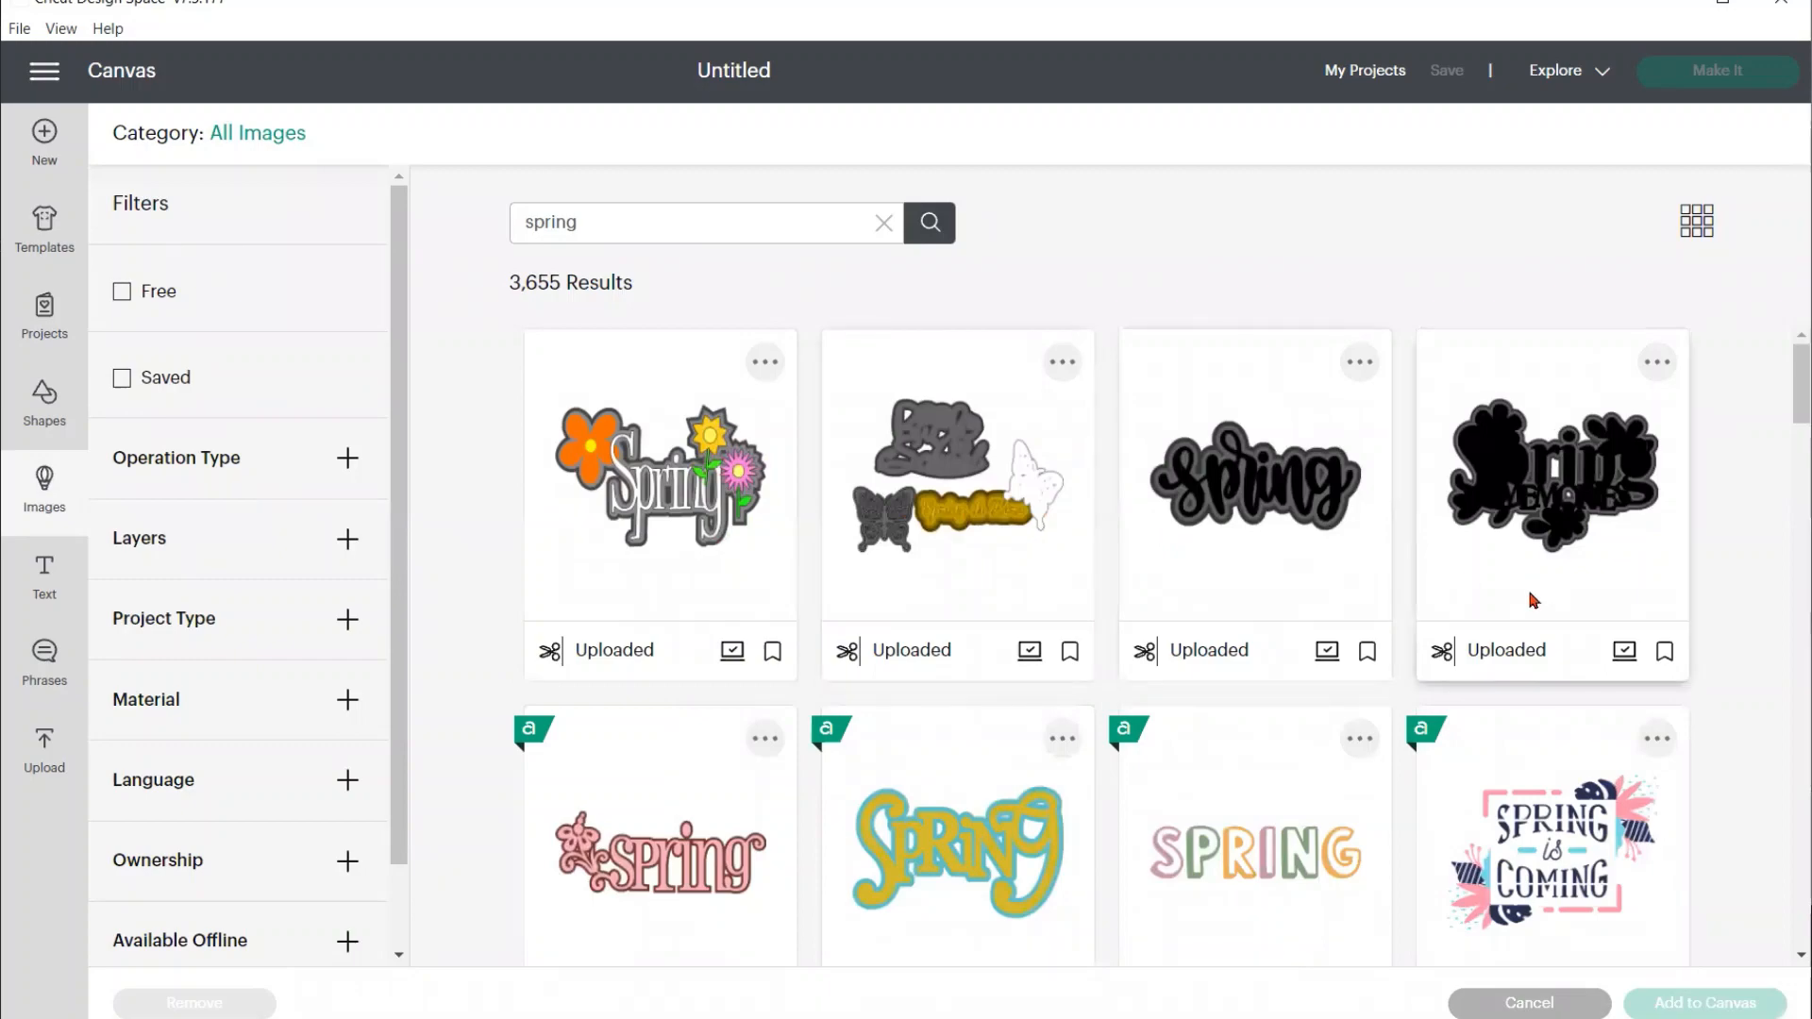
Pick the plain light-green "Spring" lettering with the curled underline swash from the search results
scroll(1500, 601, down, 3)
scroll(1472, 604, down, 6)
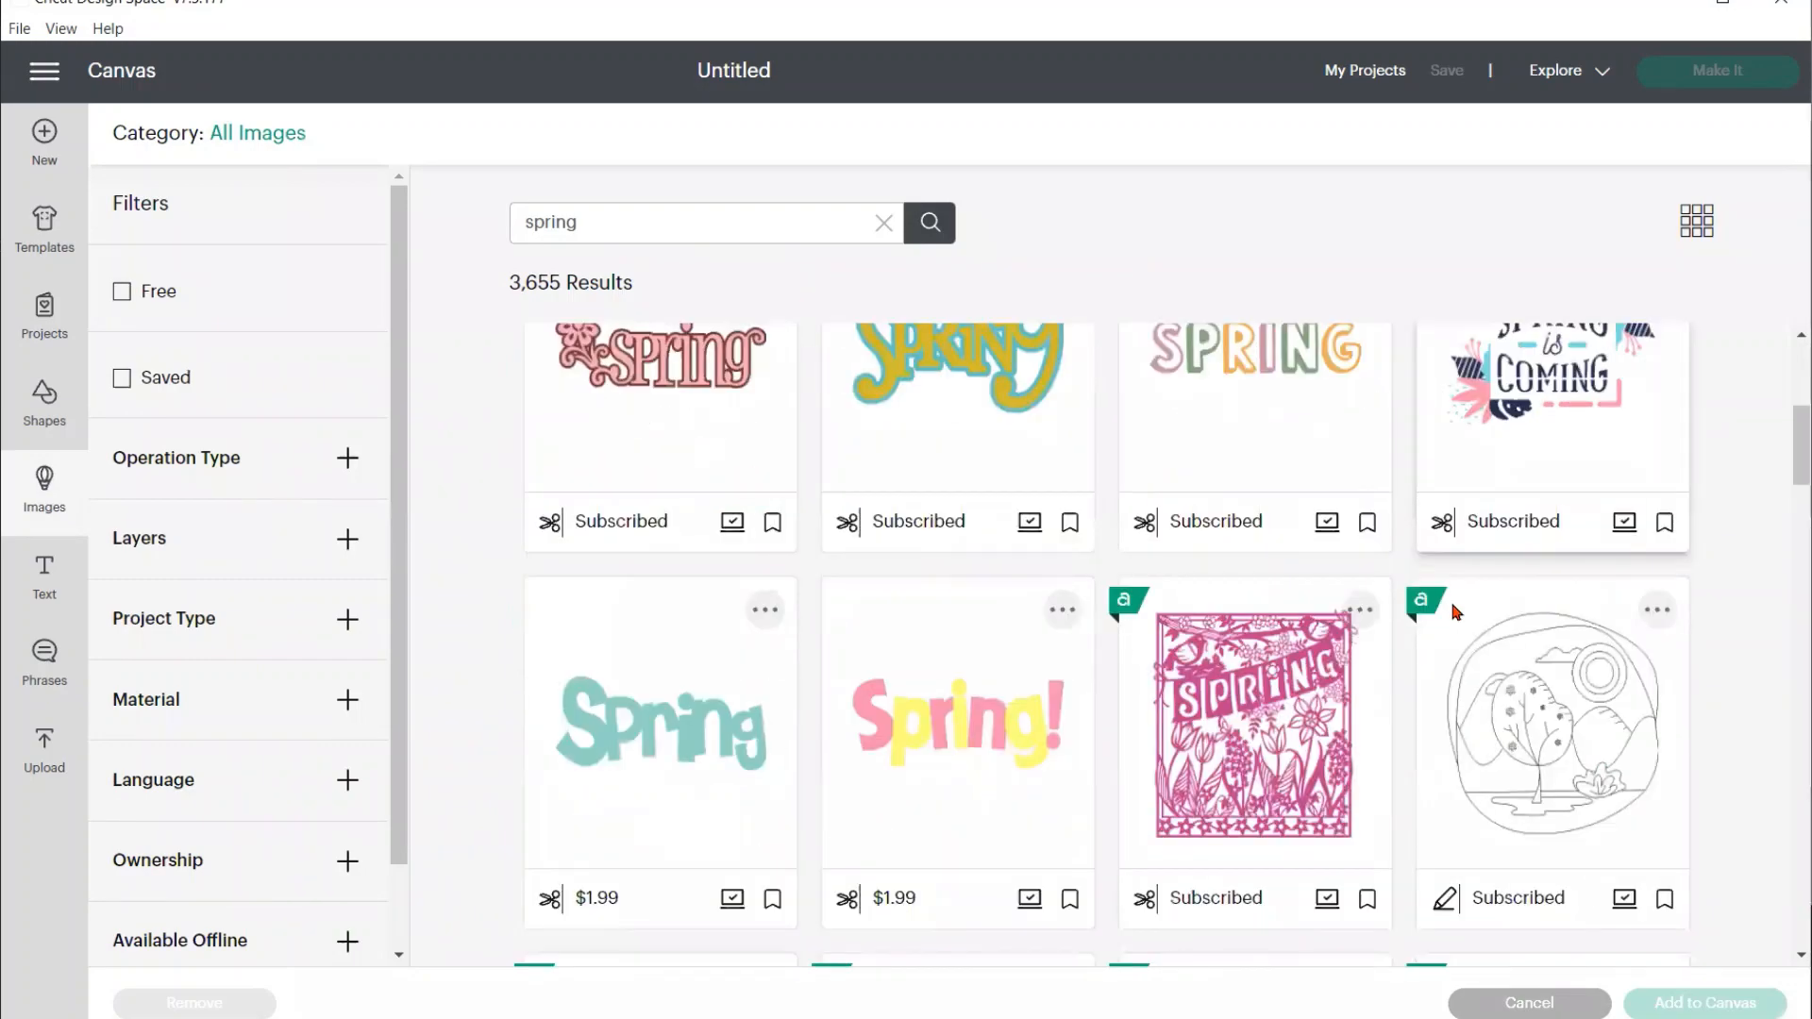
scroll(1454, 611, down, 7)
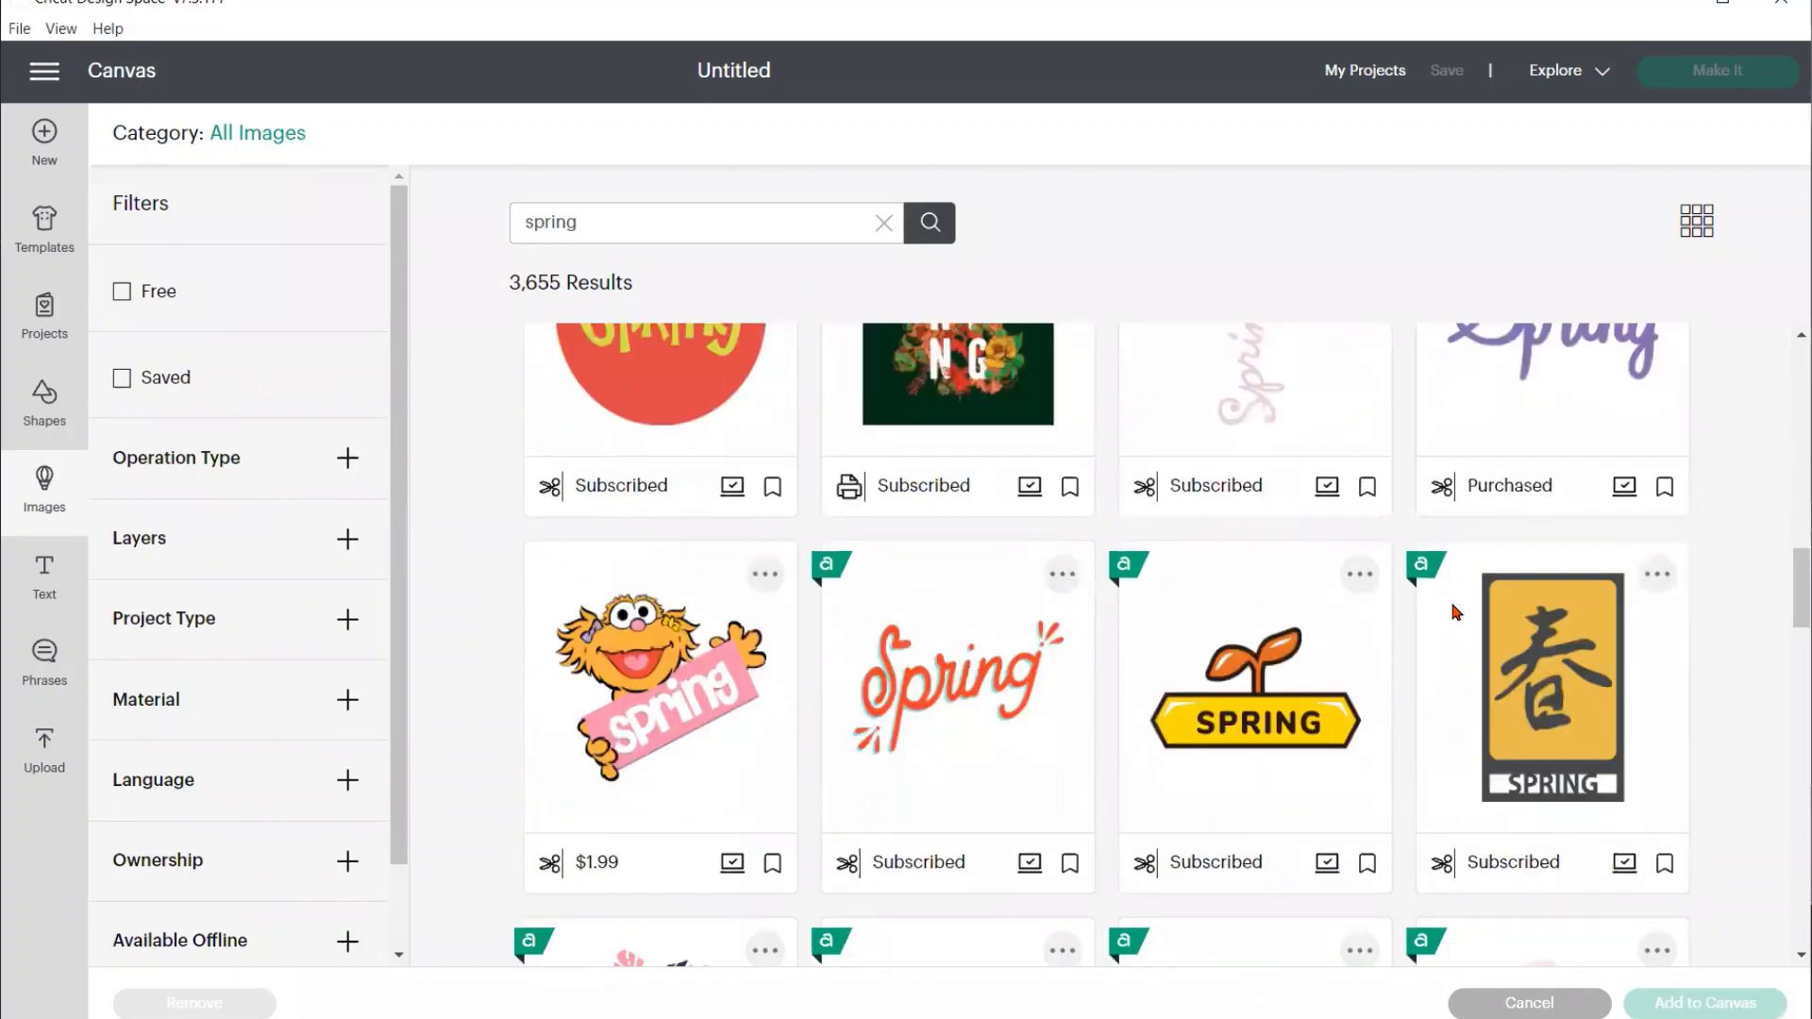
scroll(1394, 625, down, 9)
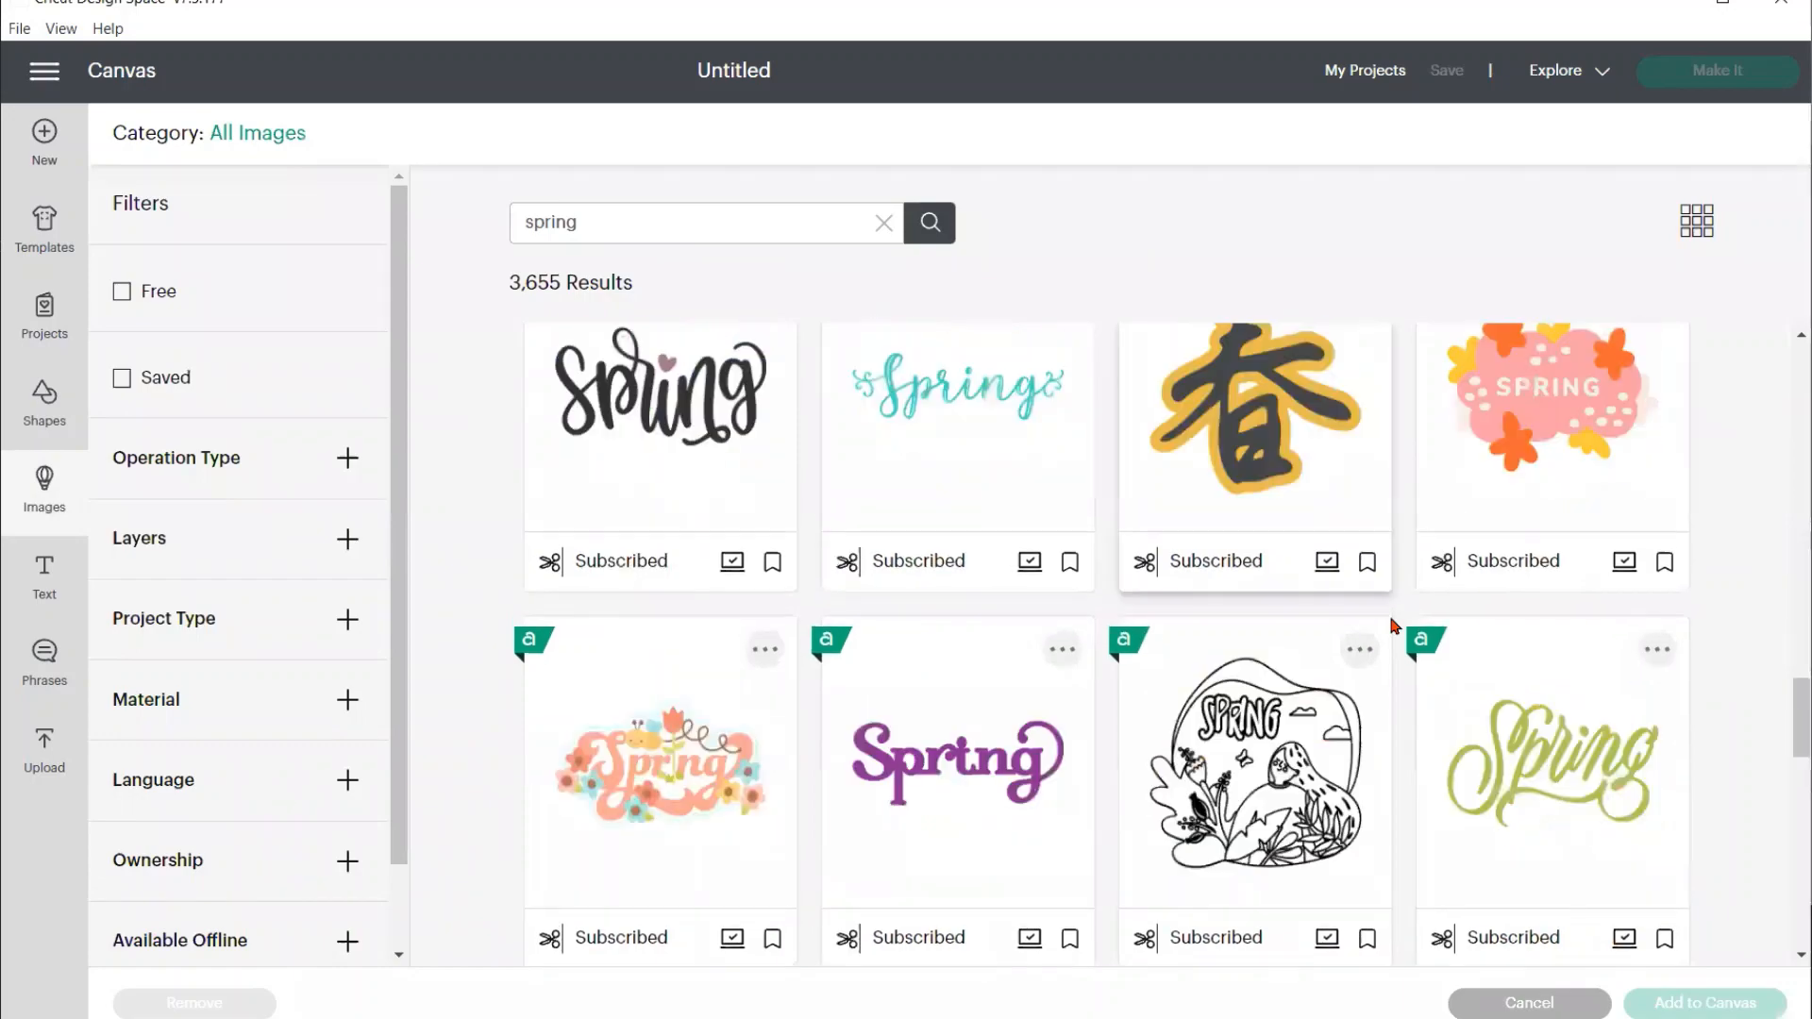
scroll(1394, 626, down, 3)
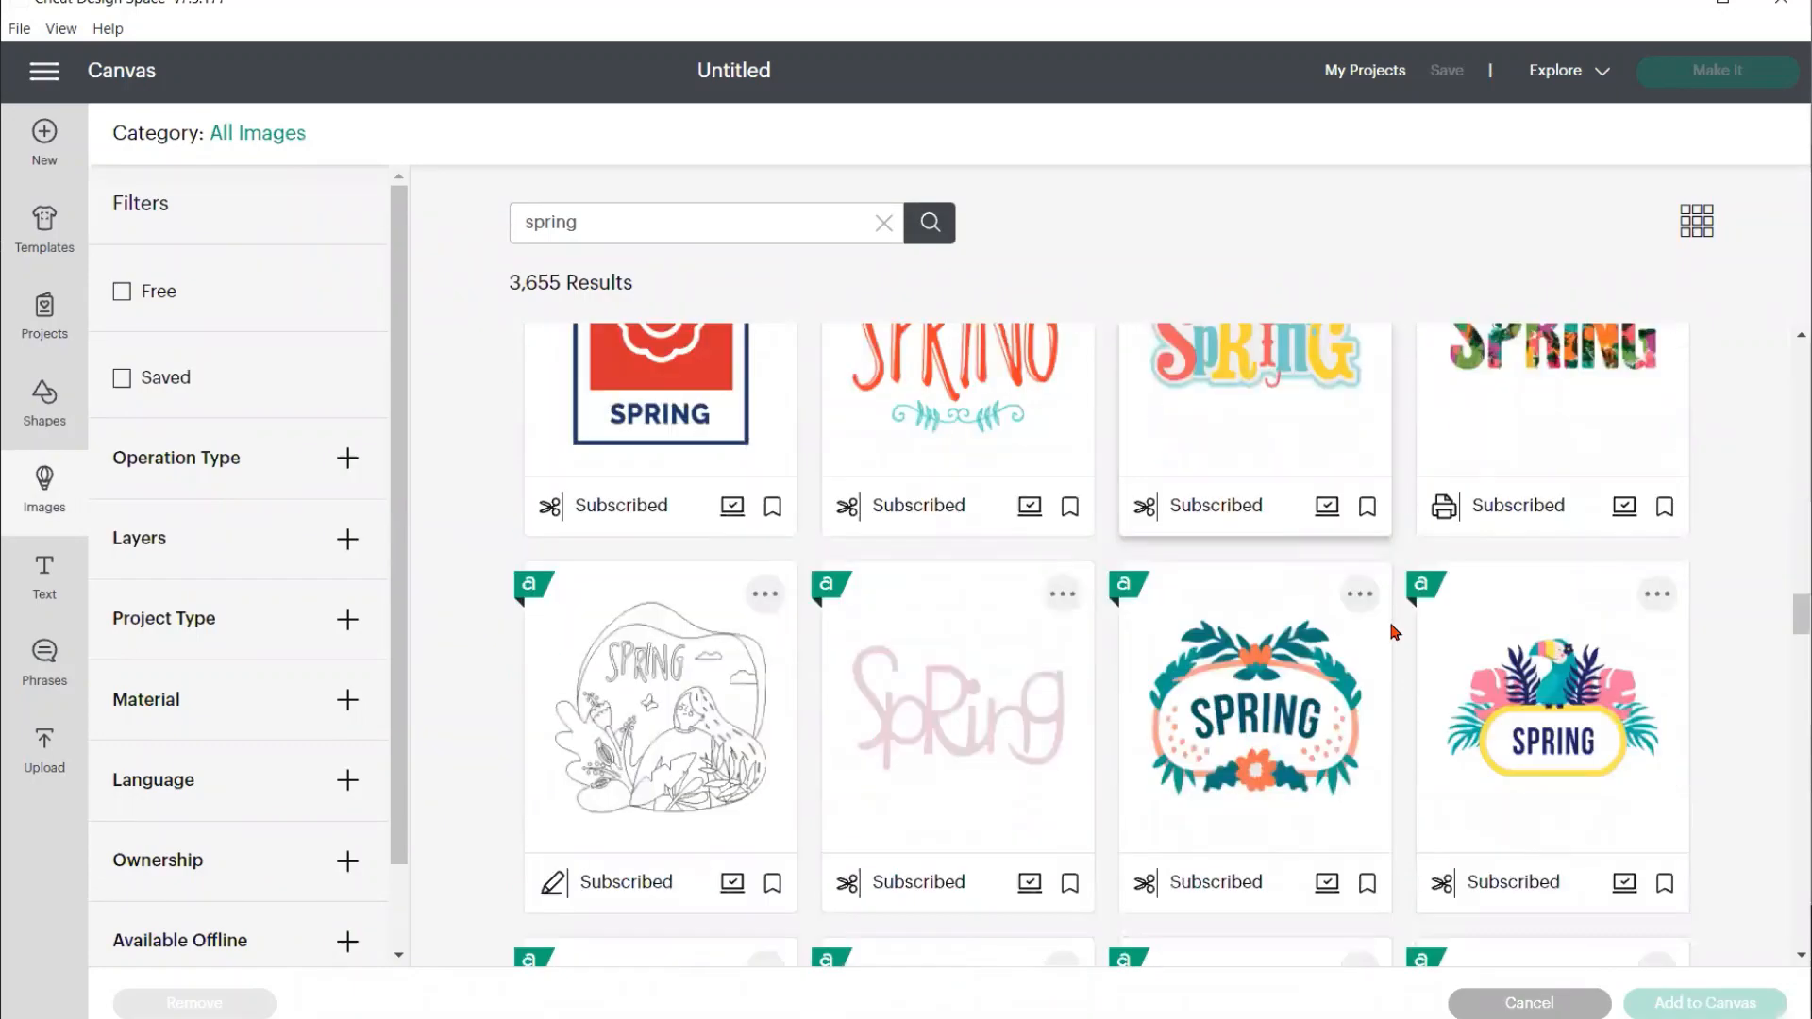
scroll(1394, 630, down, 4)
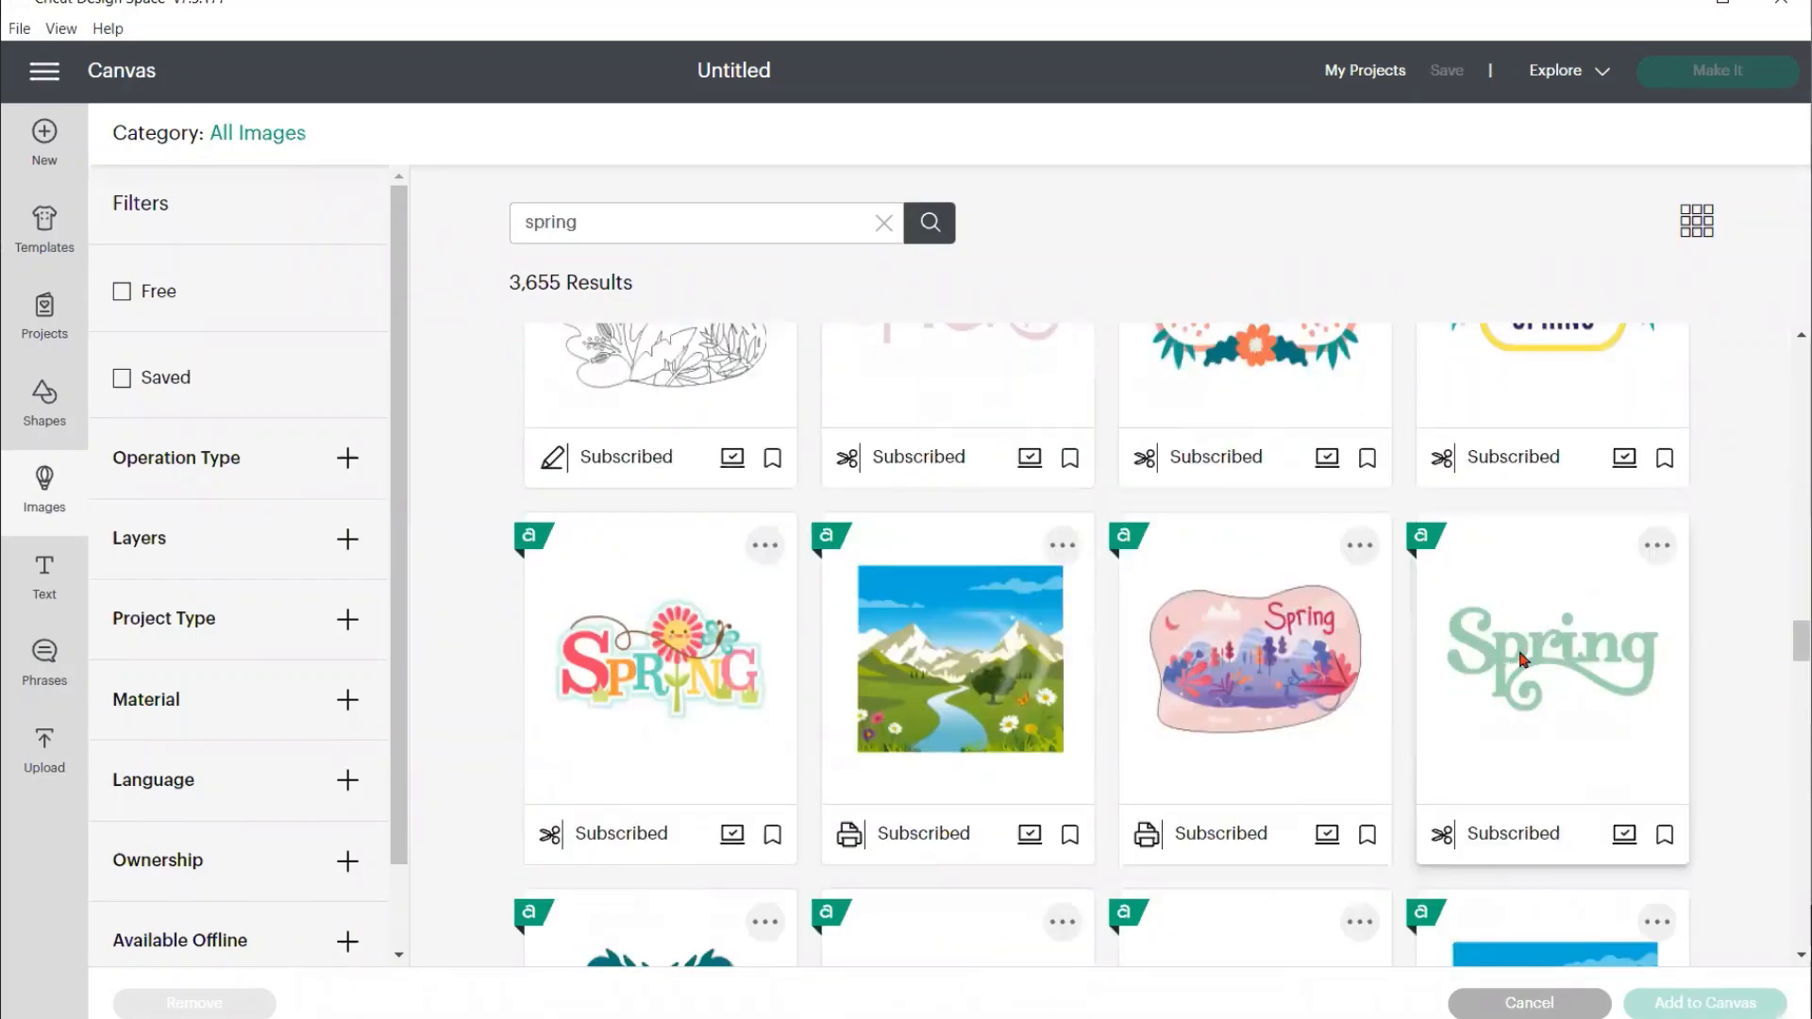
click(1524, 661)
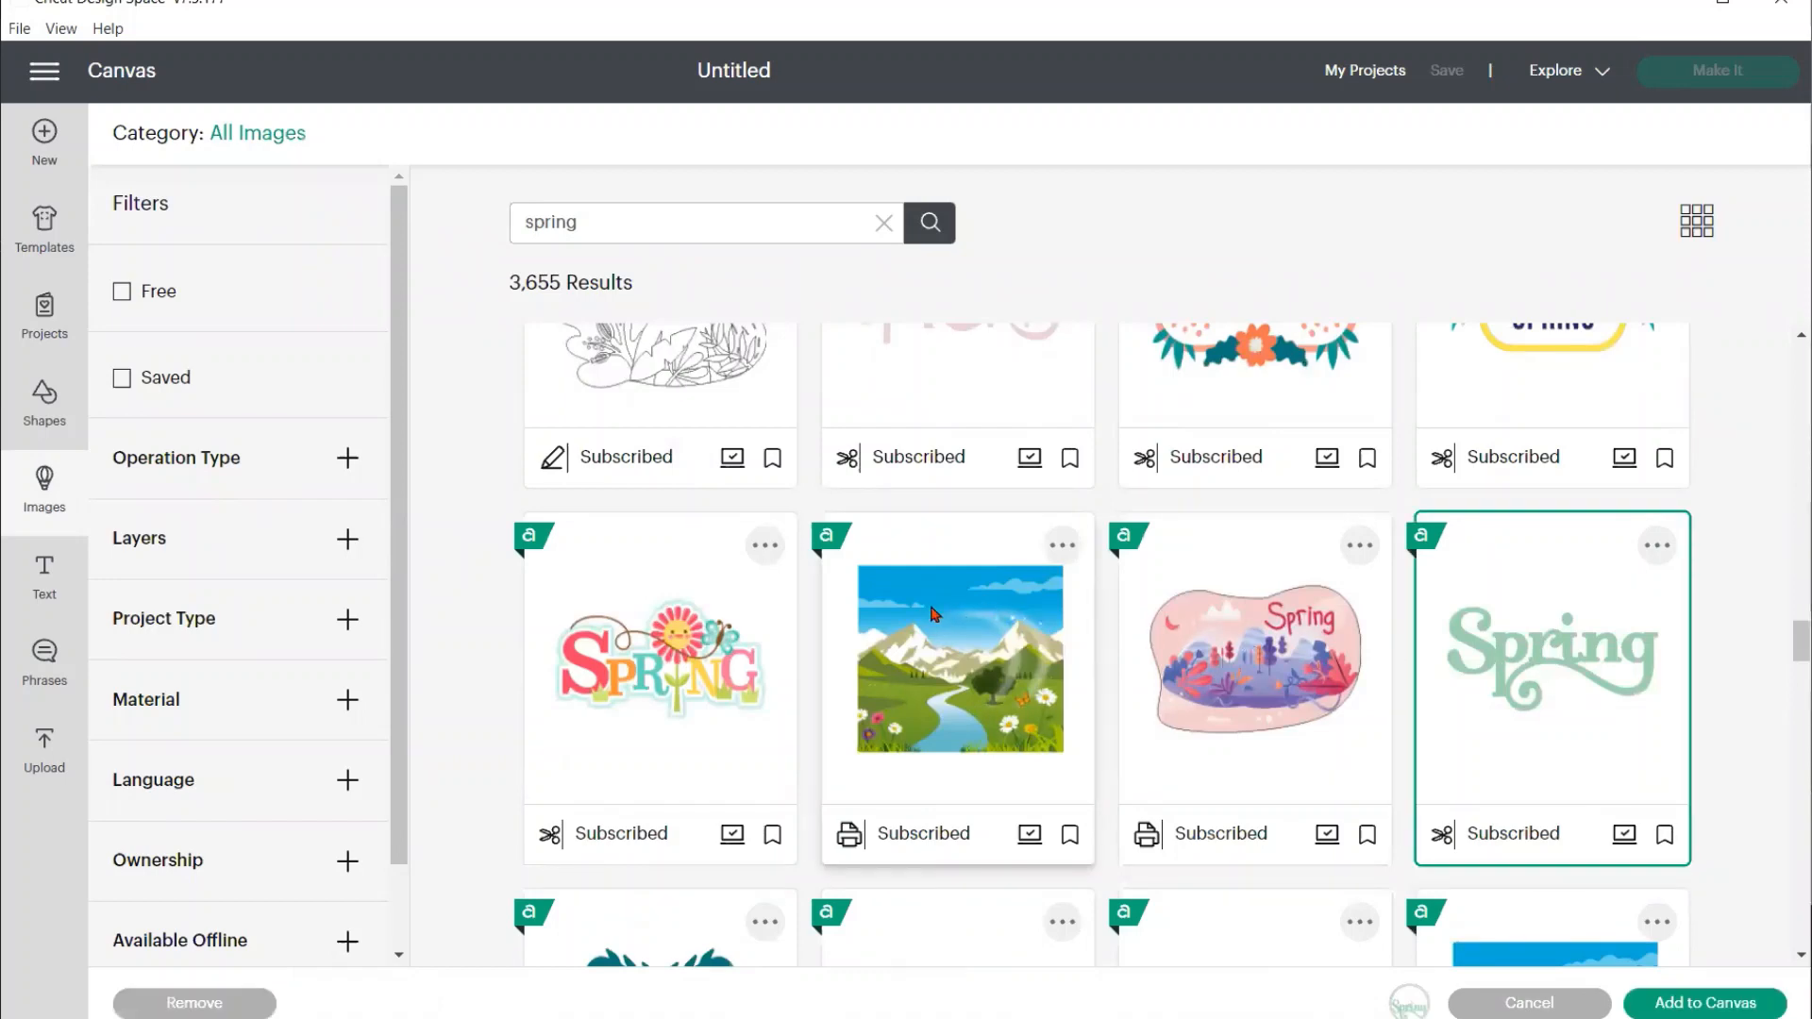
Search the image library for "iris" and also pick the single purple iris on a green stem
scroll(877, 594, up, 1)
scroll(870, 589, up, 10)
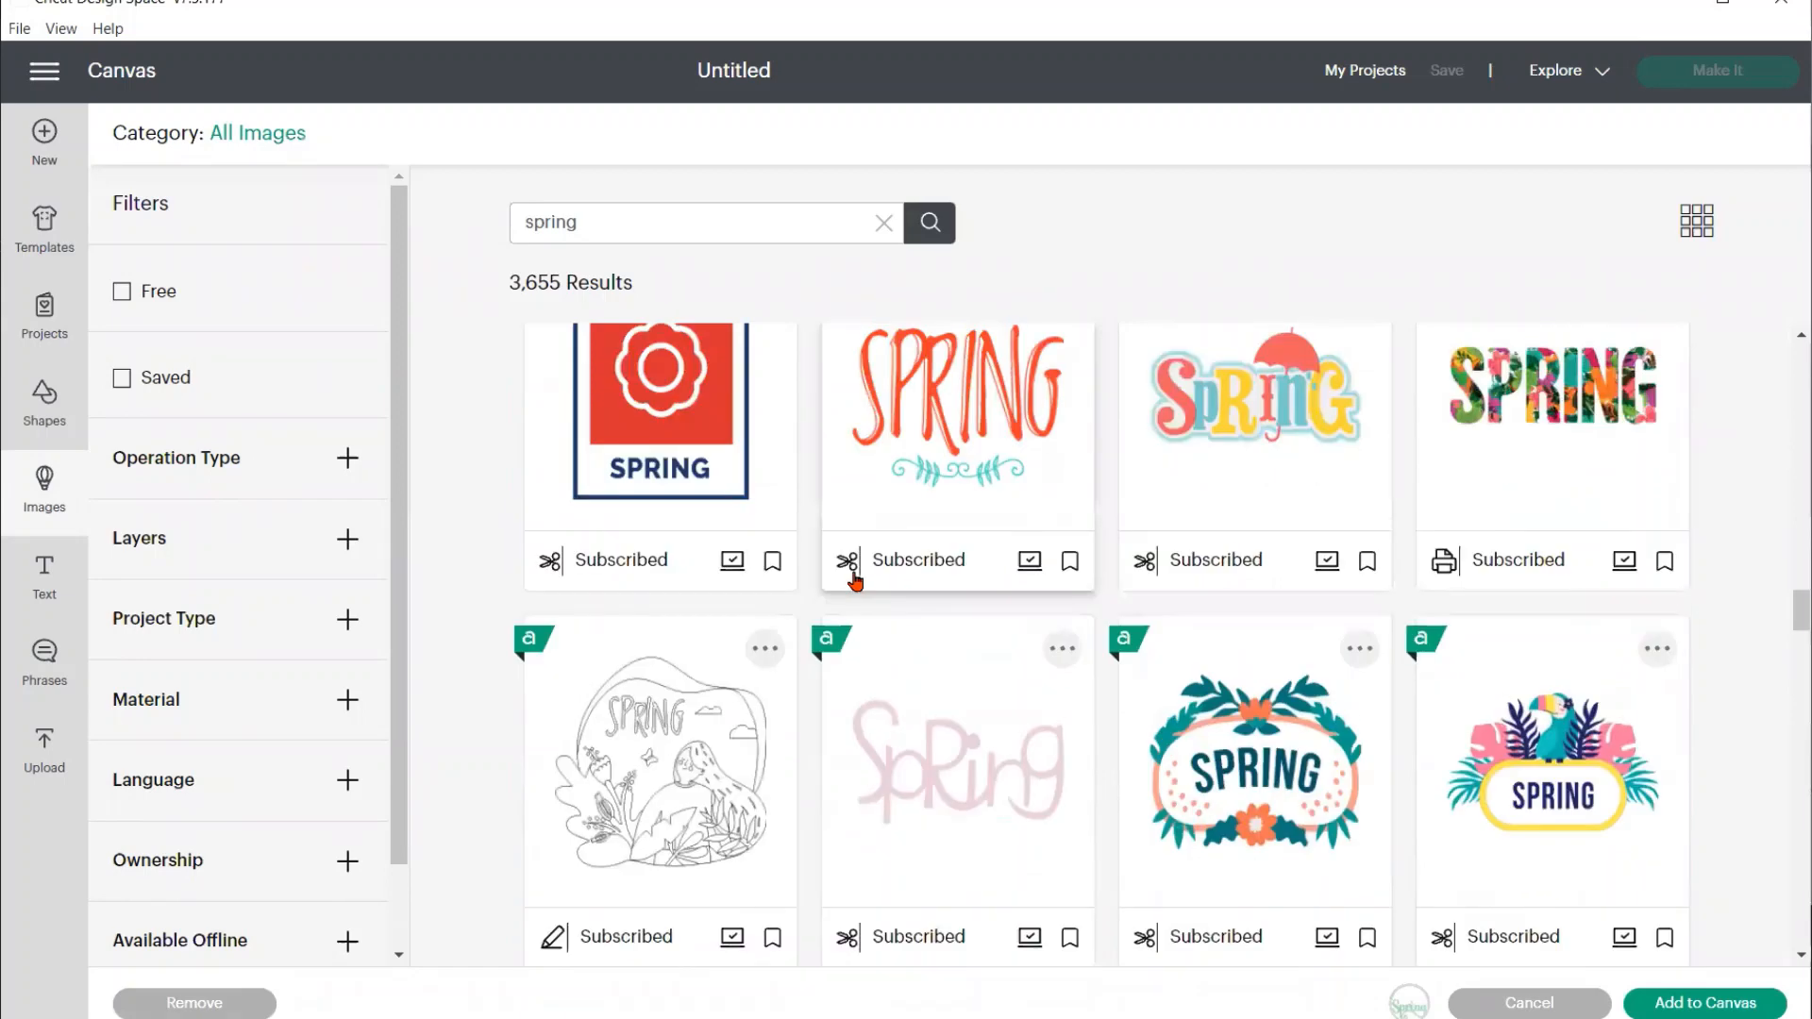
scroll(809, 539, up, 4)
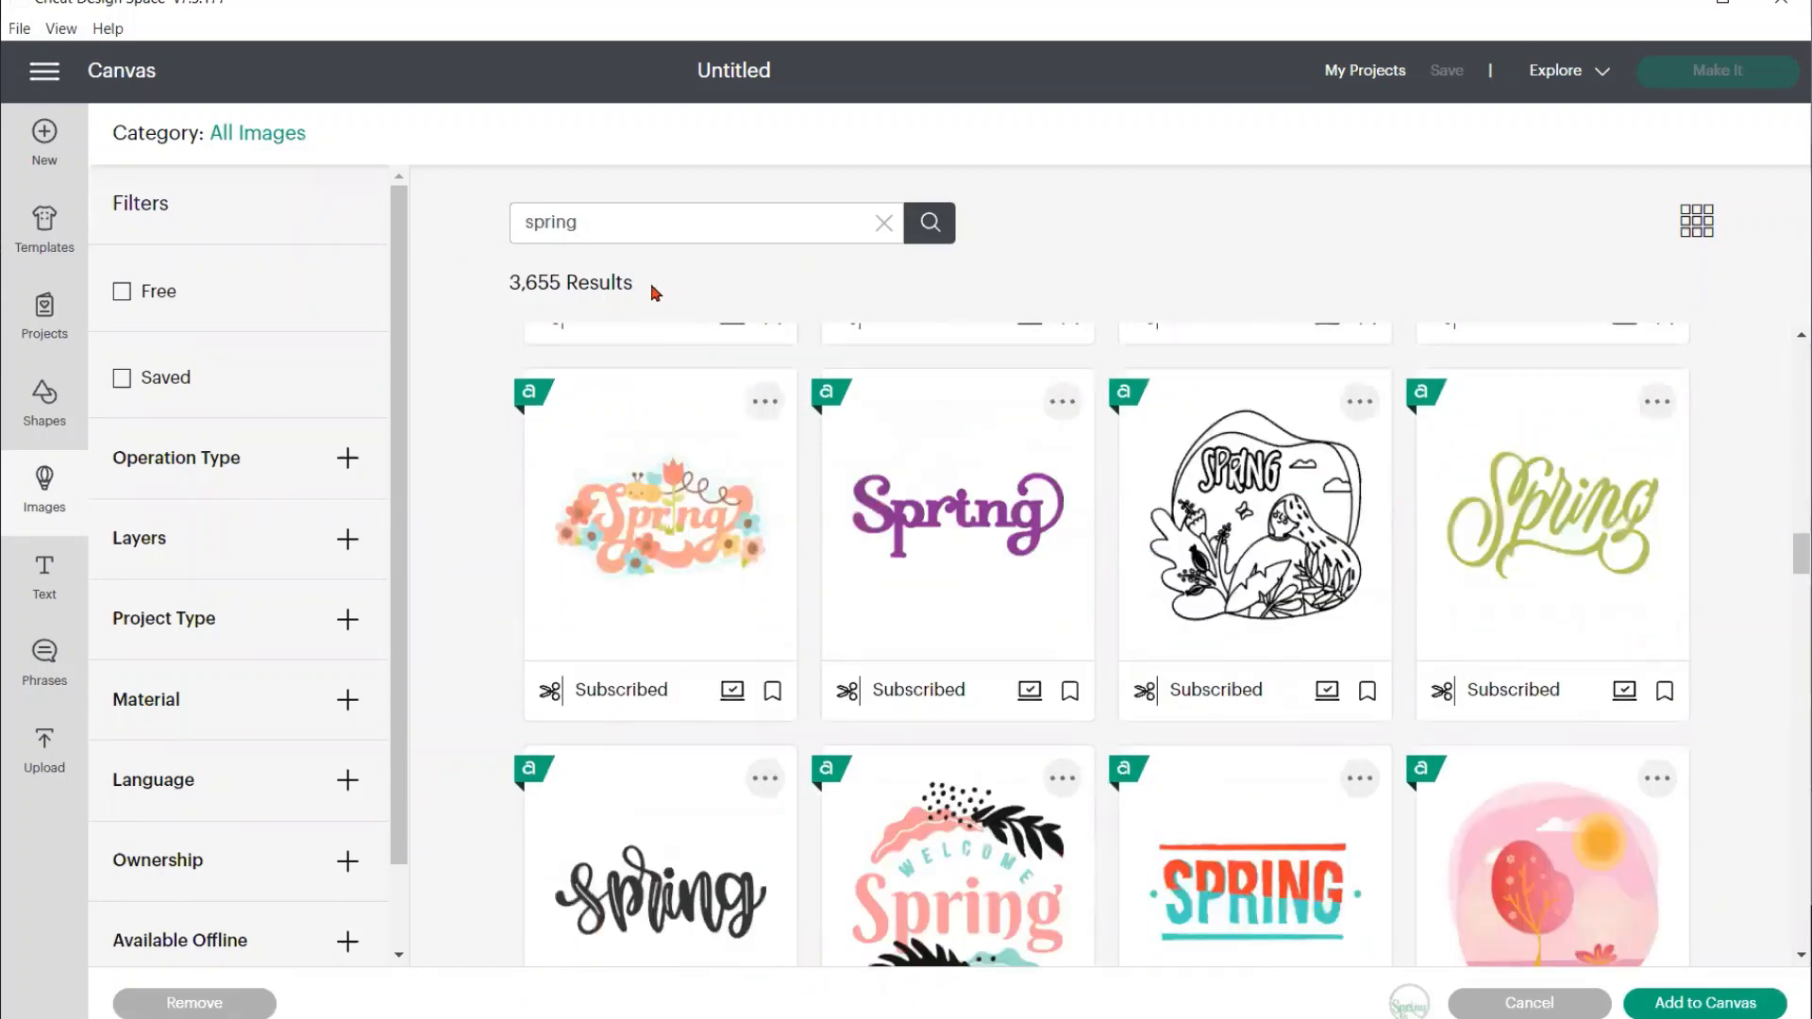
drag(596, 230, 512, 232)
text(iris)
click(930, 223)
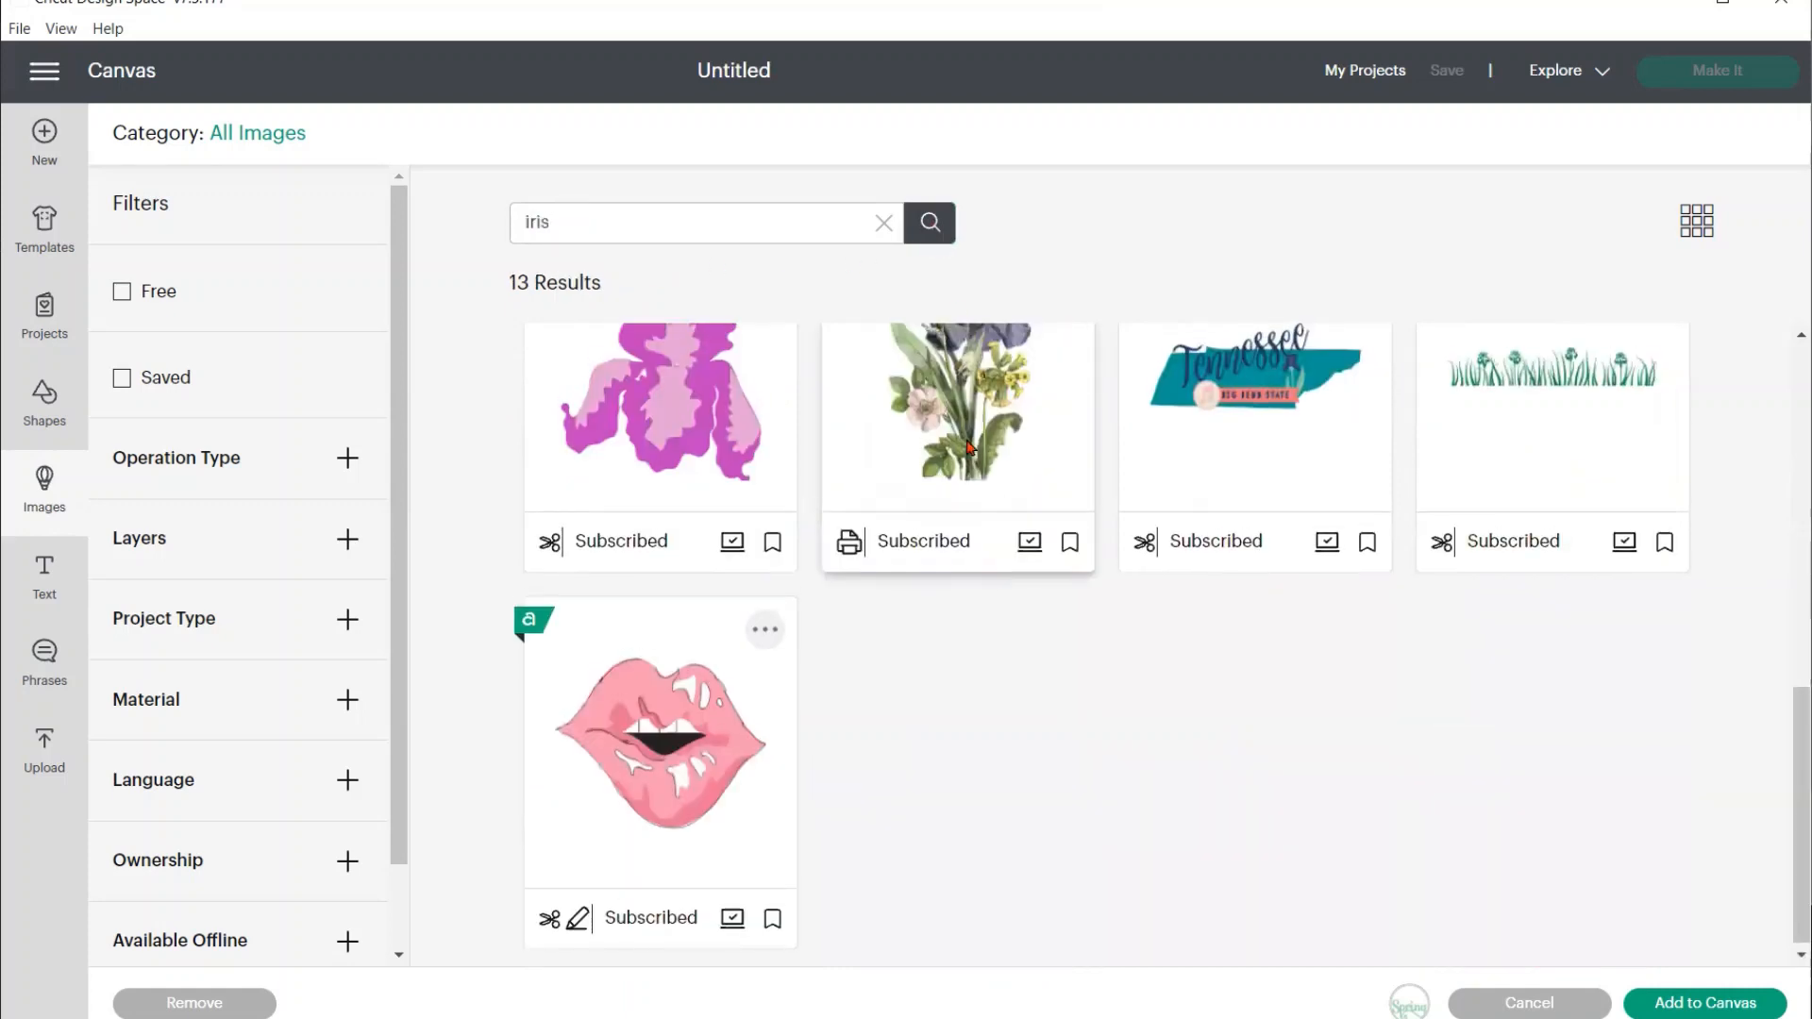
scroll(1036, 624, up, 3)
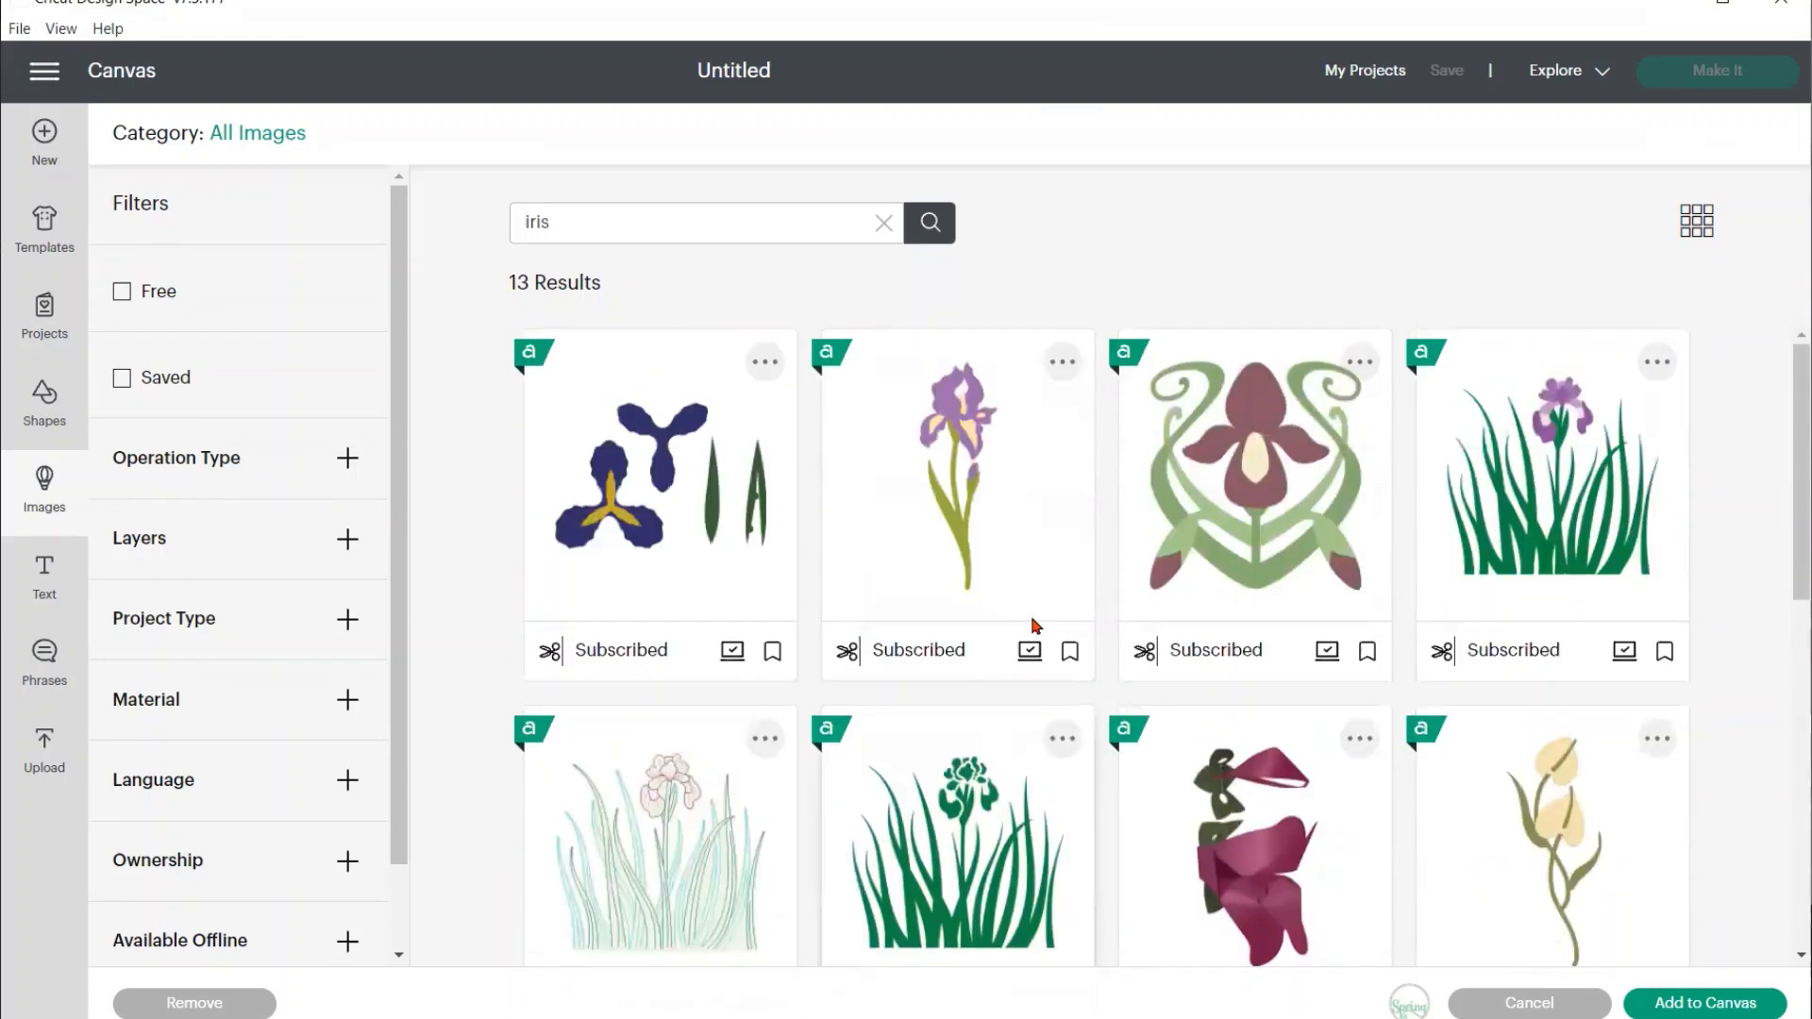
click(963, 518)
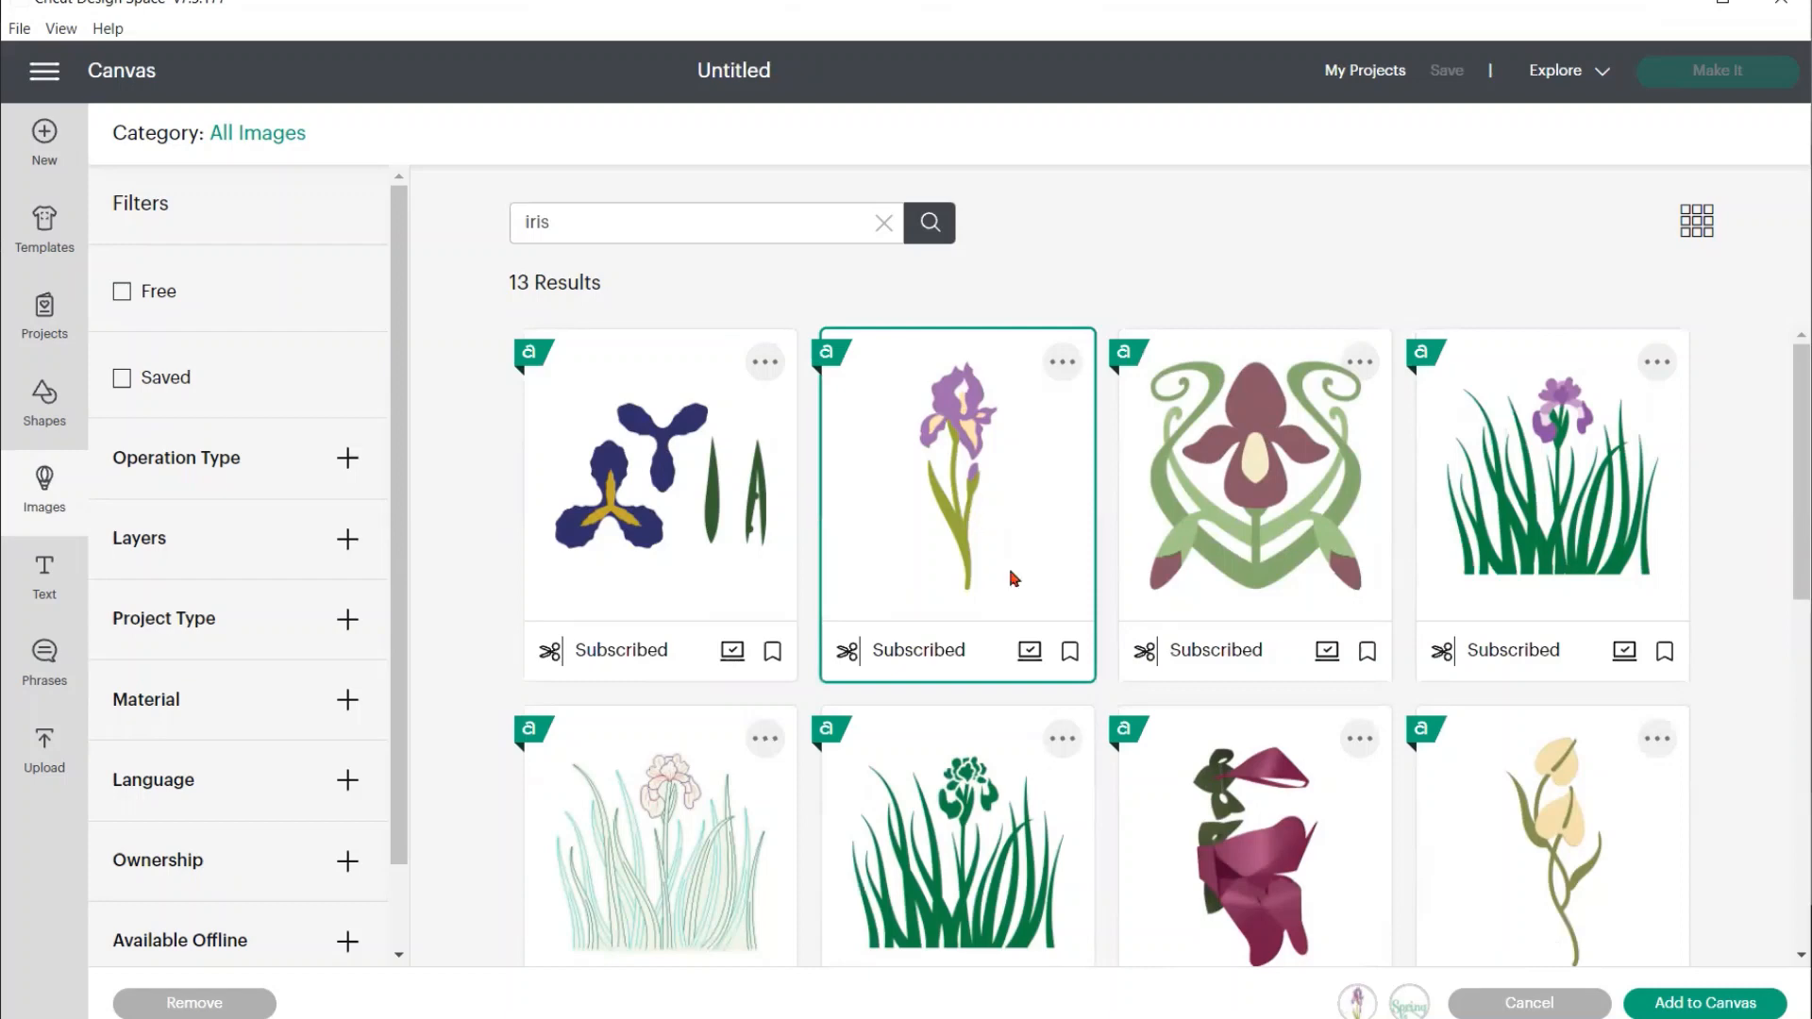
Add both chosen images to the canvas and move them together to about X 2.6, Y 3.07
click(1678, 1006)
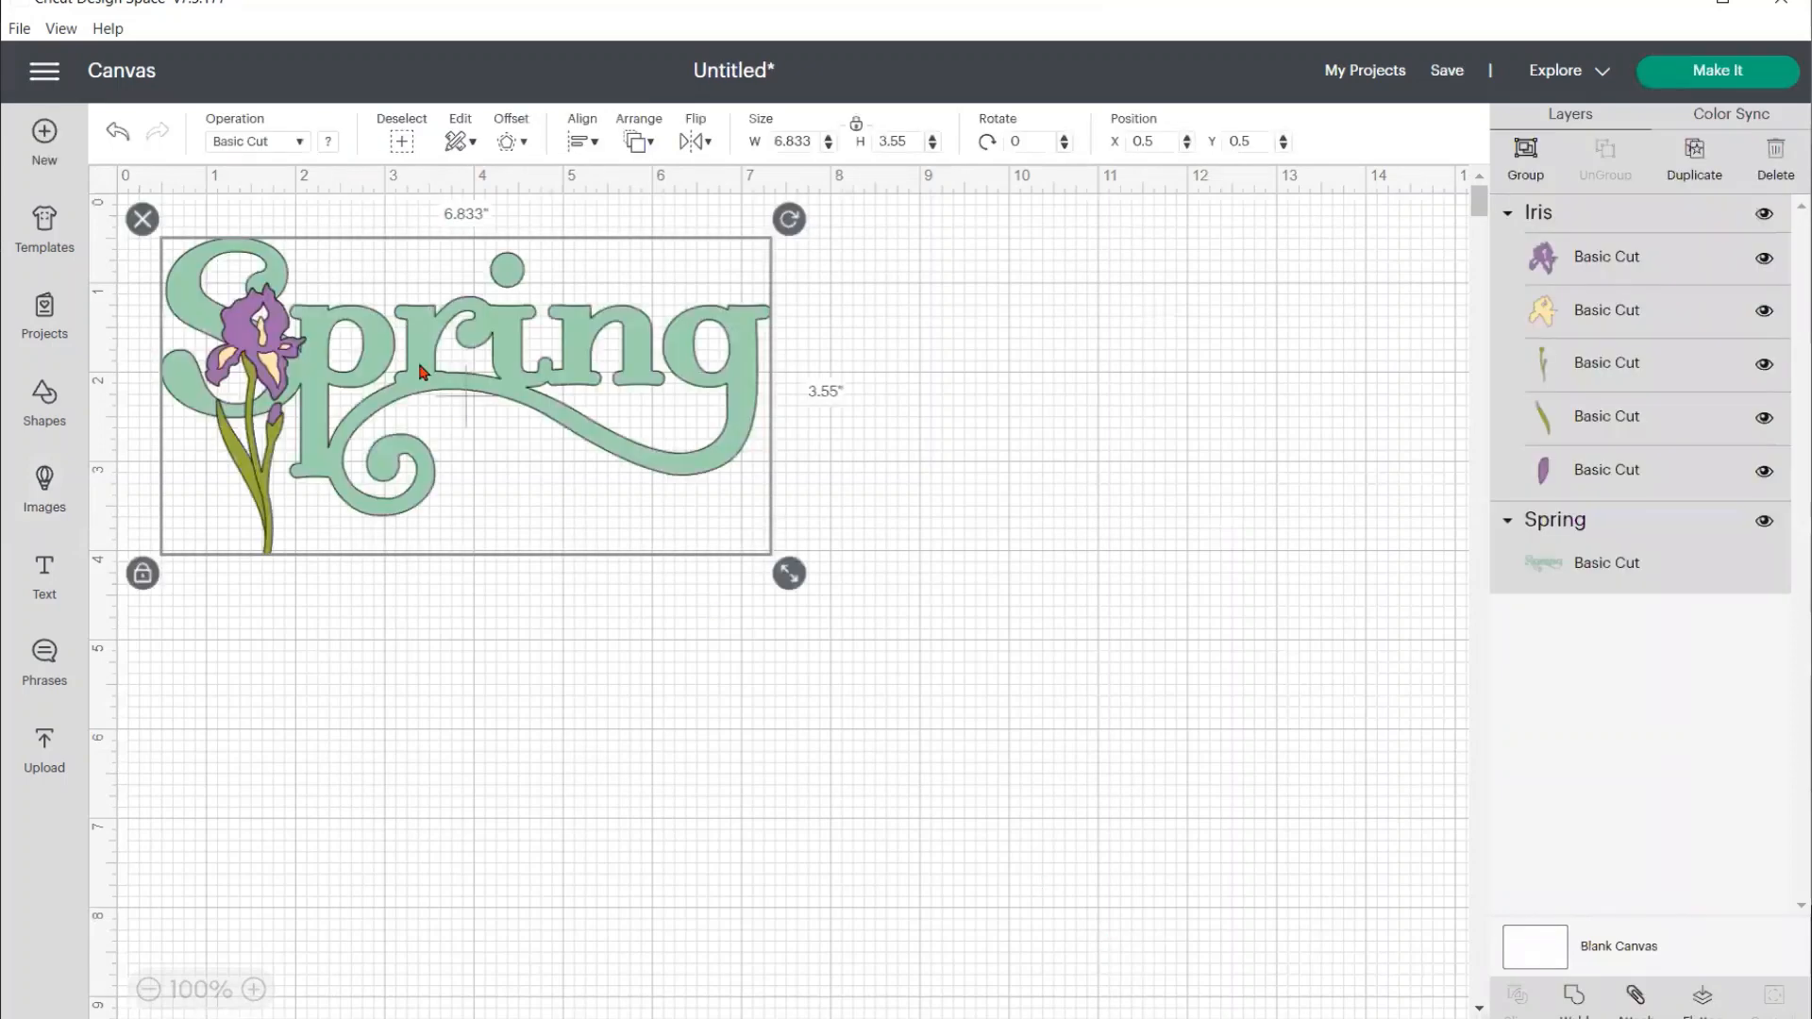
drag(427, 363, 651, 607)
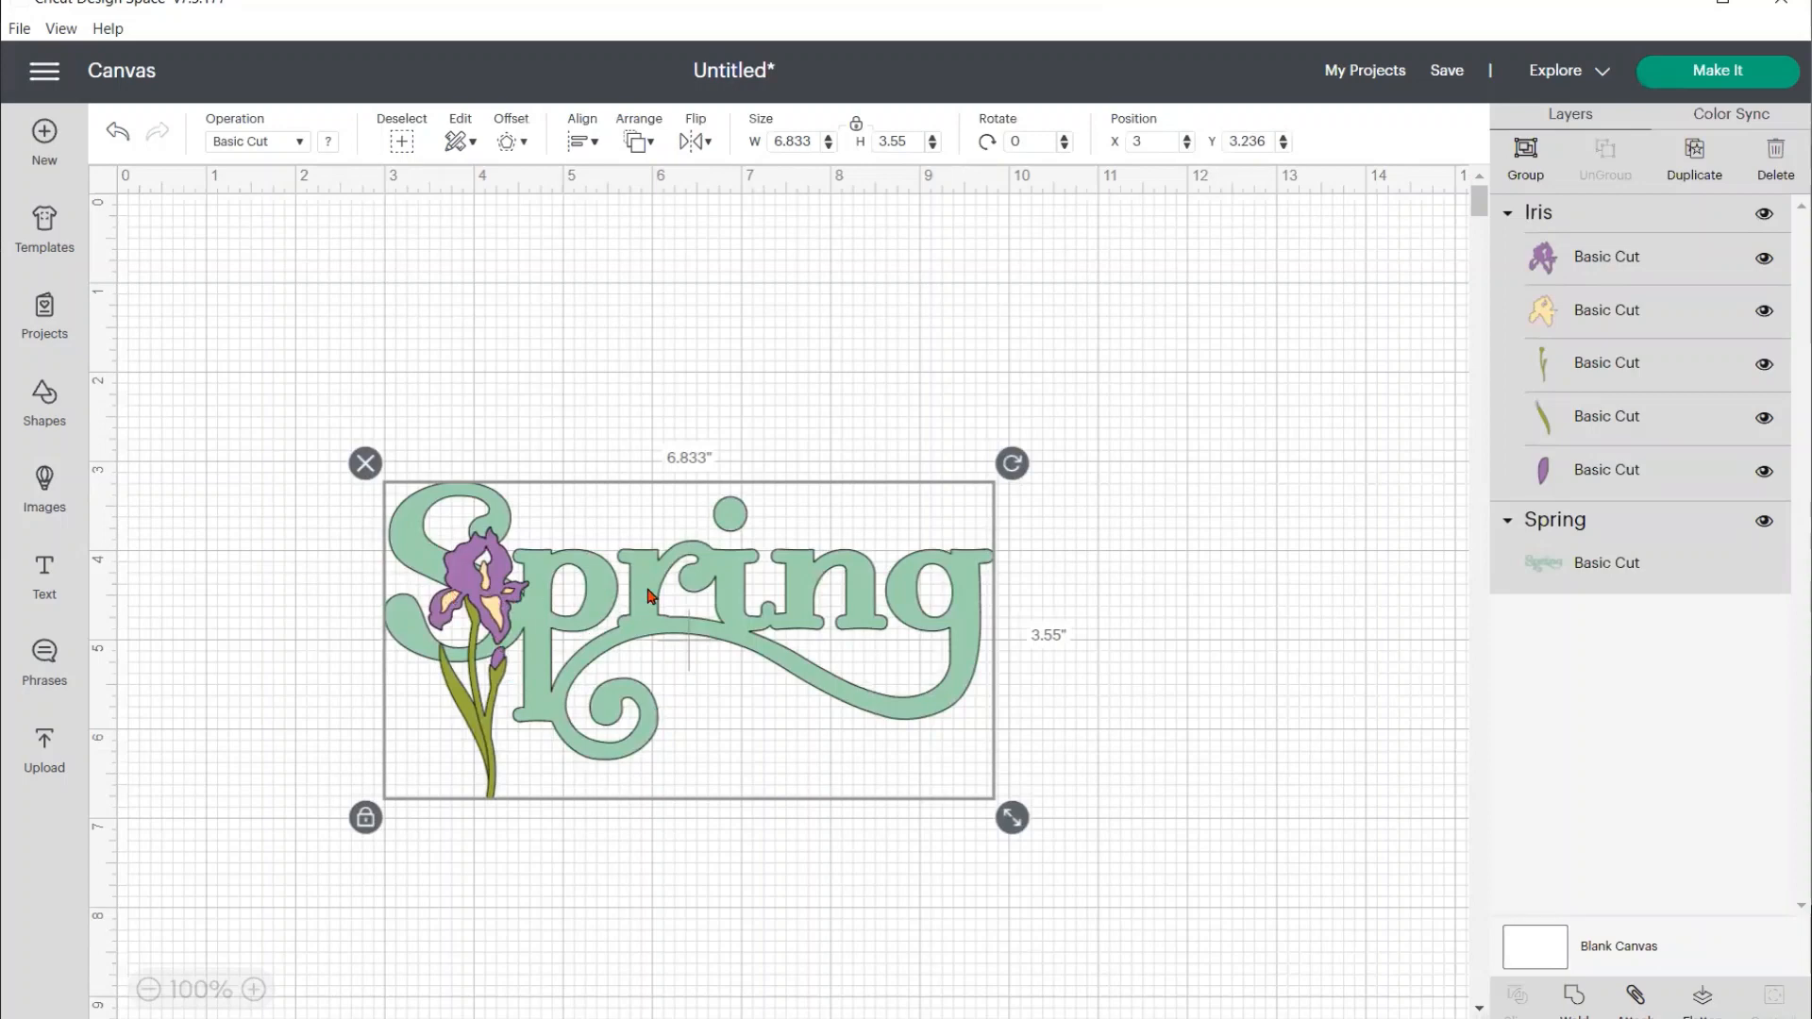
drag(650, 596, 615, 582)
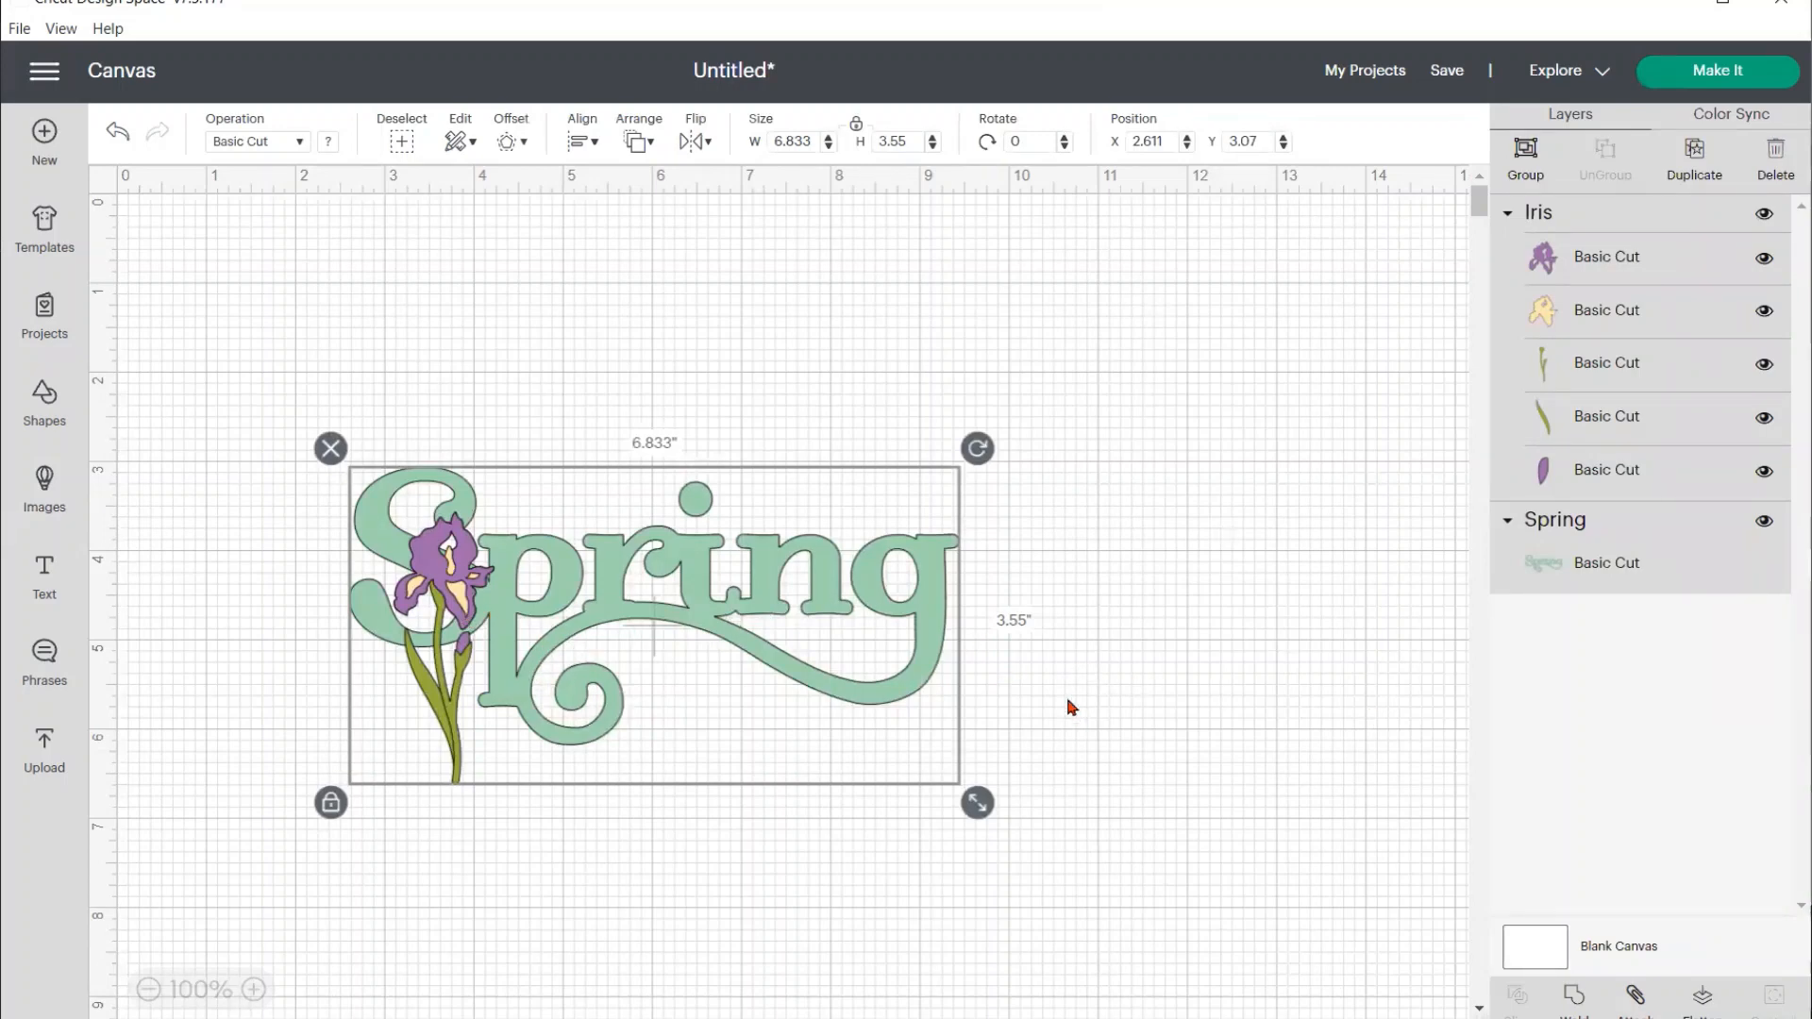
Move the iris beside the word's final letter at about X 10.1, Y 3.26, and shift the Spring lettering to about X 2.28
click(1095, 568)
click(455, 597)
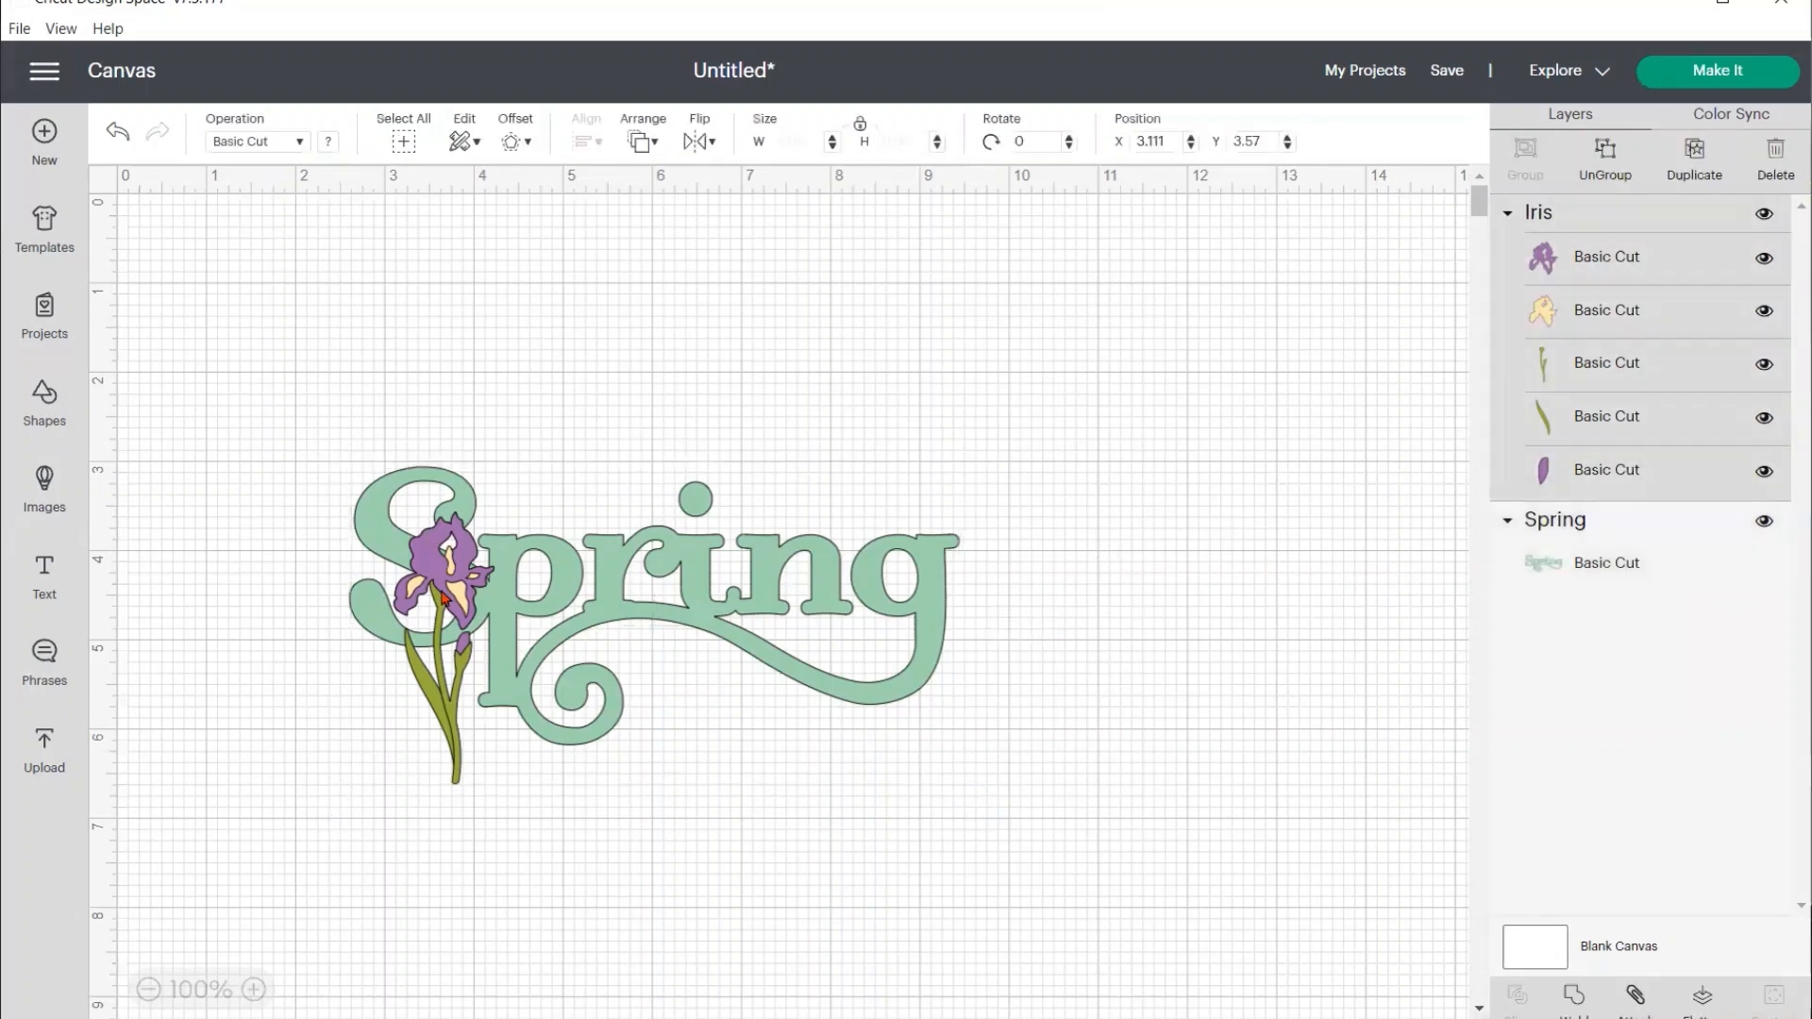
drag(455, 598, 1059, 576)
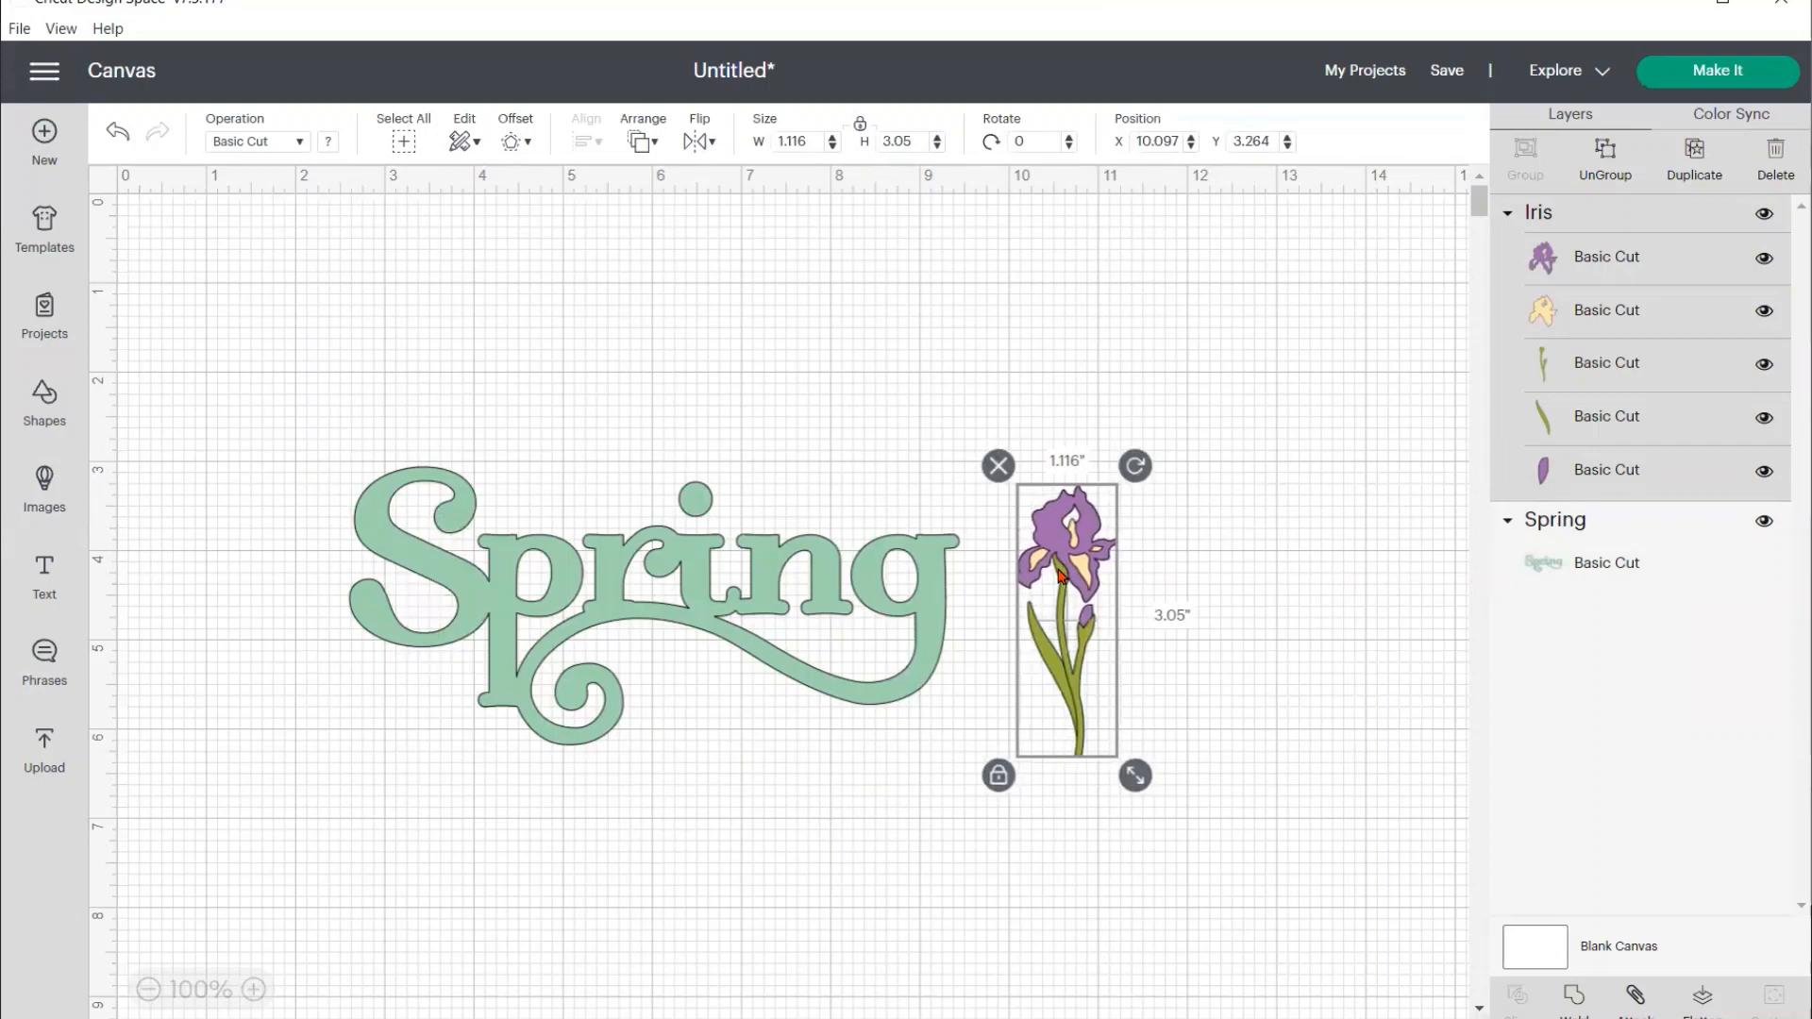
drag(728, 599, 698, 599)
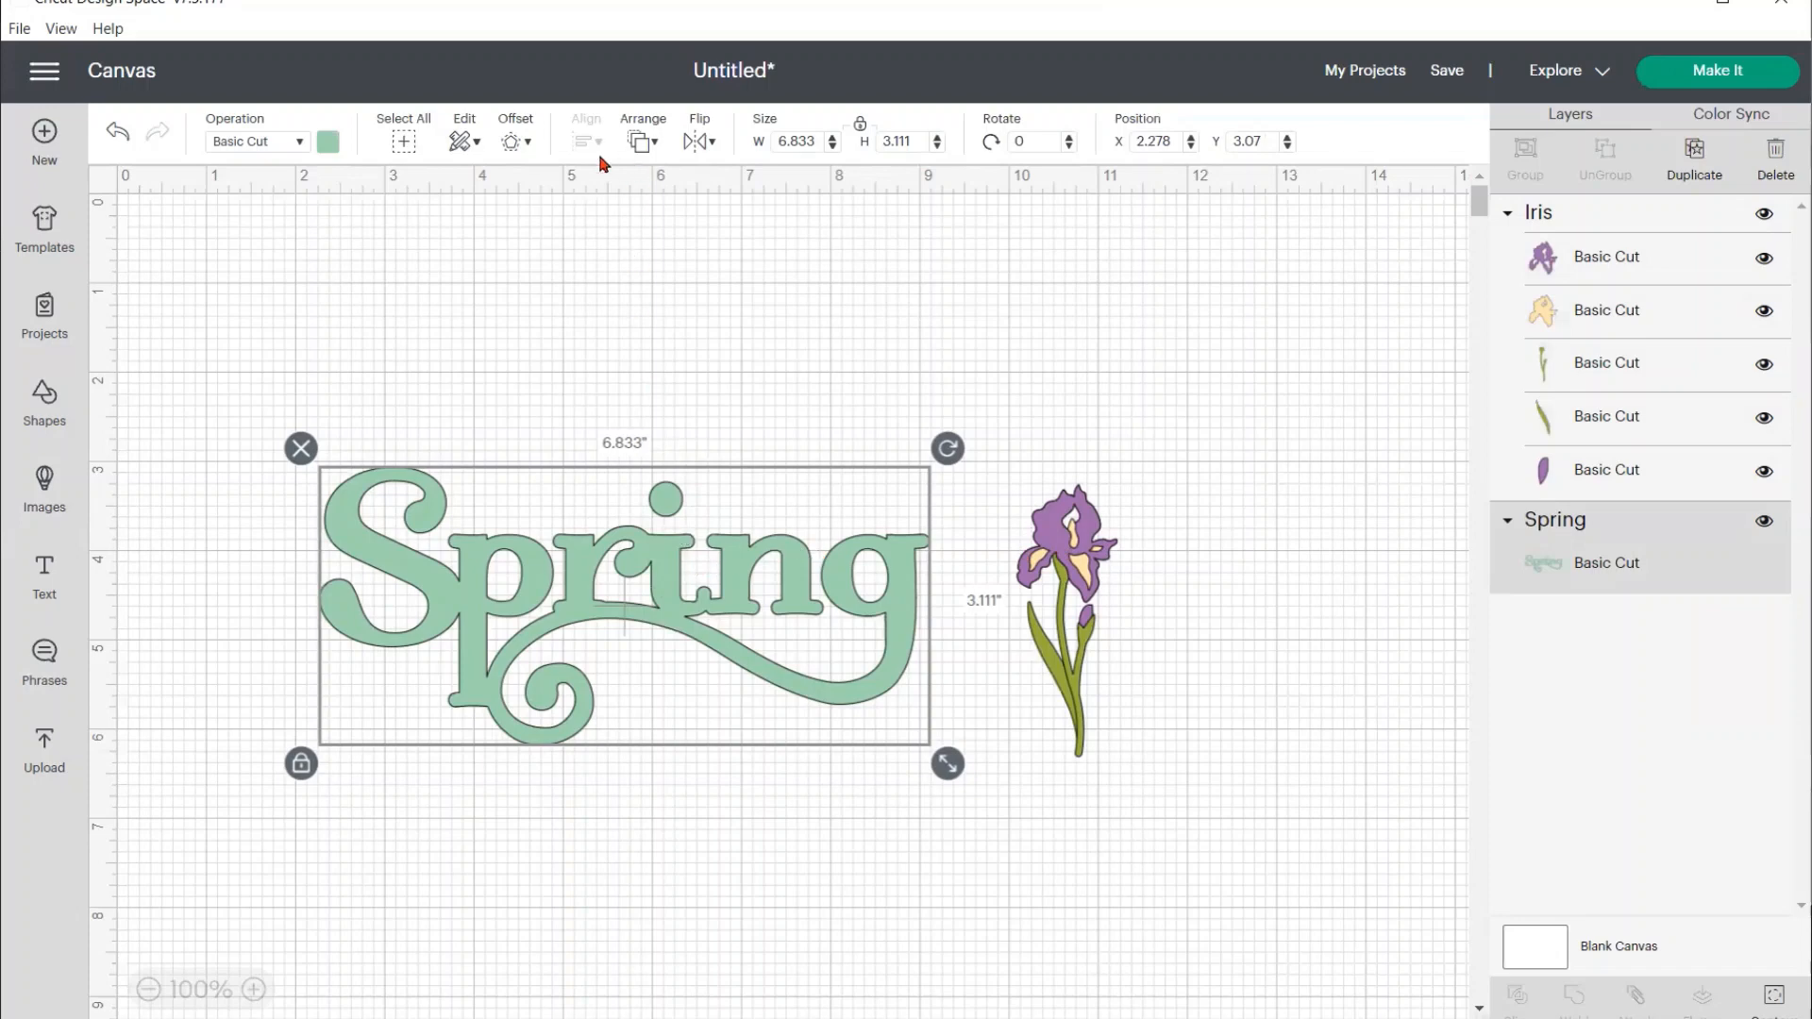
Create an offset of 0.097 in around the Spring lettering
click(511, 146)
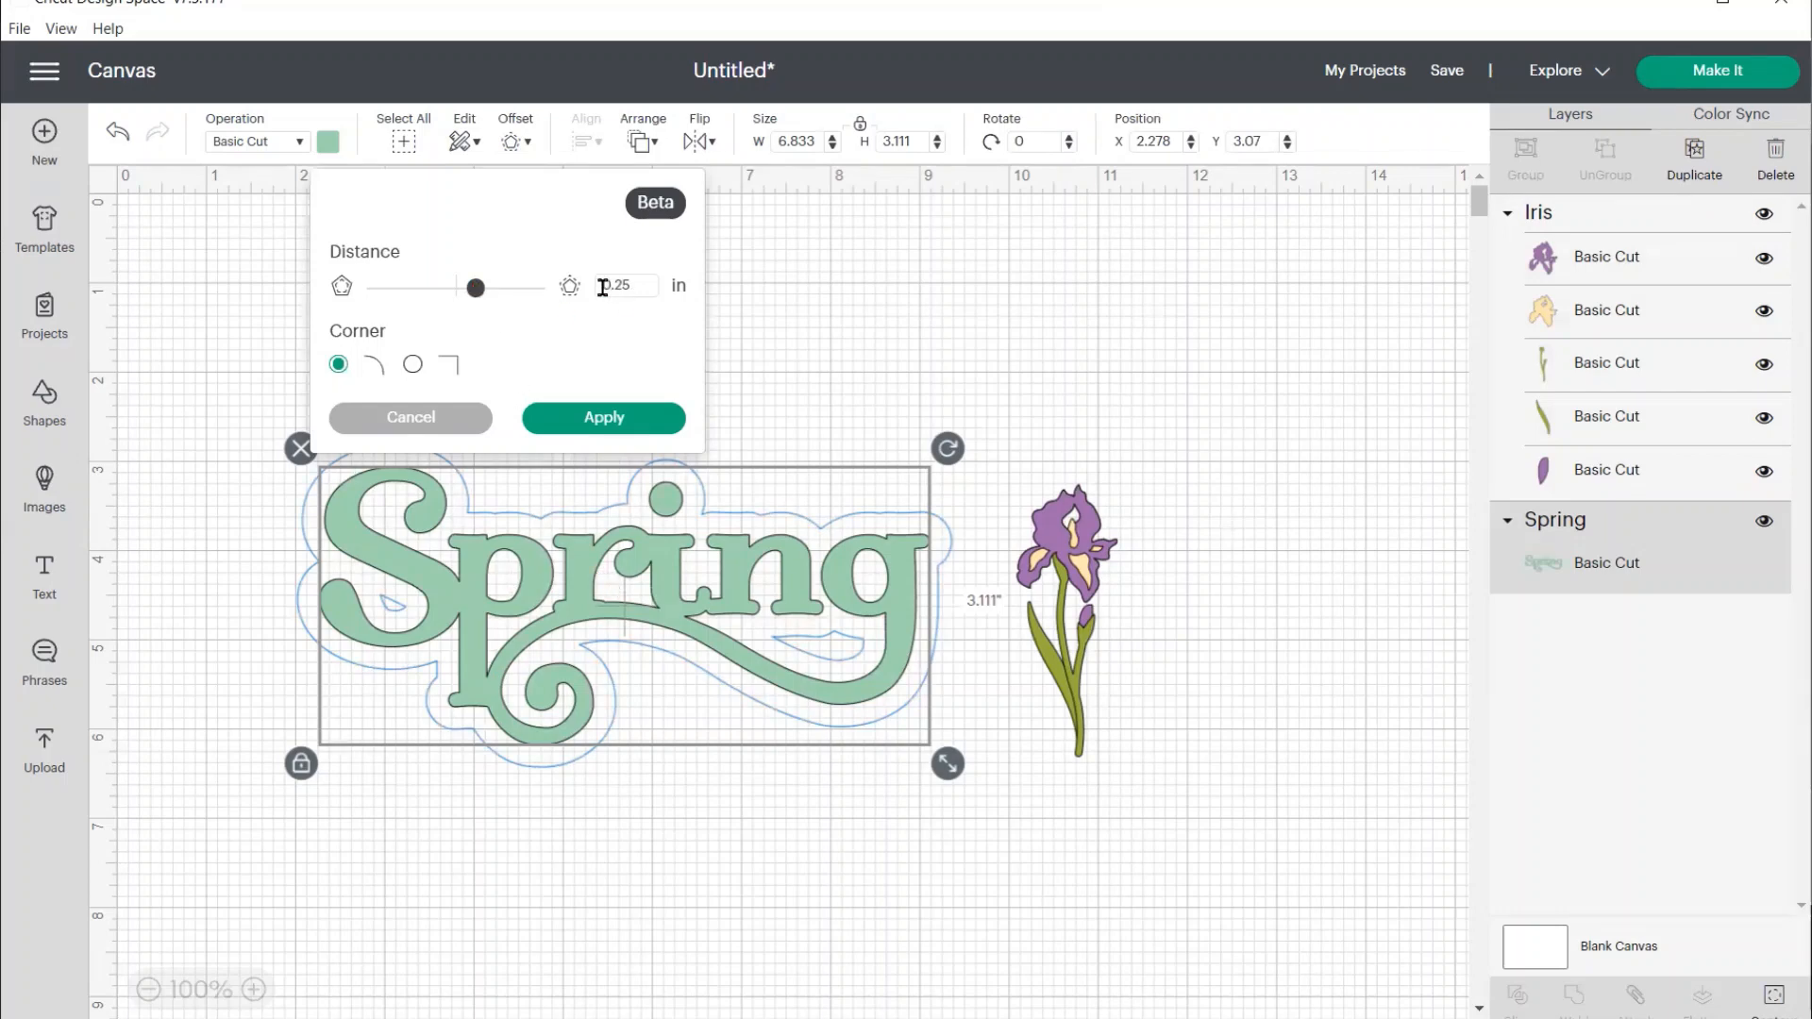
double_click(641, 287)
click(477, 290)
drag(477, 297, 464, 300)
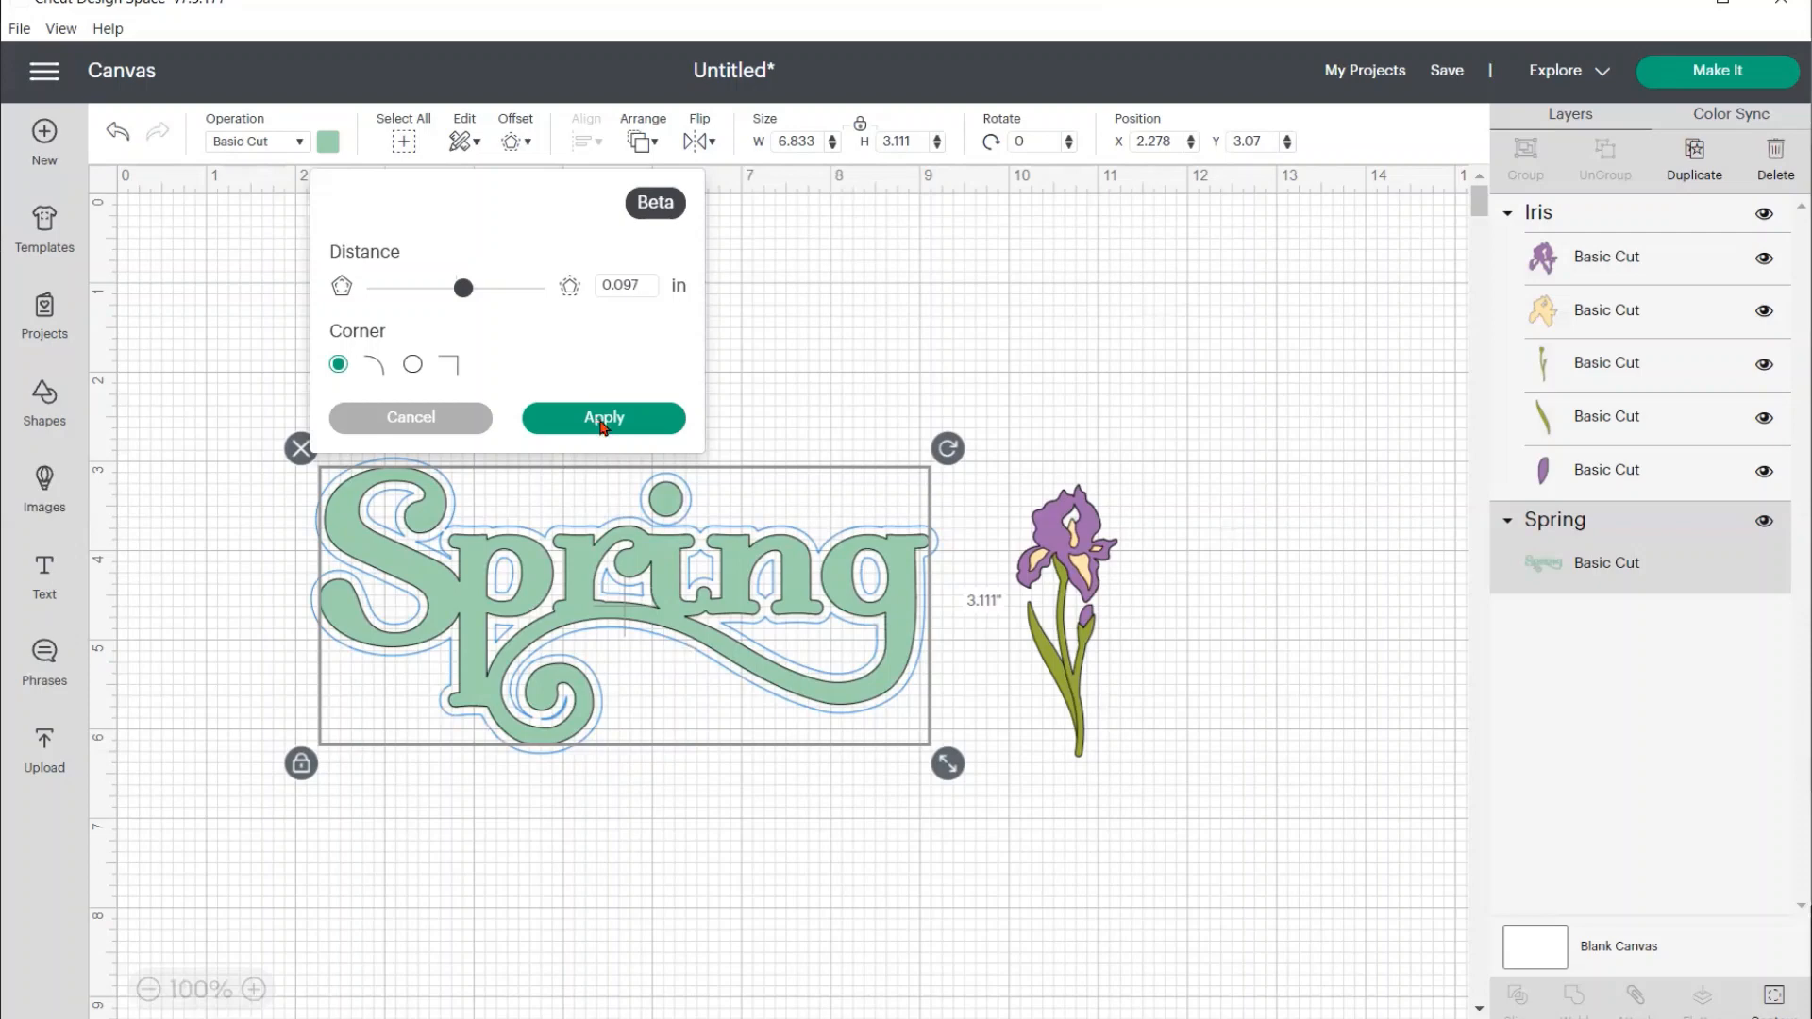
click(601, 419)
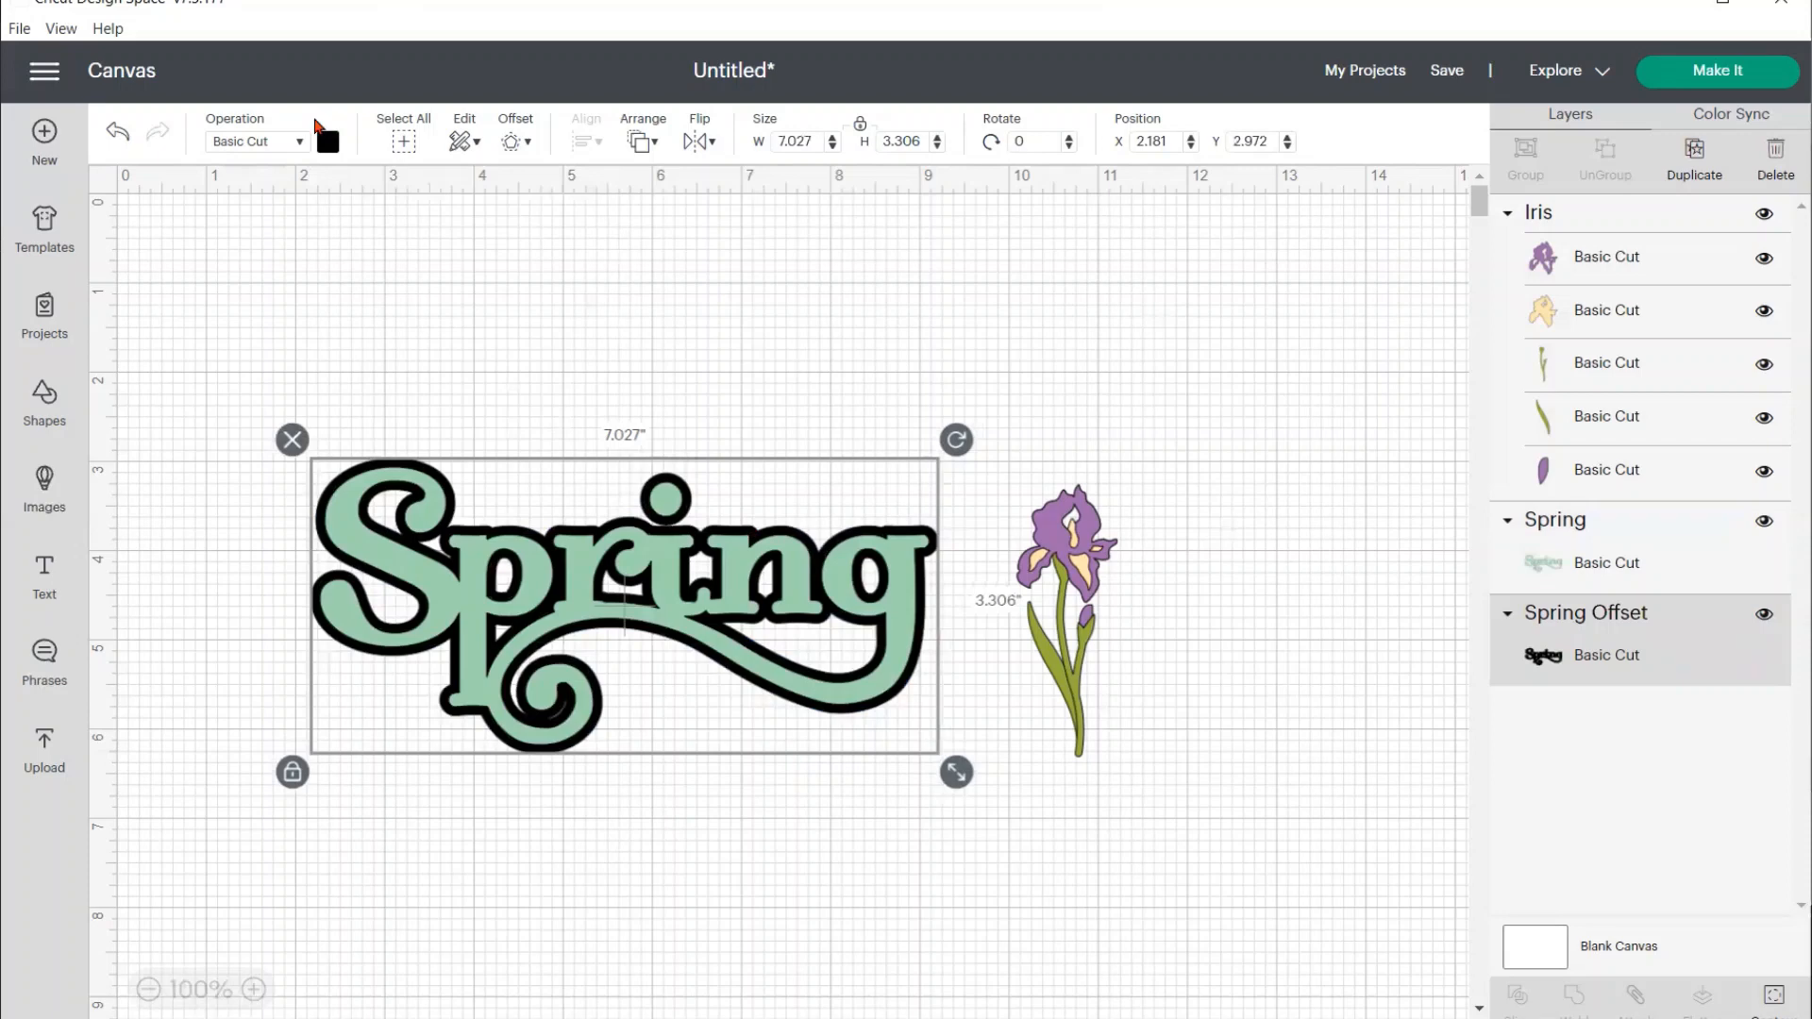
Recolour the Spring offset layer white and the Spring lettering light orange
click(327, 142)
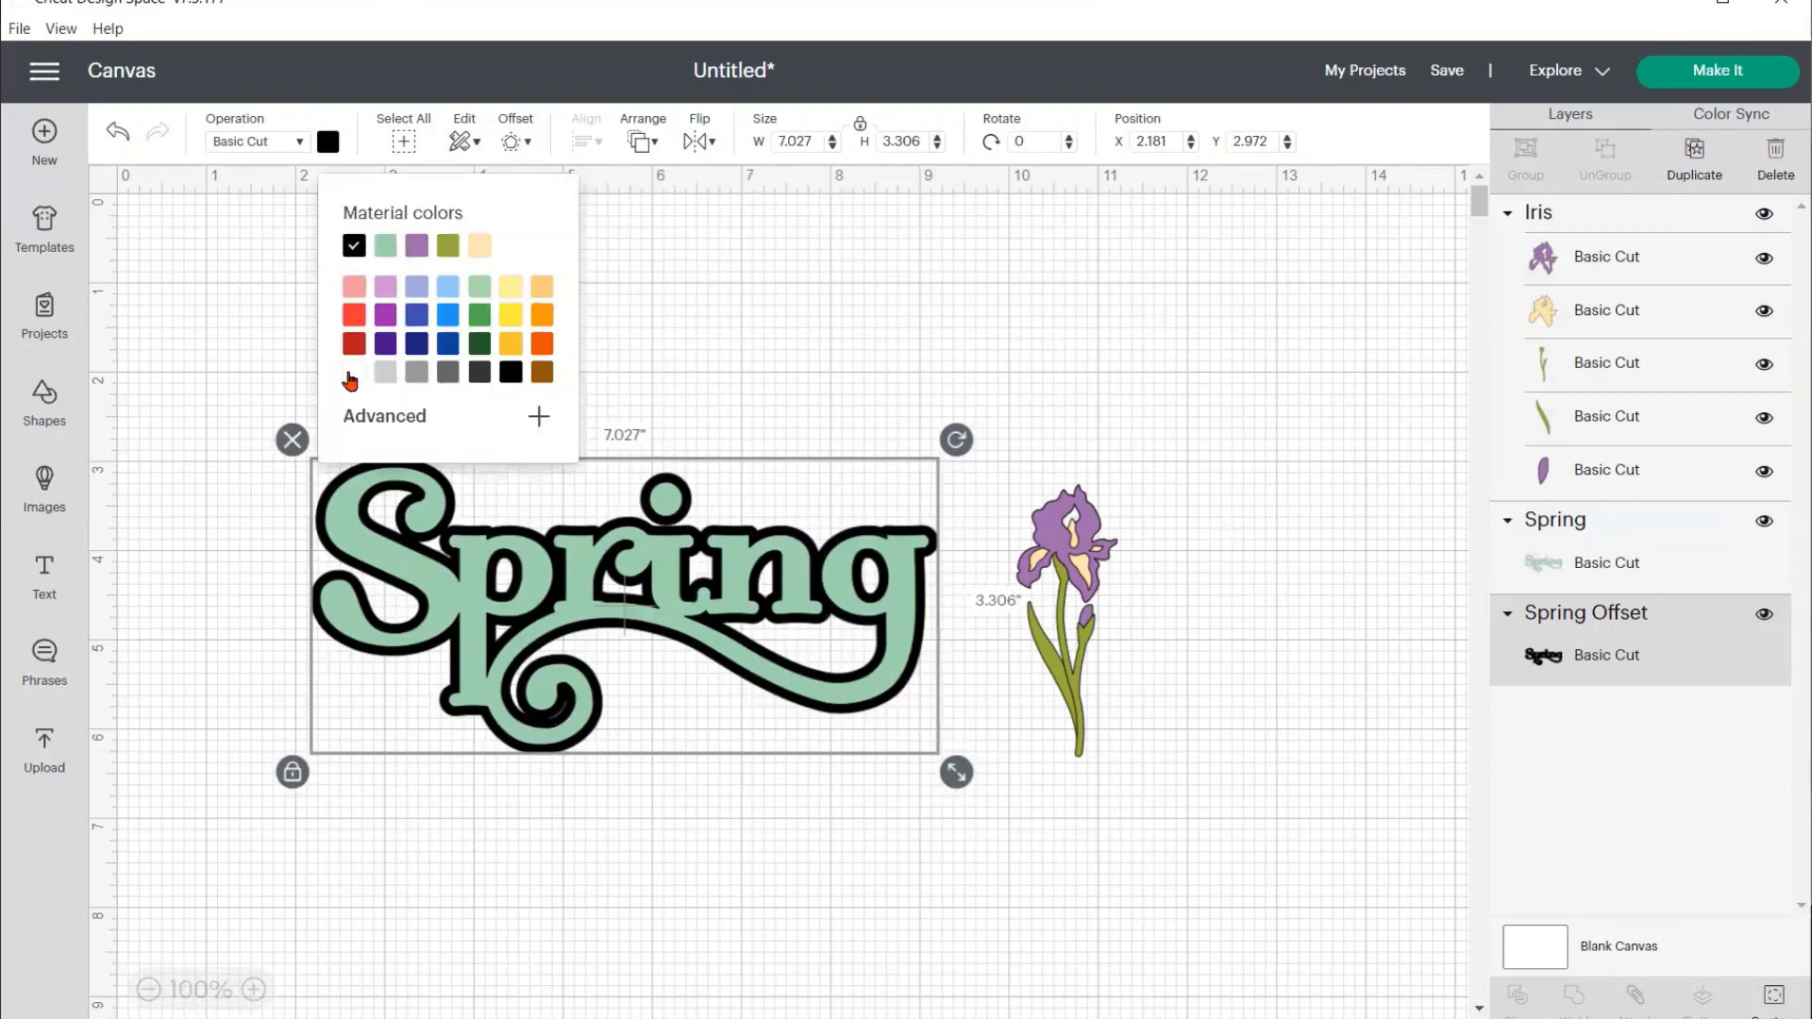
click(351, 375)
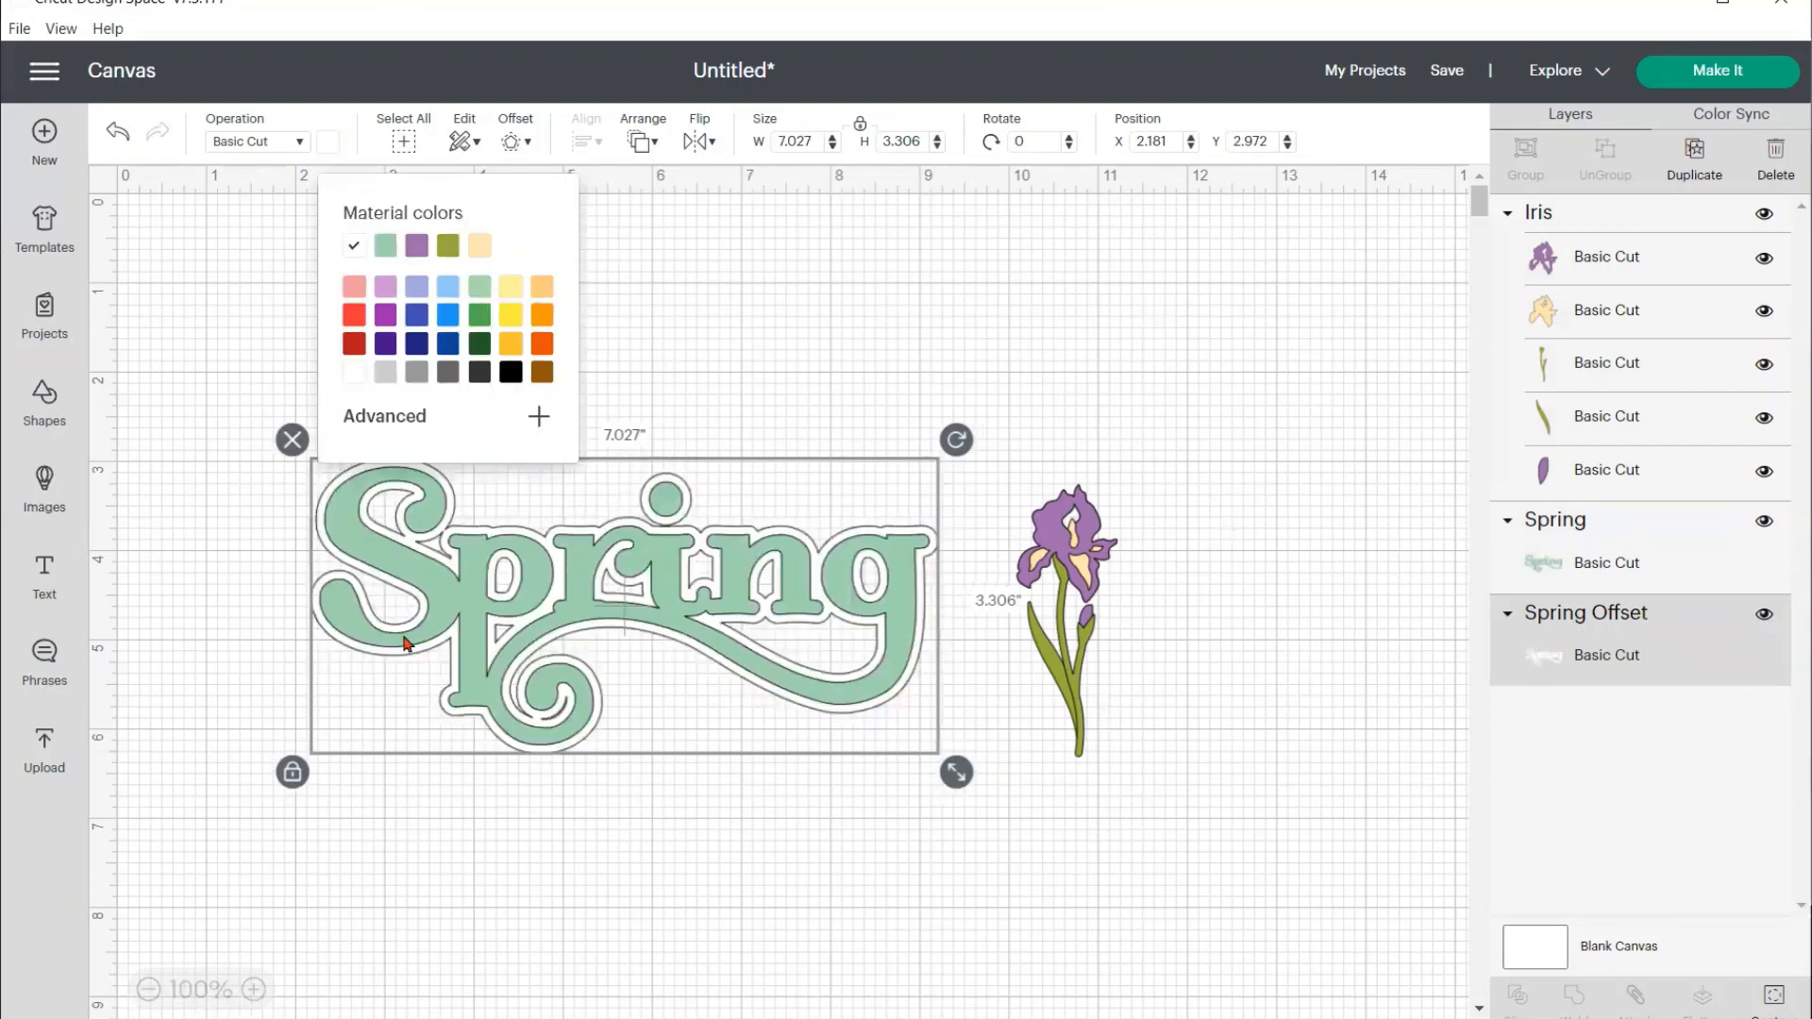
click(469, 605)
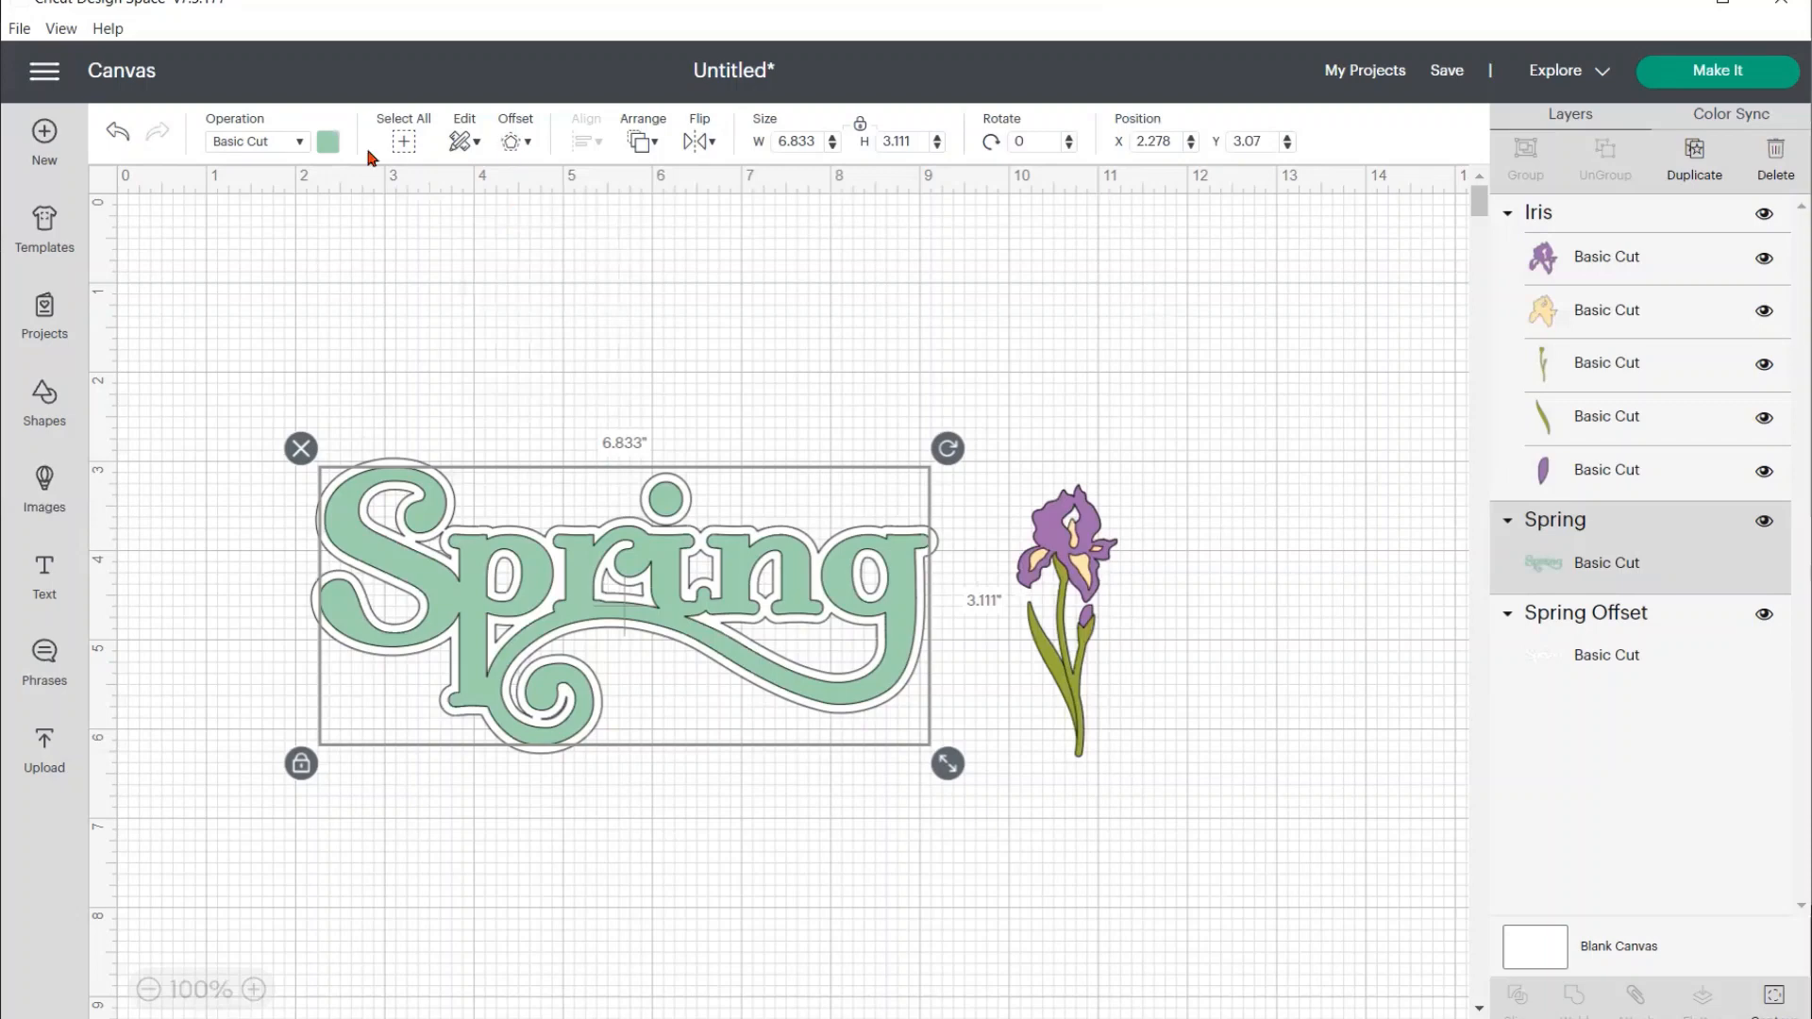
click(328, 145)
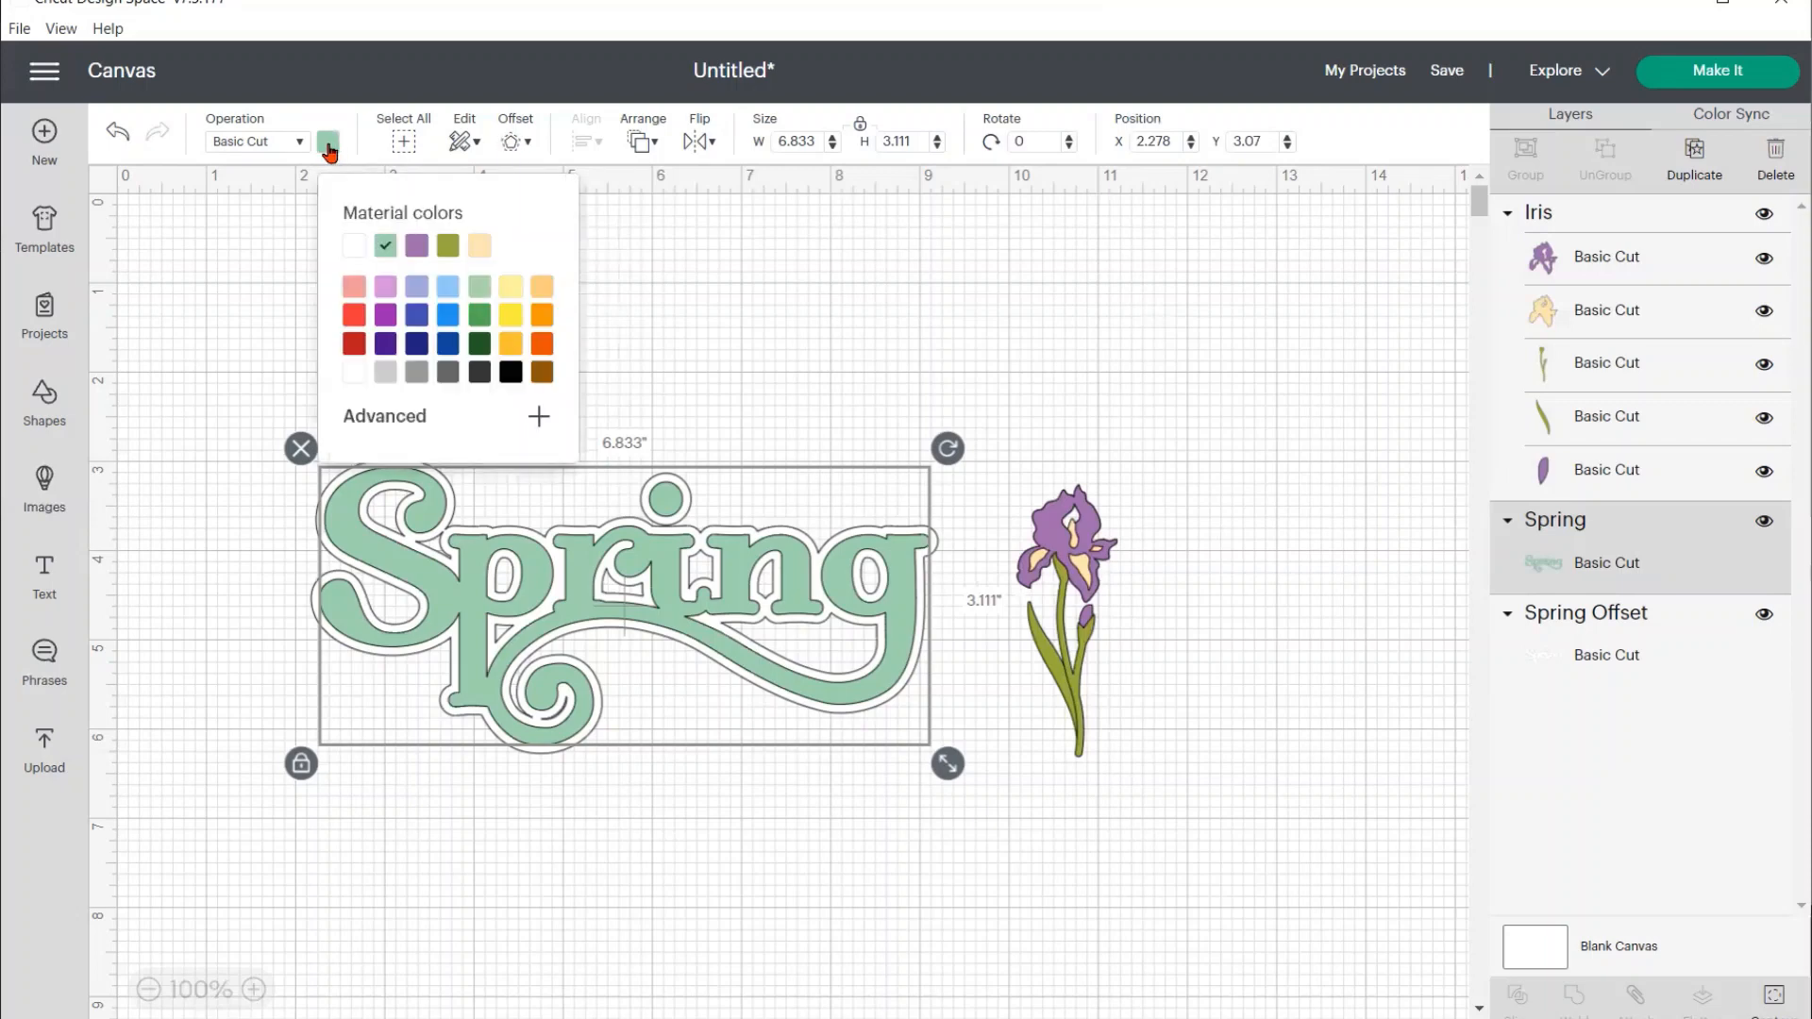
click(542, 345)
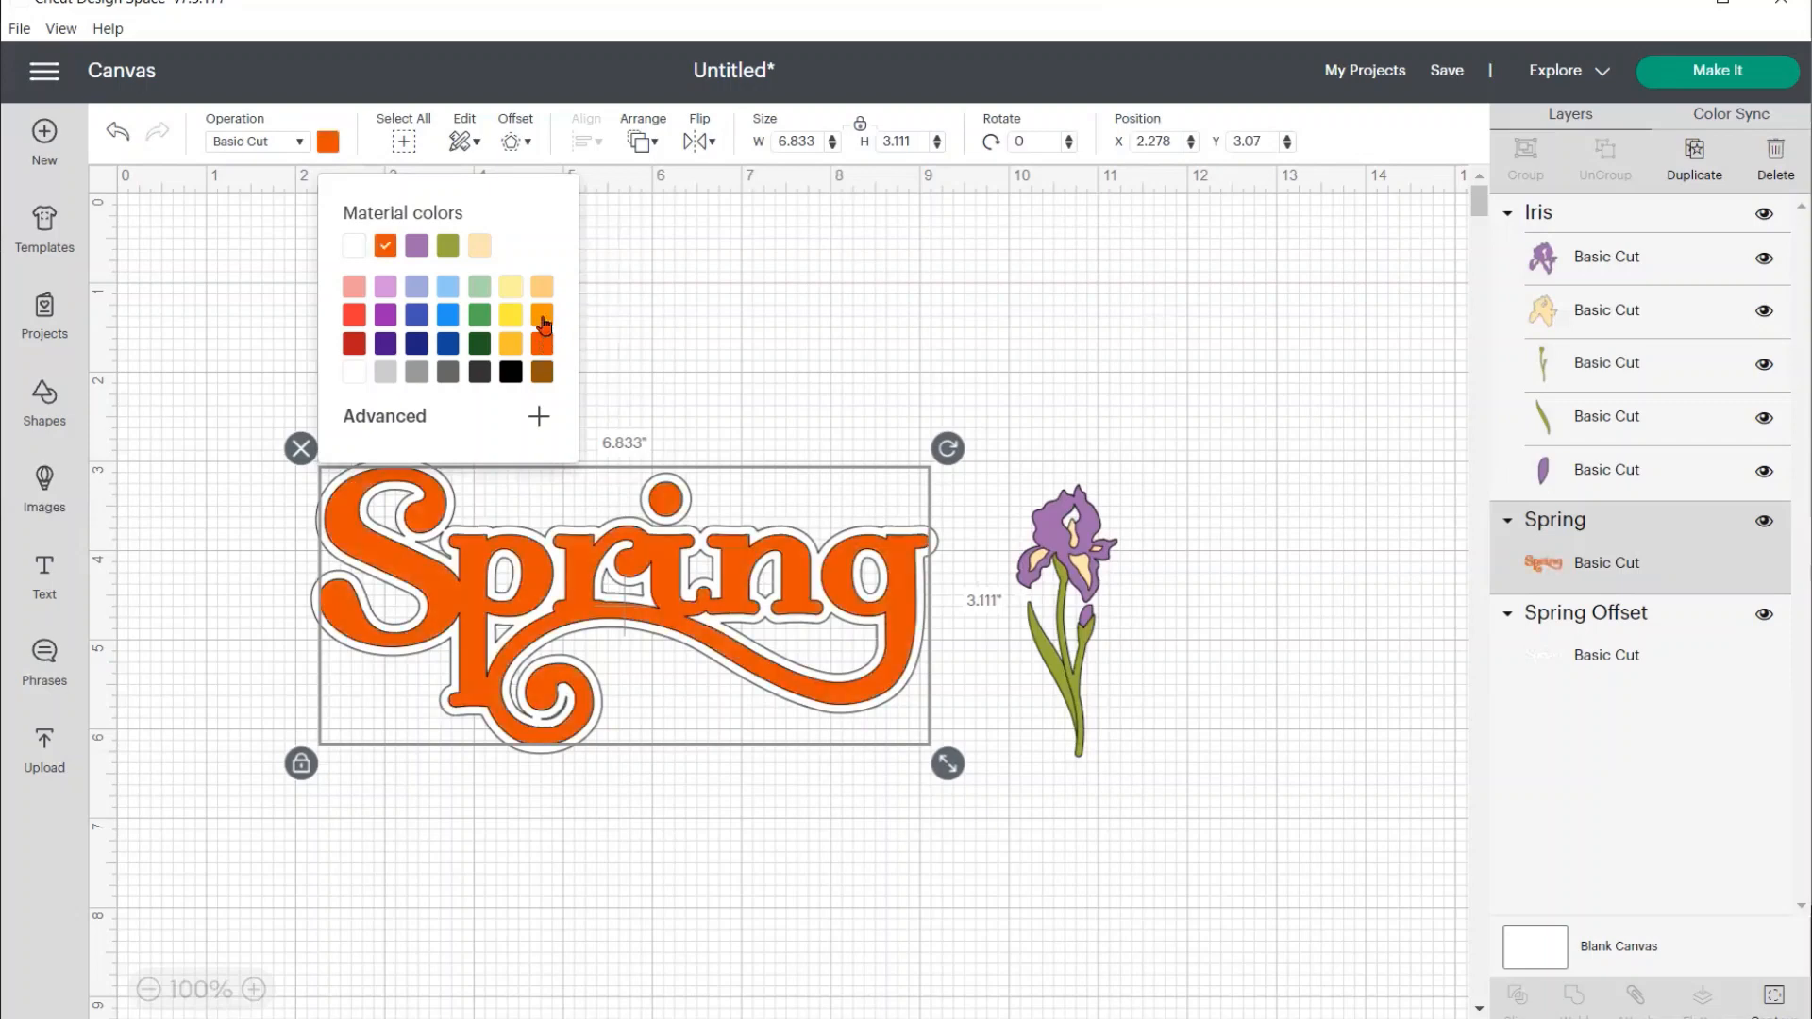
click(542, 317)
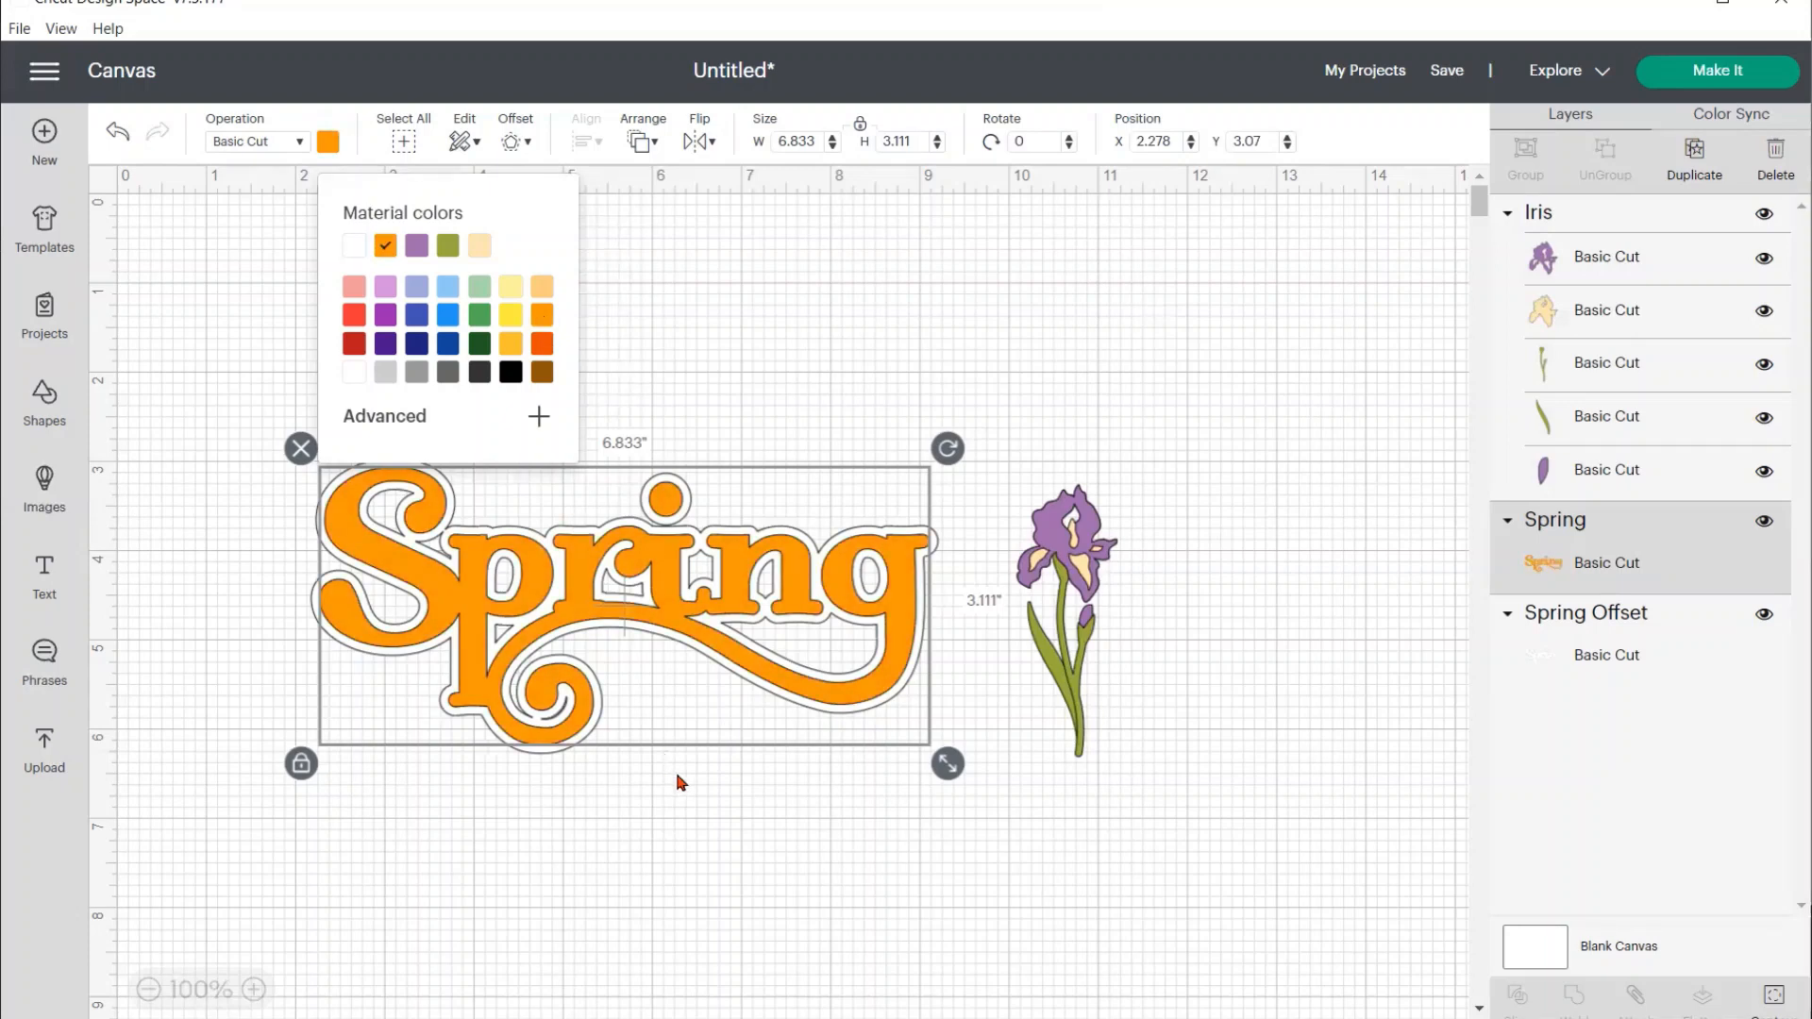
Try the iris over the lower swash of the Spring lettering, rotated to 61.5 degrees
click(1081, 711)
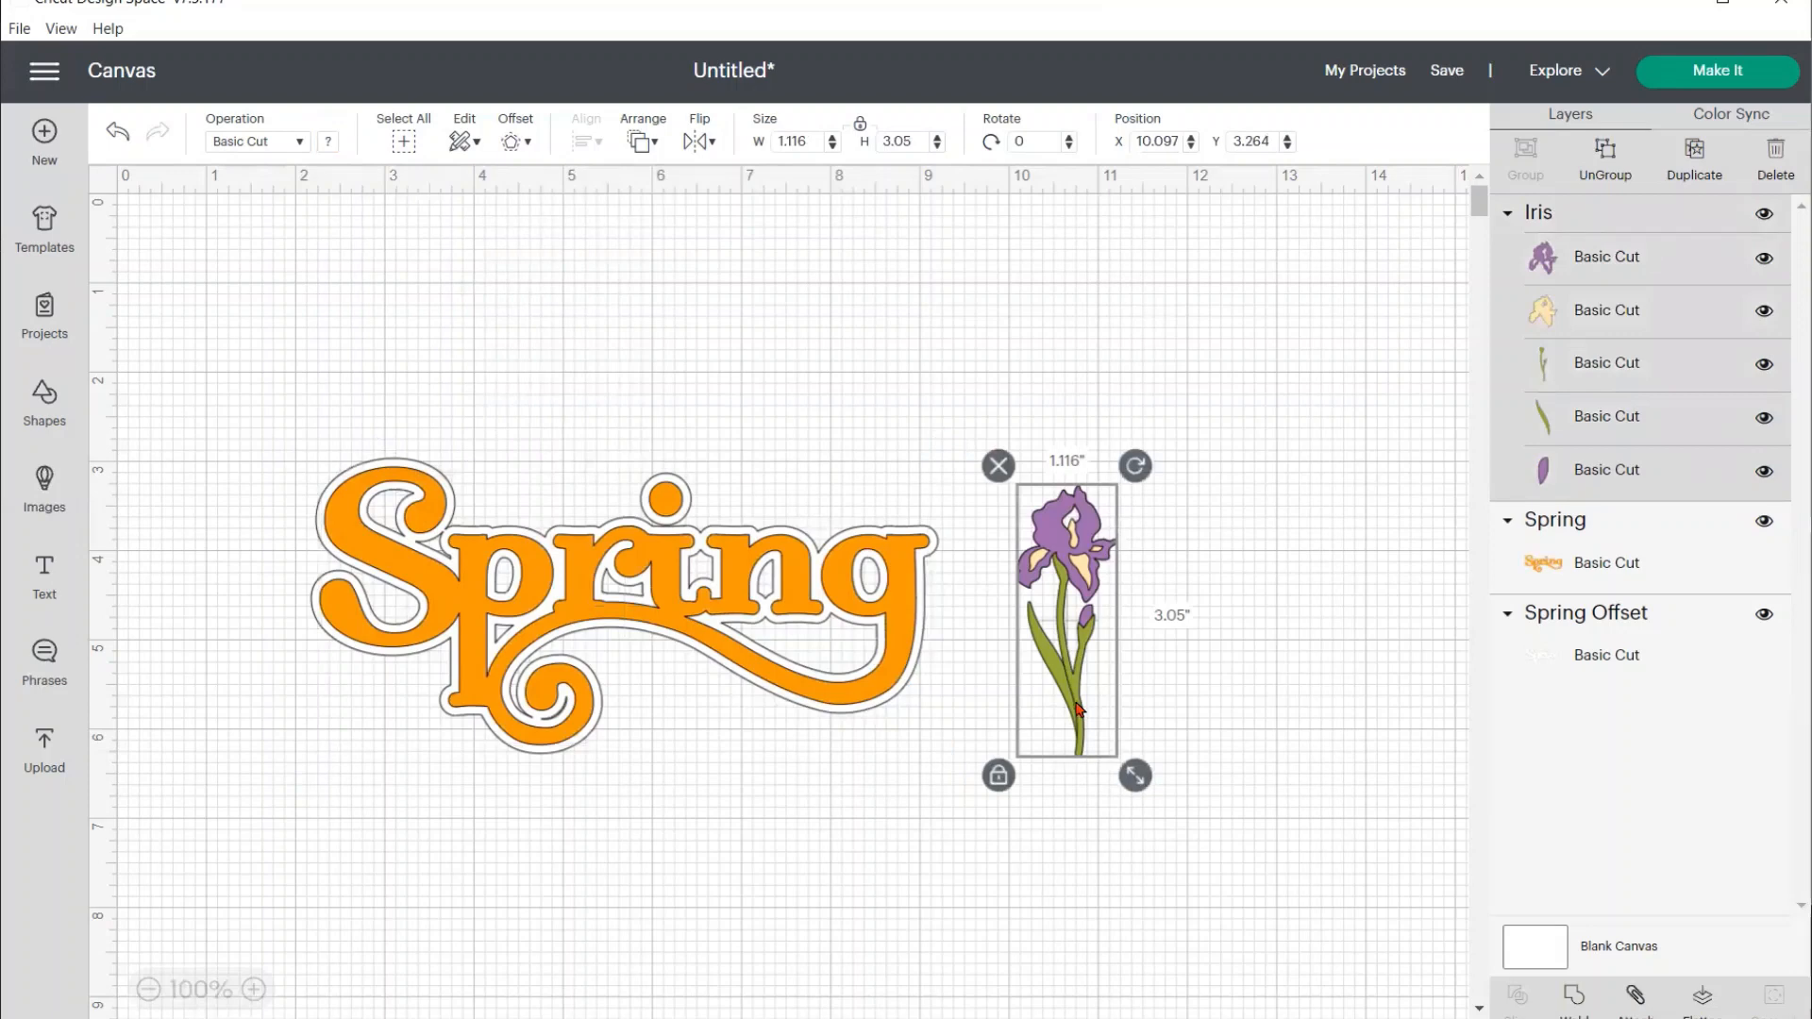
drag(1079, 706, 1052, 713)
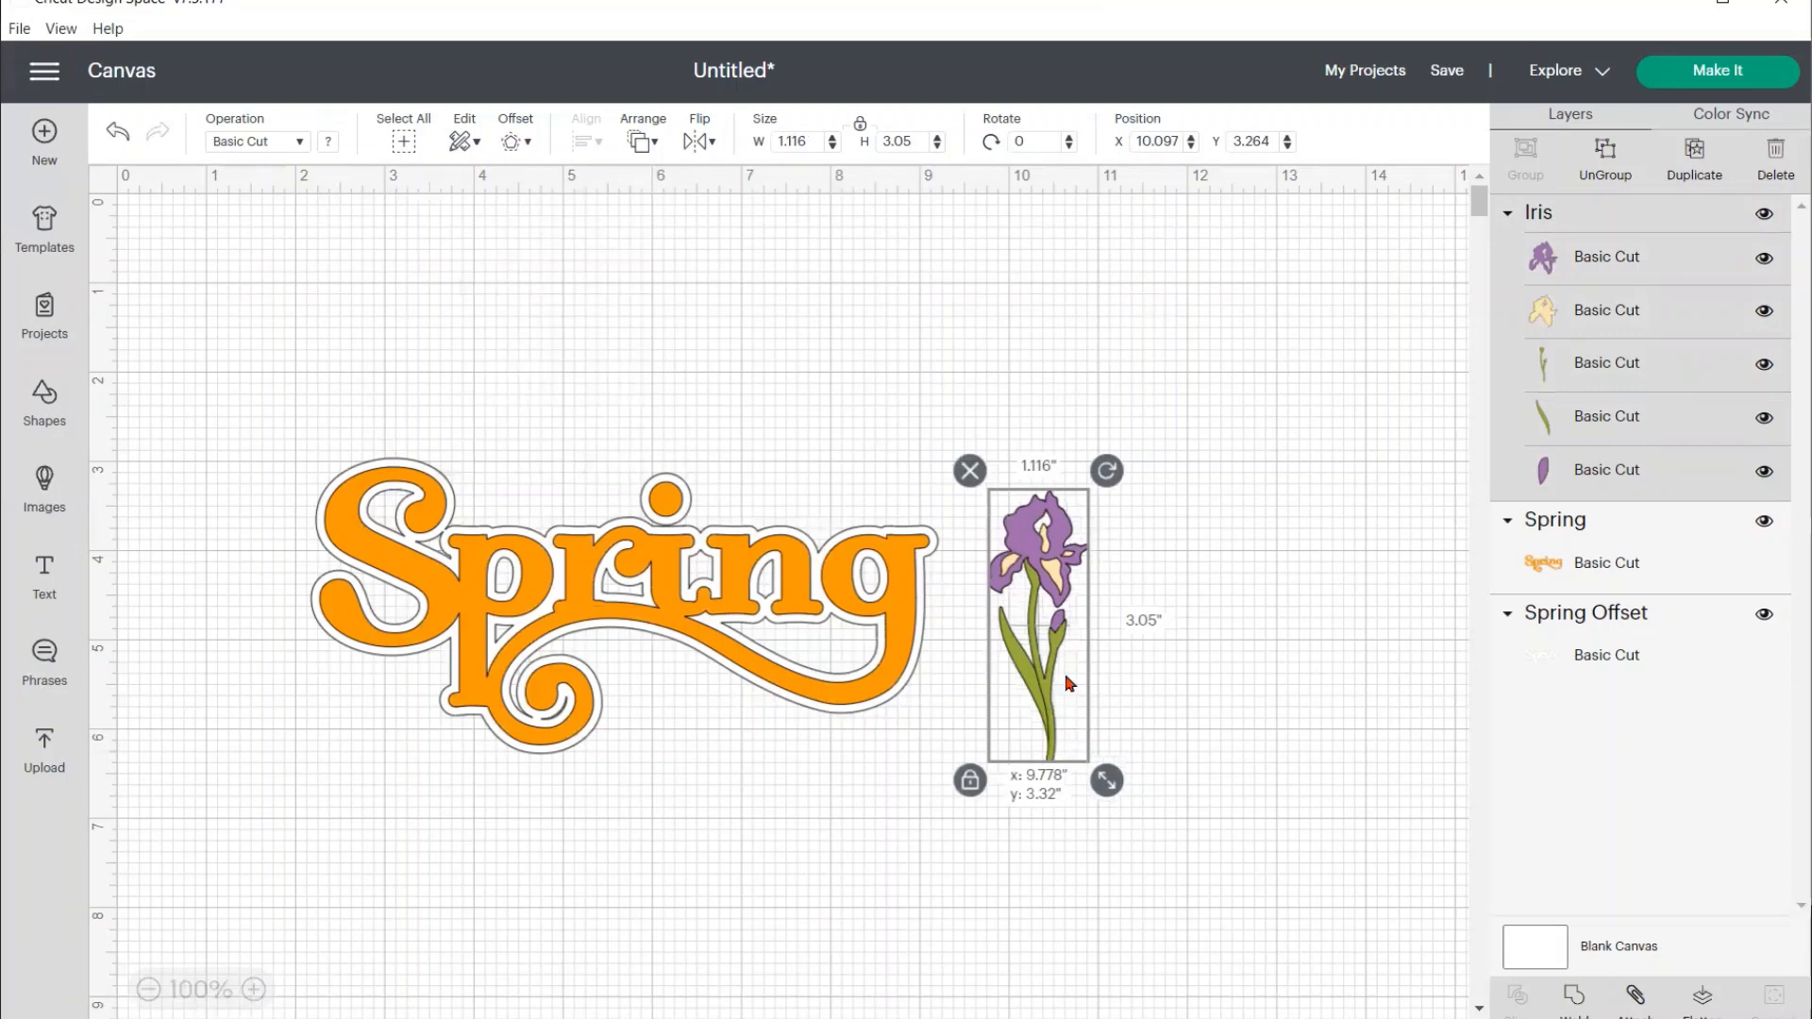
click(1083, 491)
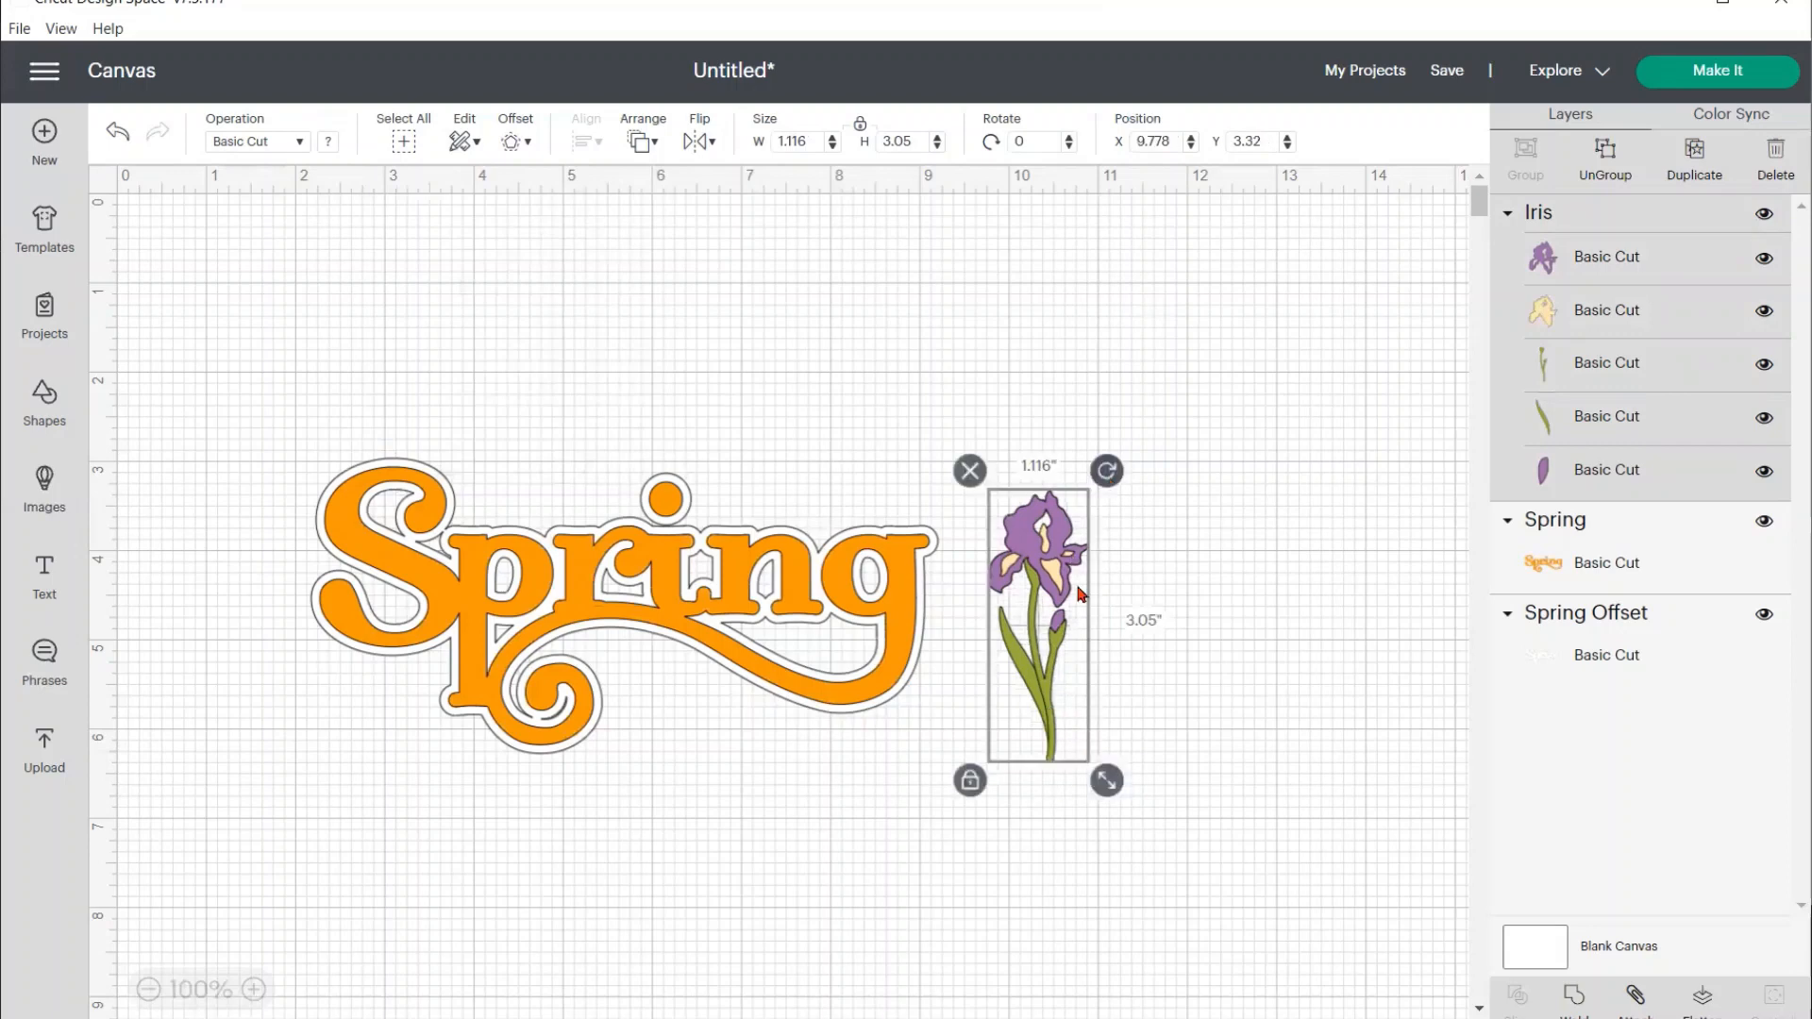
drag(1046, 699, 566, 706)
drag(628, 486, 690, 676)
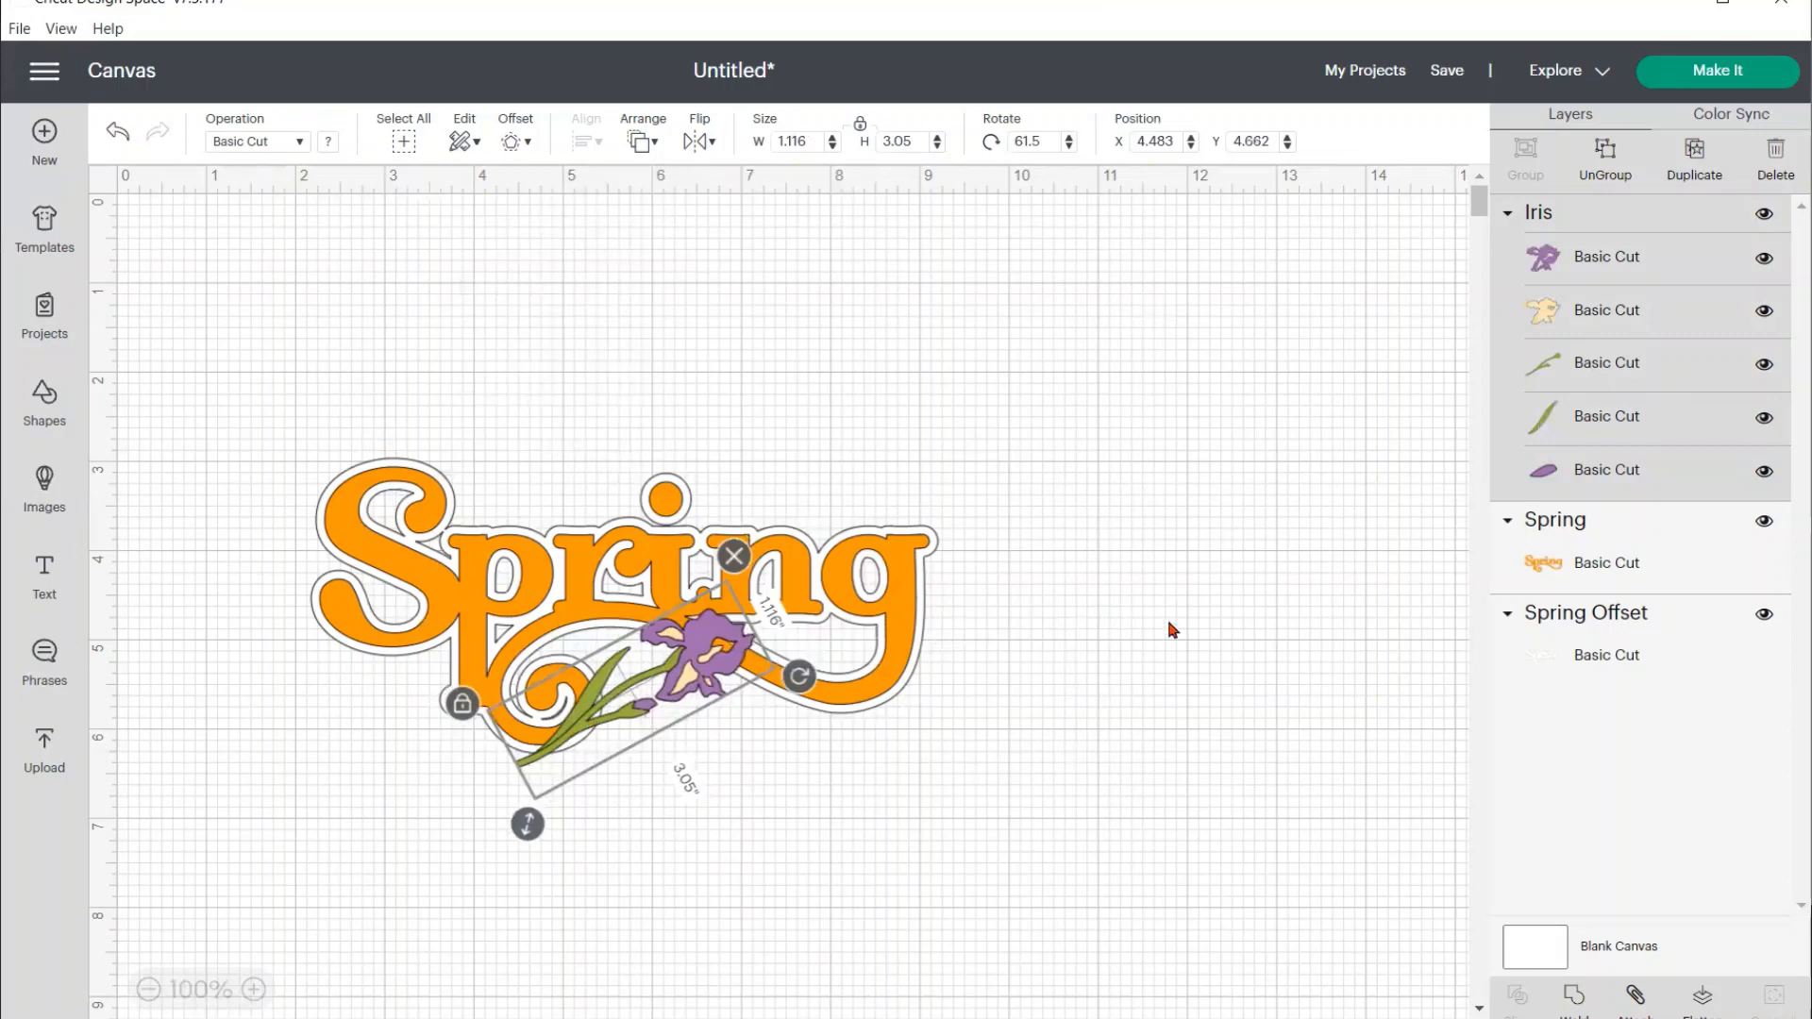
Move the iris back beside the Spring lettering and turn it nearly upright, at about X 9.77, Y 3.45
drag(1172, 627, 1075, 494)
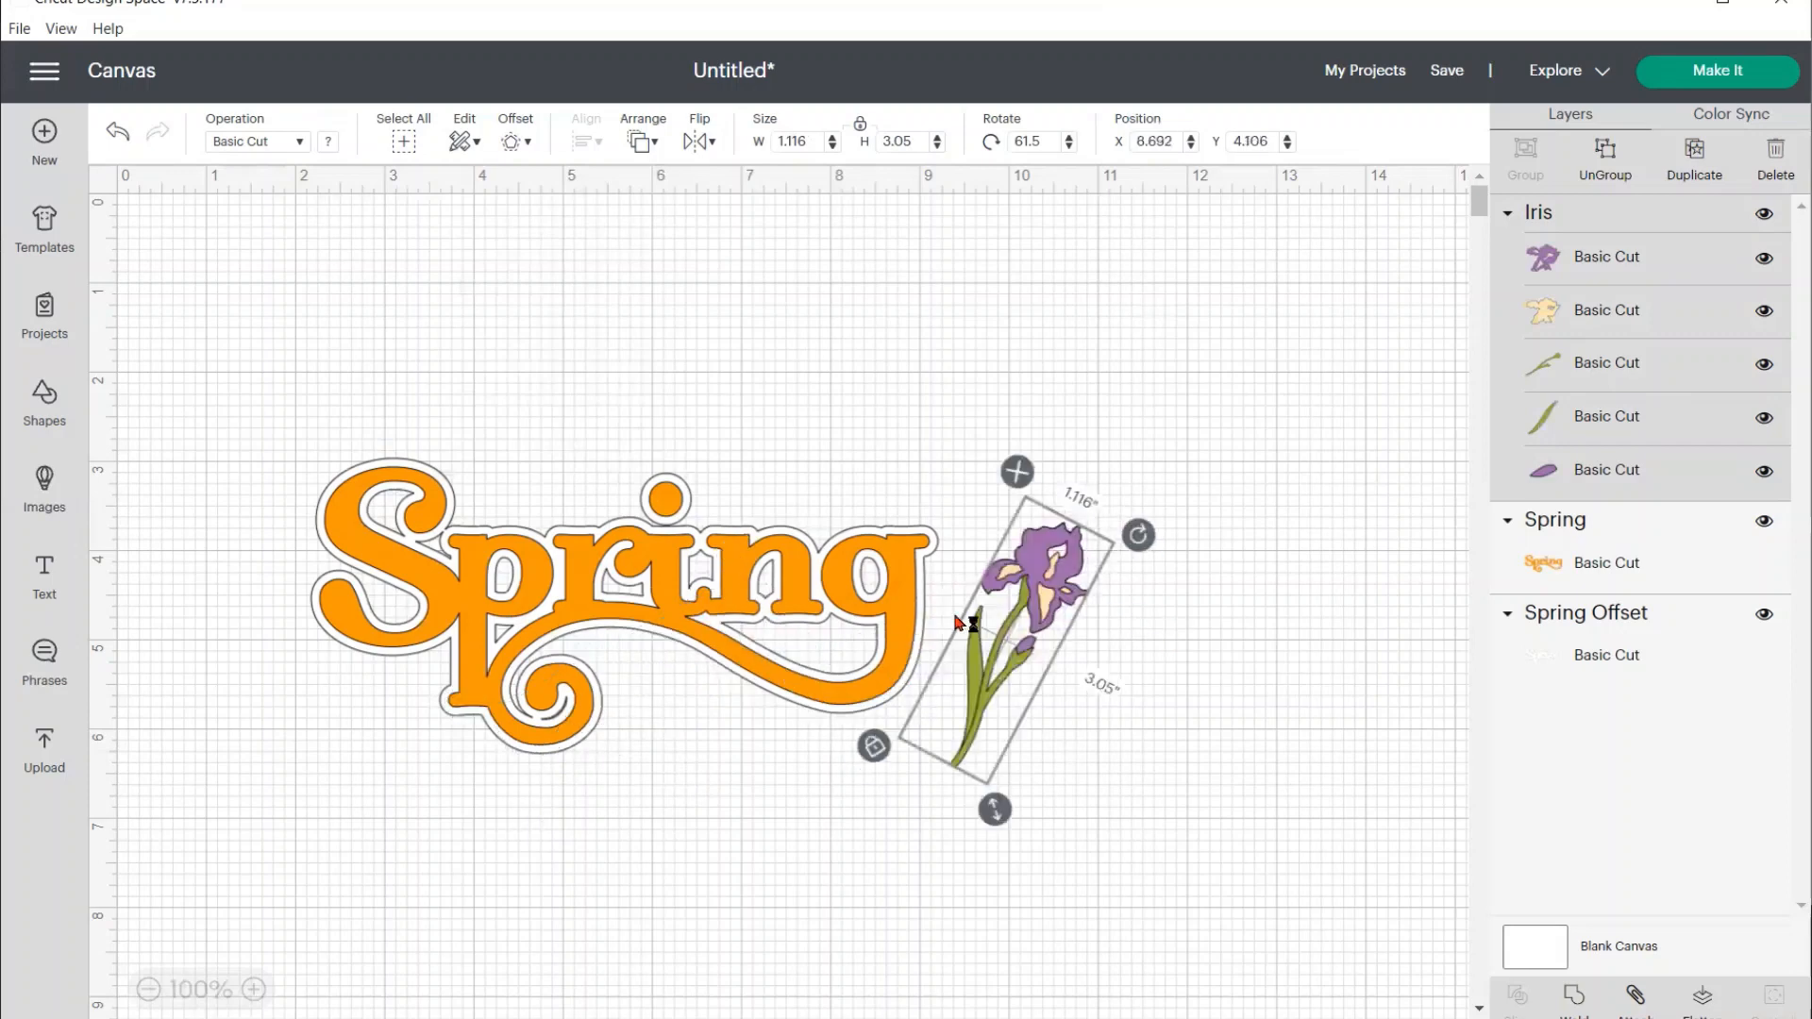
drag(1032, 578, 1058, 578)
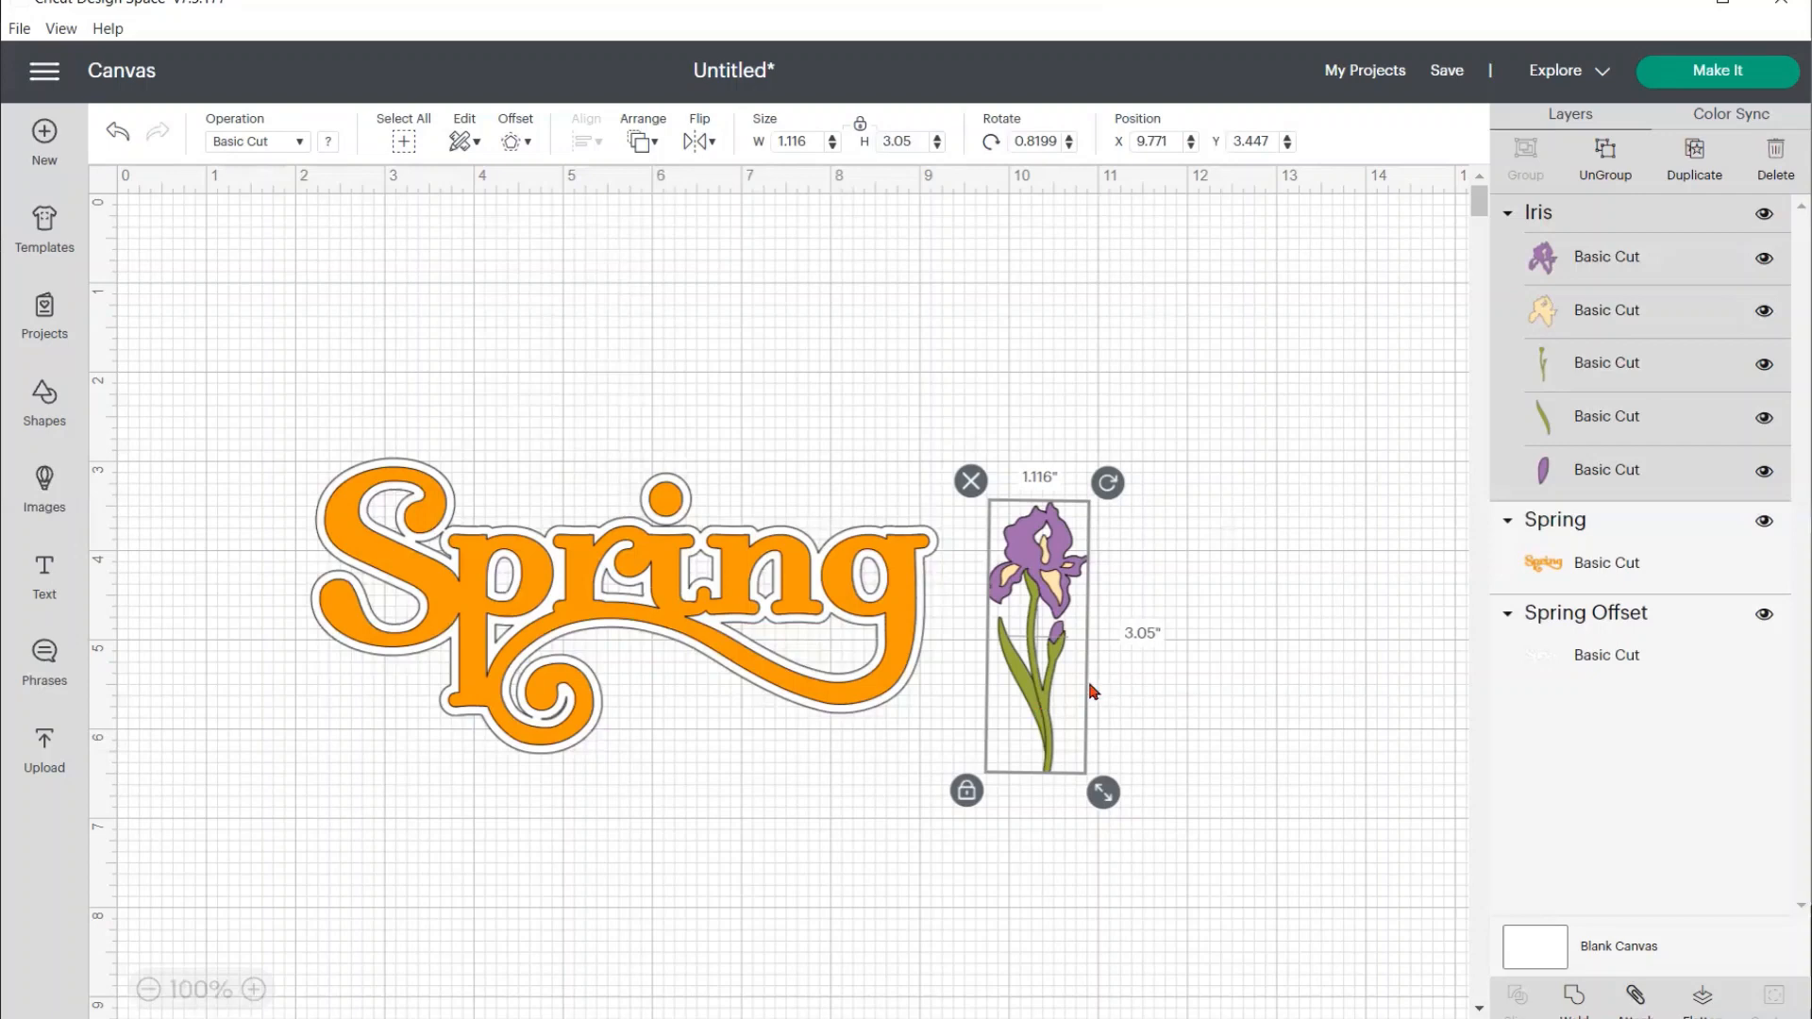
Weld the iris's two green stem and leaf layers into one shape
click(1547, 369)
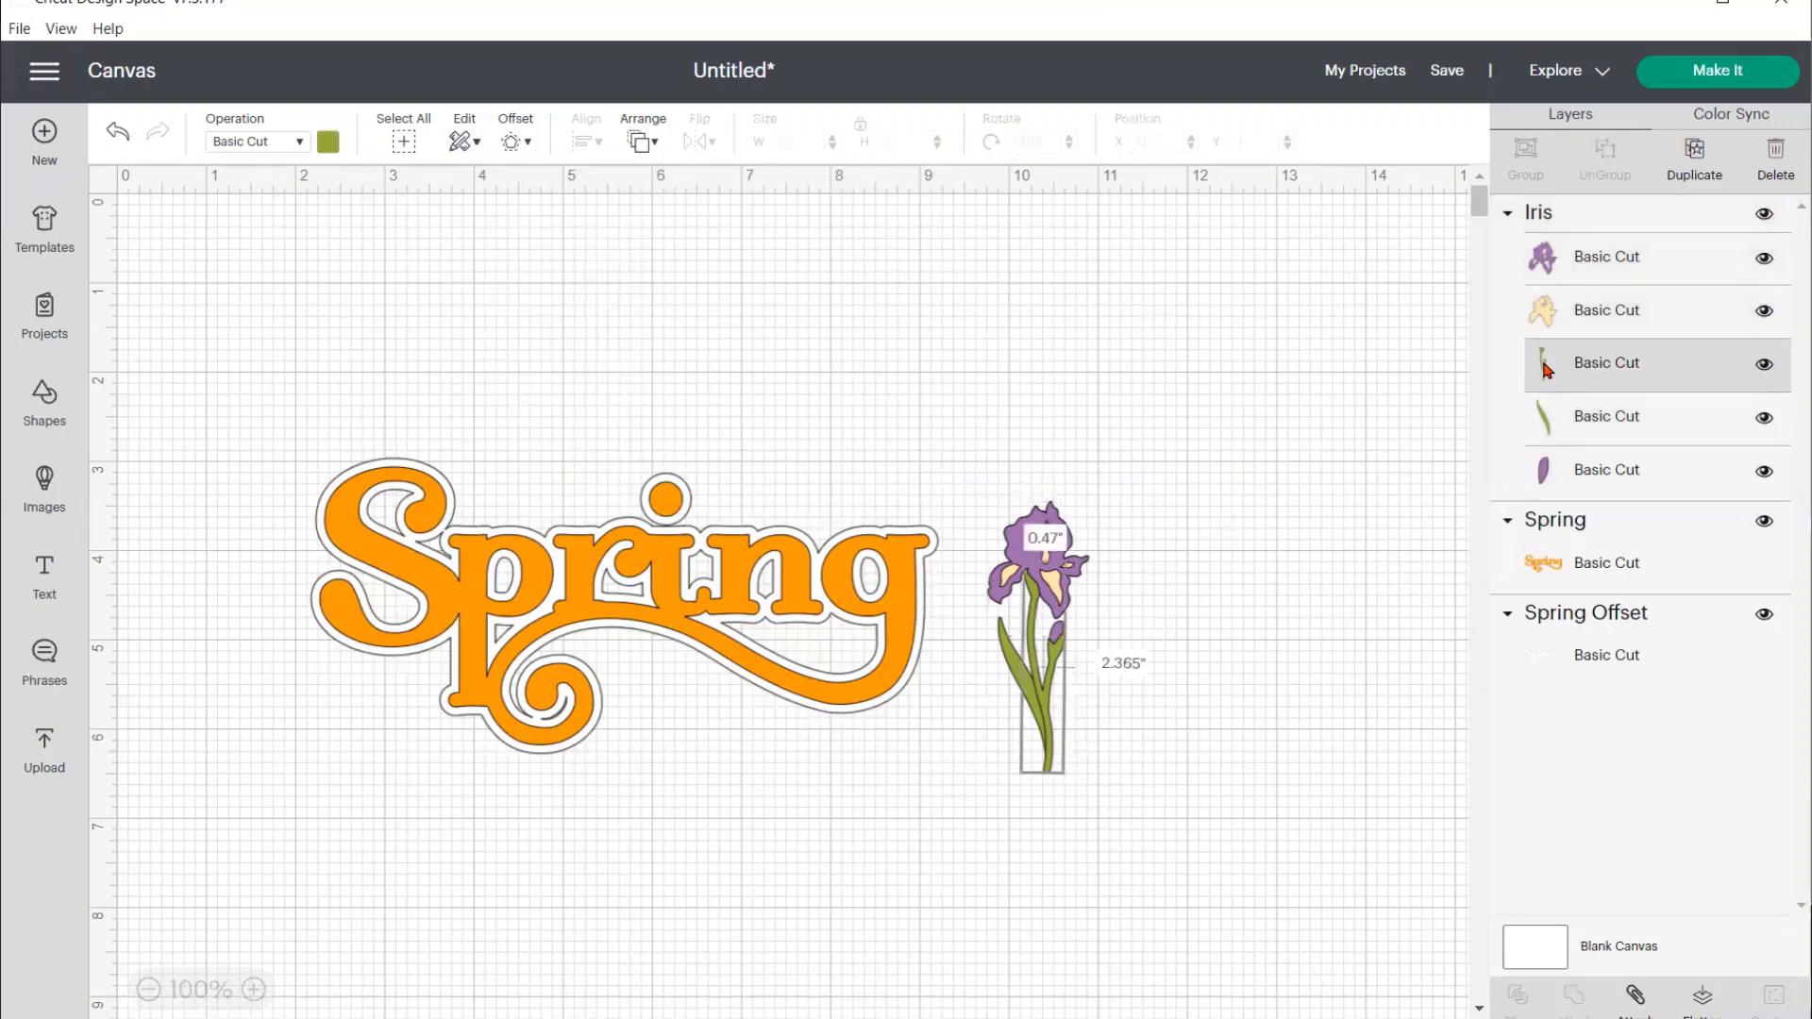
shift+click(1544, 425)
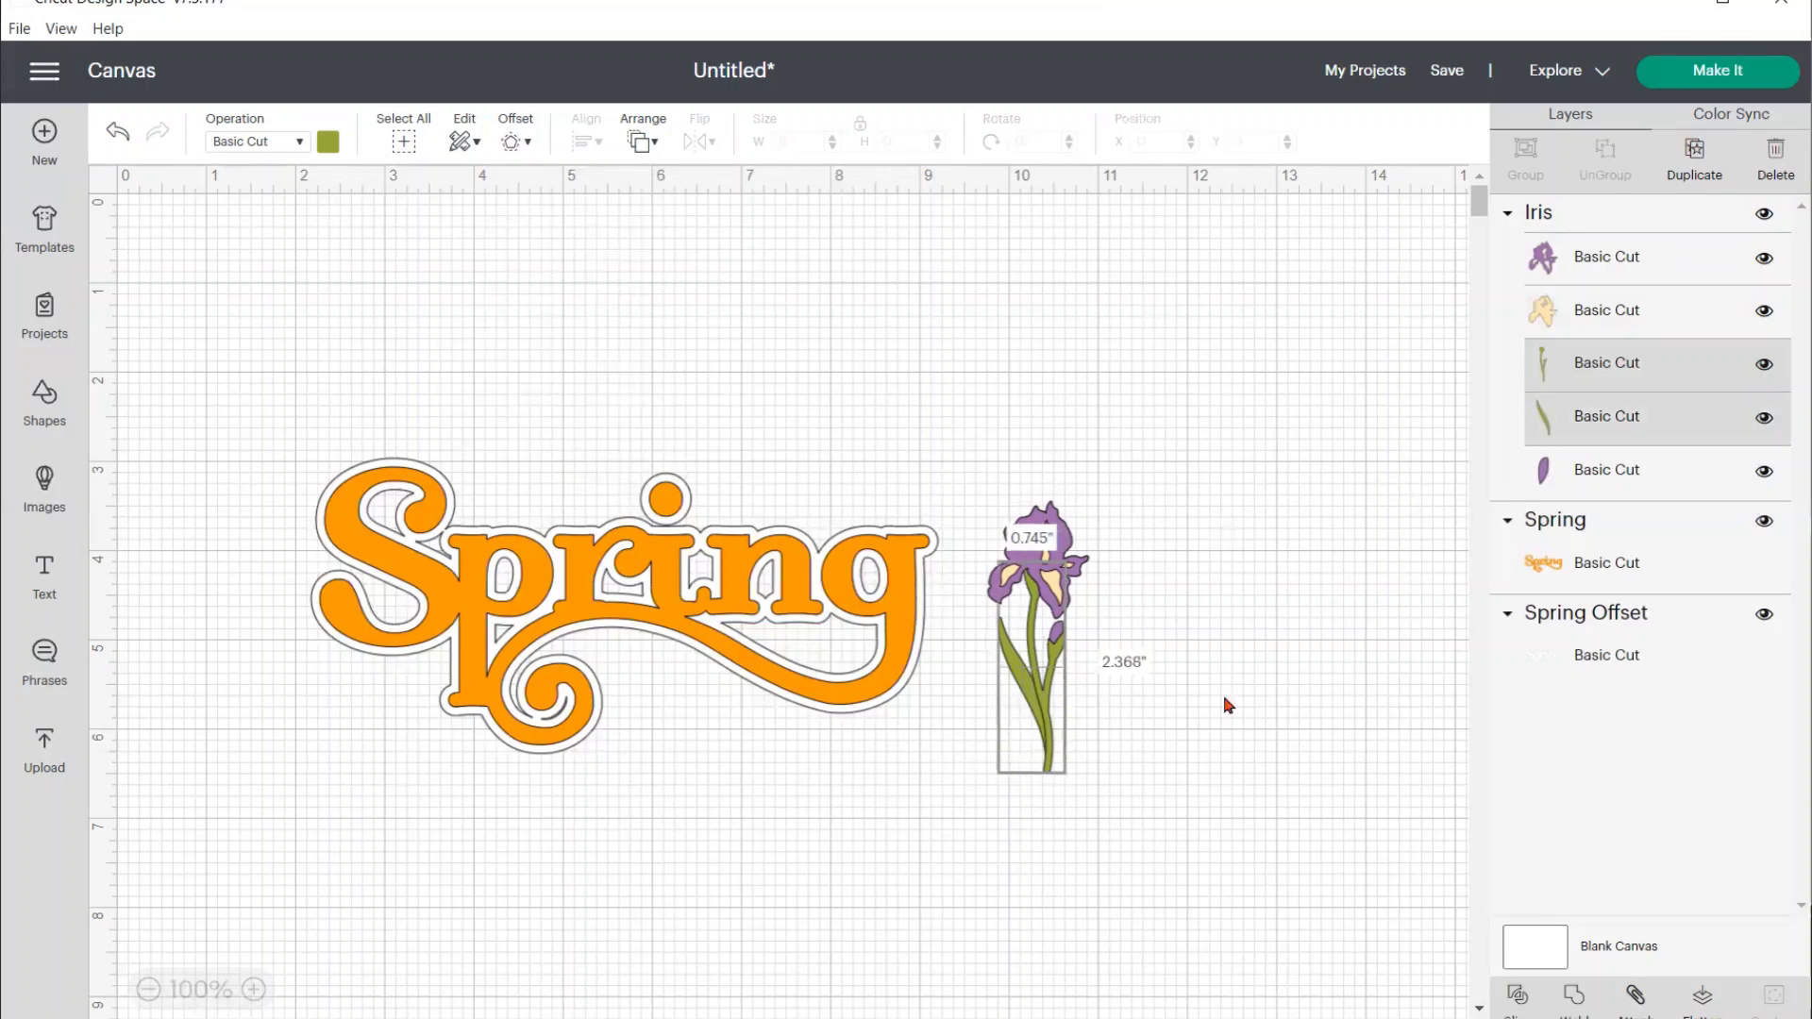
click(1575, 1000)
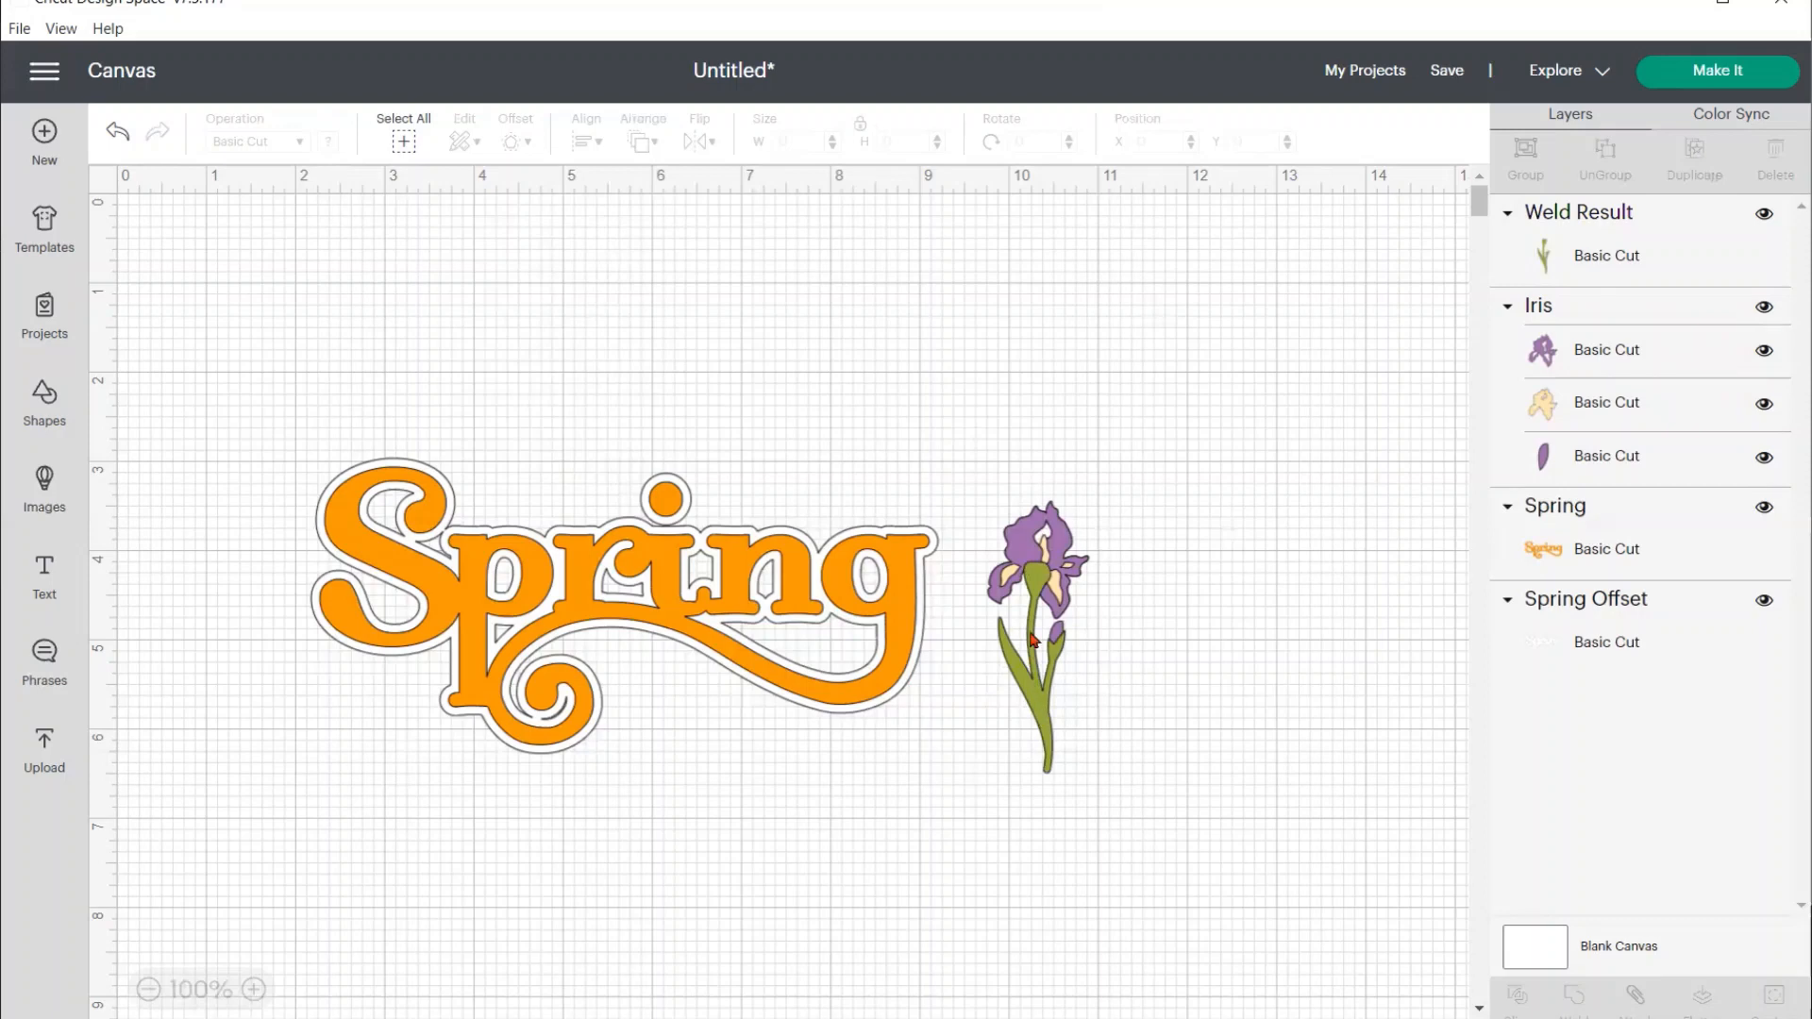
Send the welded green stem to the back, behind the iris petals
click(1035, 688)
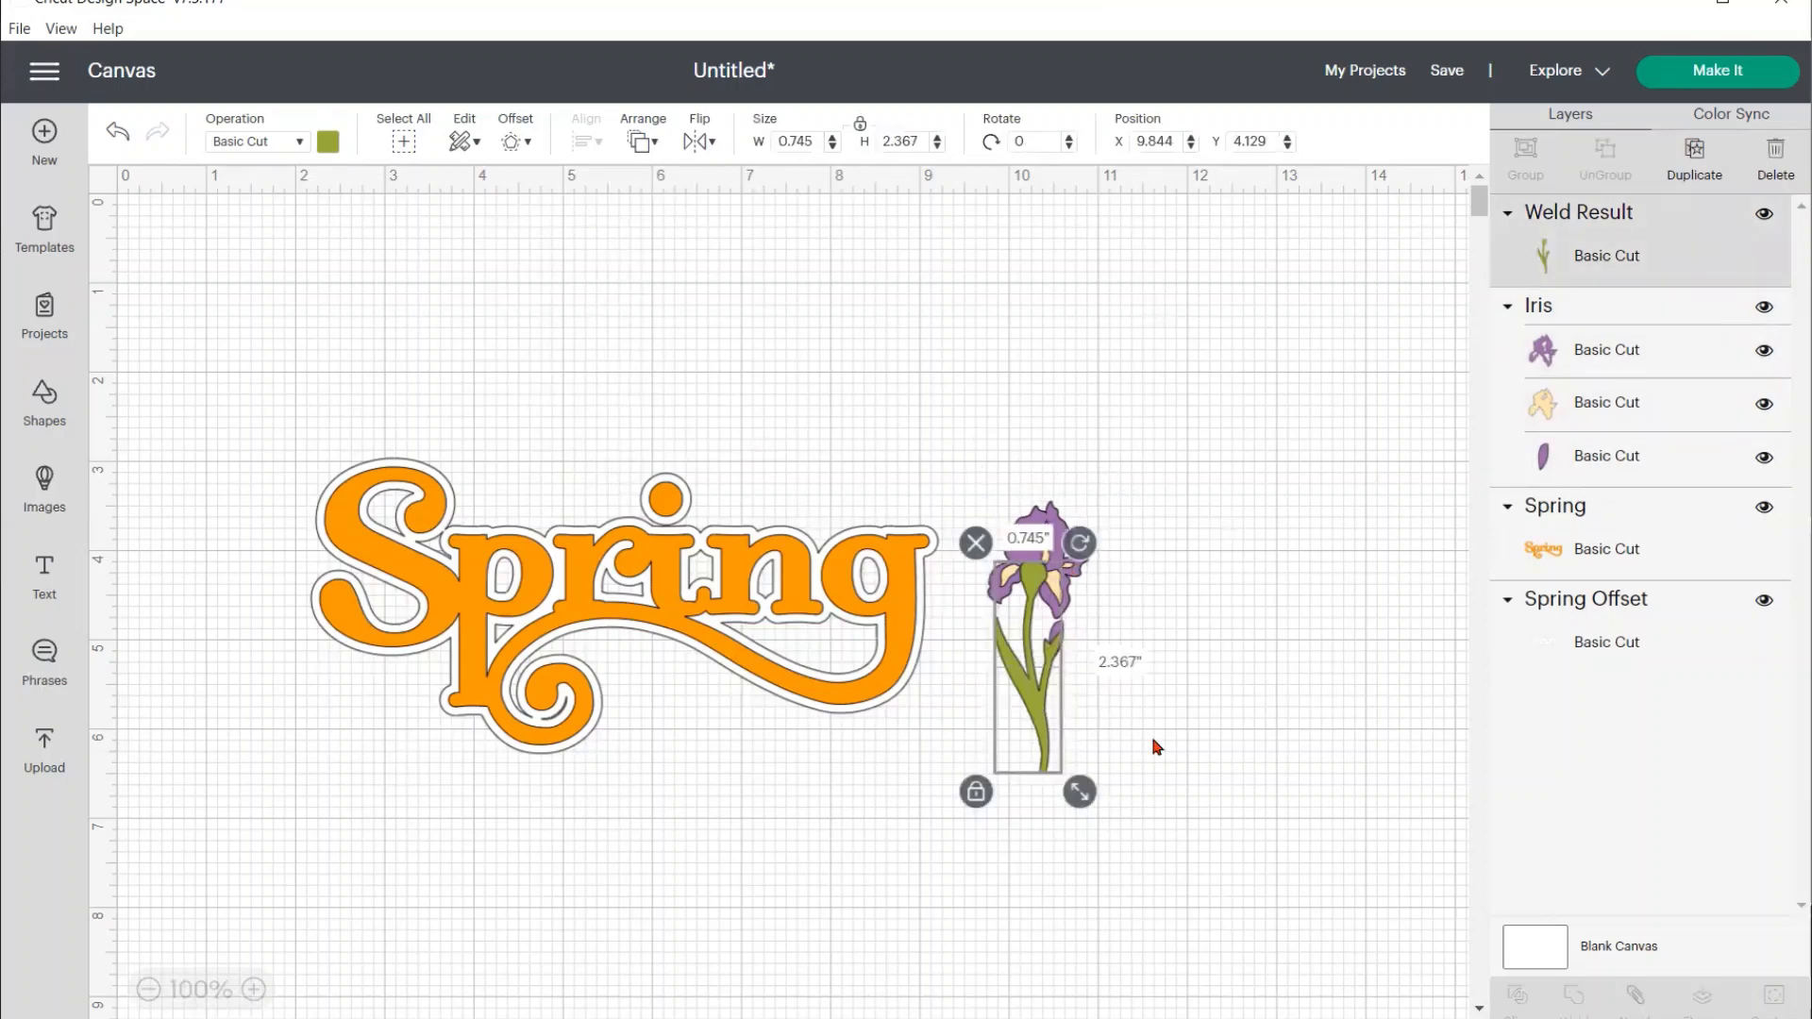
click(640, 146)
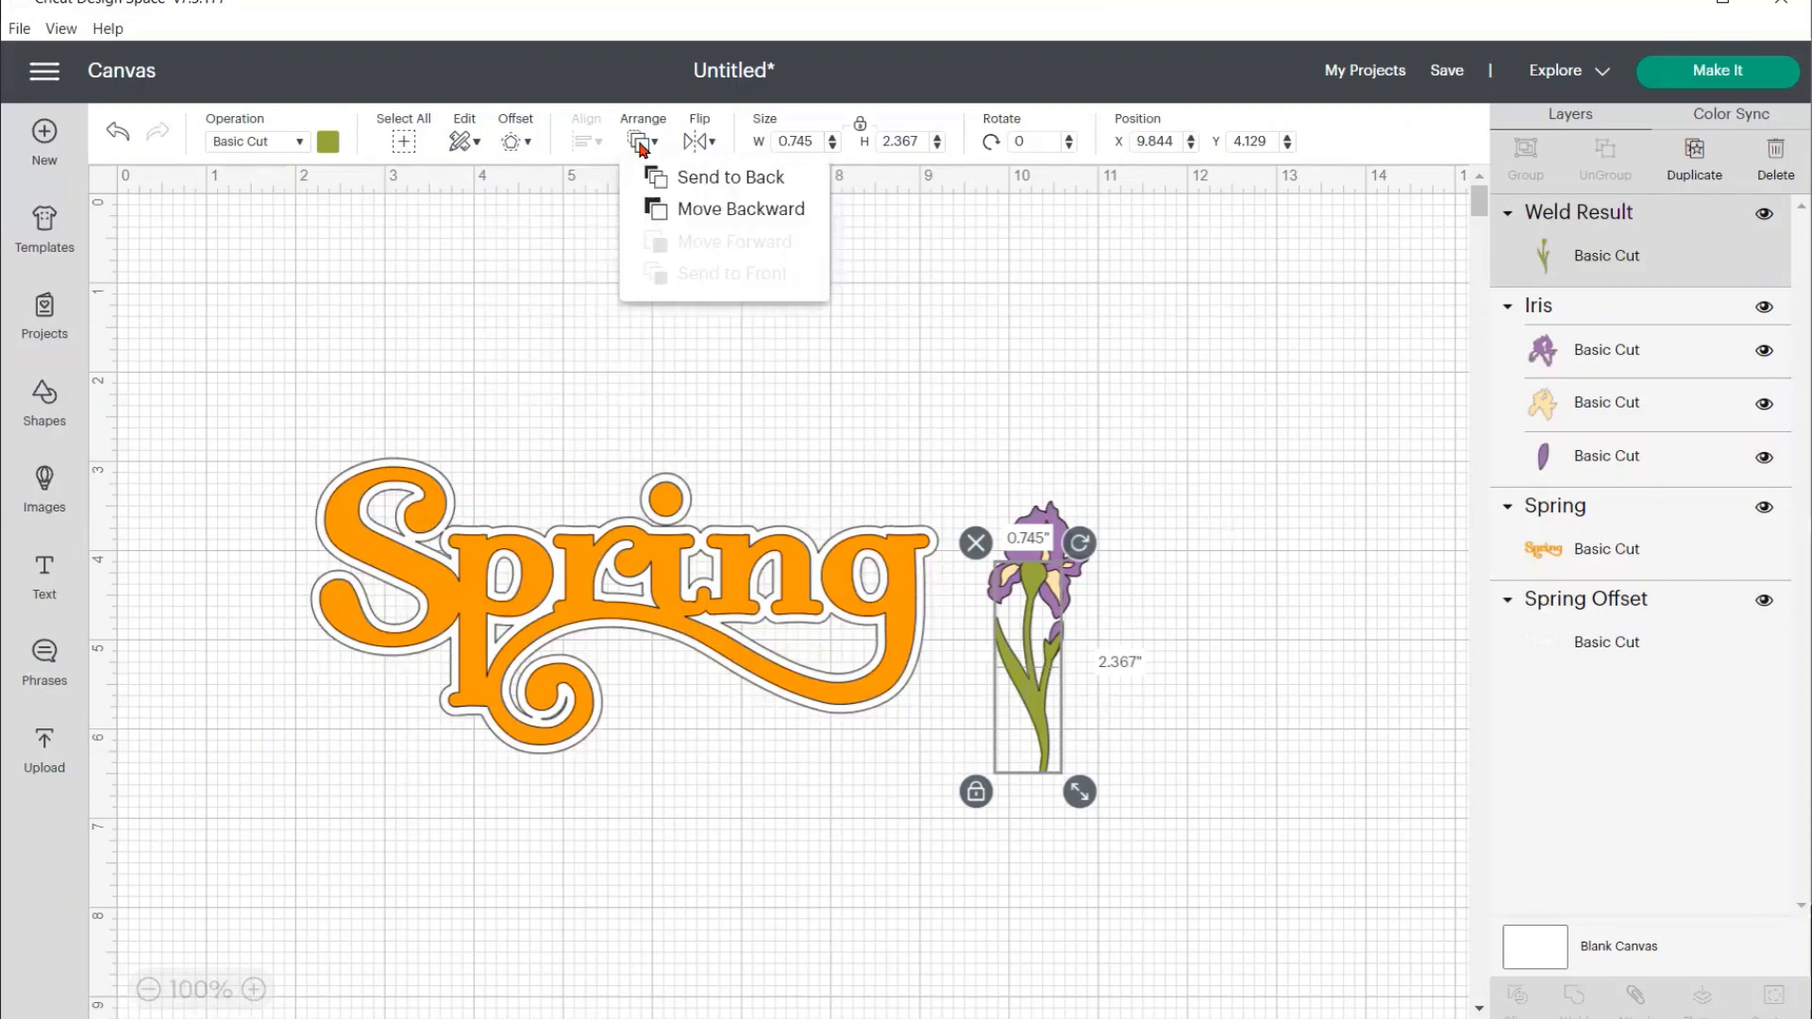
click(711, 179)
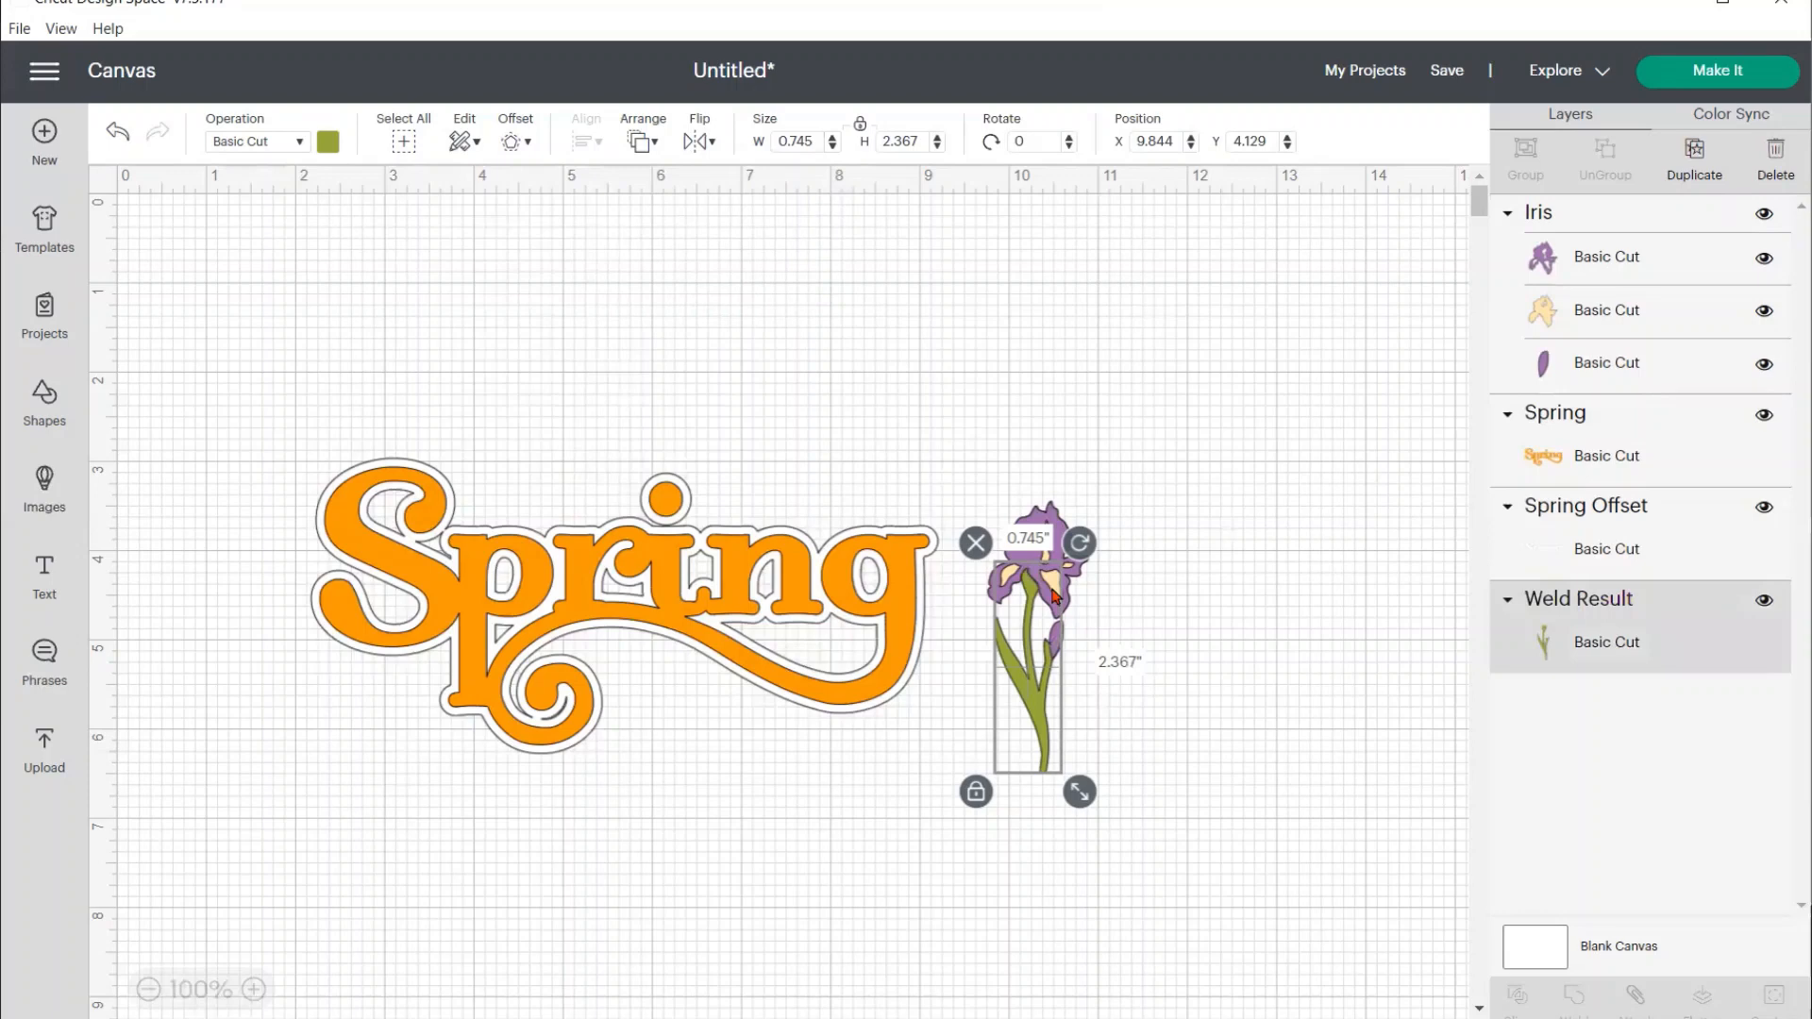
click(1112, 604)
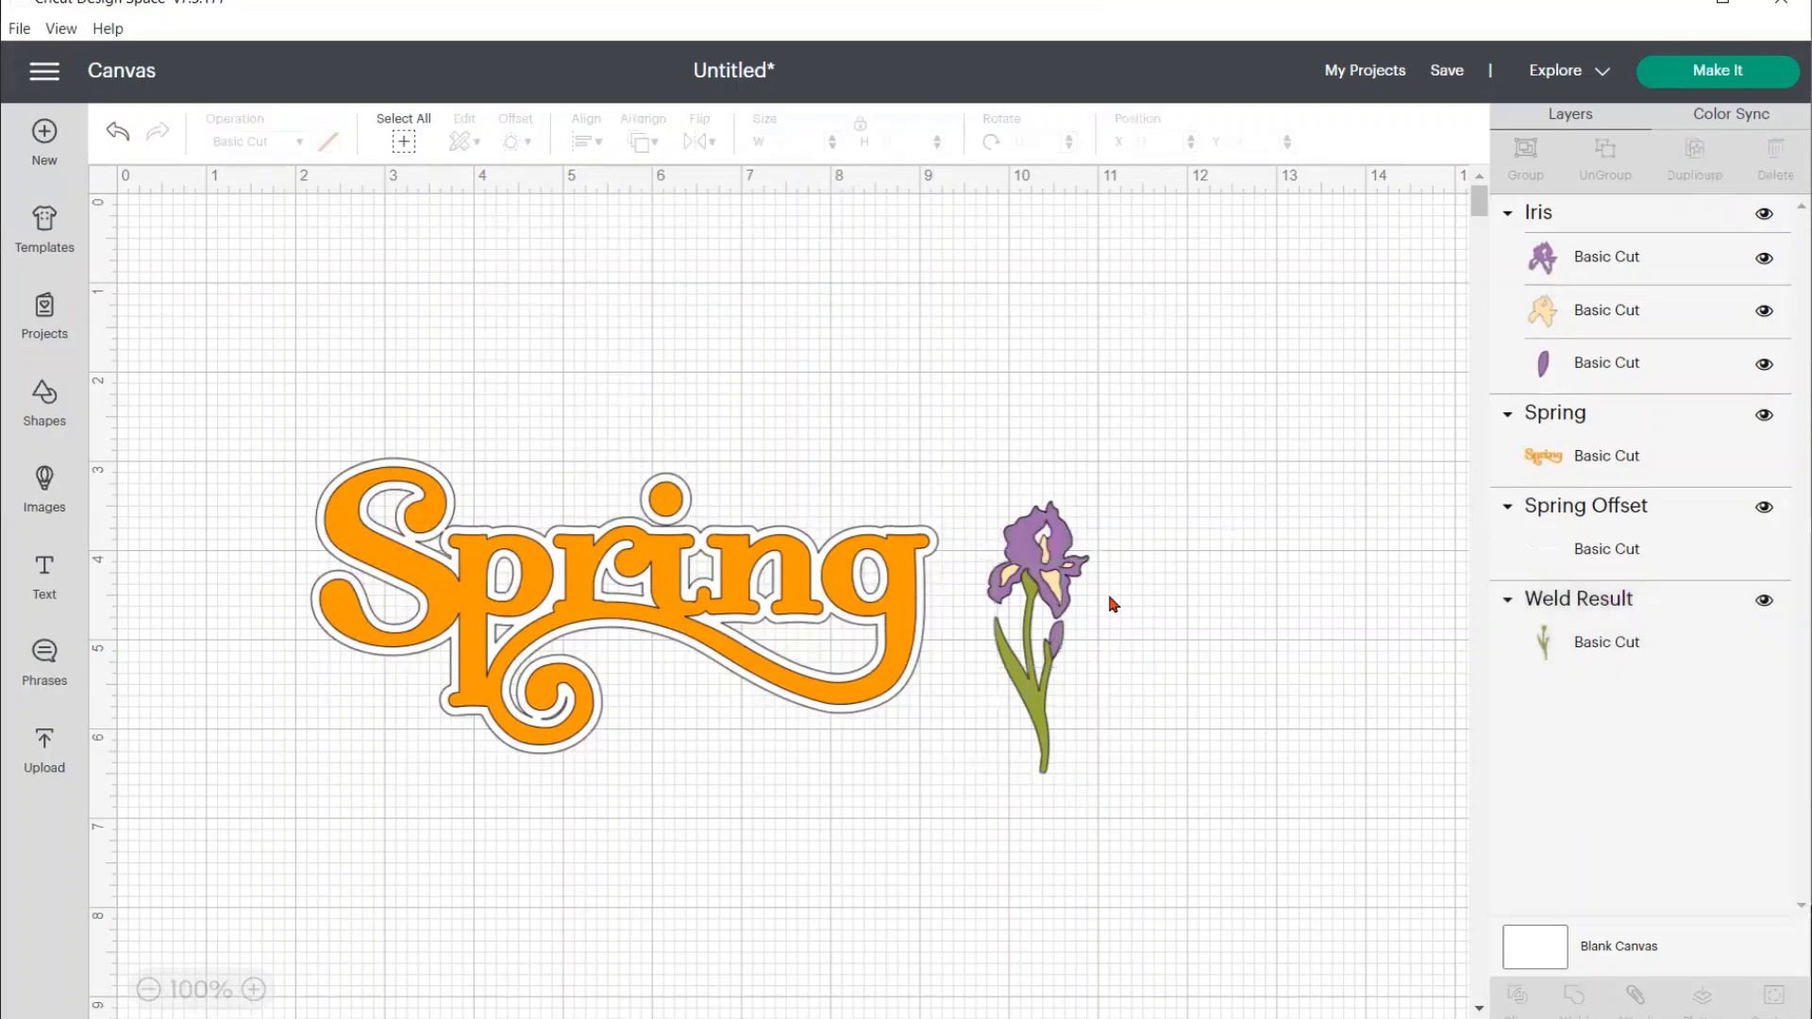
Shift the iris bloom slightly up over its stem, at X 9.744, Y 3.363, and group it with the welded stem
click(1049, 598)
drag(1053, 595, 1047, 589)
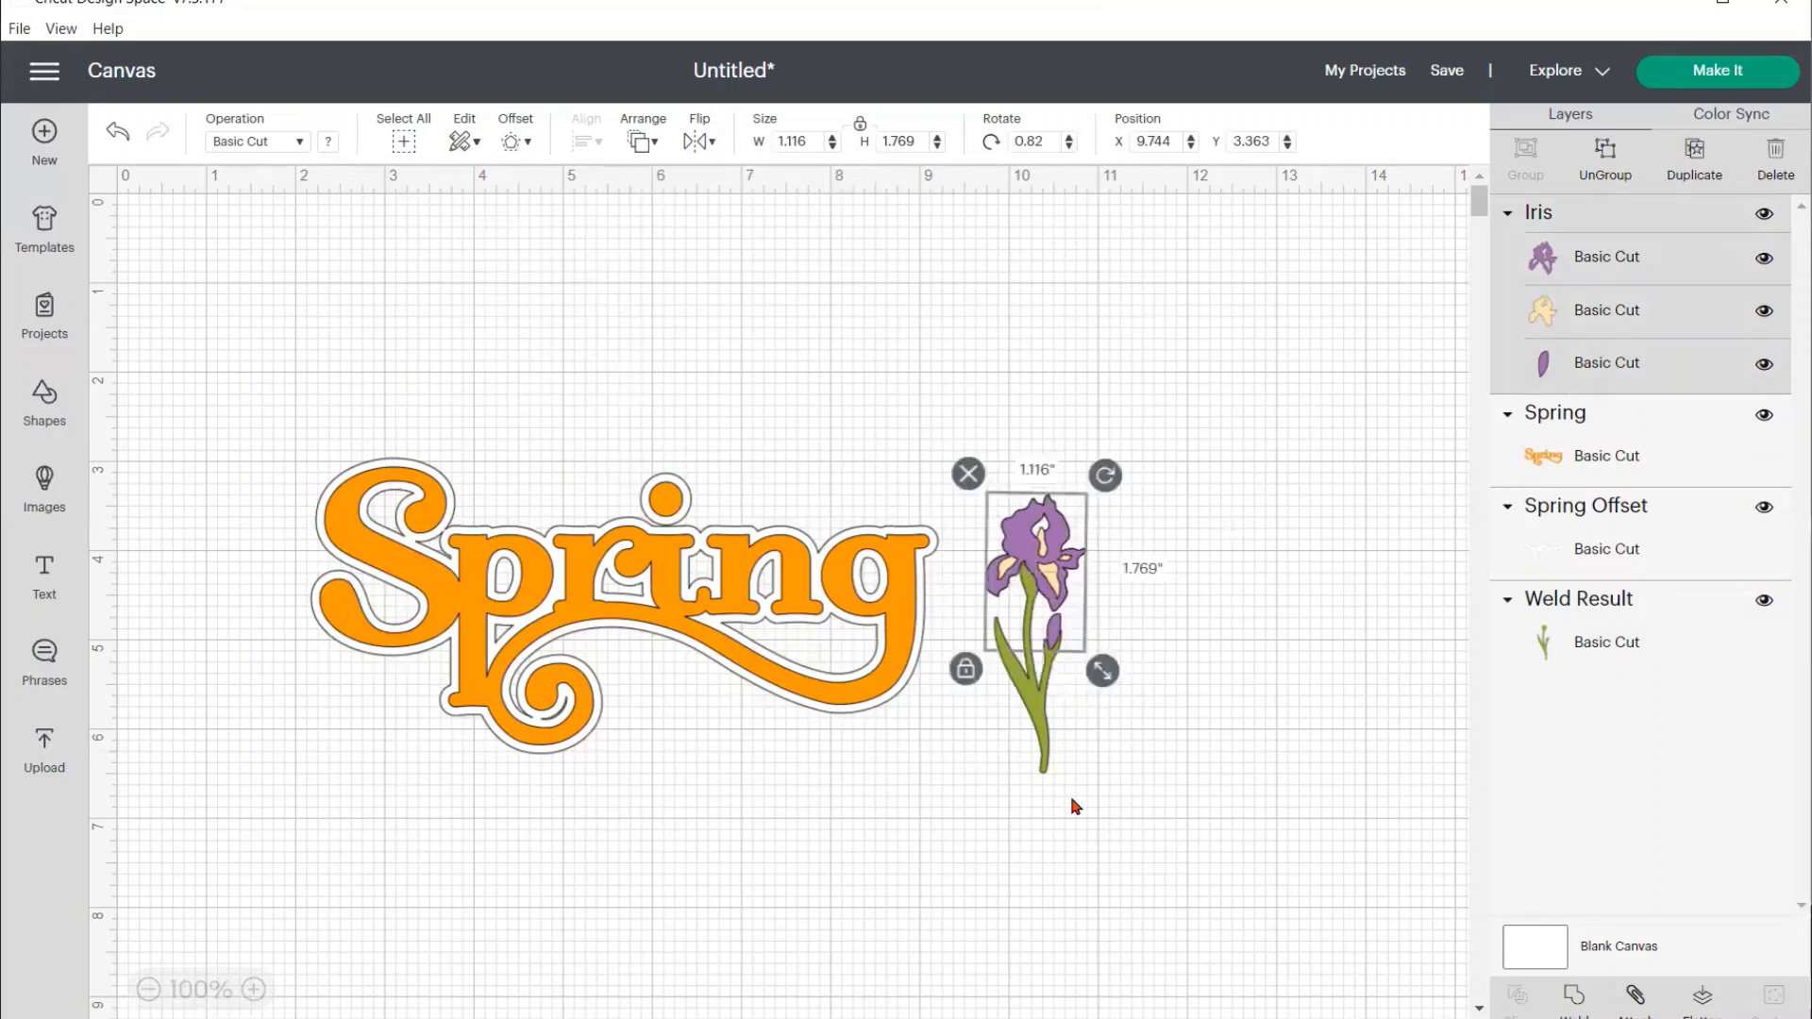
drag(1096, 817, 979, 475)
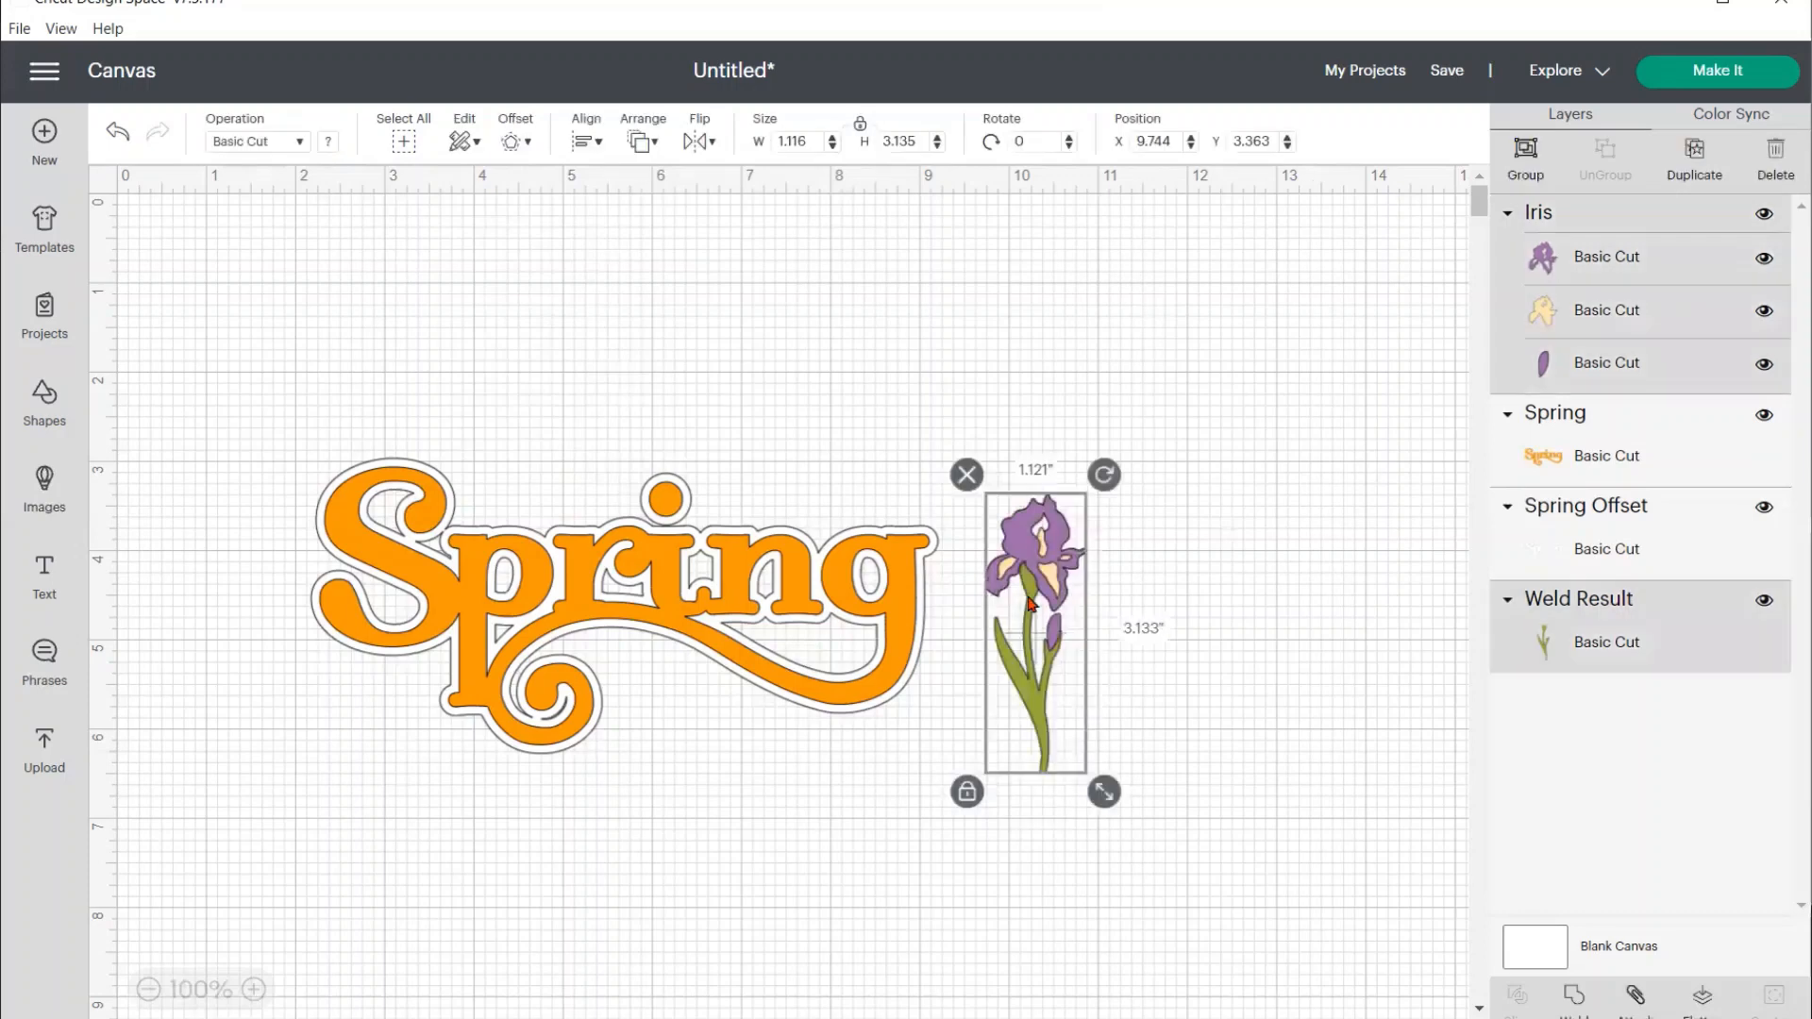
click(1522, 158)
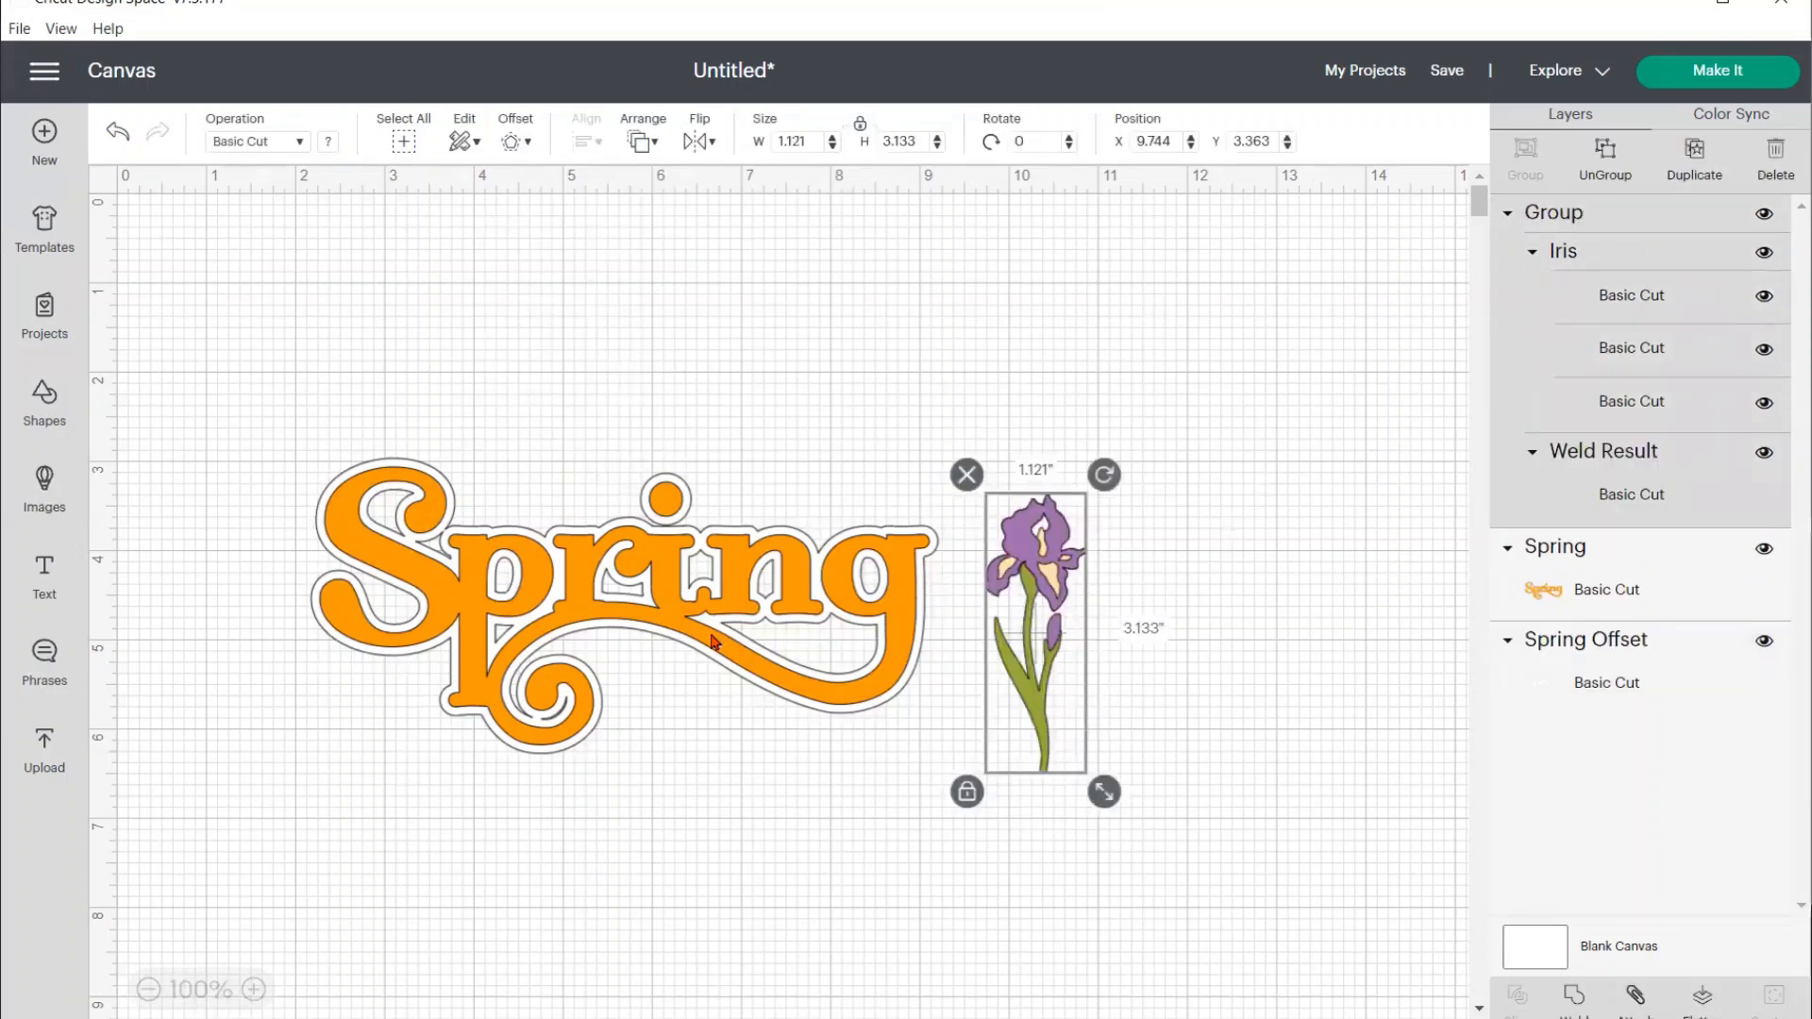
Try the grouped iris over the Spring lettering and return it beside the word, rotated to 355.94 degrees at X 9.733, Y 3.468
drag(1048, 563, 698, 640)
drag(757, 554, 1031, 565)
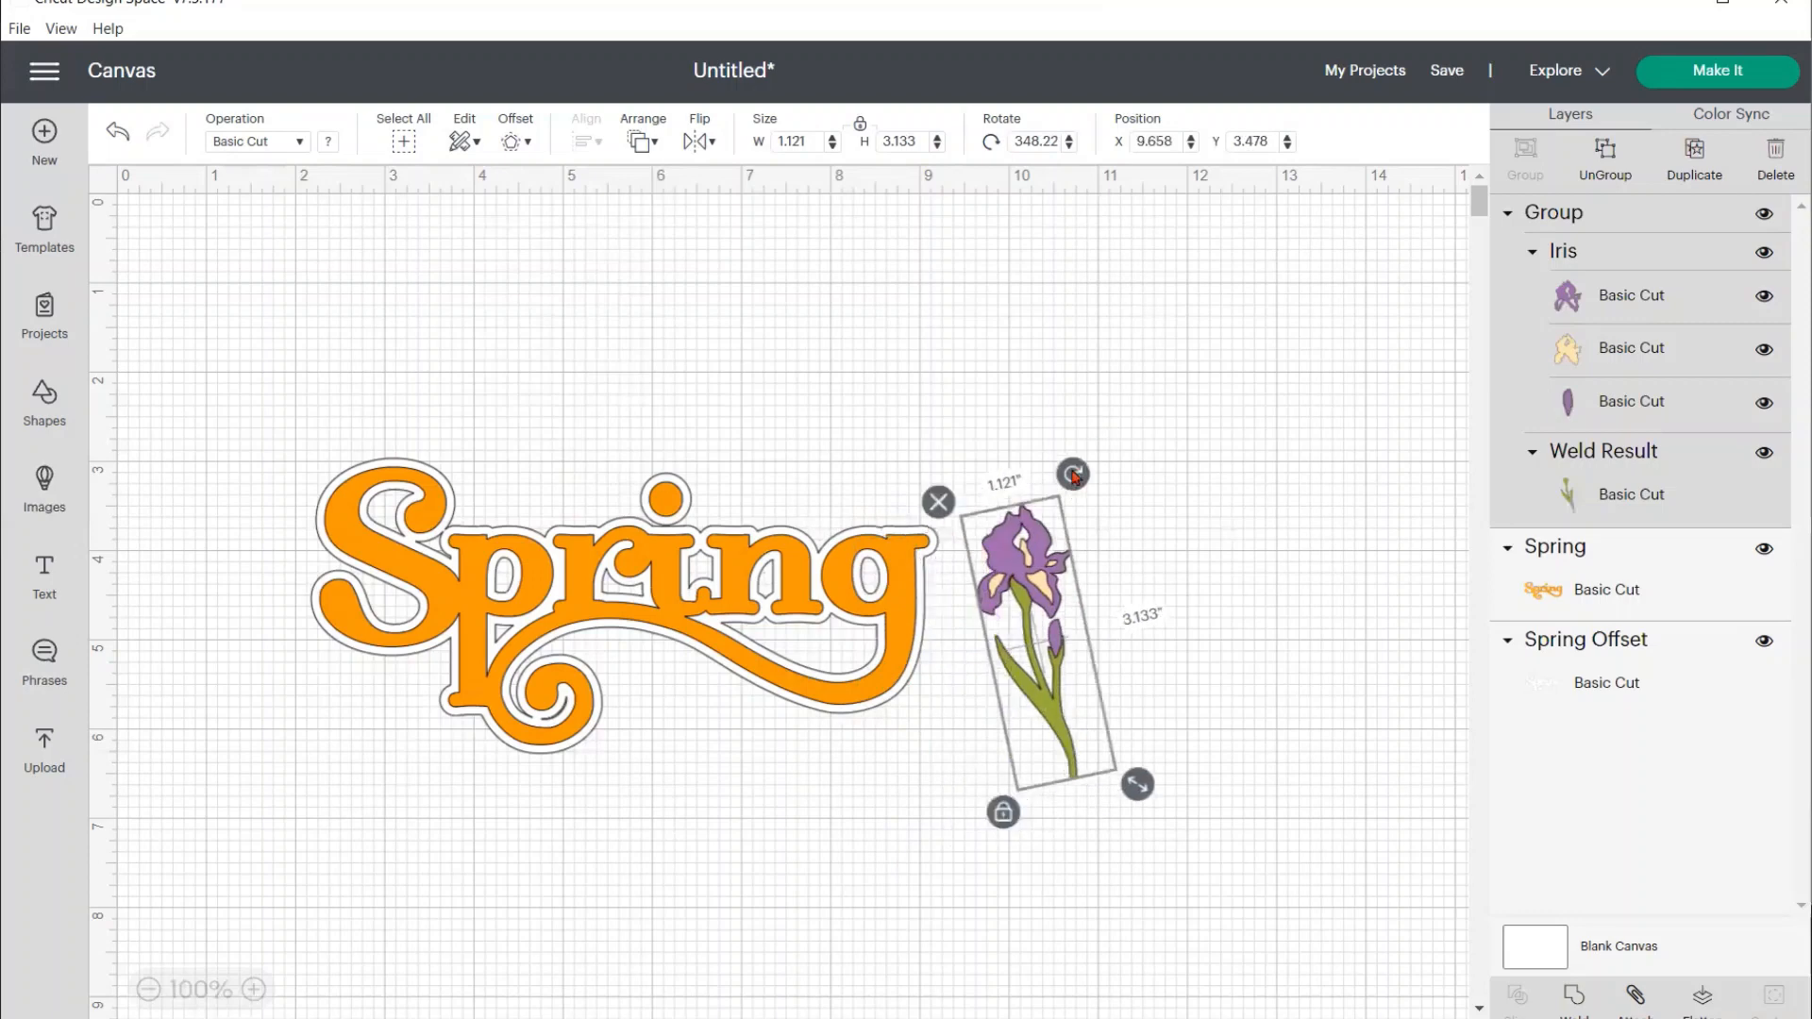
drag(1083, 484, 1096, 490)
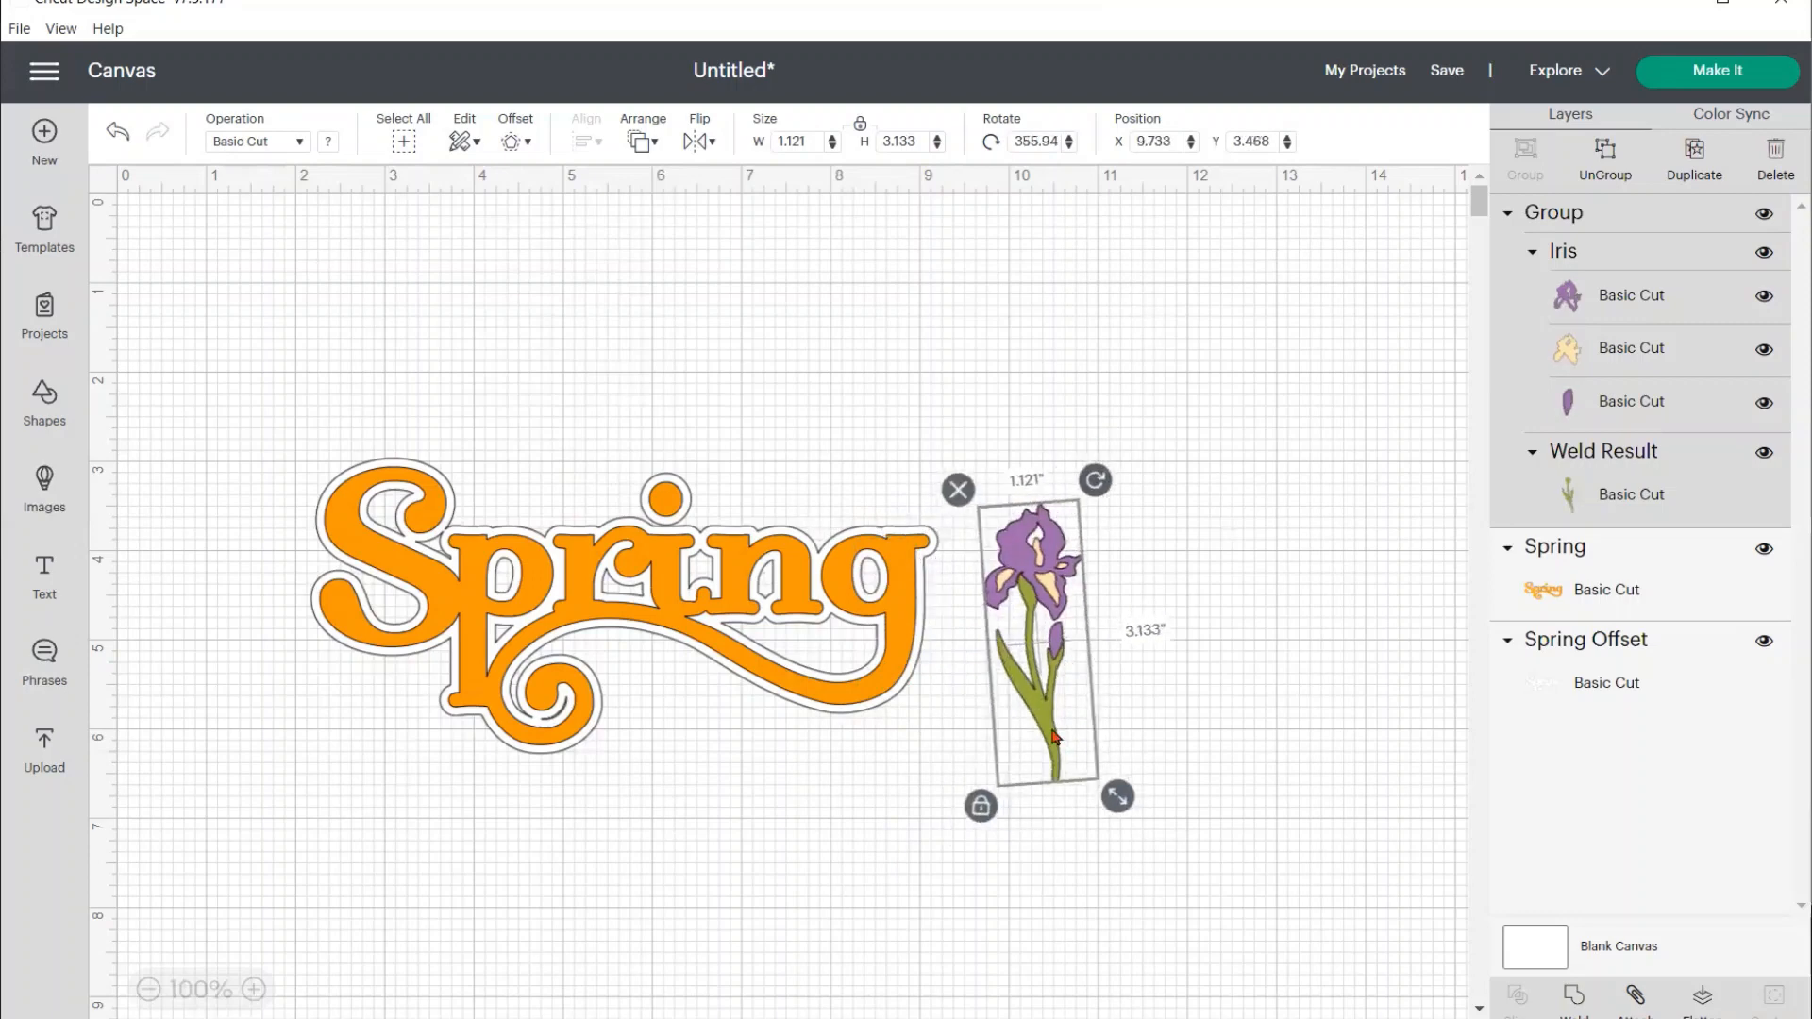
click(1178, 732)
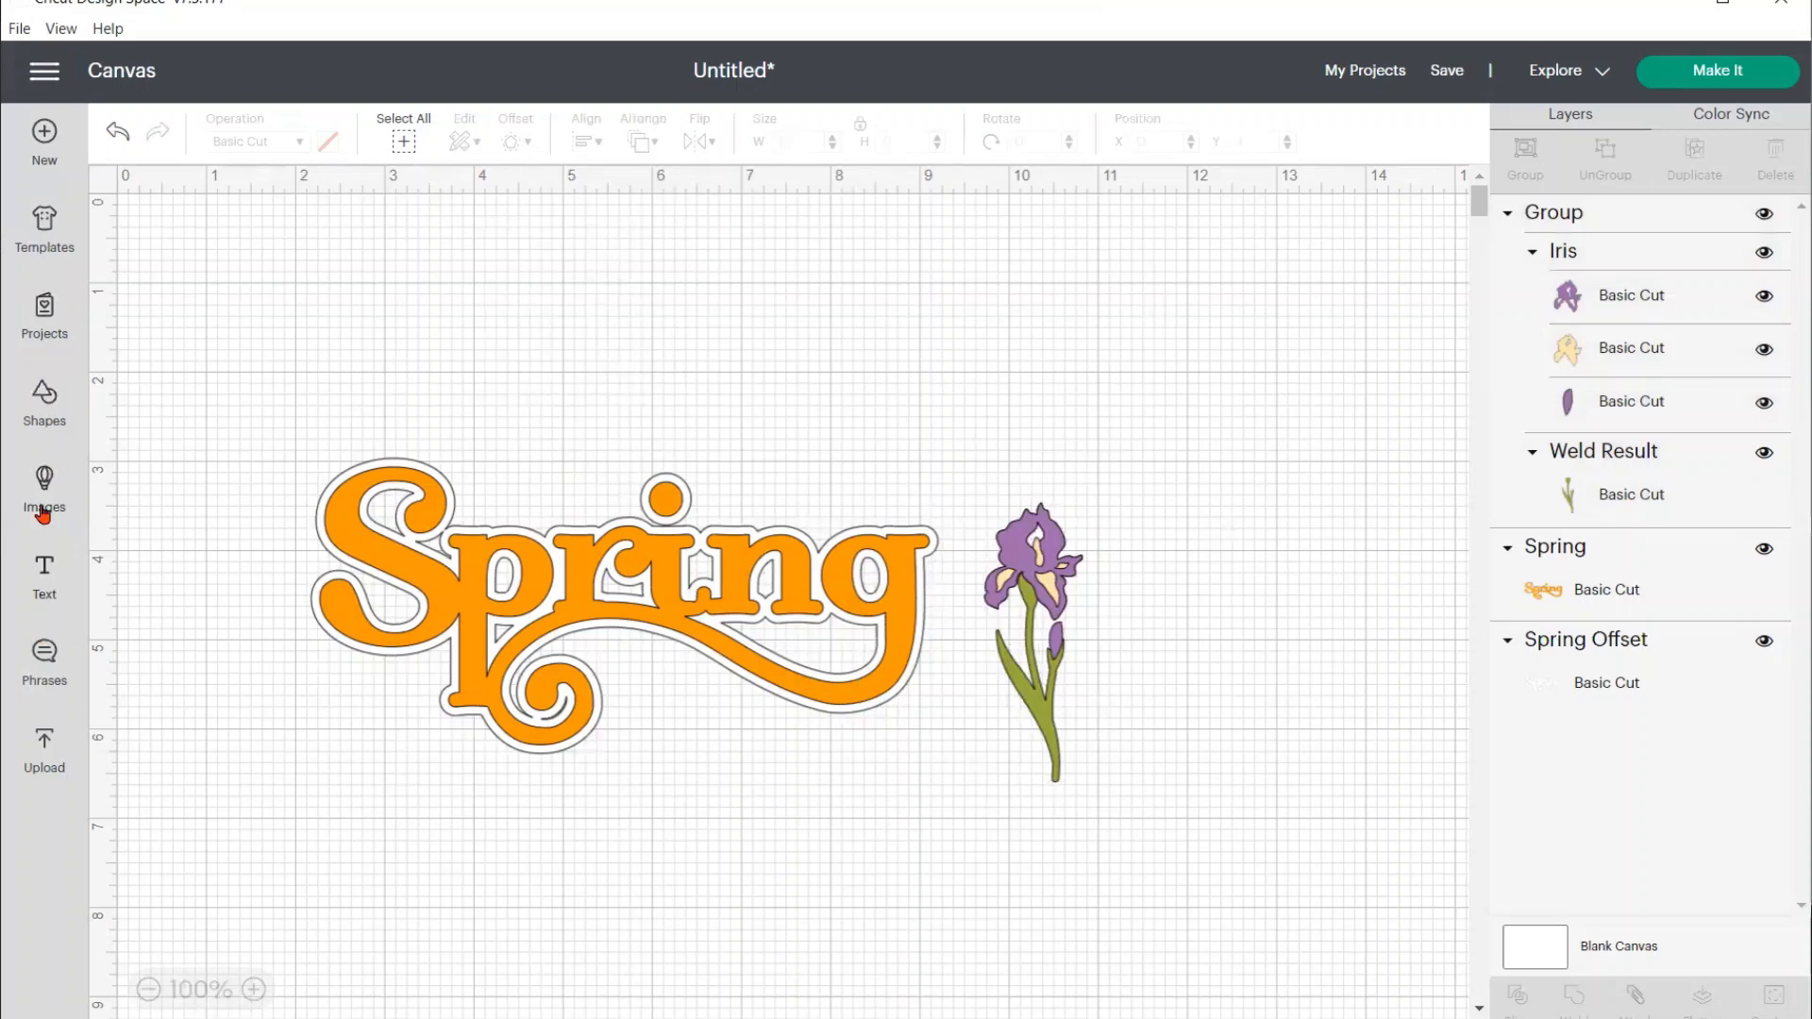
Add a 2 in square and place it over the lower end of the iris stem, at X 9.556, Y 6.181
click(44, 400)
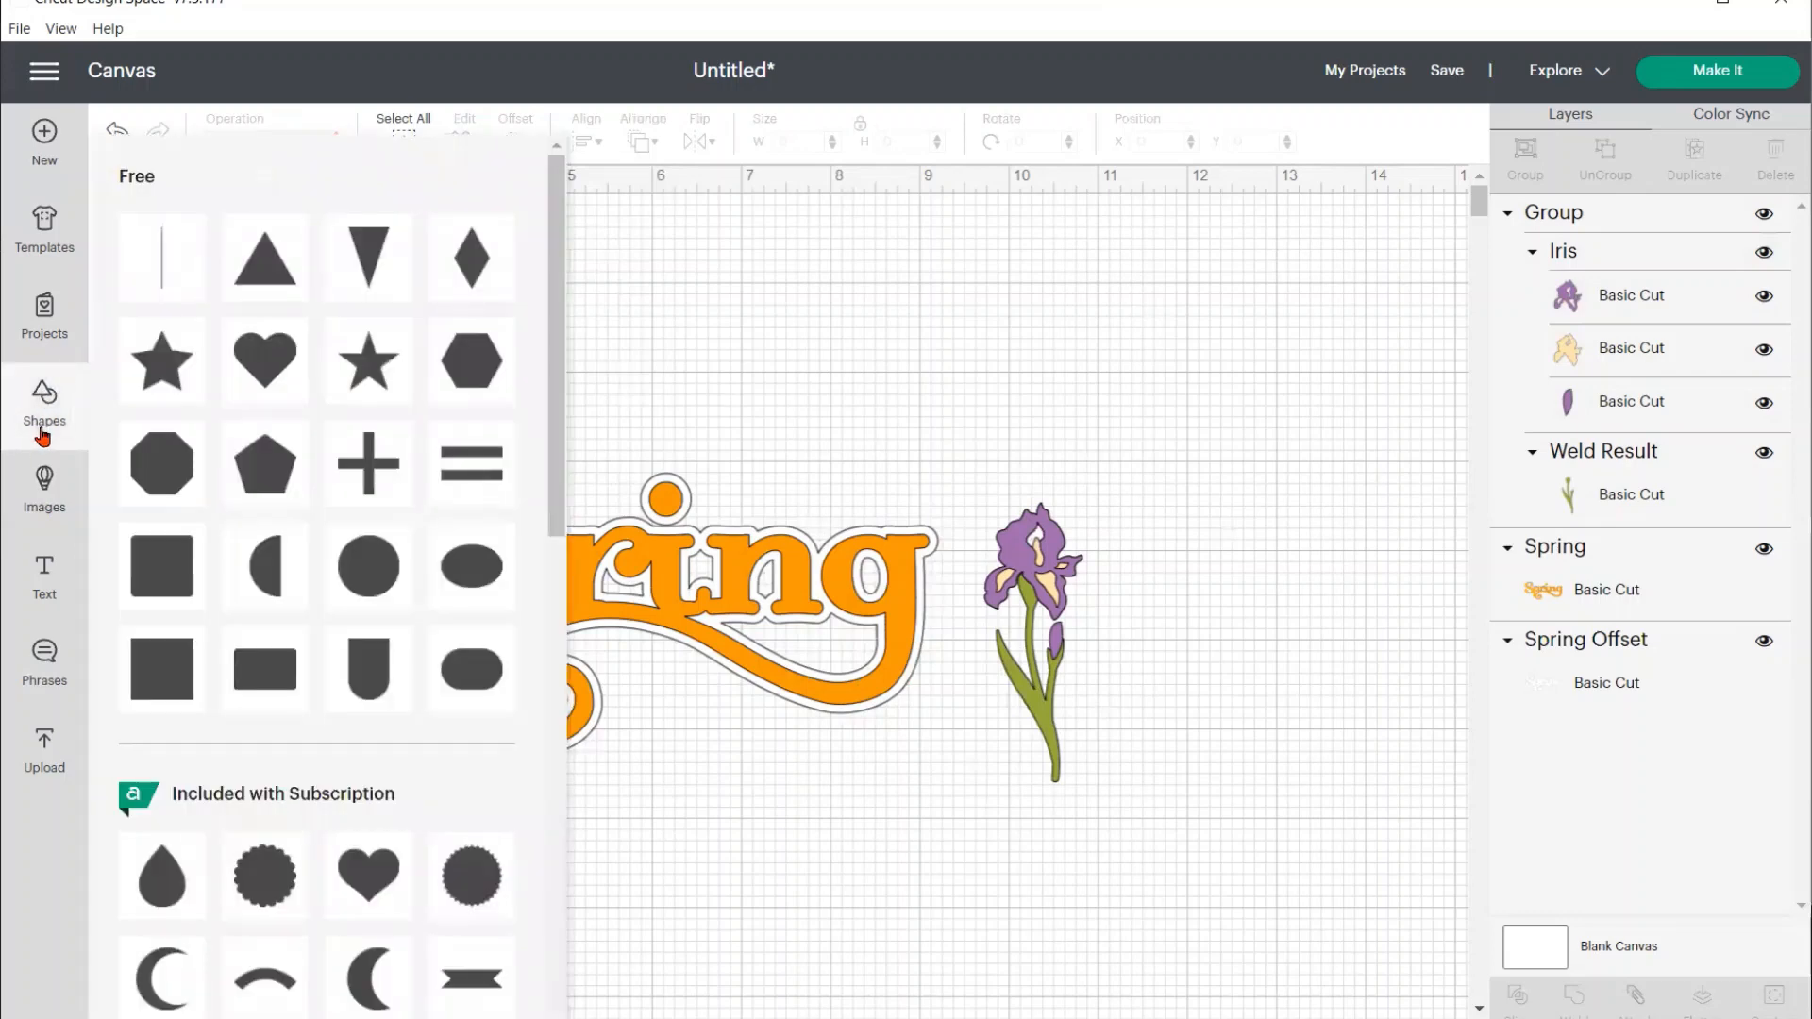
click(41, 414)
click(40, 415)
click(173, 664)
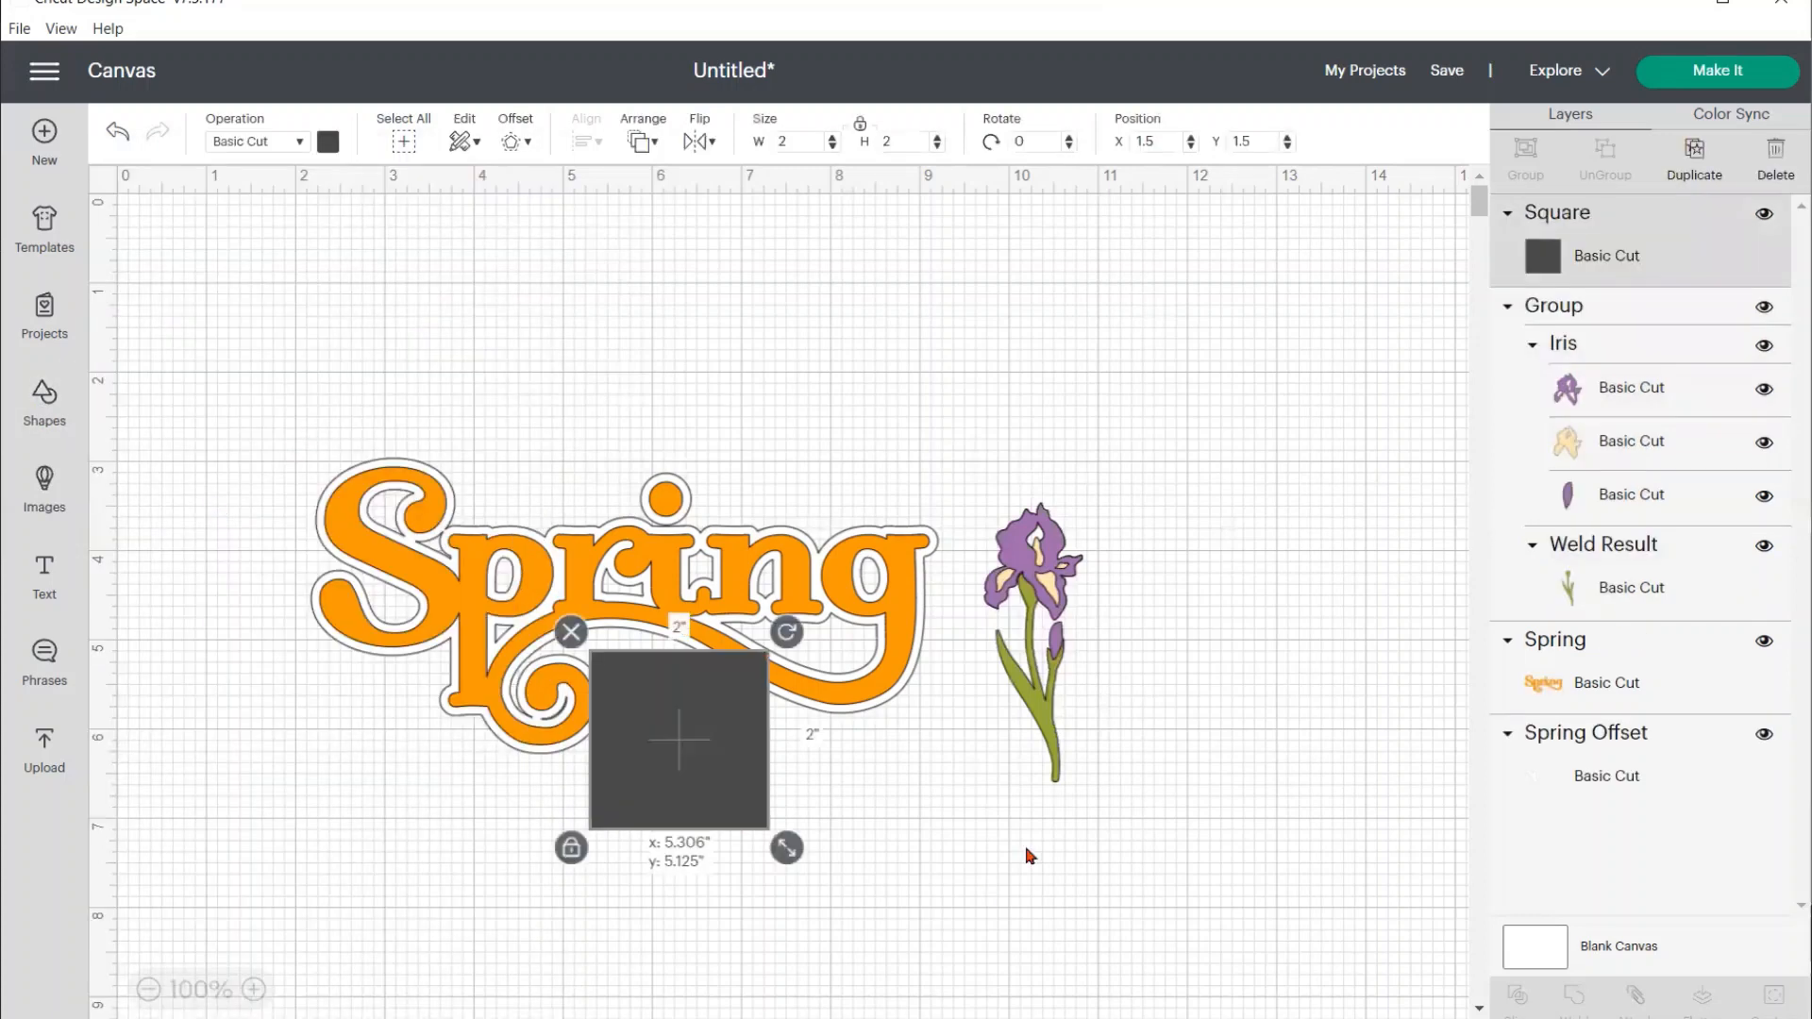
drag(646, 760, 1021, 846)
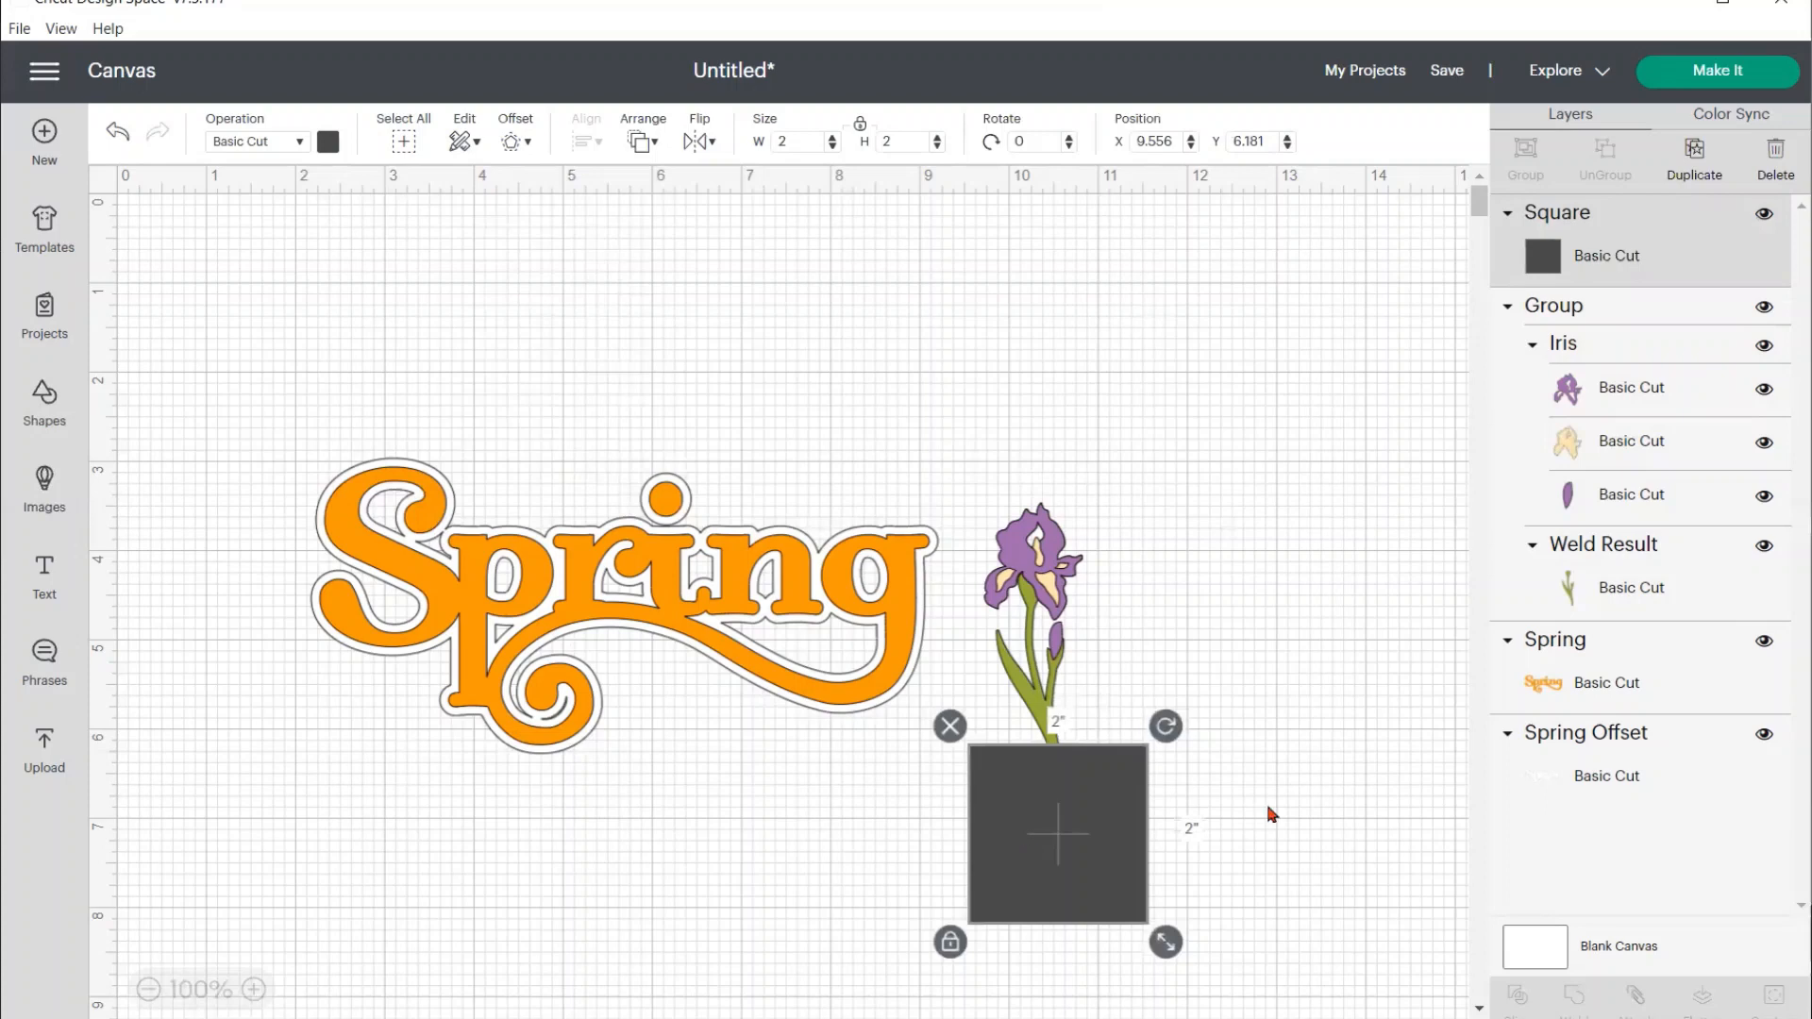
click(1246, 816)
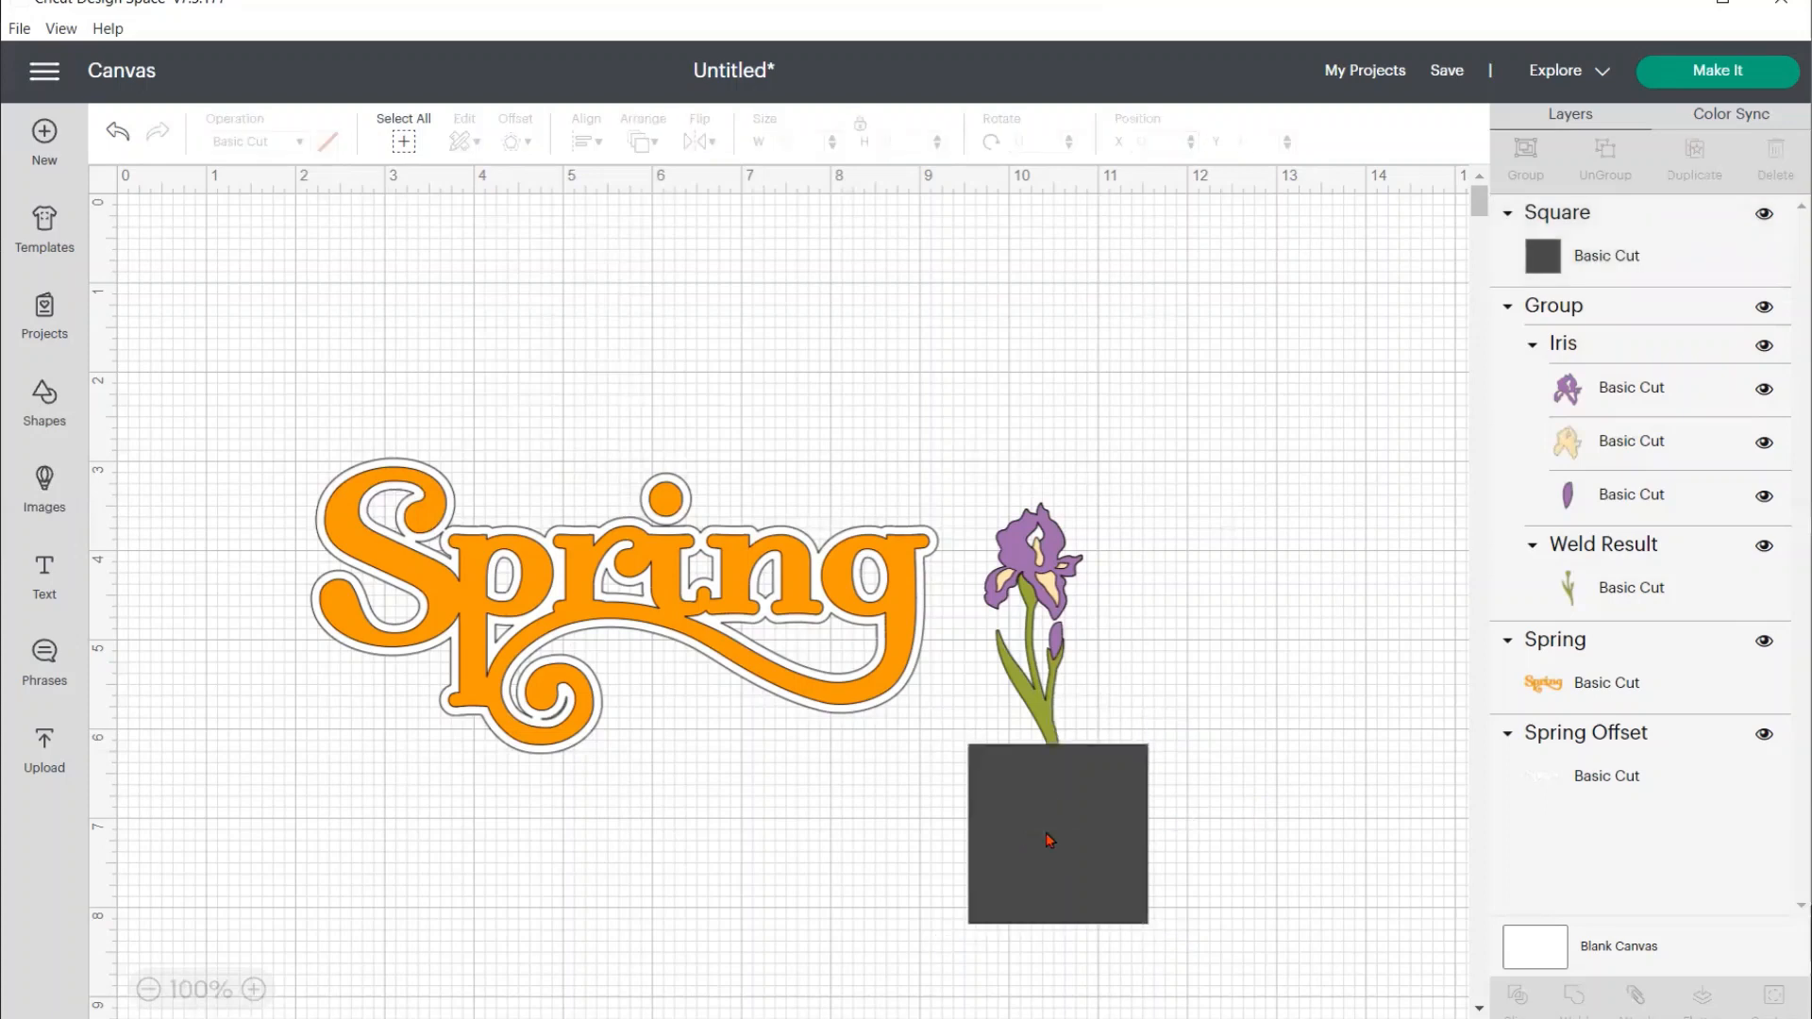
Slice the green iris stem with the overlapping square
click(1078, 837)
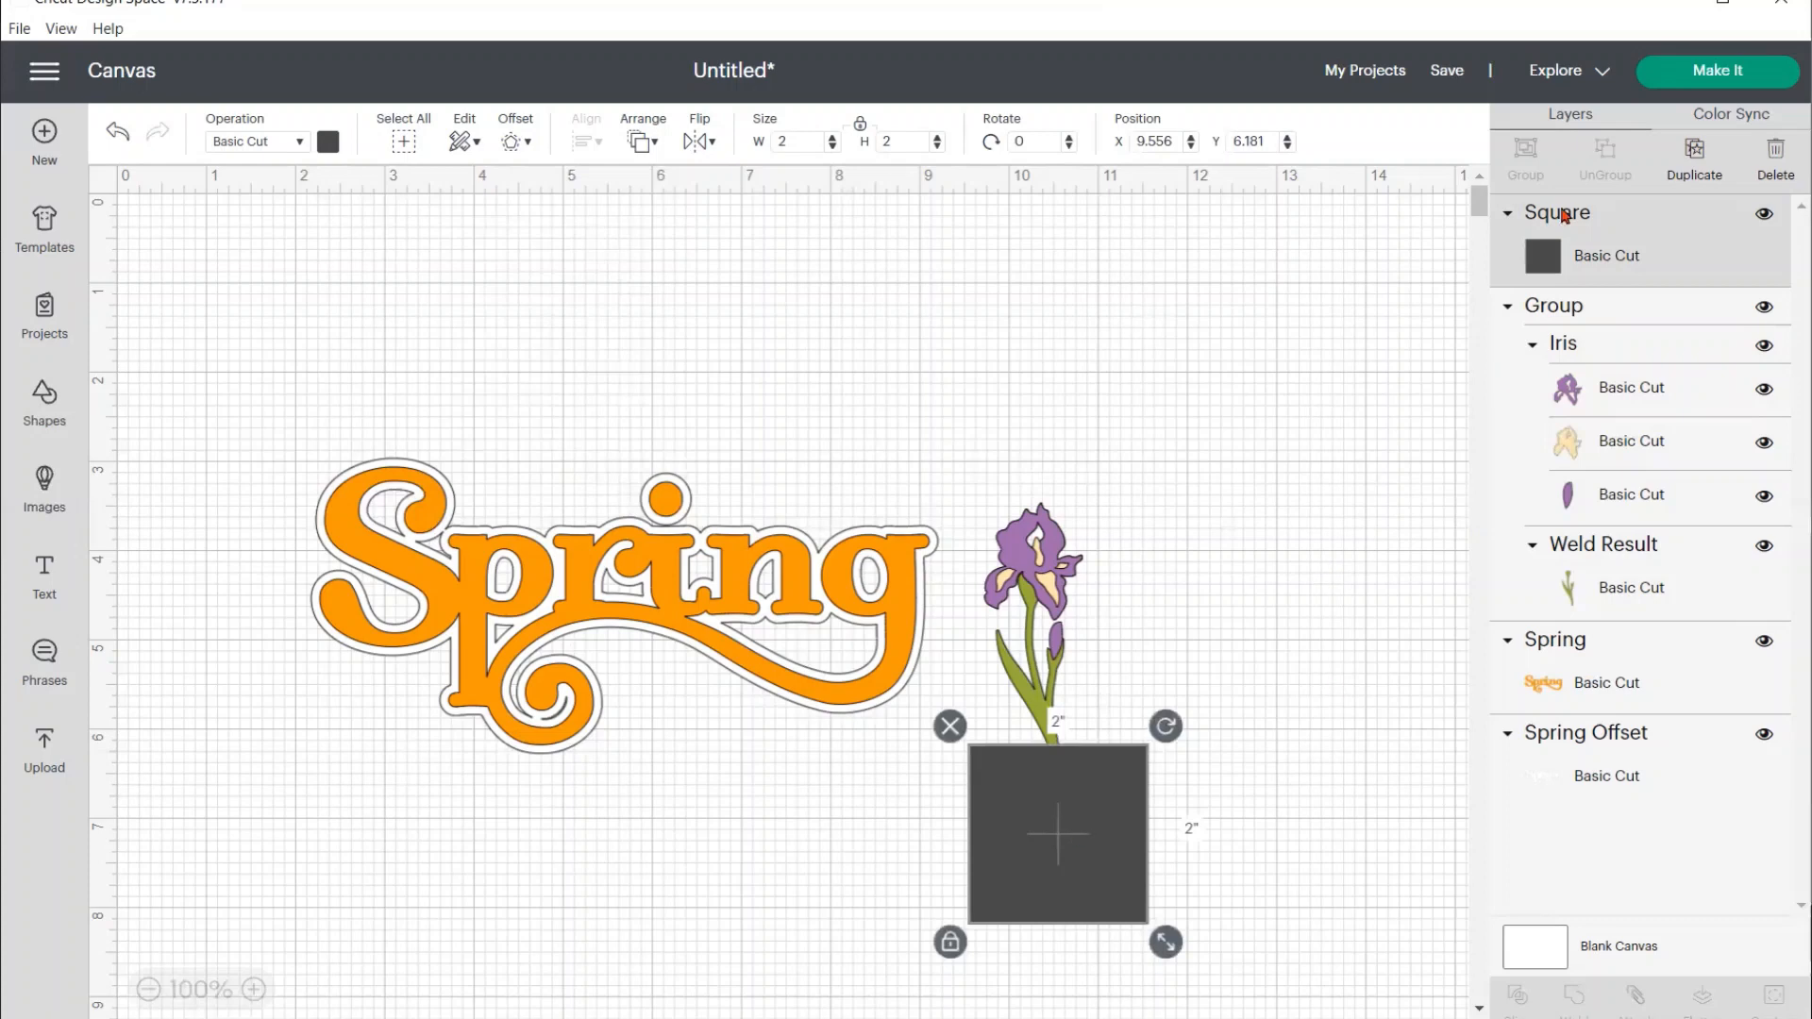
shift+click(1566, 596)
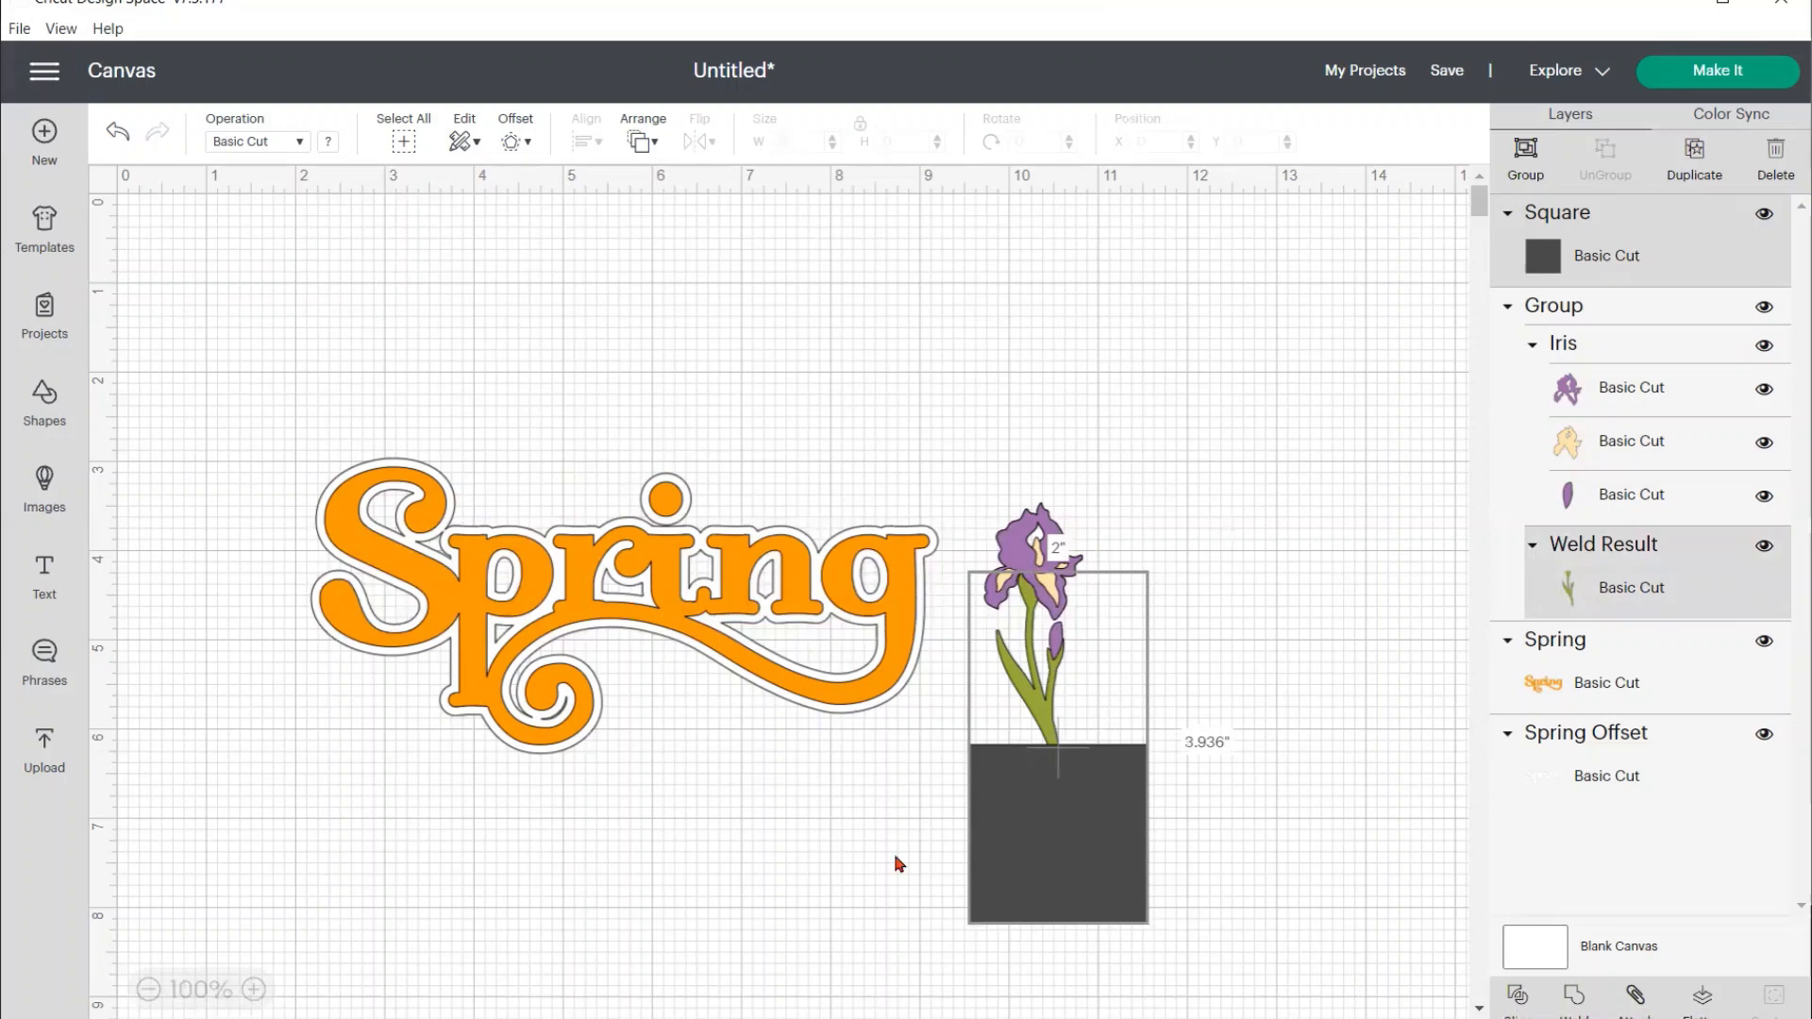
click(1516, 997)
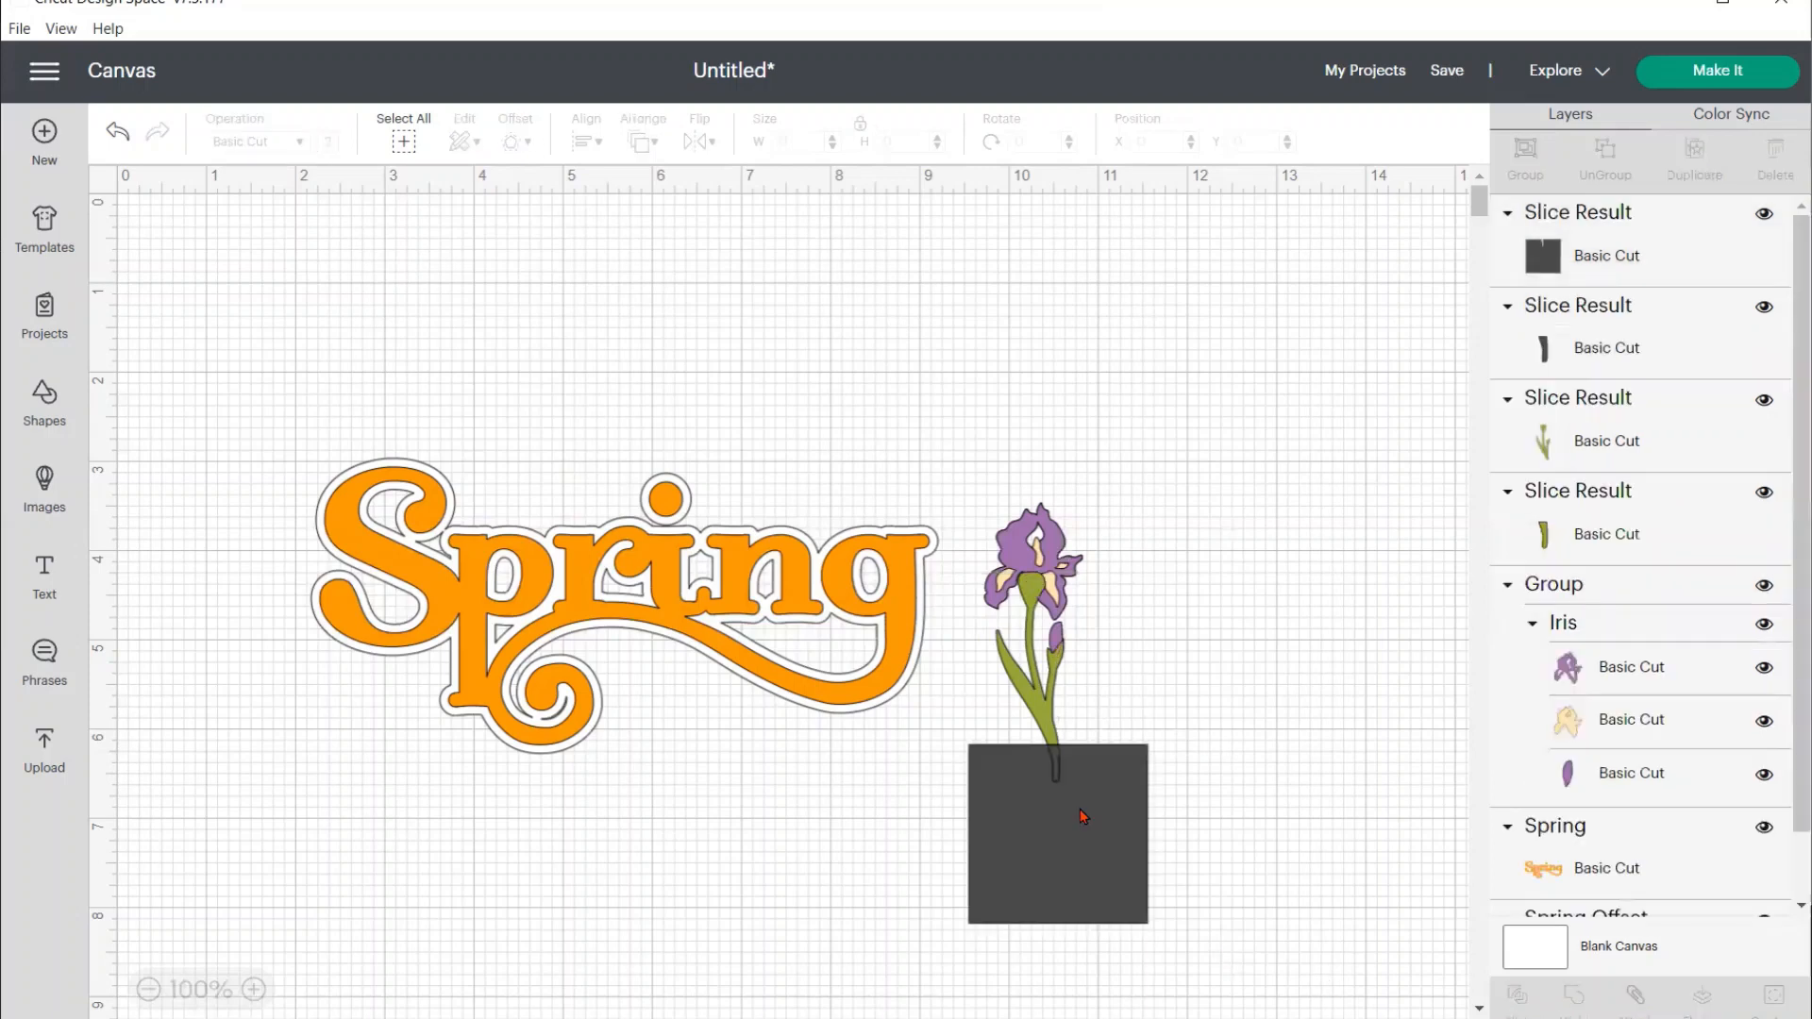
Pull the square and the cut-off stem pieces away from the iris and delete all three slice pieces
drag(1083, 816, 1142, 879)
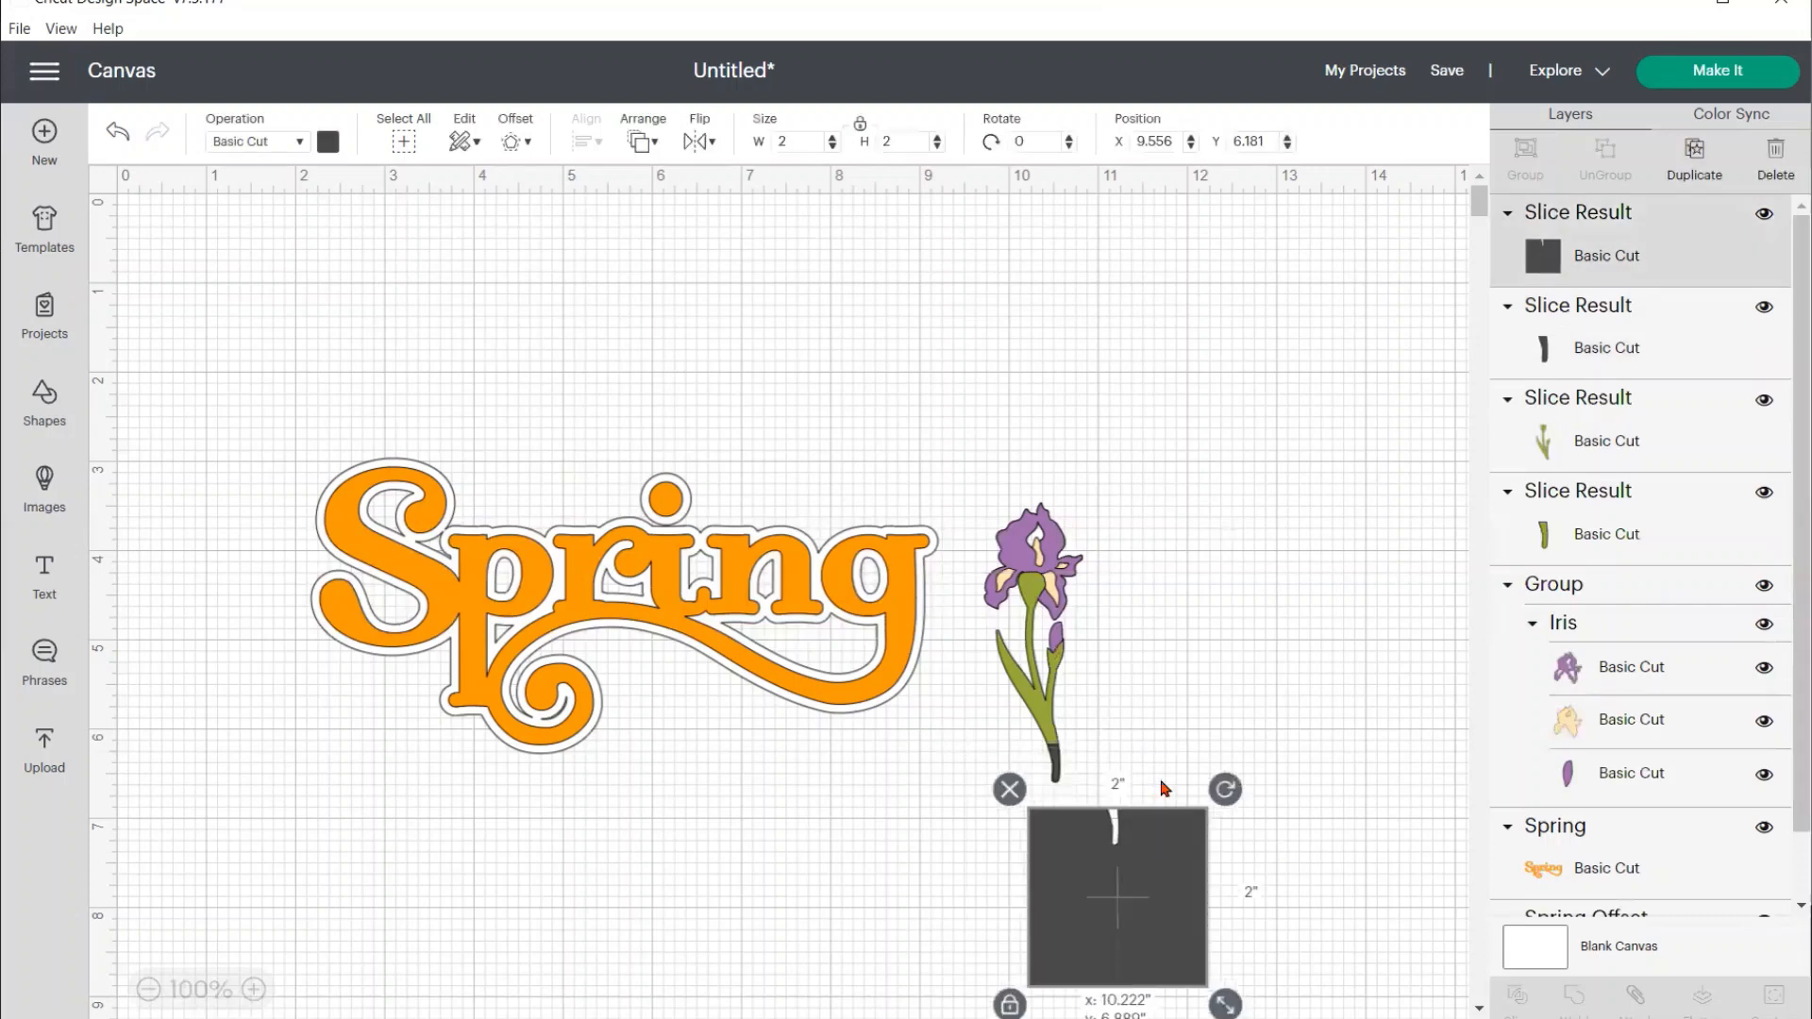
drag(1054, 767, 1222, 818)
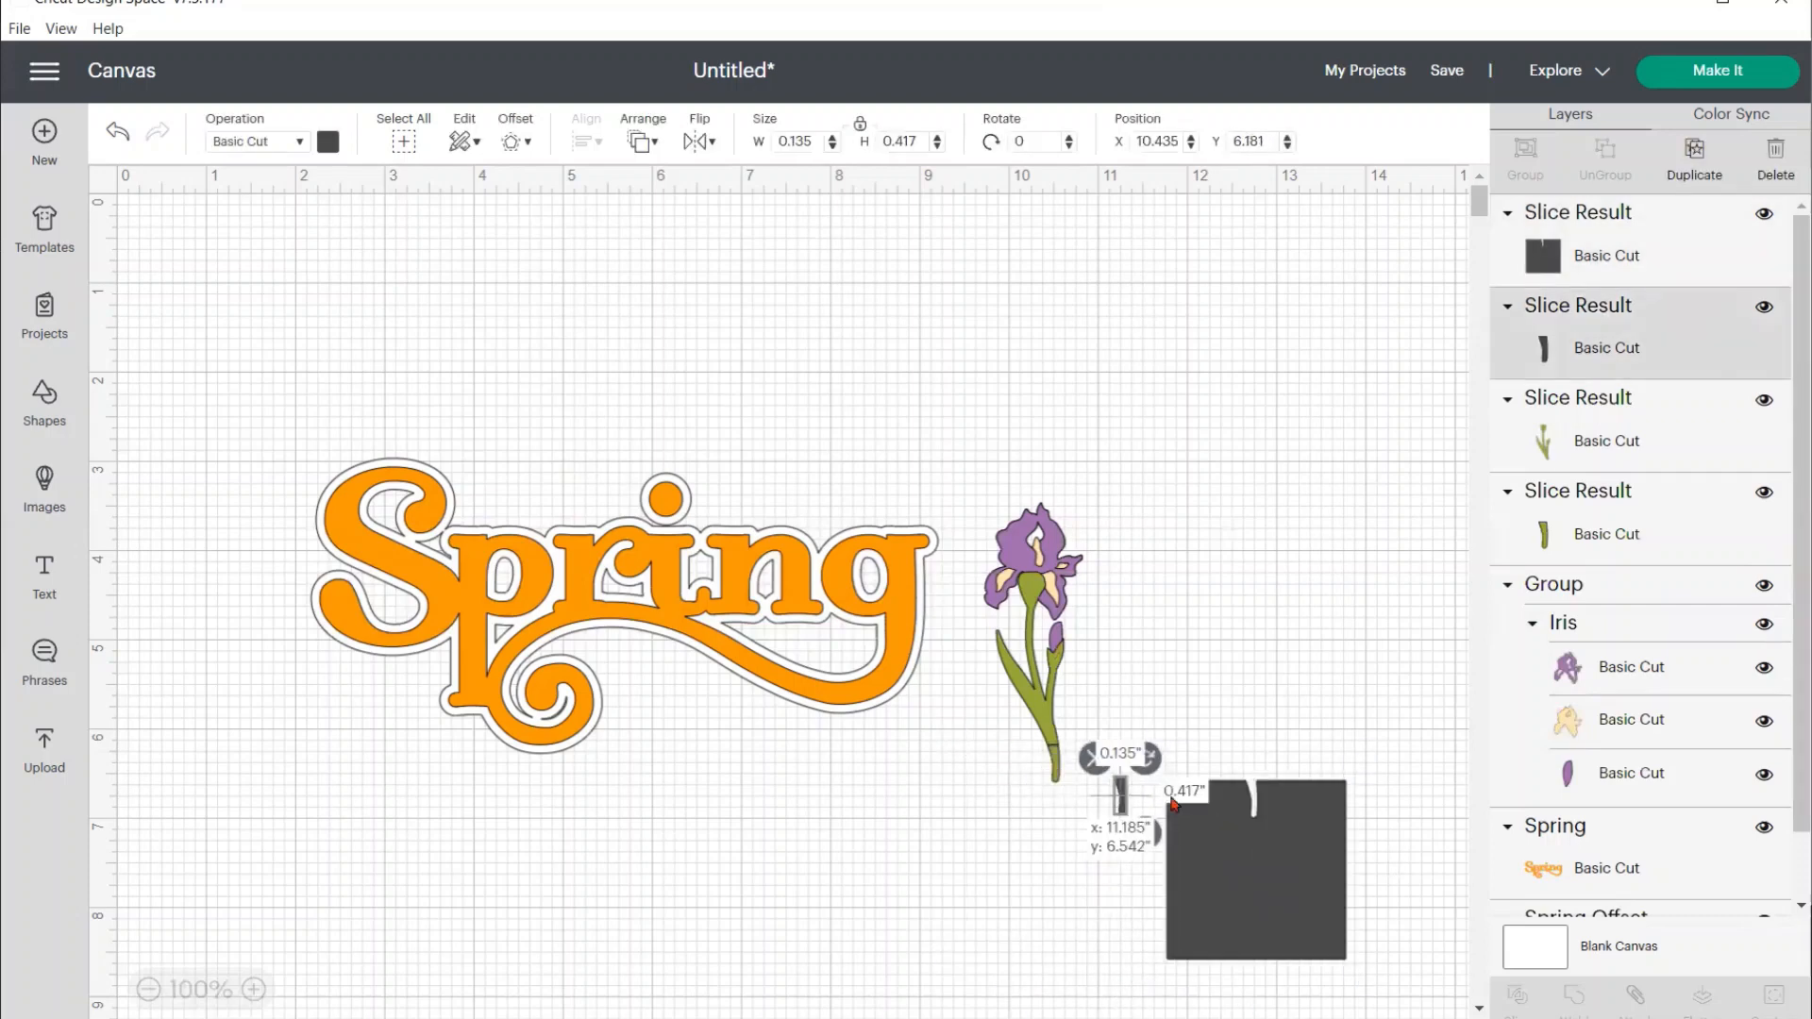
drag(1054, 776, 1236, 843)
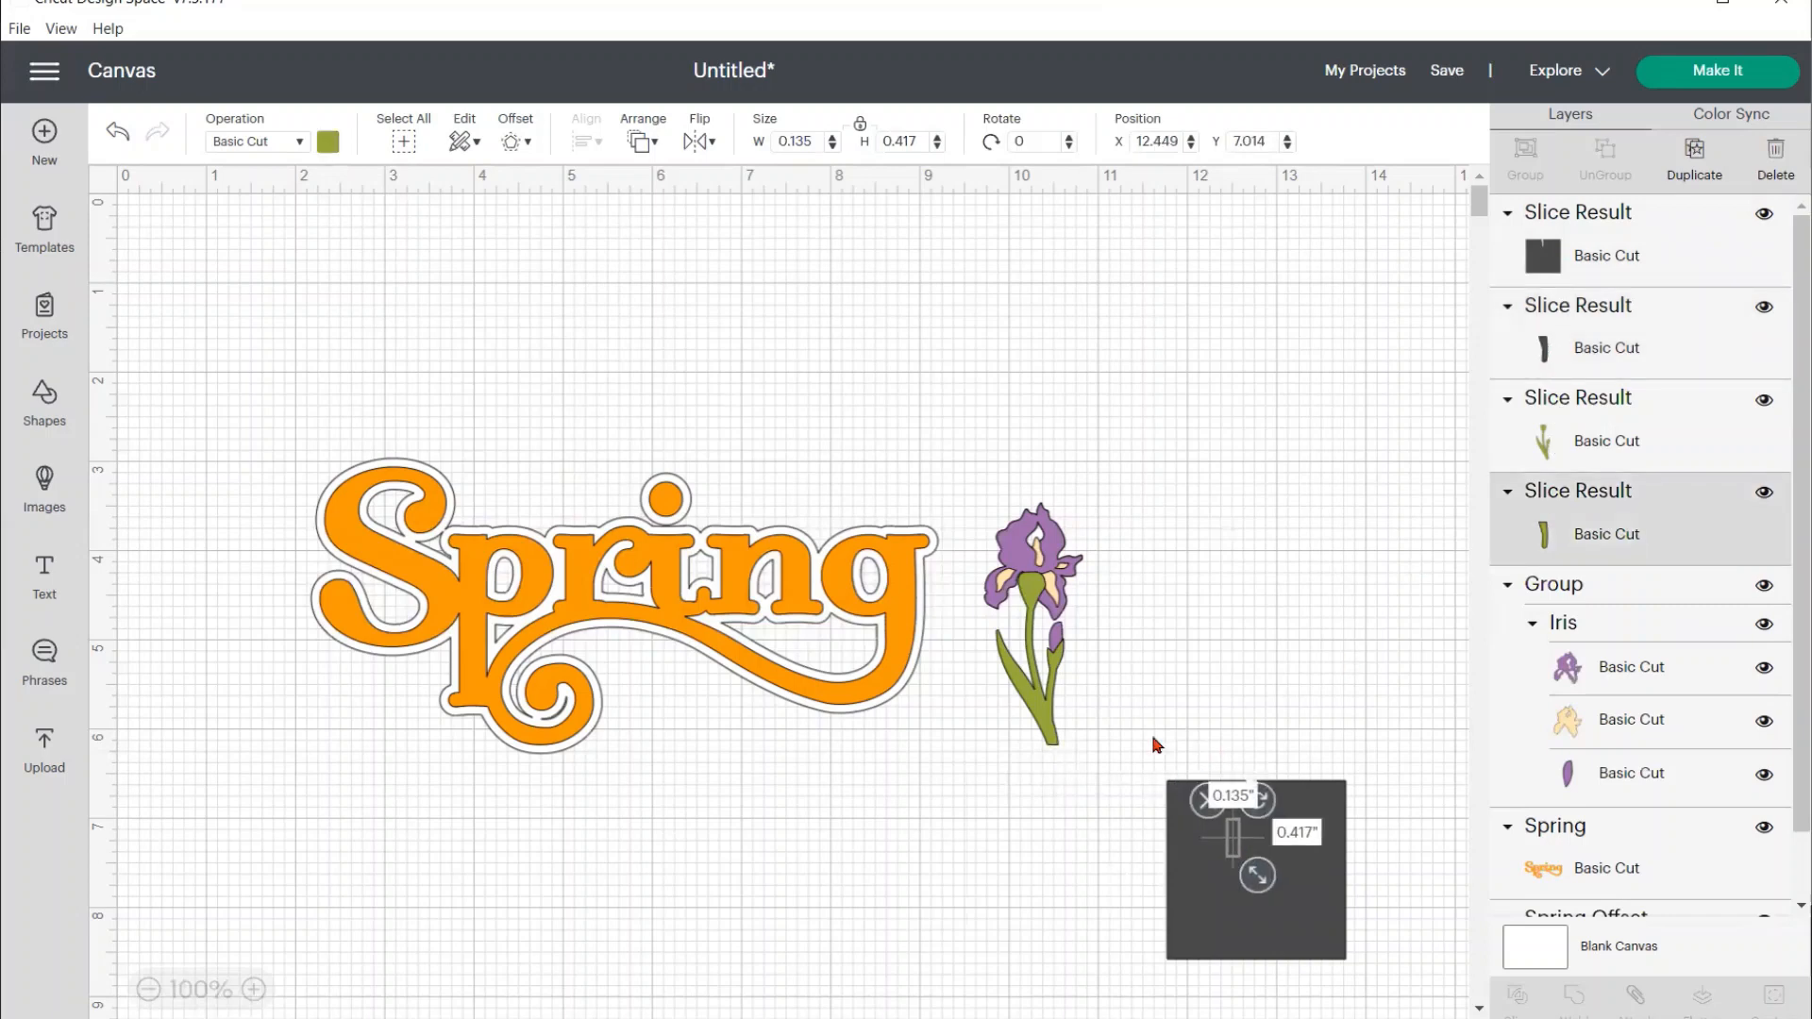
drag(1151, 737, 1368, 1010)
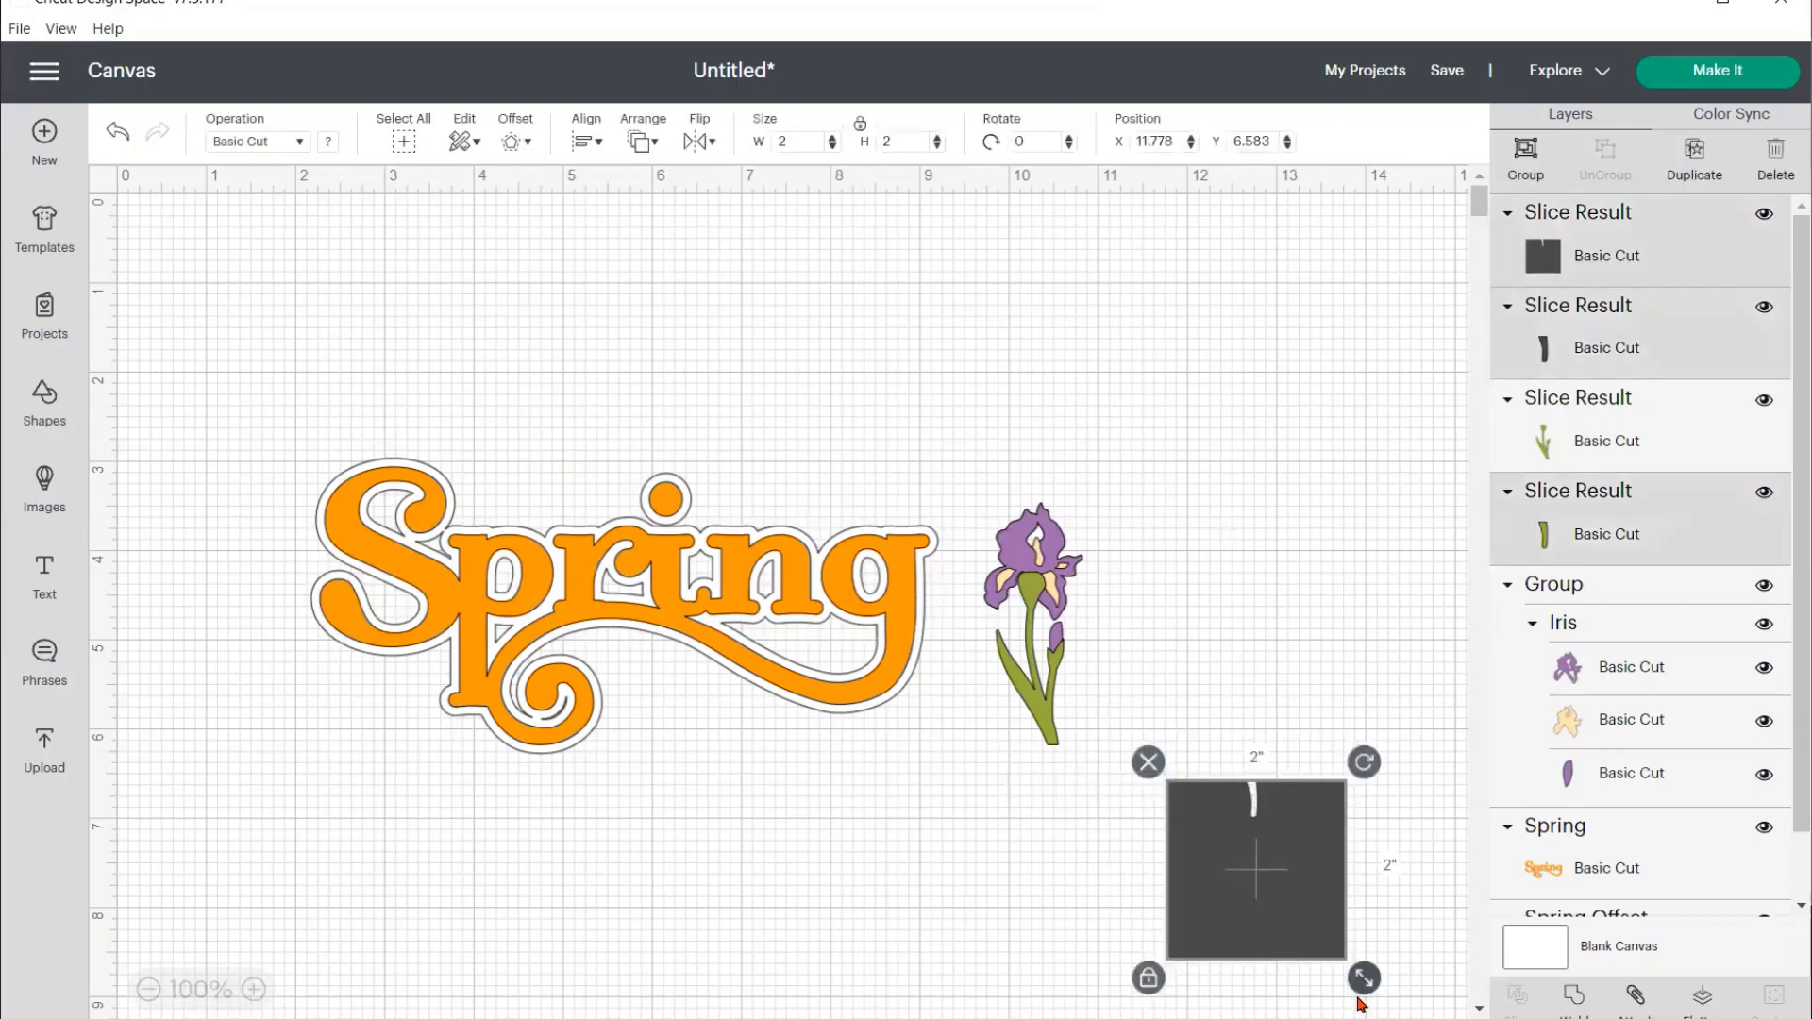
click(1147, 764)
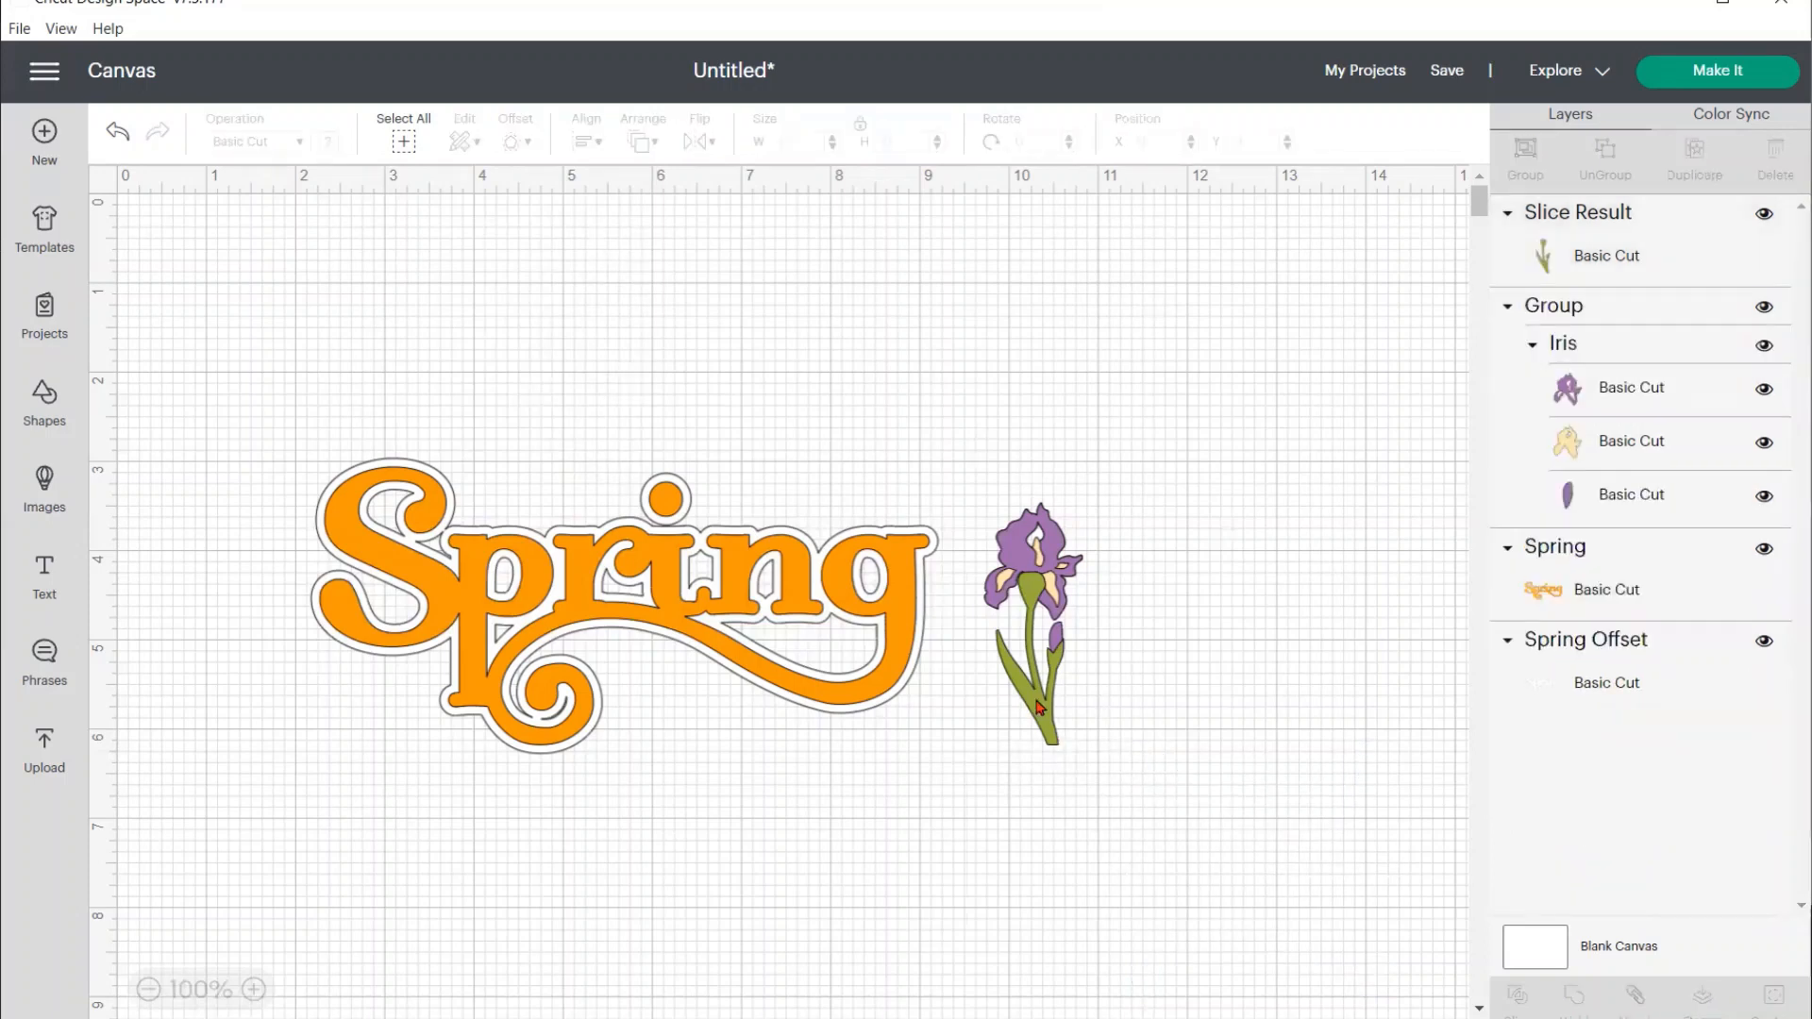
Move the trimmed stem away from the iris and back beneath the bloom, at about X 9.79, Y 4.23
drag(1038, 707, 981, 724)
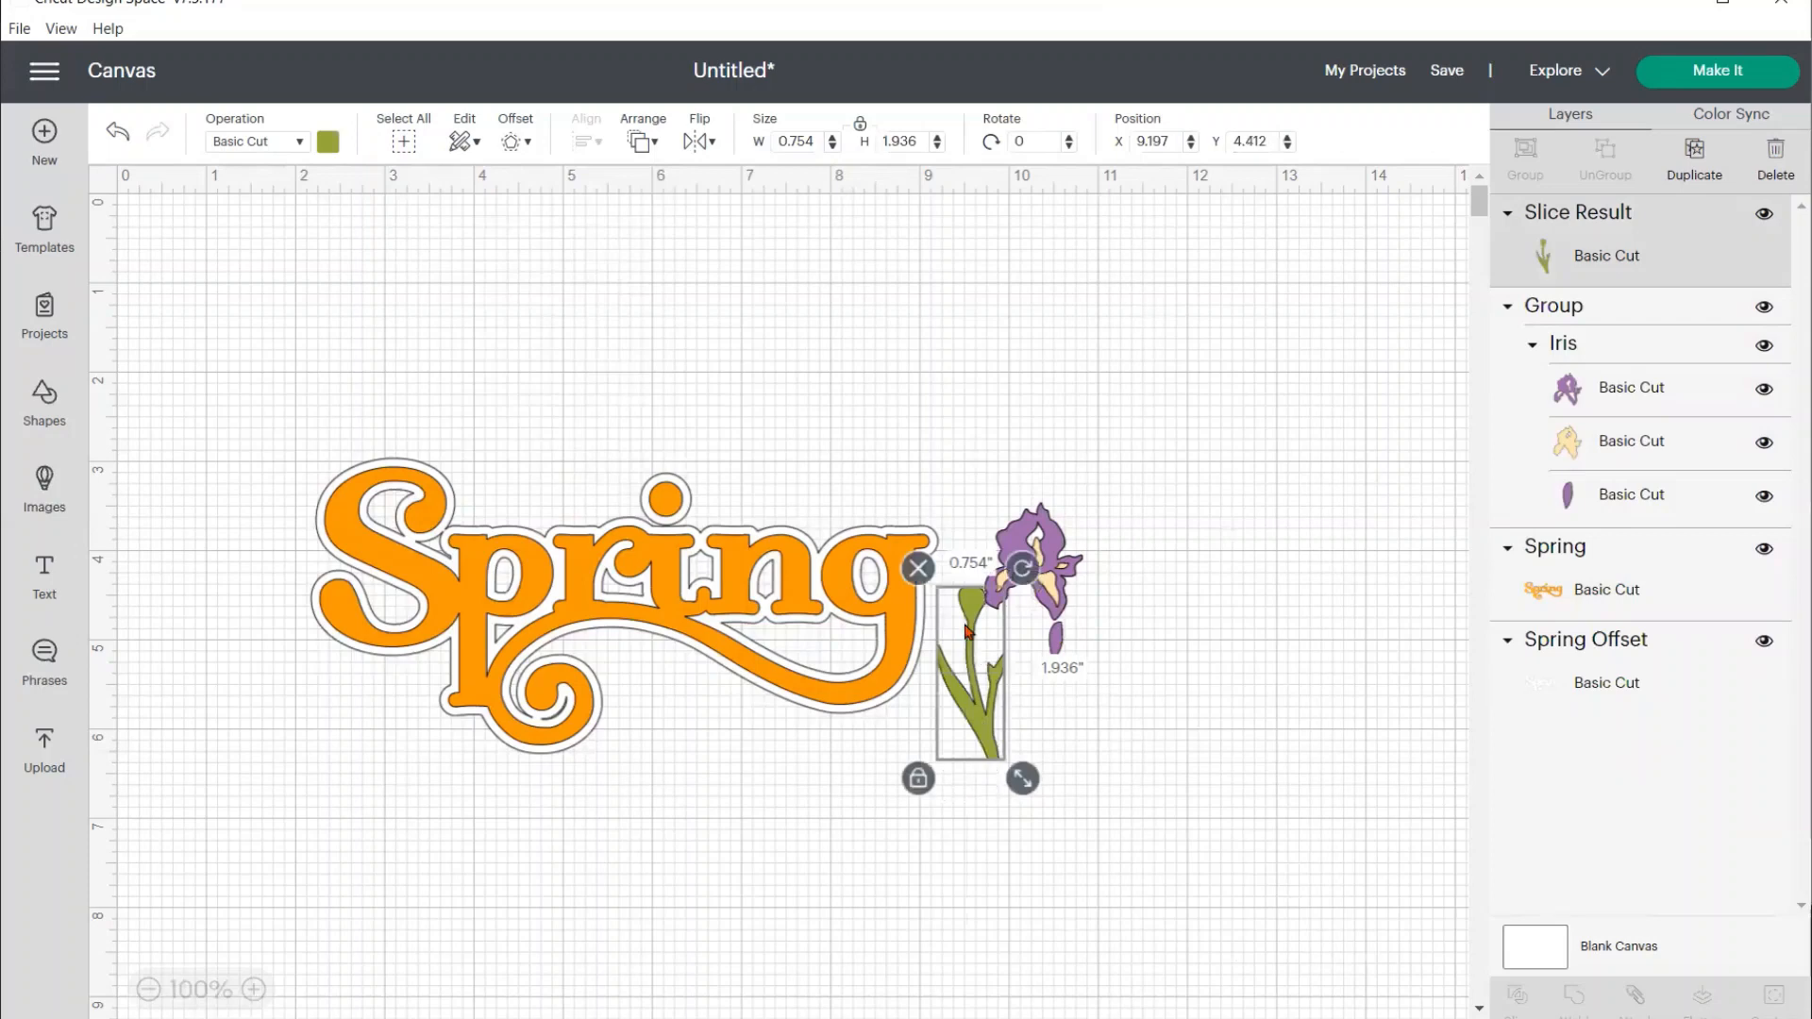
drag(967, 630, 1027, 618)
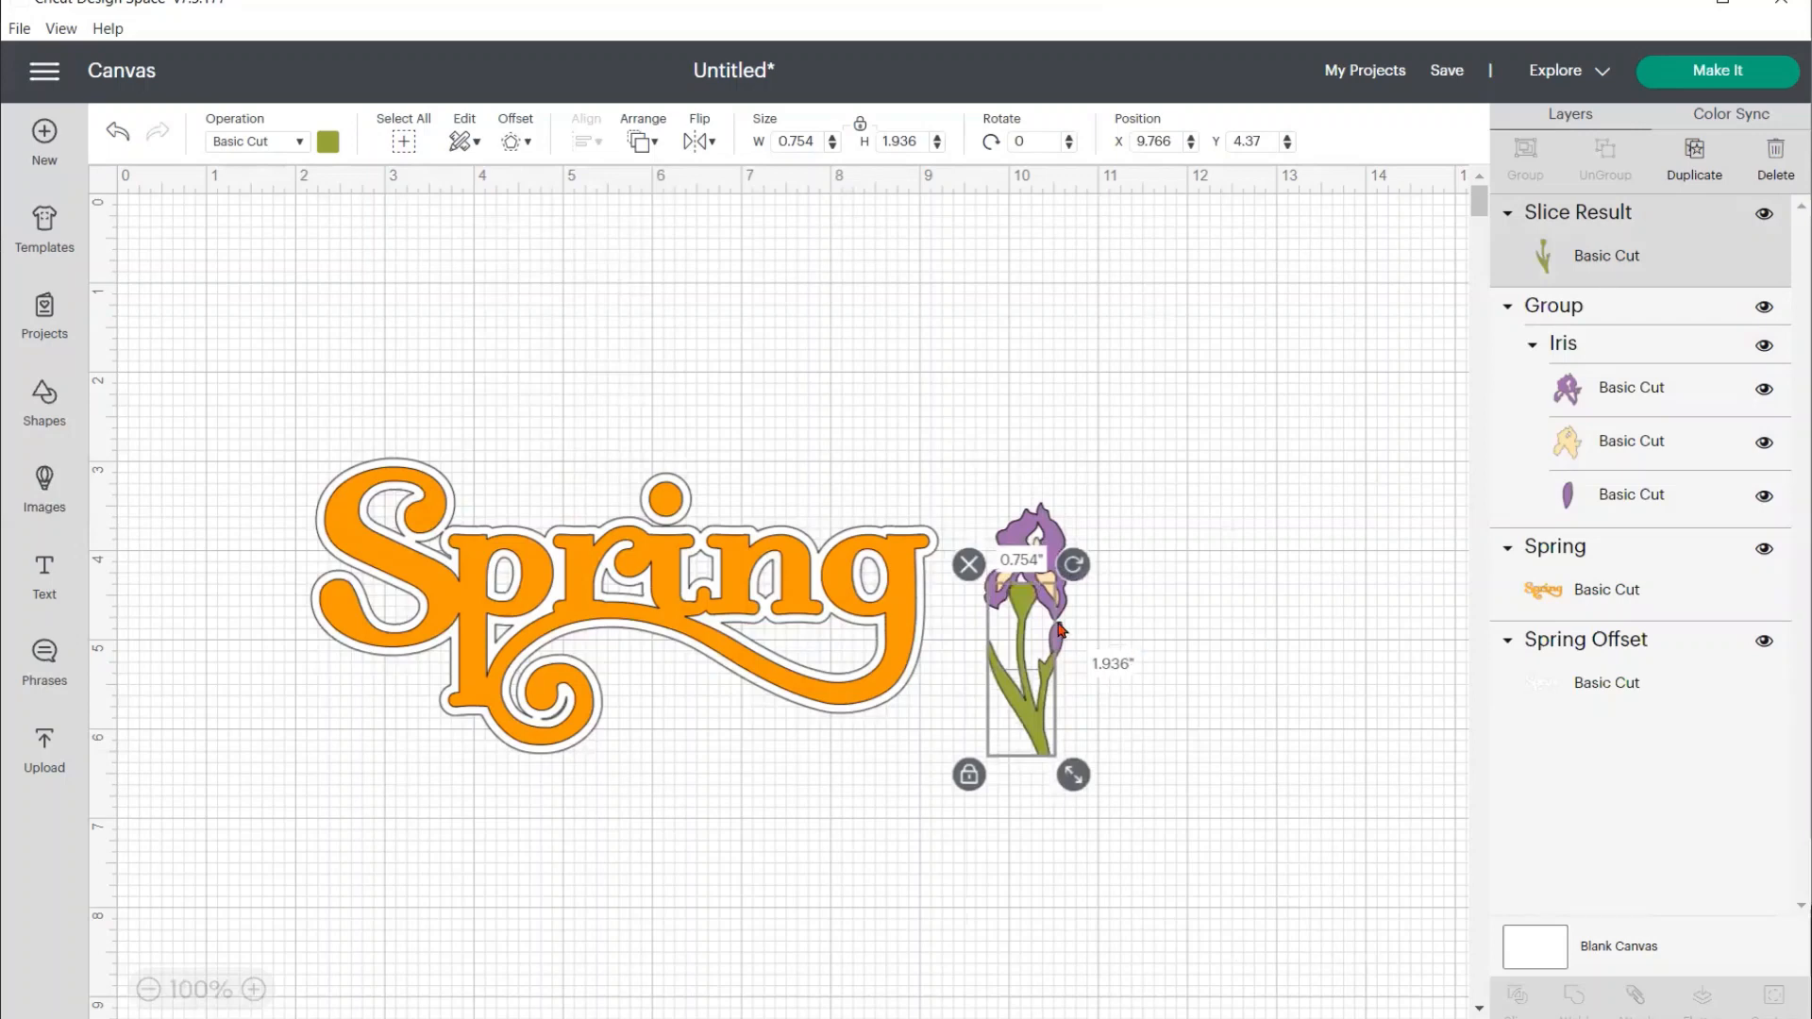
key(ctrl+z)
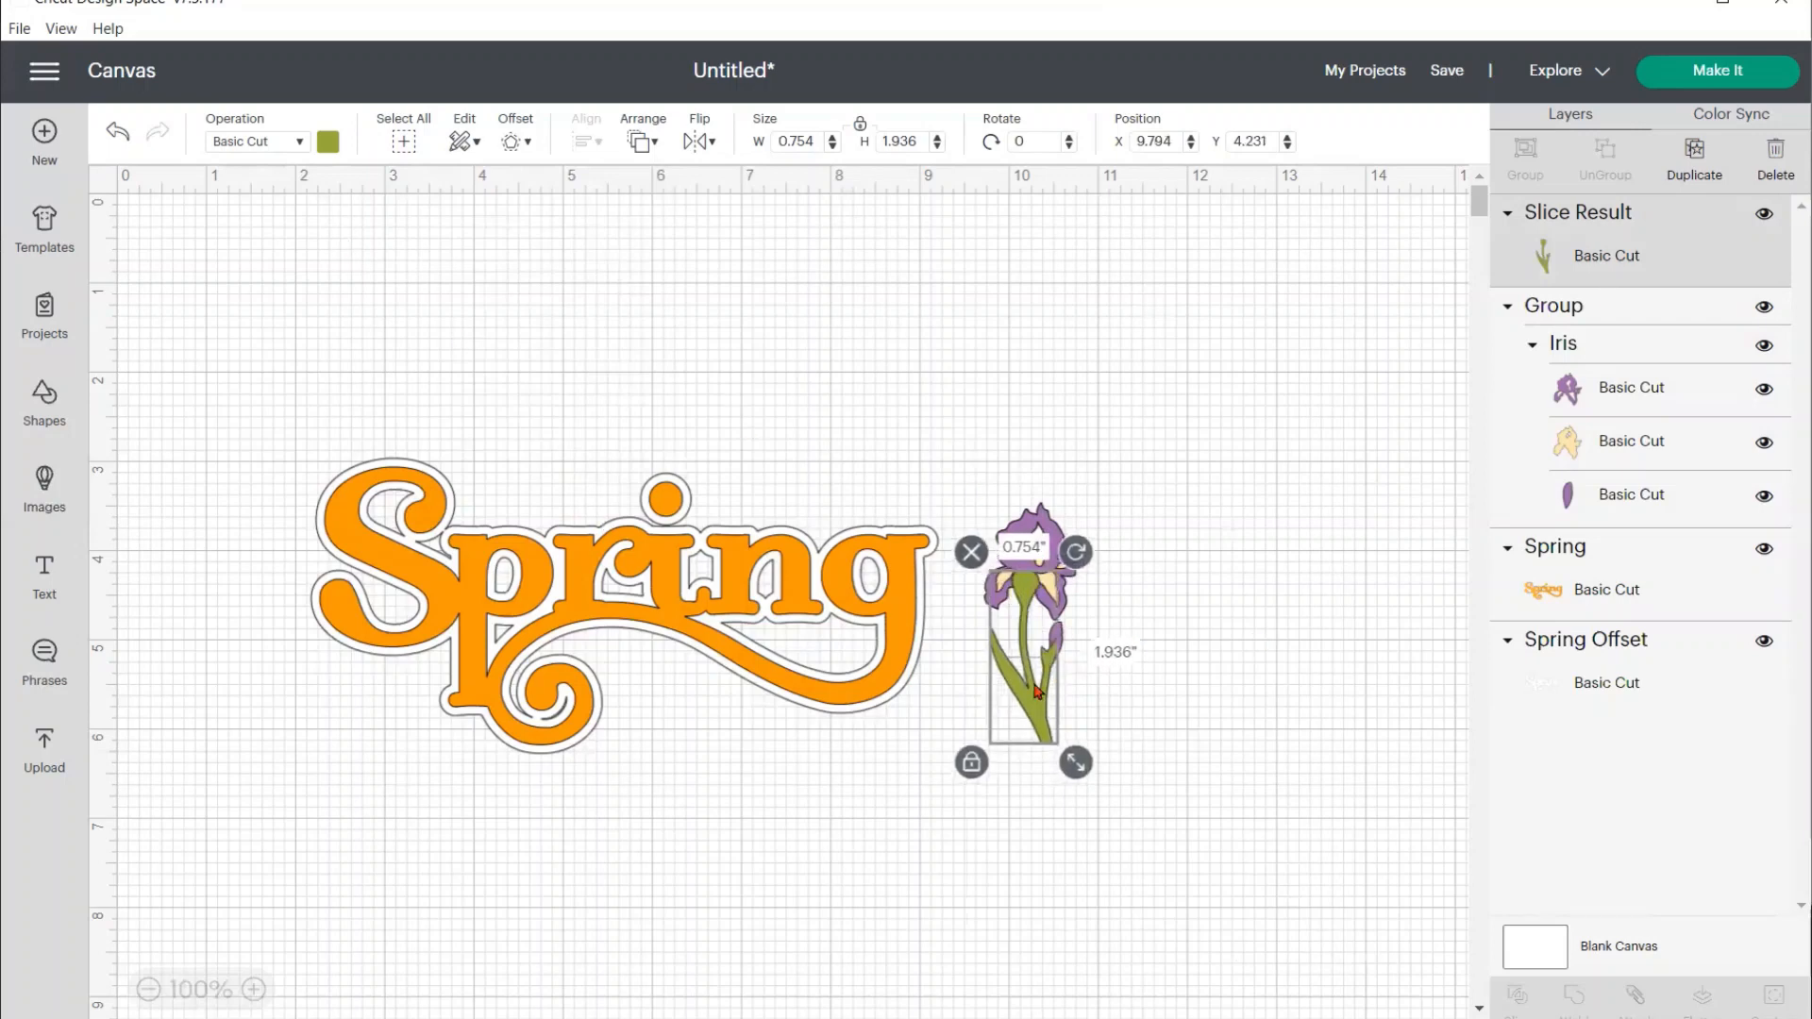
Send the trimmed stem to the back and realign it under the iris bloom, at about X 9.88, Y 4.27
click(640, 143)
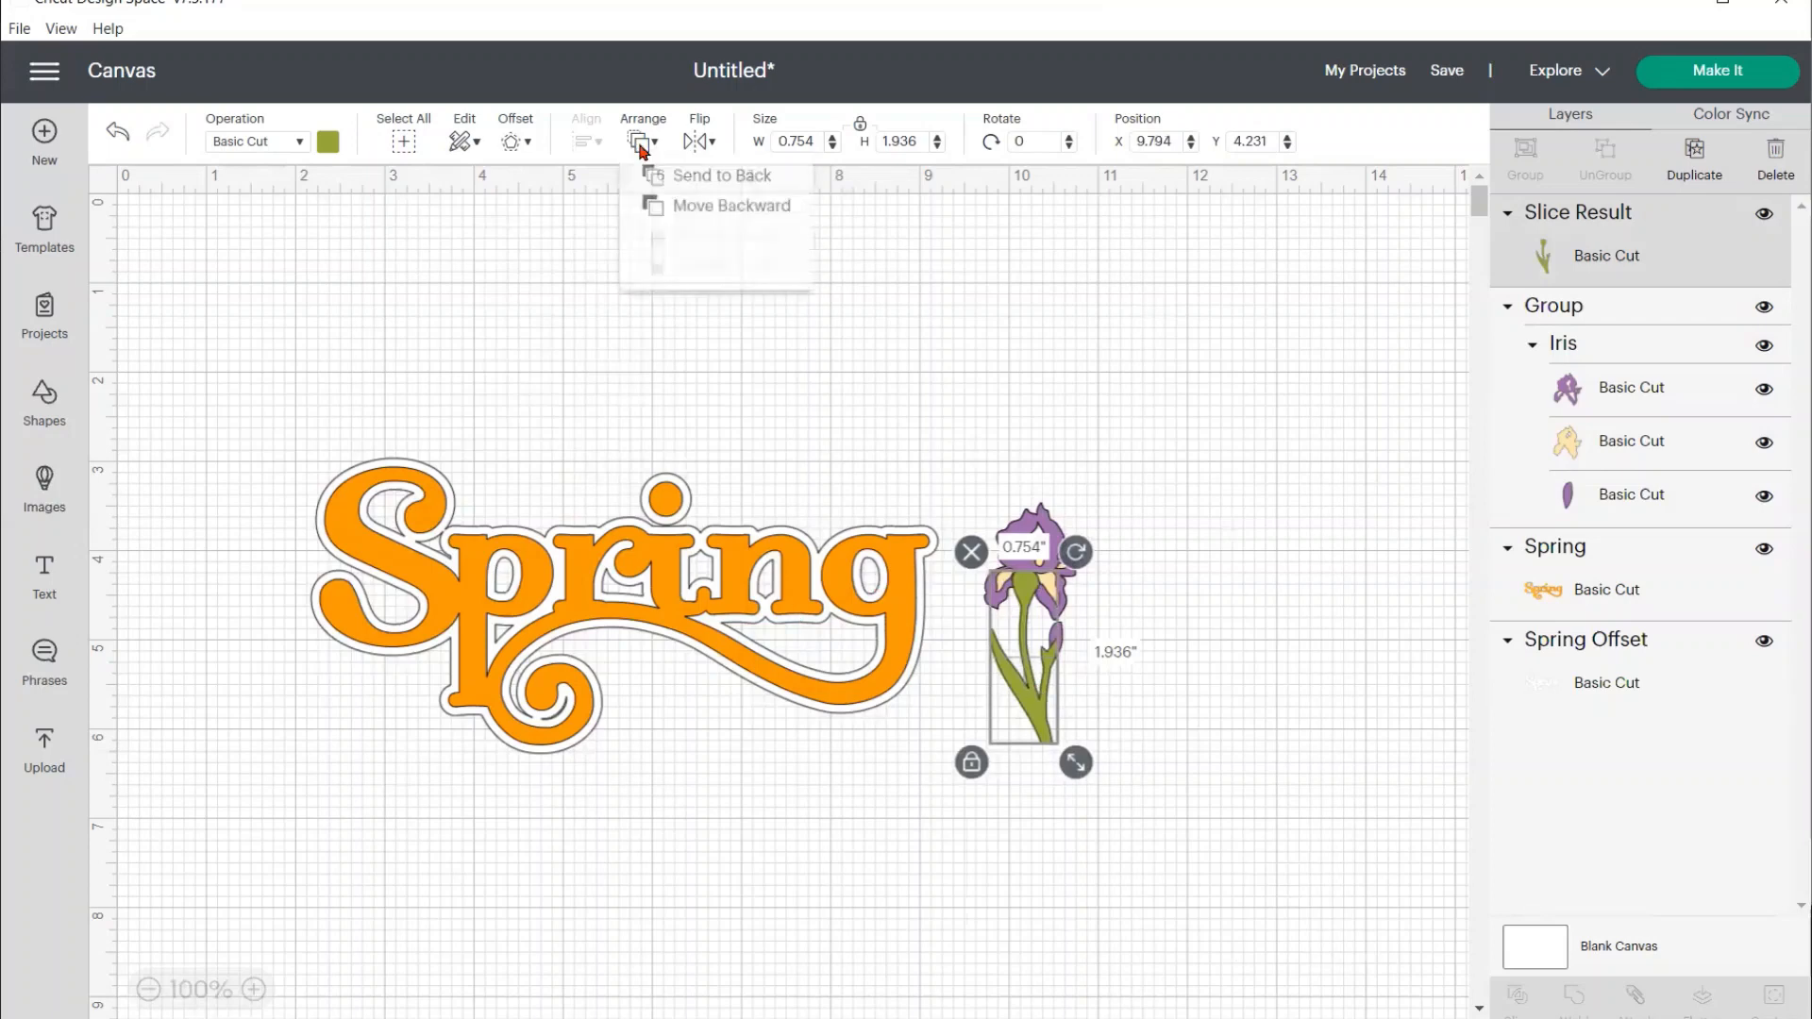
click(694, 178)
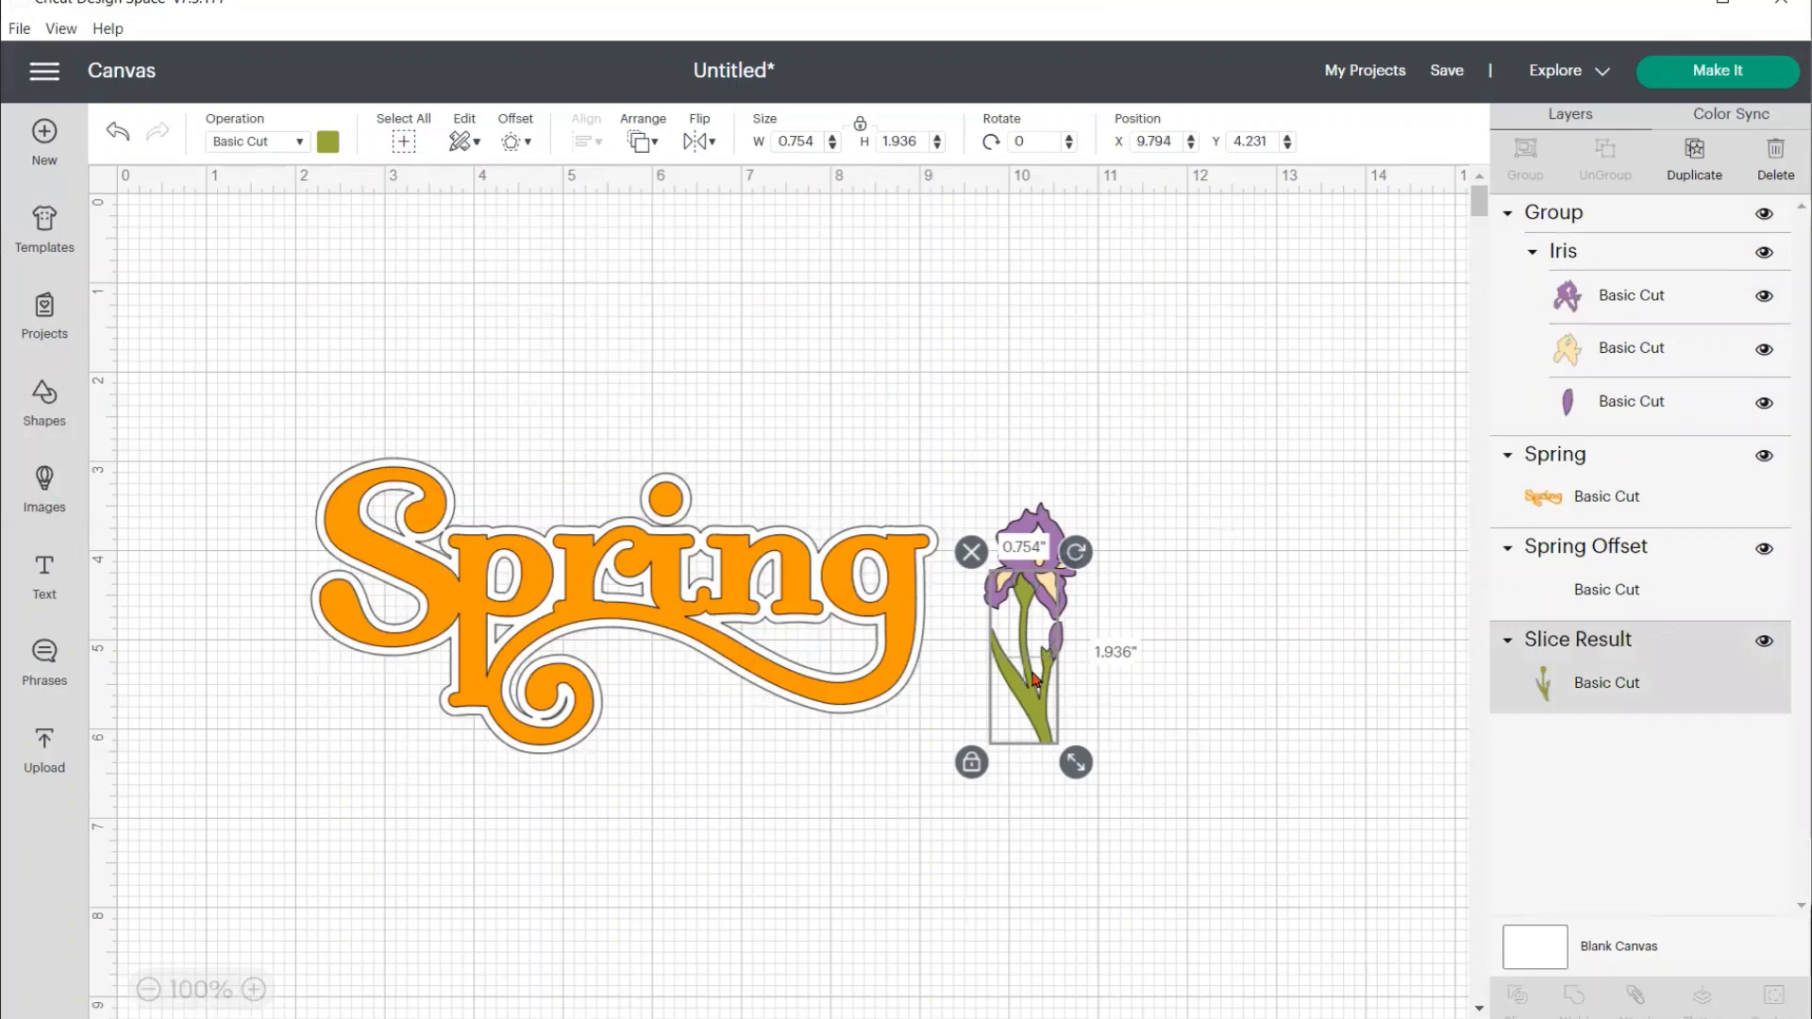
drag(1035, 681, 1041, 683)
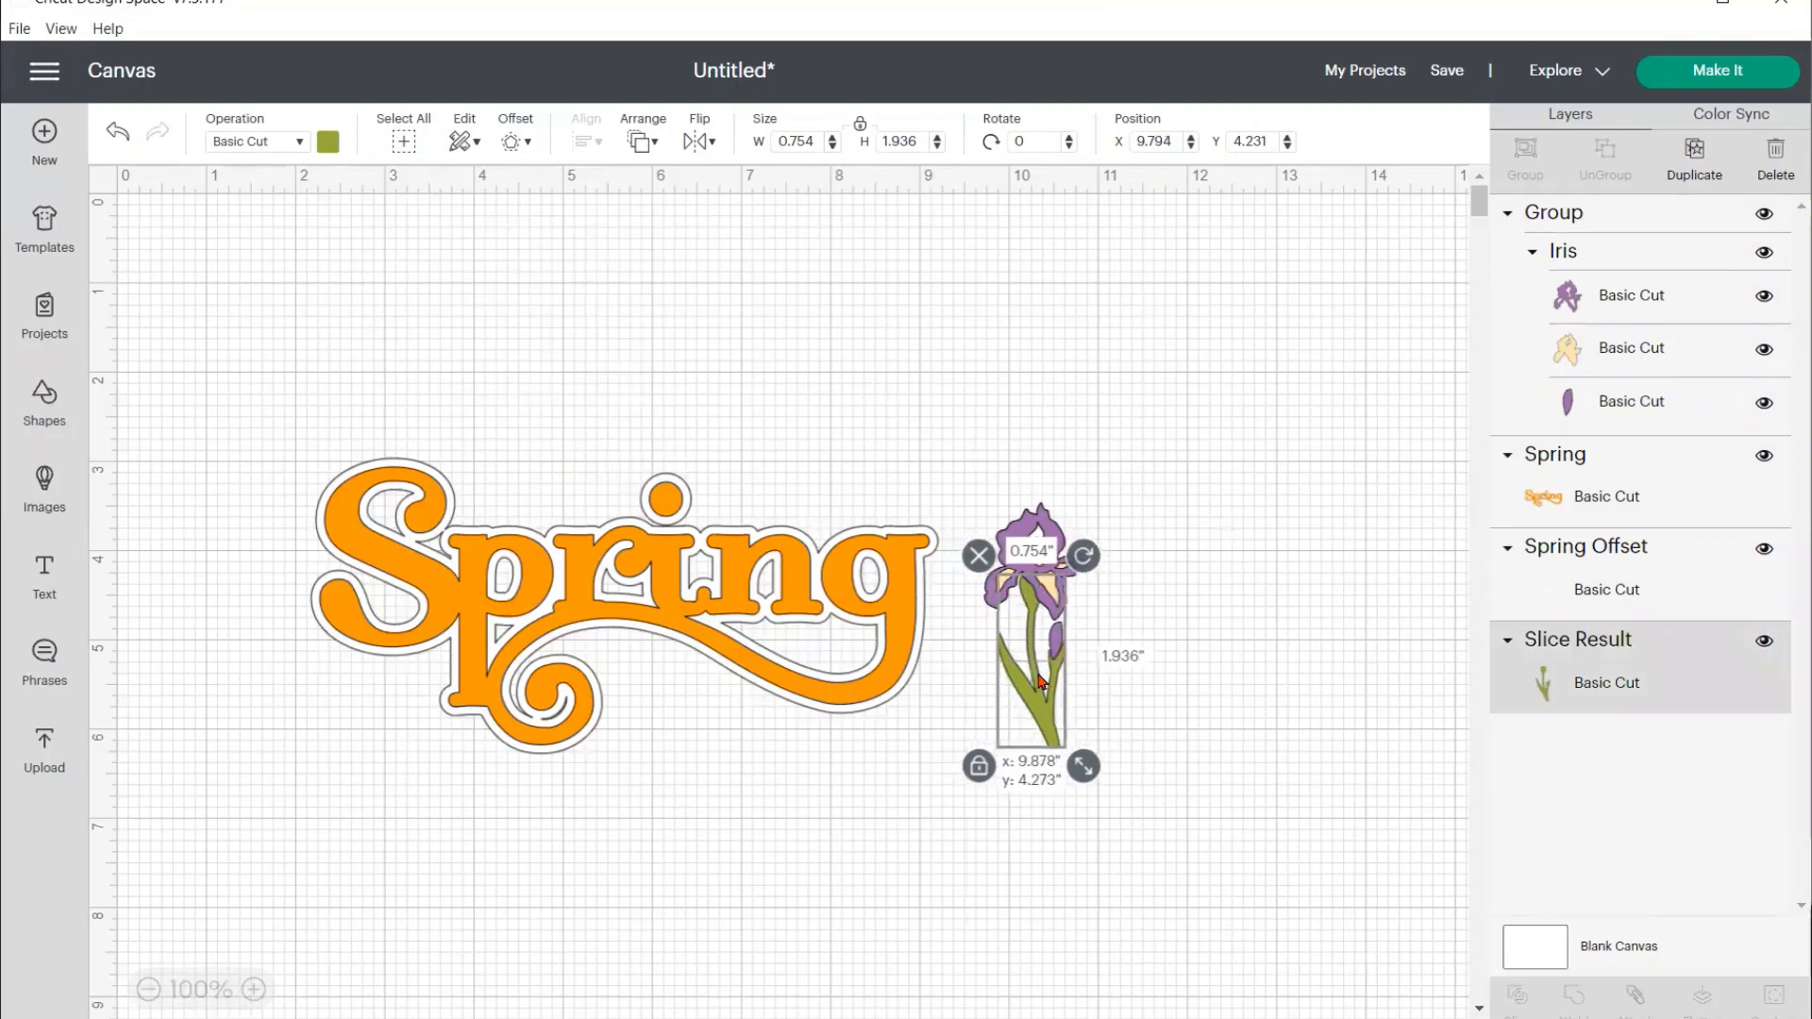
click(1005, 513)
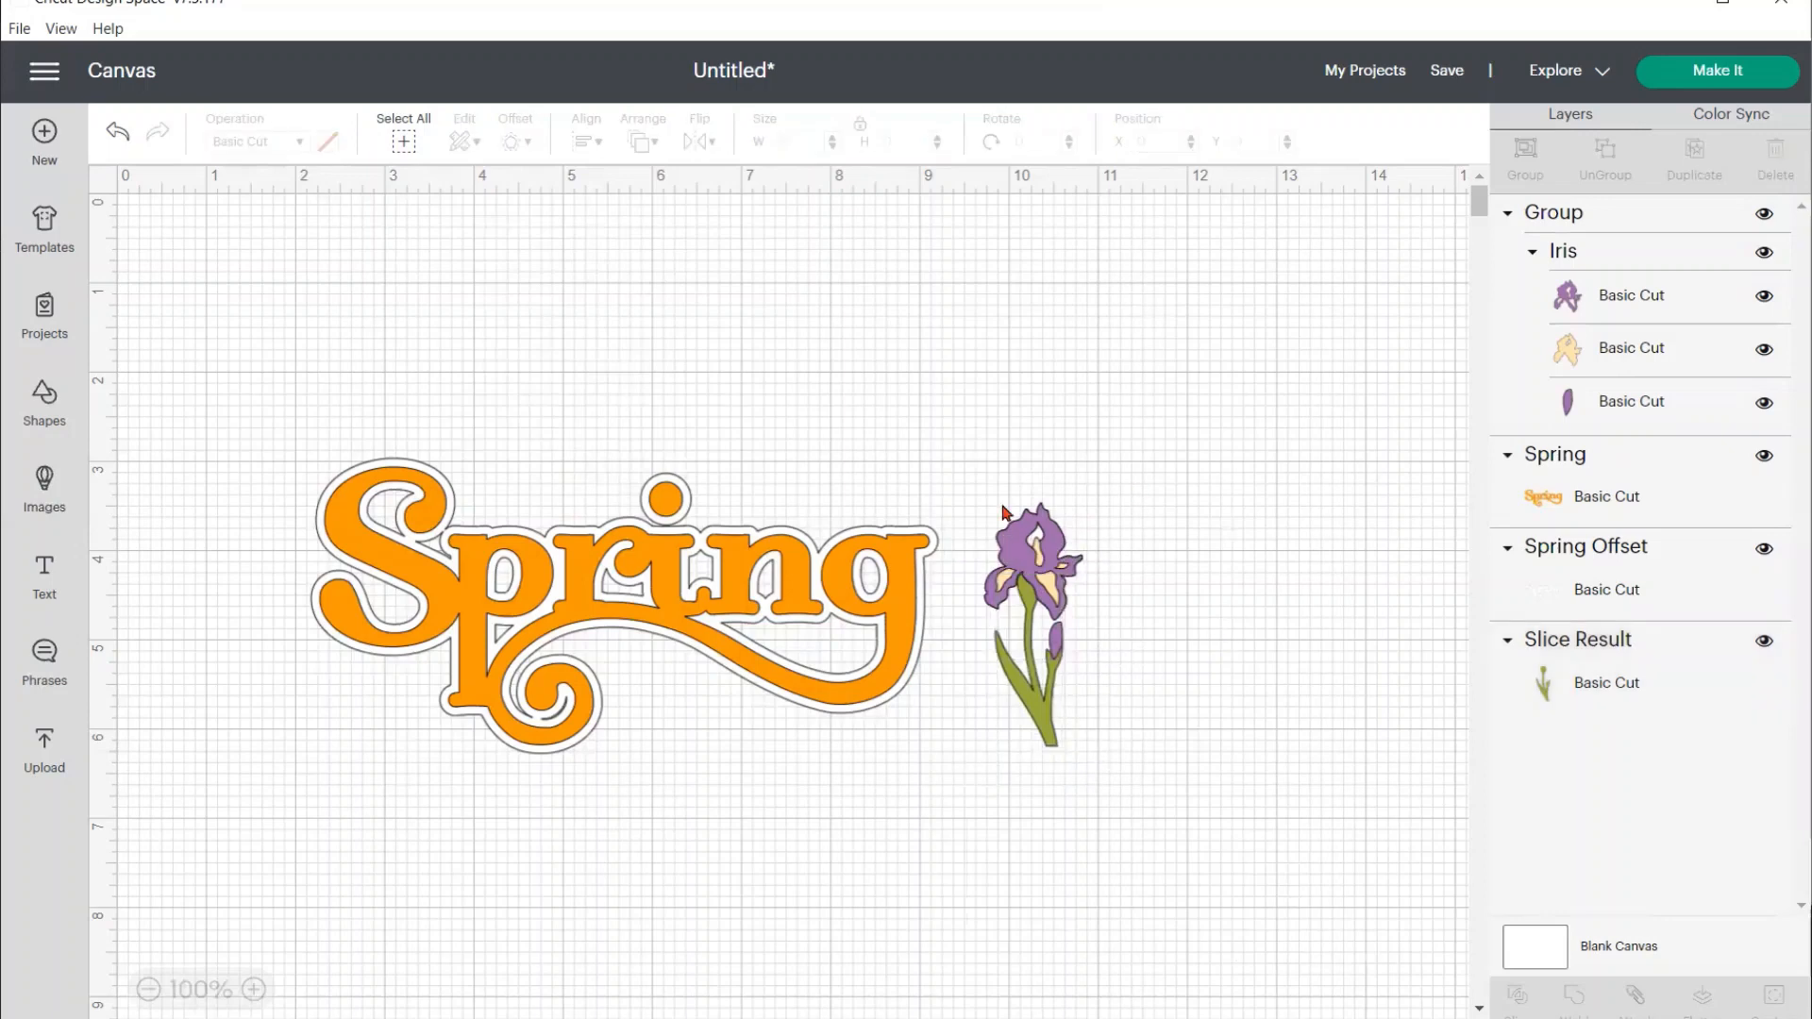
Group the bloom with the trimmed stem and place it over the lettering's lower swash, rotated to 64.2 degrees at about X 4.82, Y 4.55
drag(988, 475, 1126, 818)
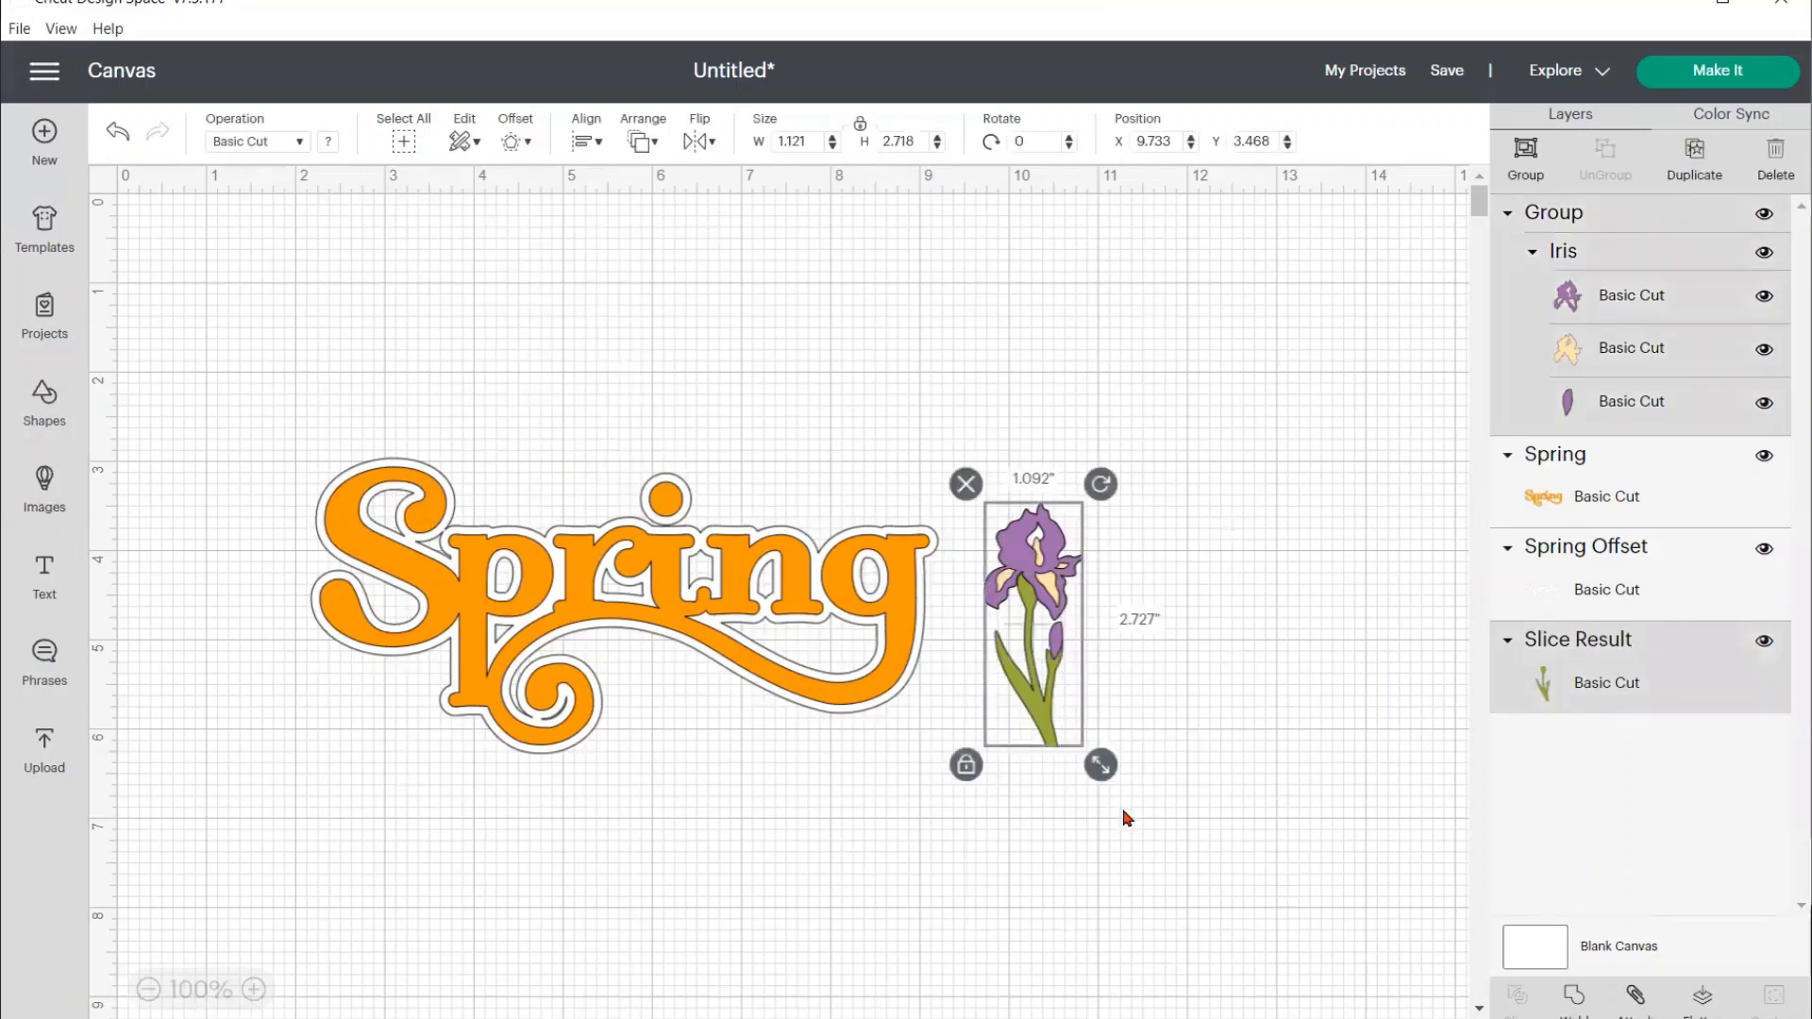
click(1524, 158)
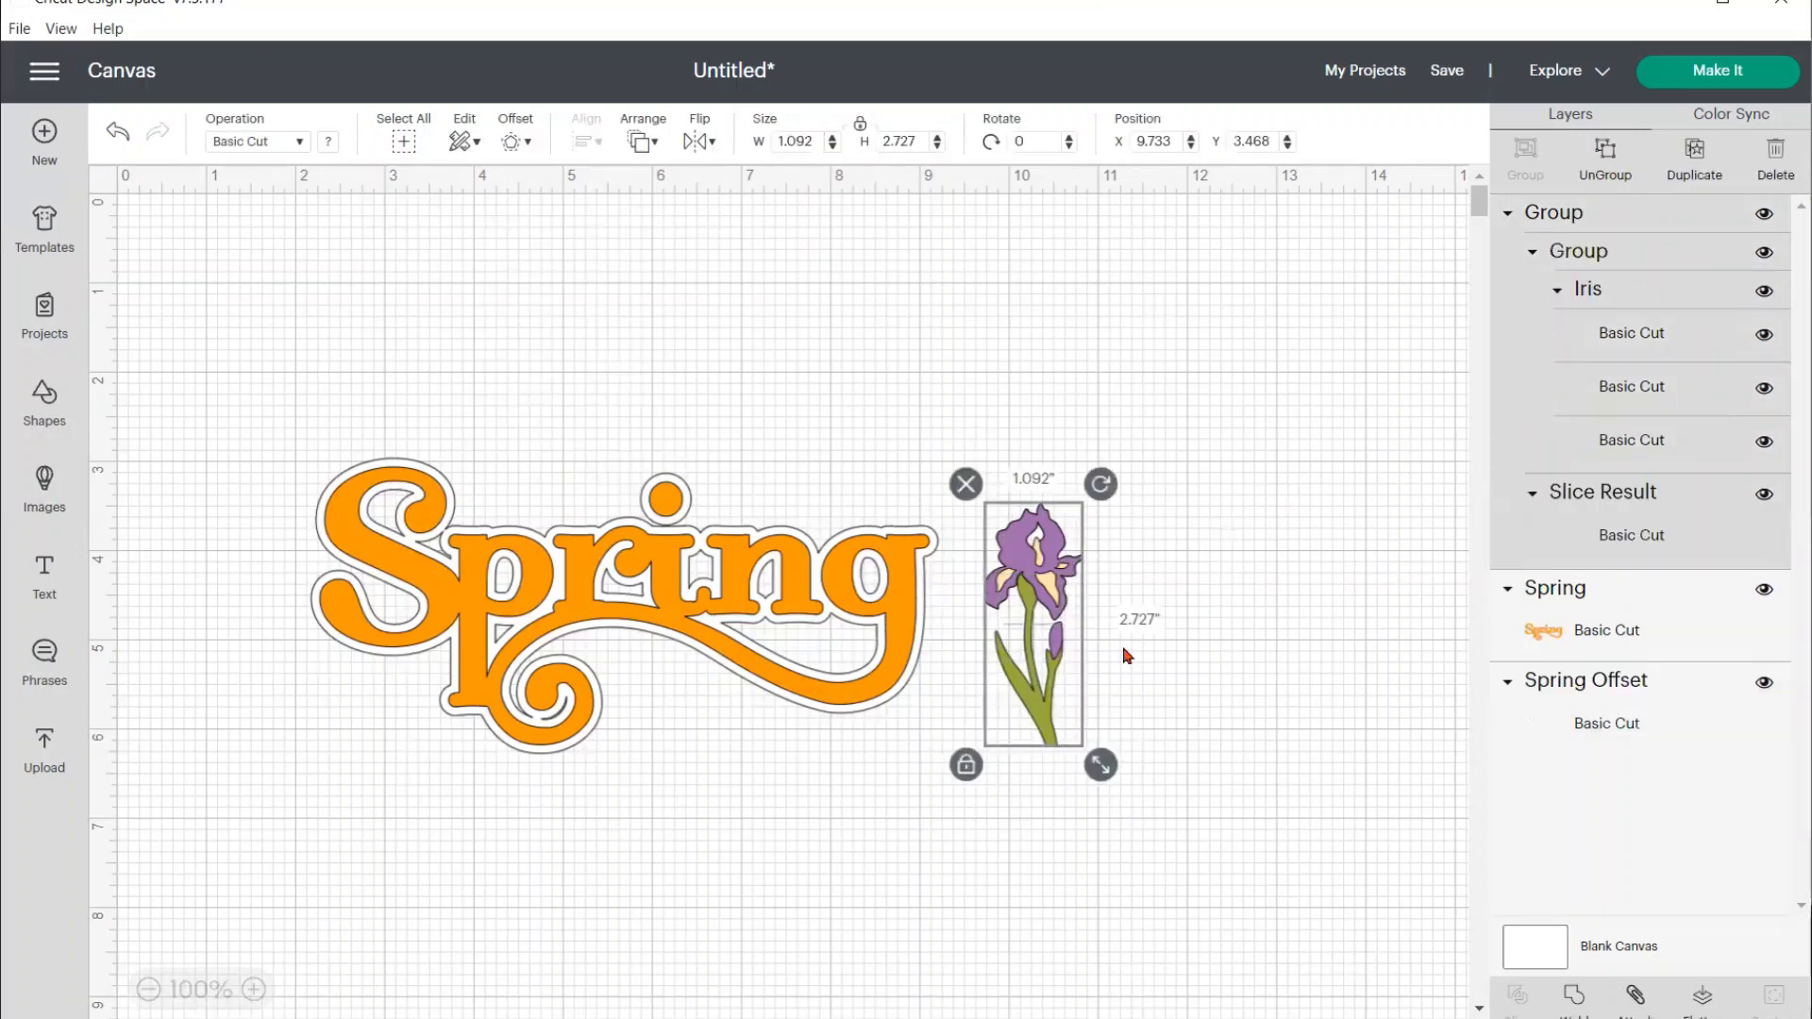
drag(1101, 484, 691, 657)
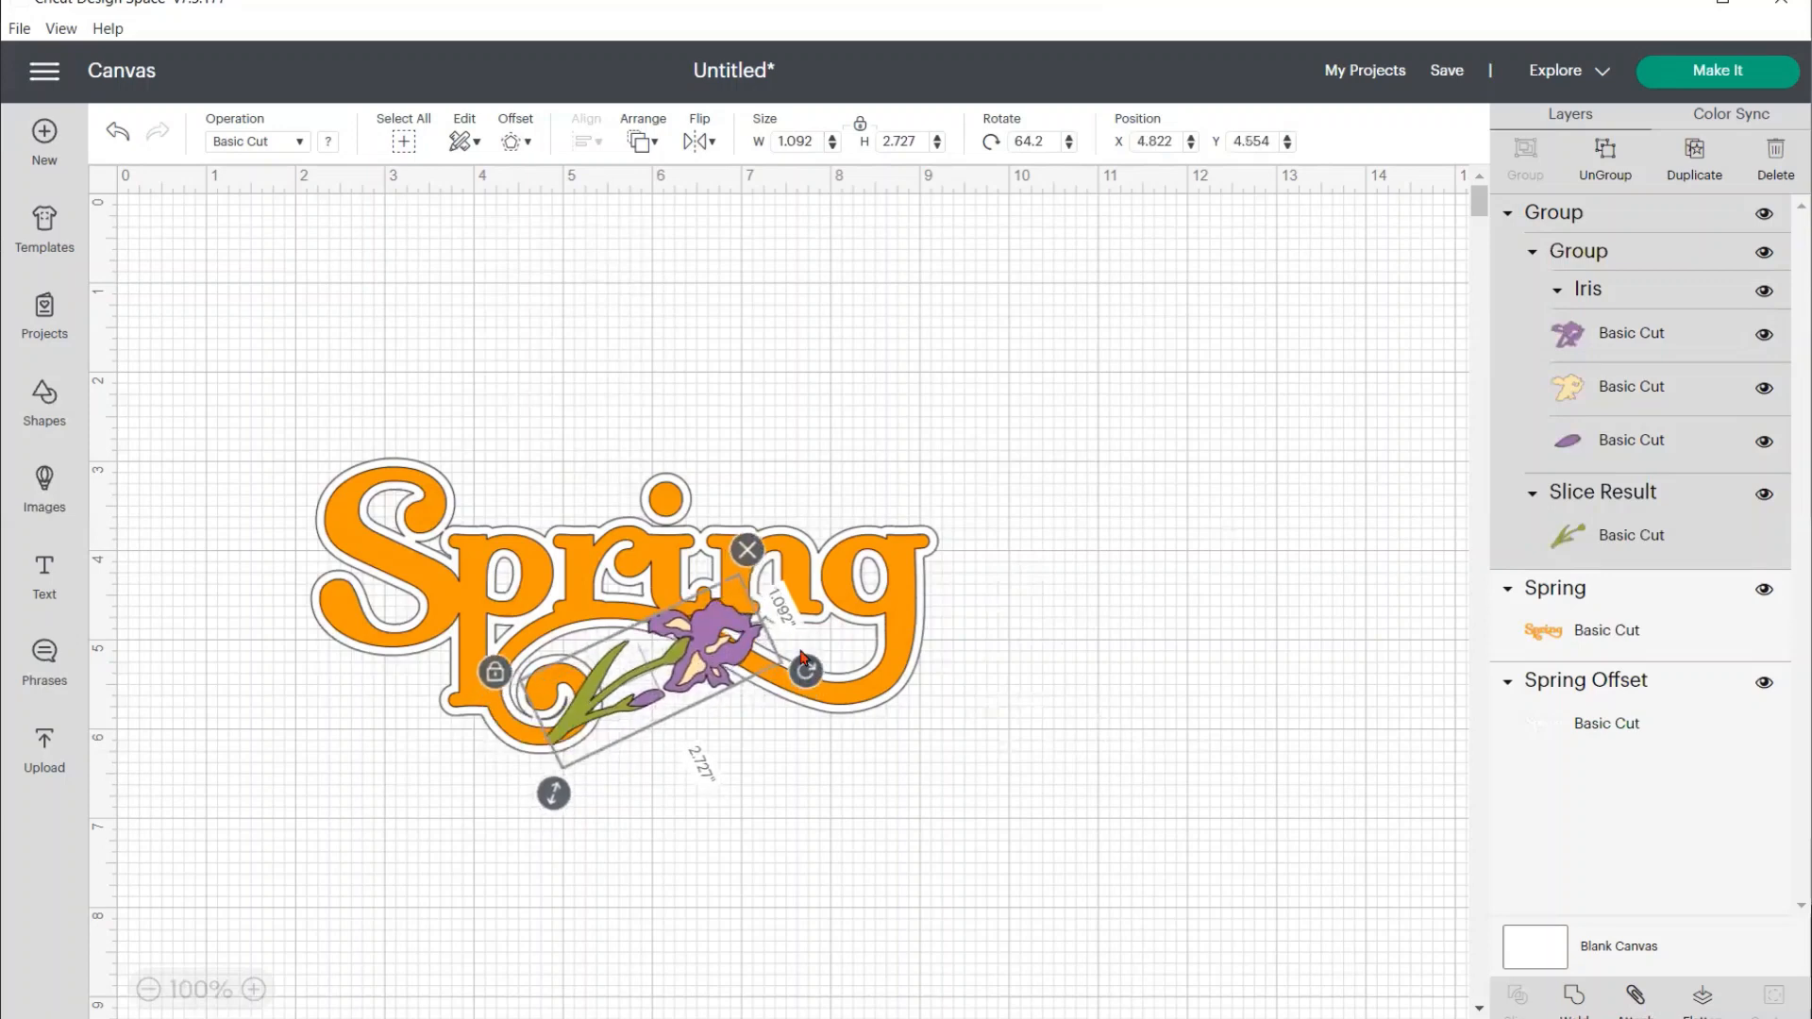
Rotate the iris group to about 51.5 degrees over the swash and try to send only its stem to the back
drag(805, 671, 798, 639)
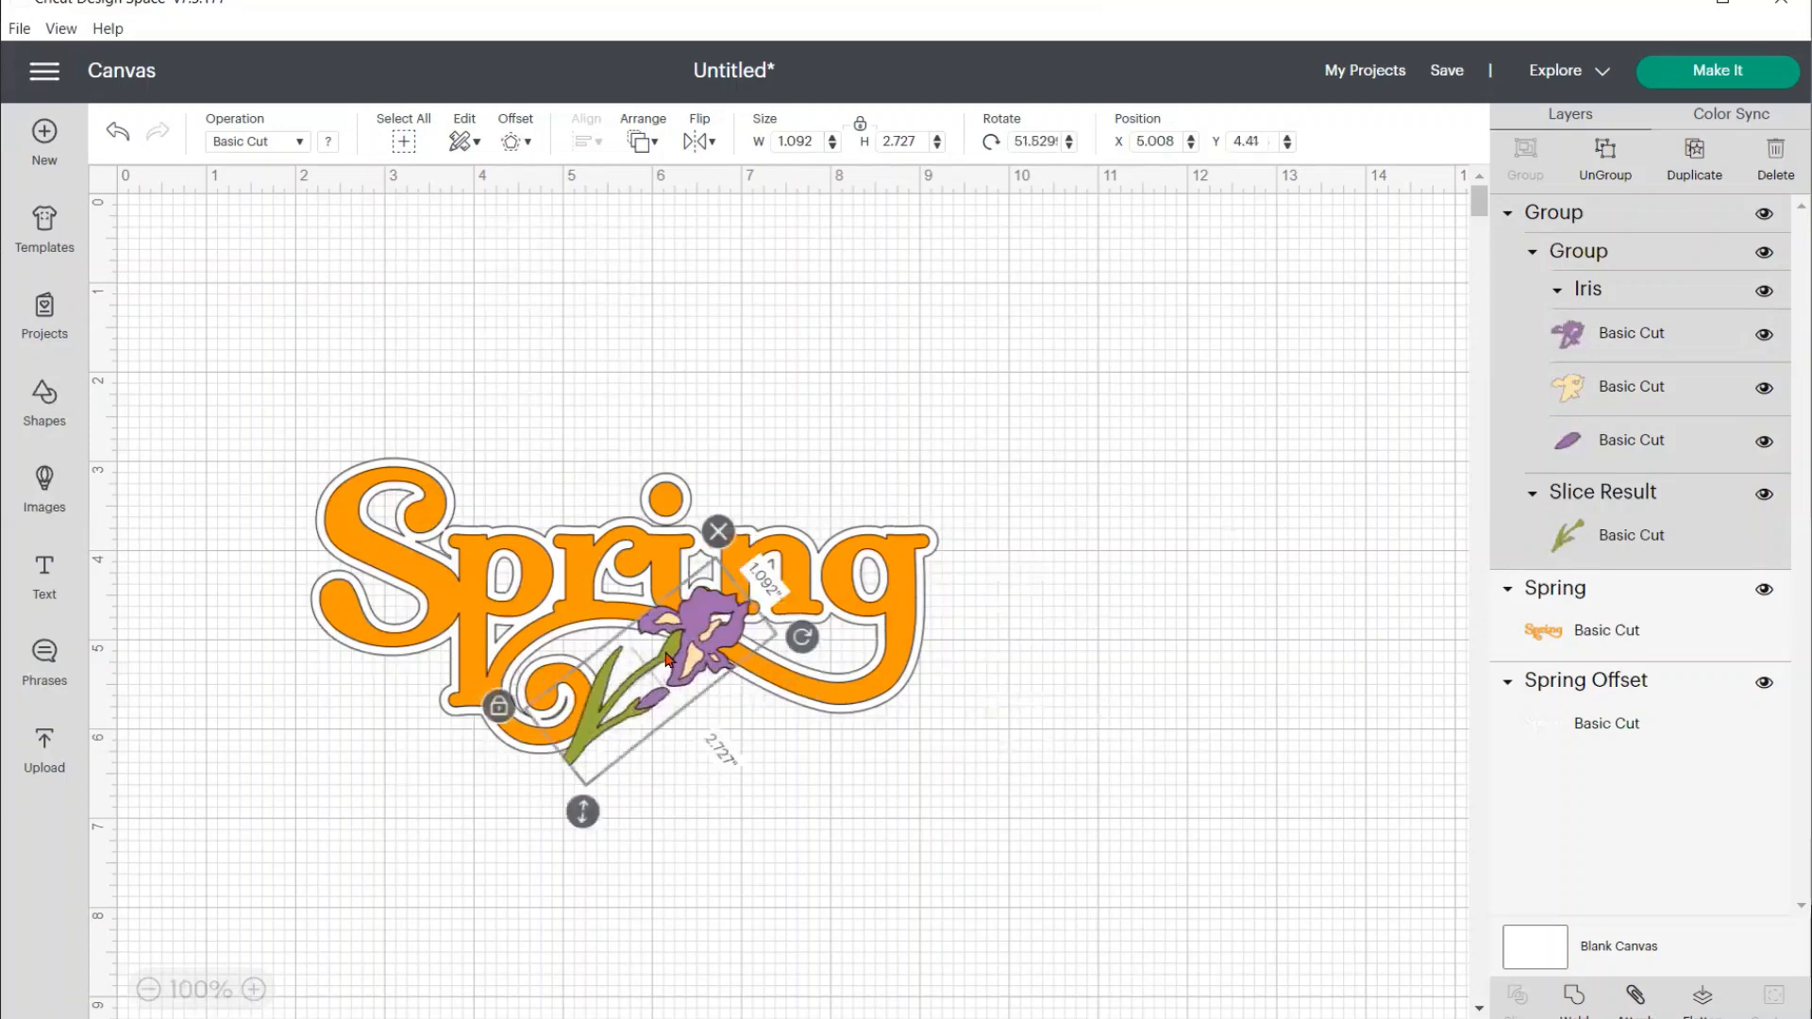
drag(666, 658, 707, 647)
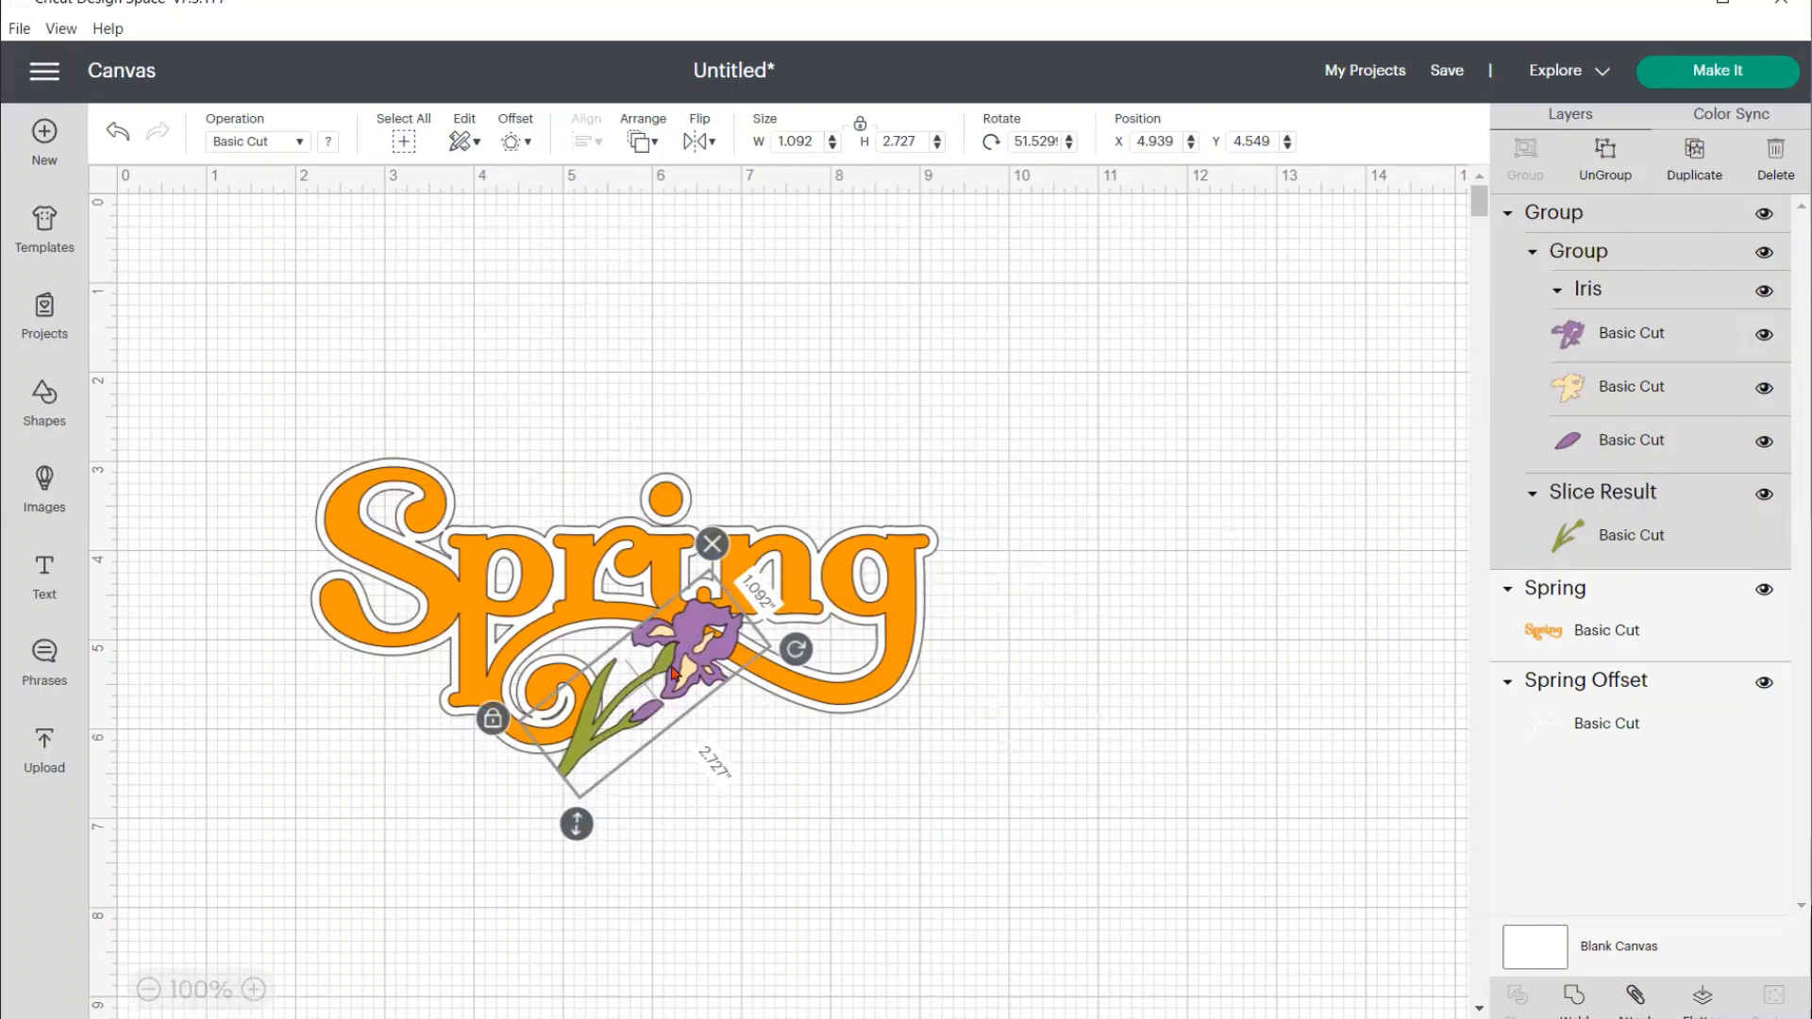
click(1561, 547)
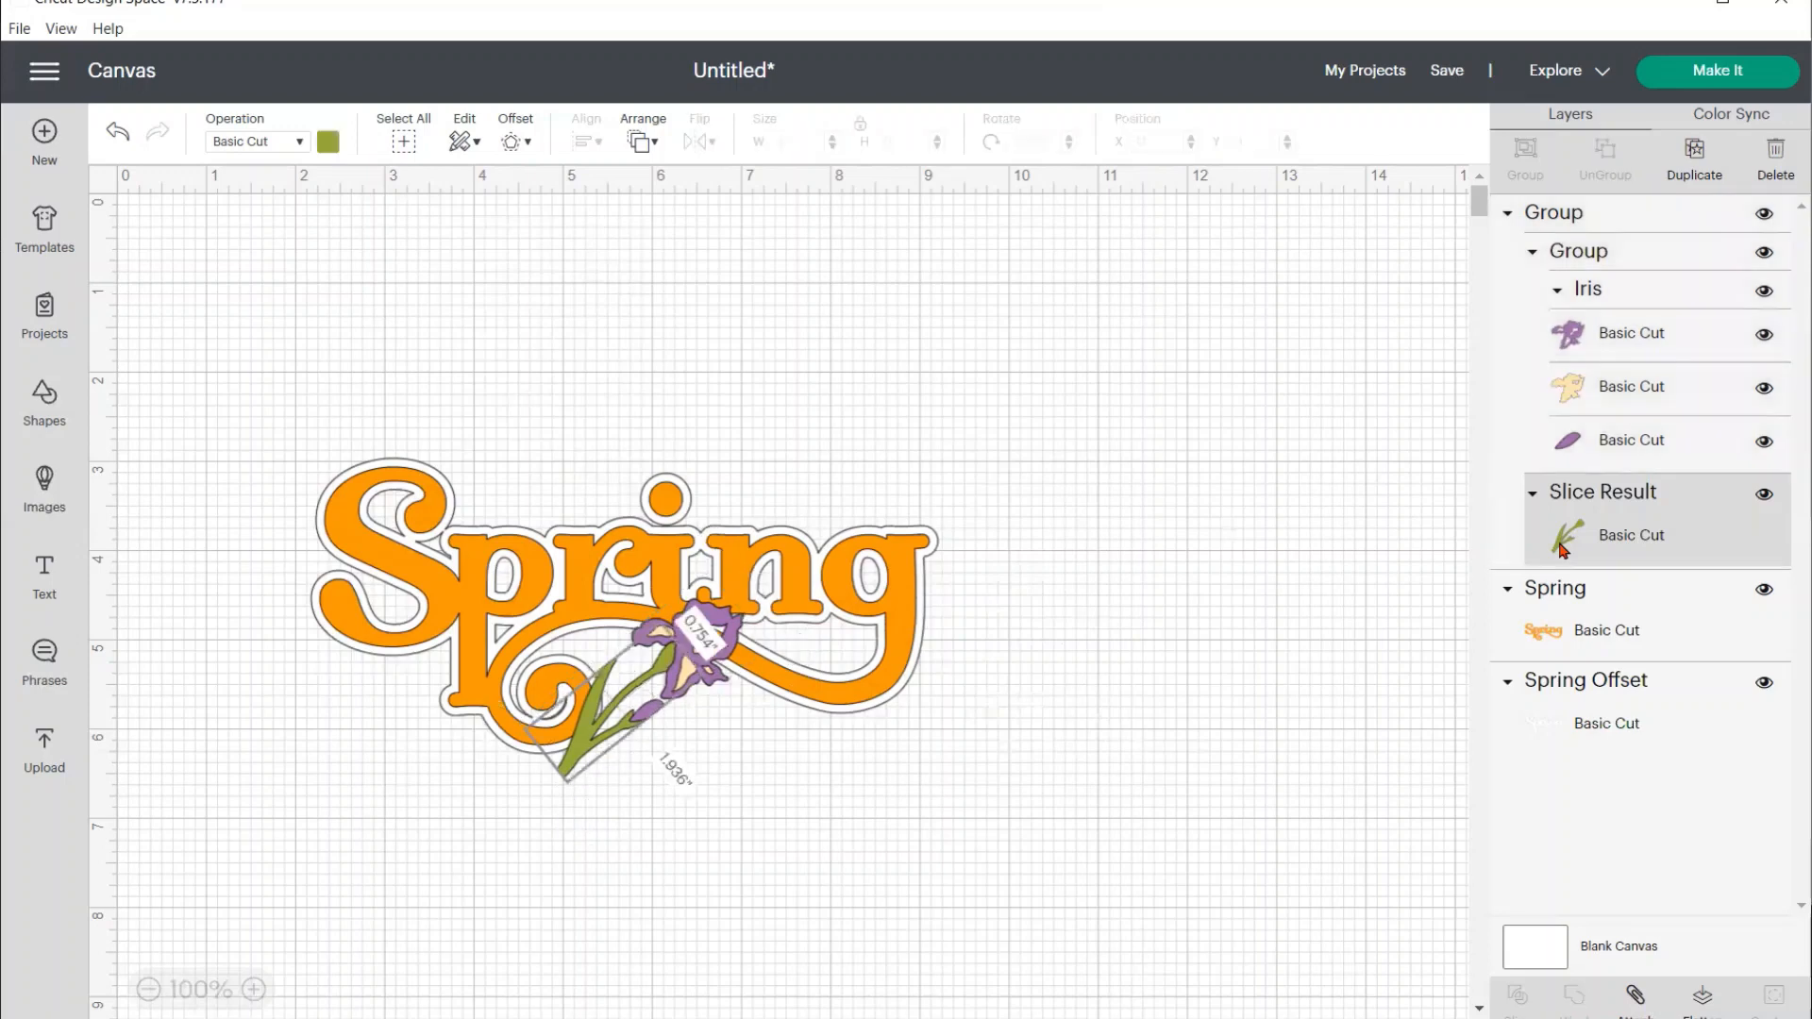
click(639, 144)
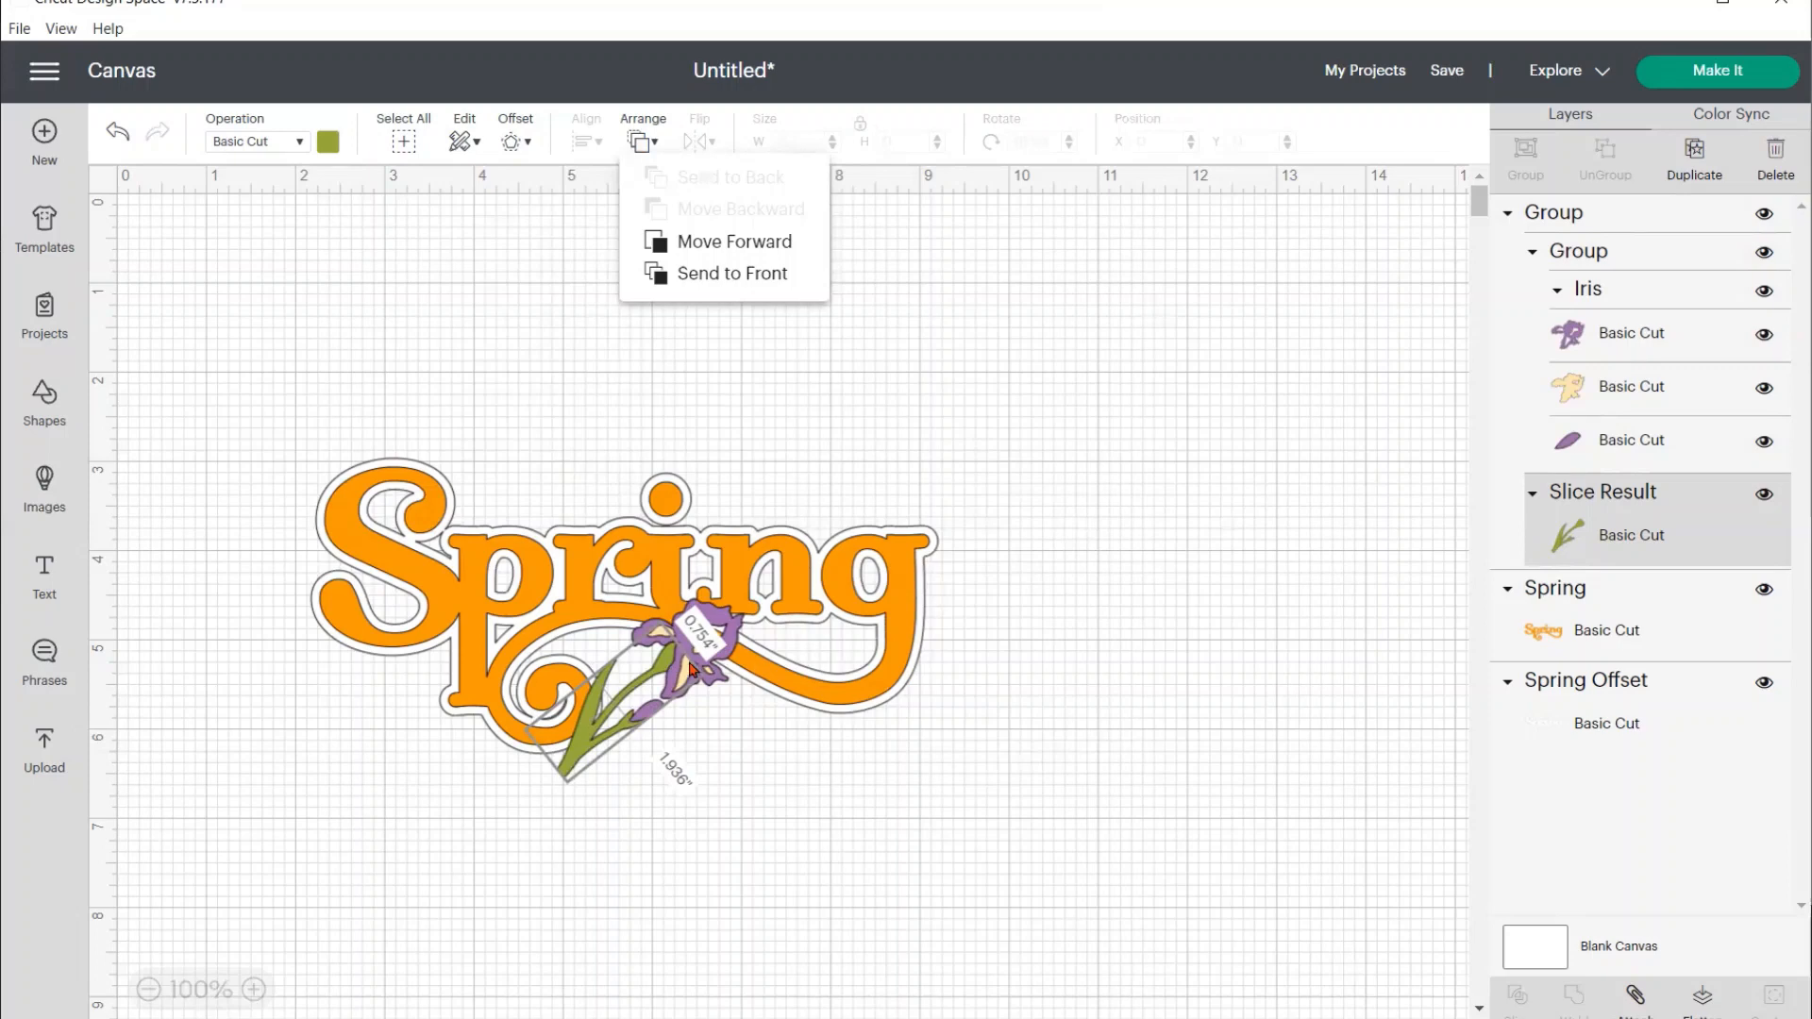
click(814, 682)
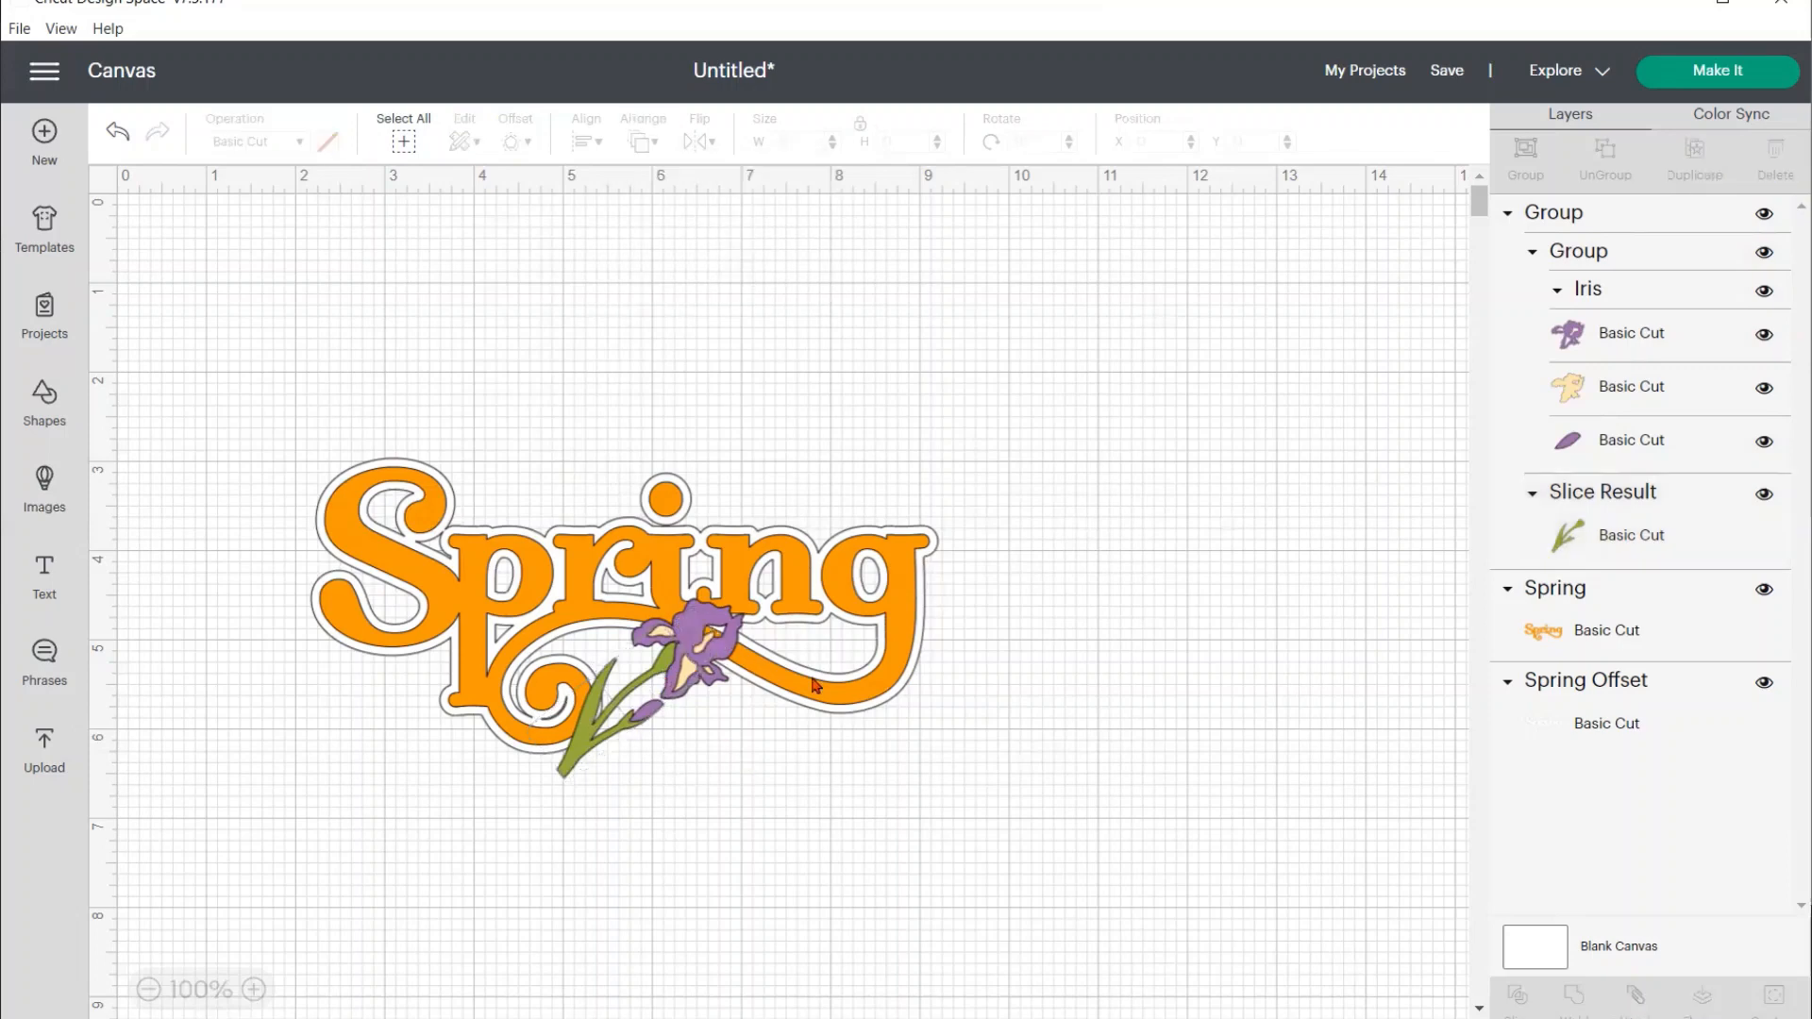
Ungroup the stem from the bloom and place both back over the lower swash, rotated about 66 degrees at about X 4.87, Y 4.71
drag(716, 671, 1264, 593)
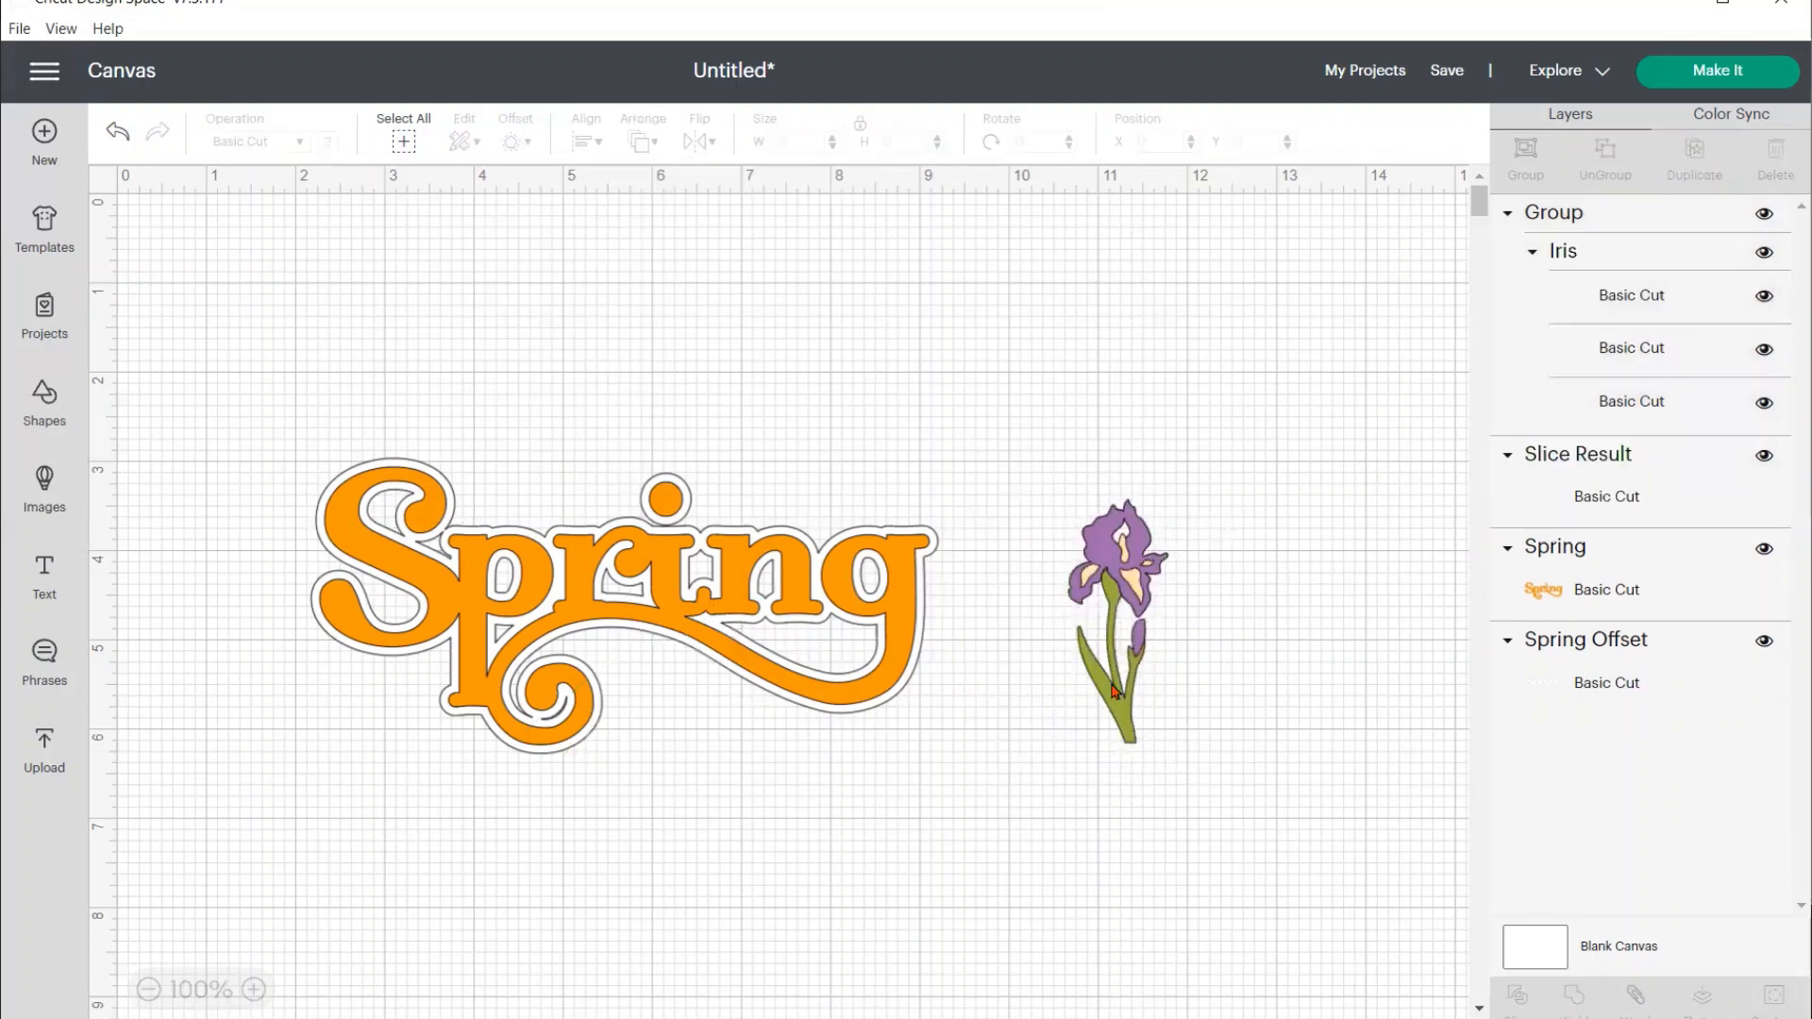
drag(1098, 648, 598, 748)
drag(686, 566, 725, 663)
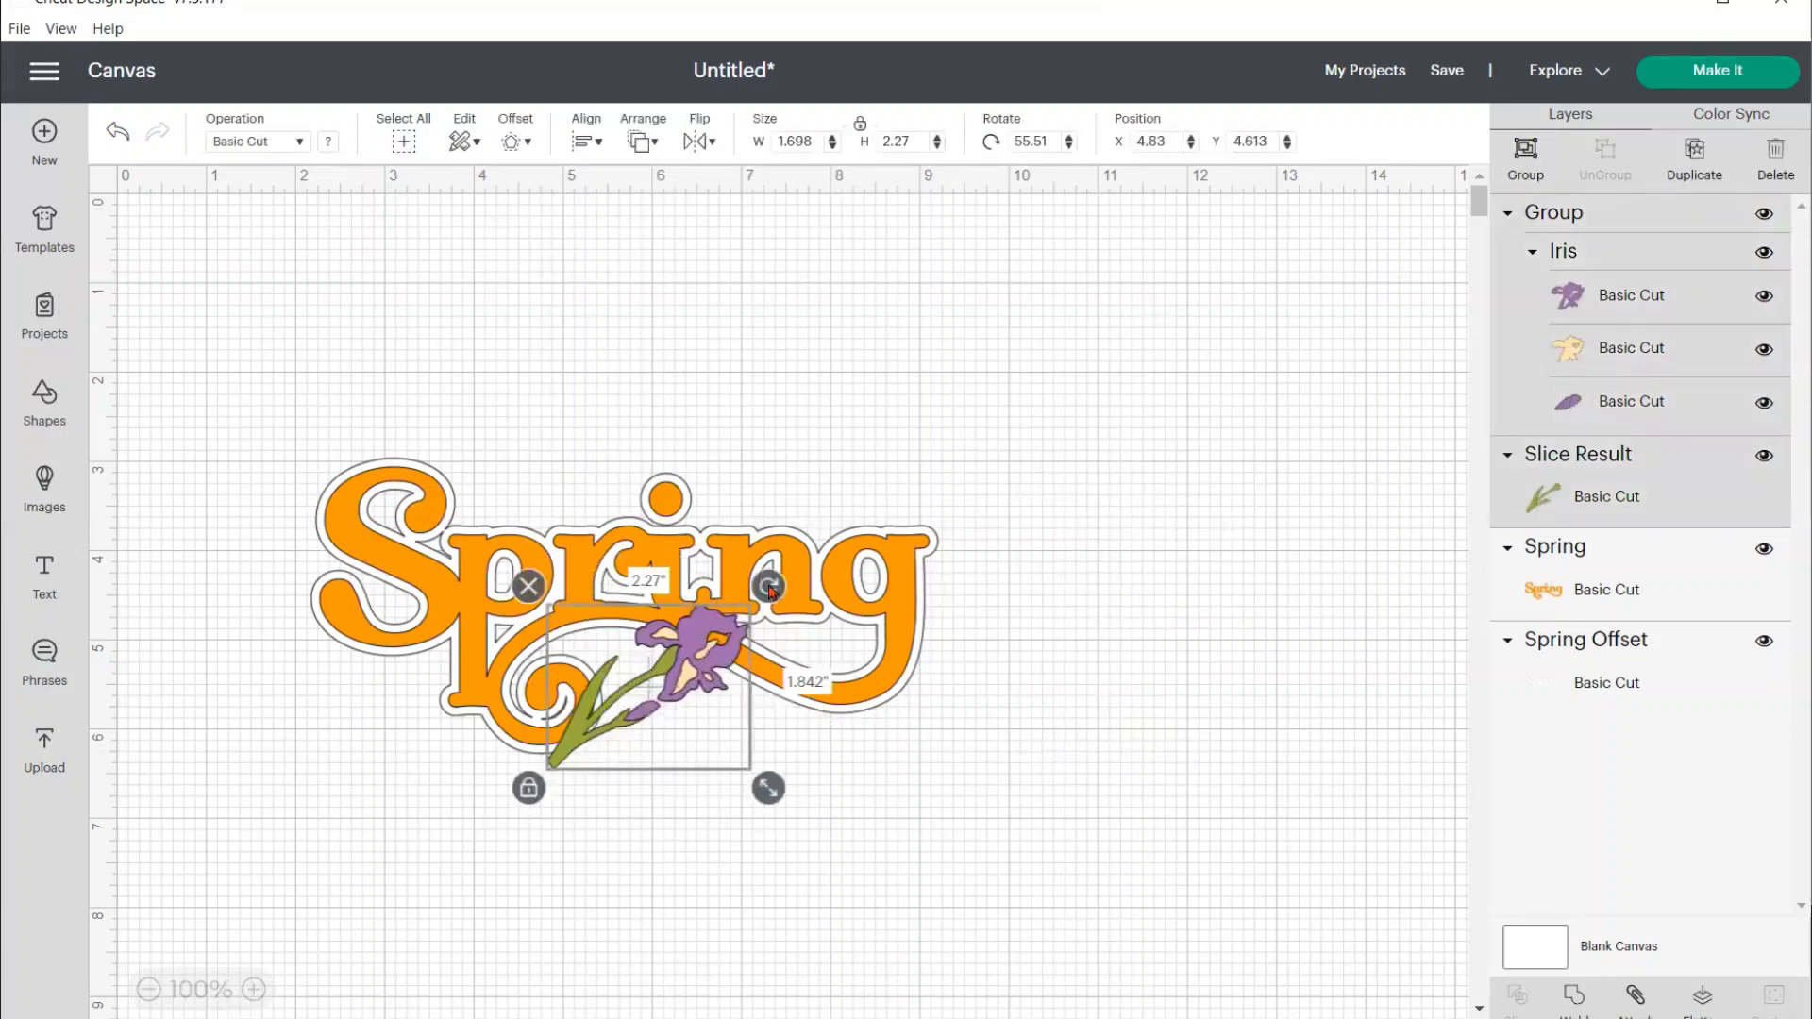
drag(769, 589, 781, 616)
drag(696, 668, 710, 661)
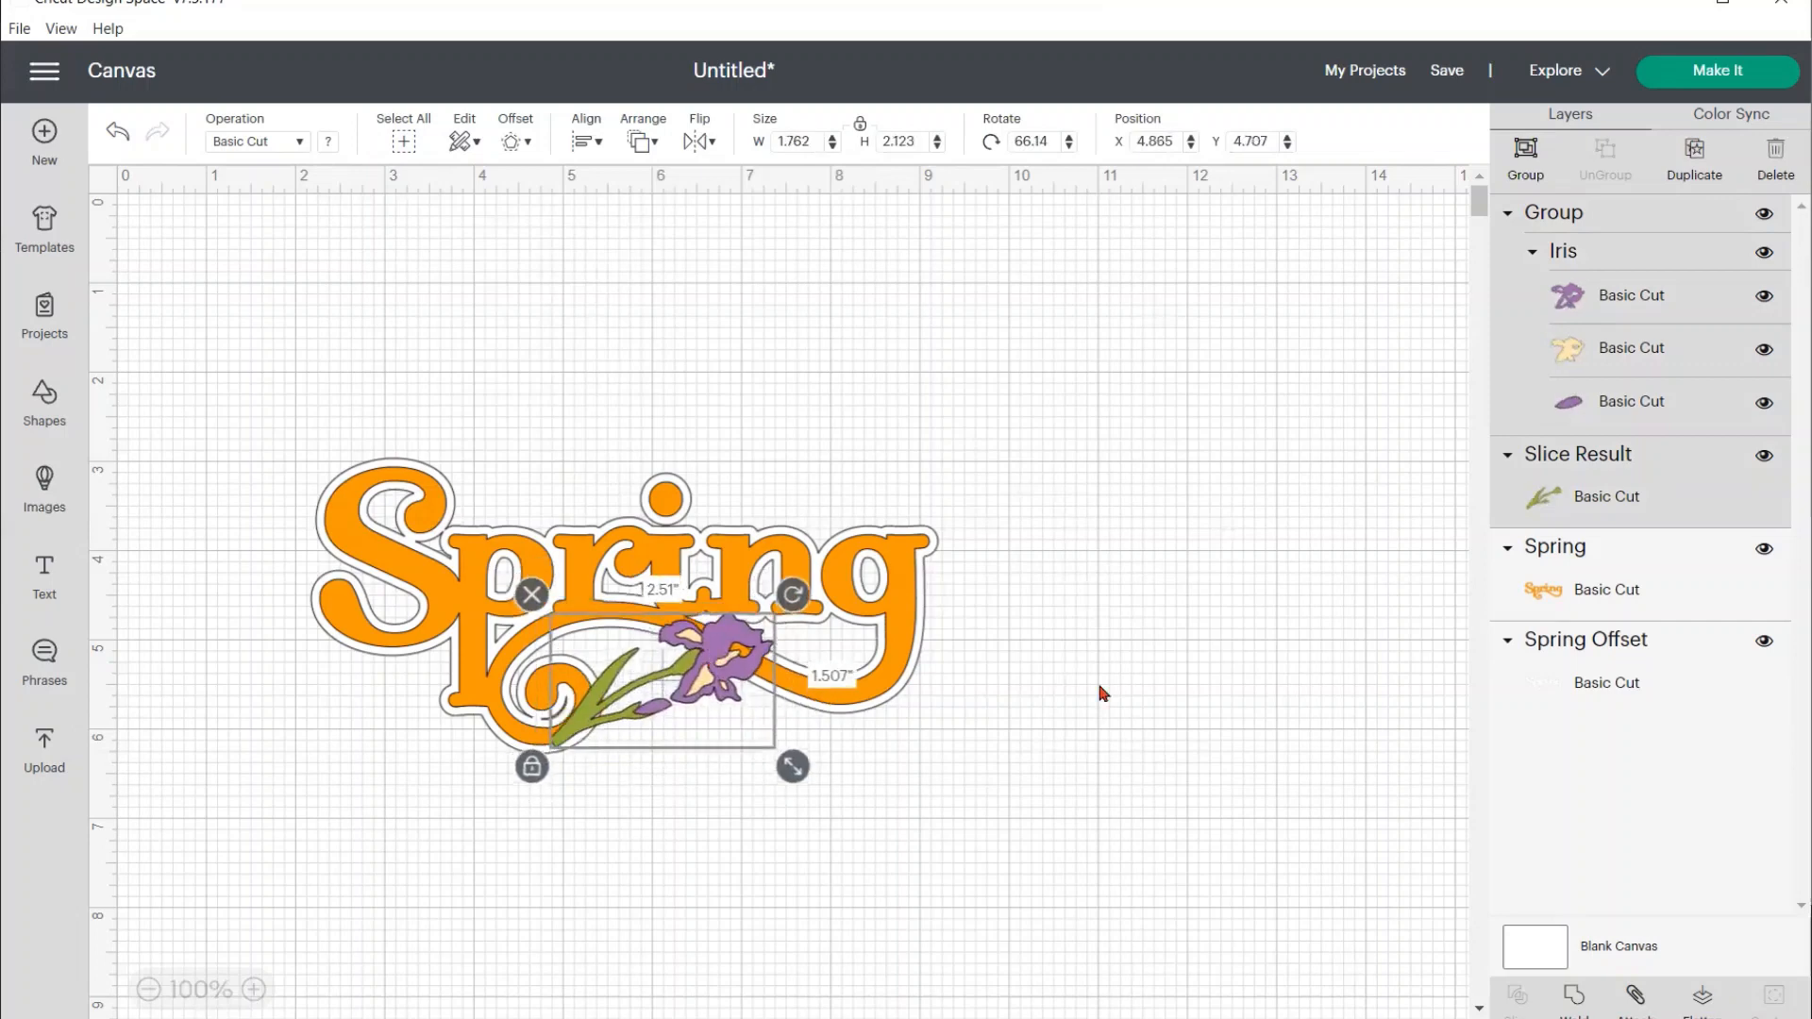
Send the green stem to the back, behind the orange lettering and its white offset
click(1547, 506)
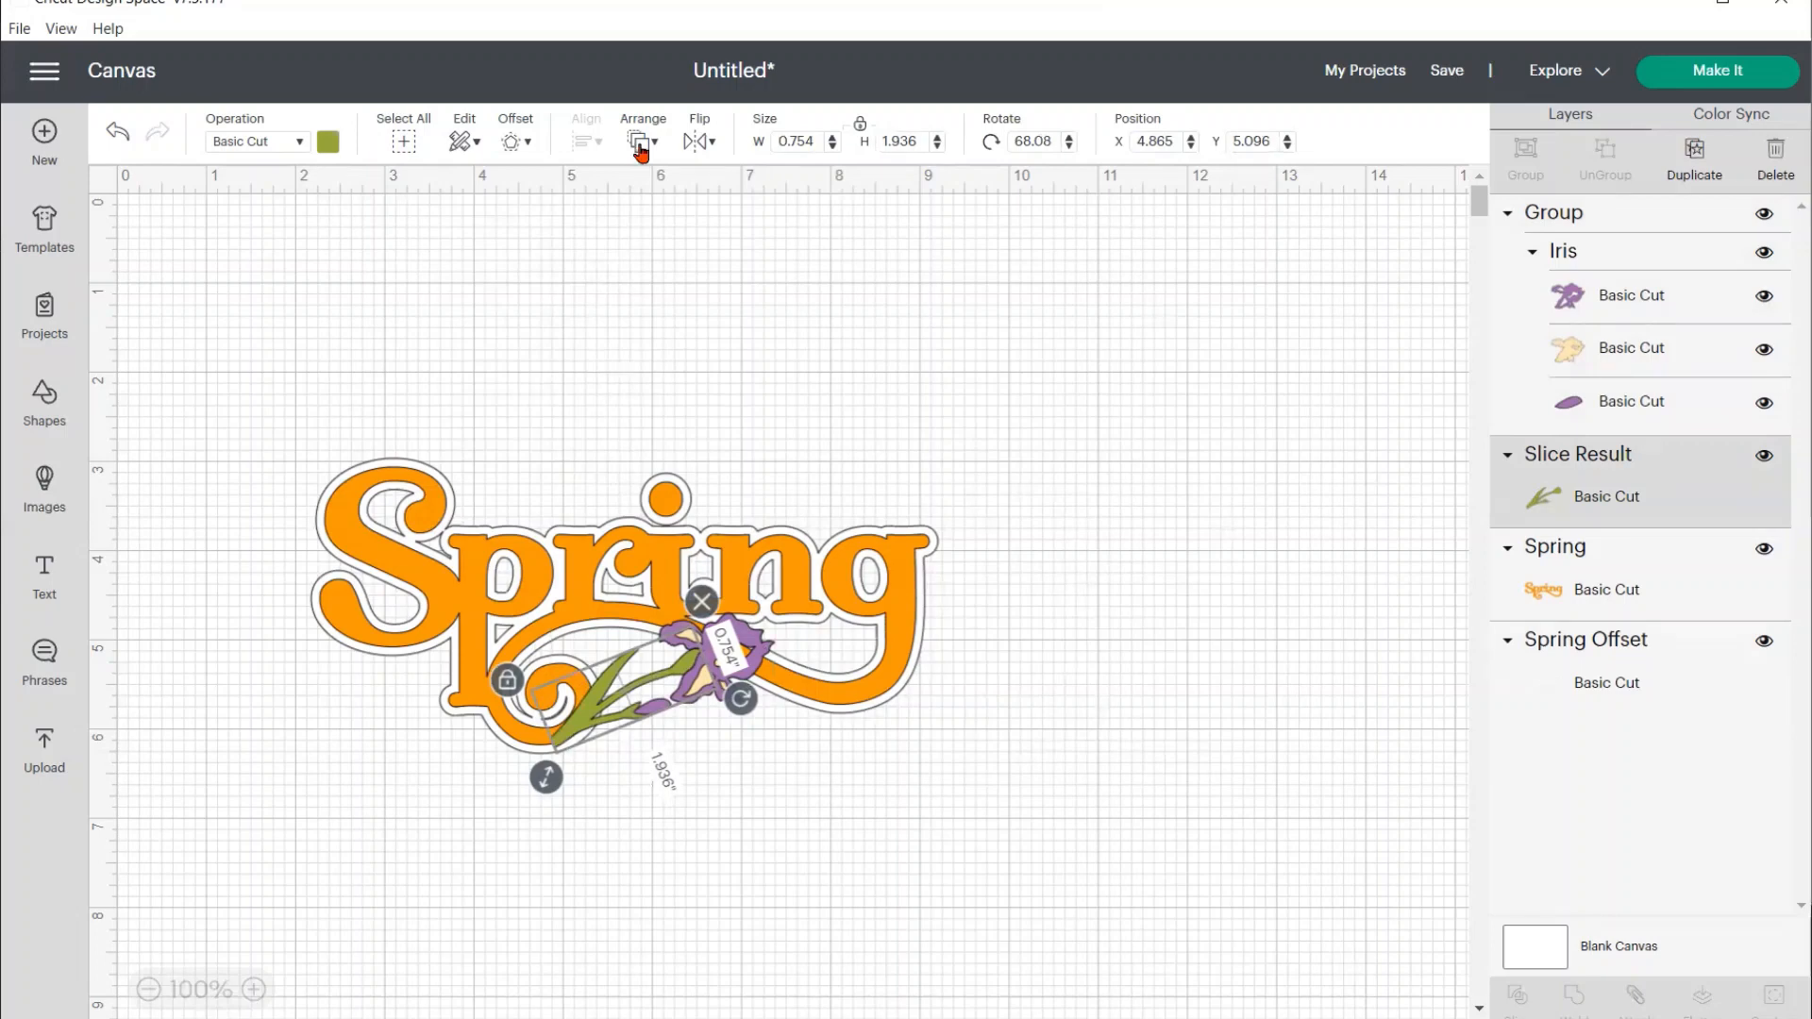
click(640, 144)
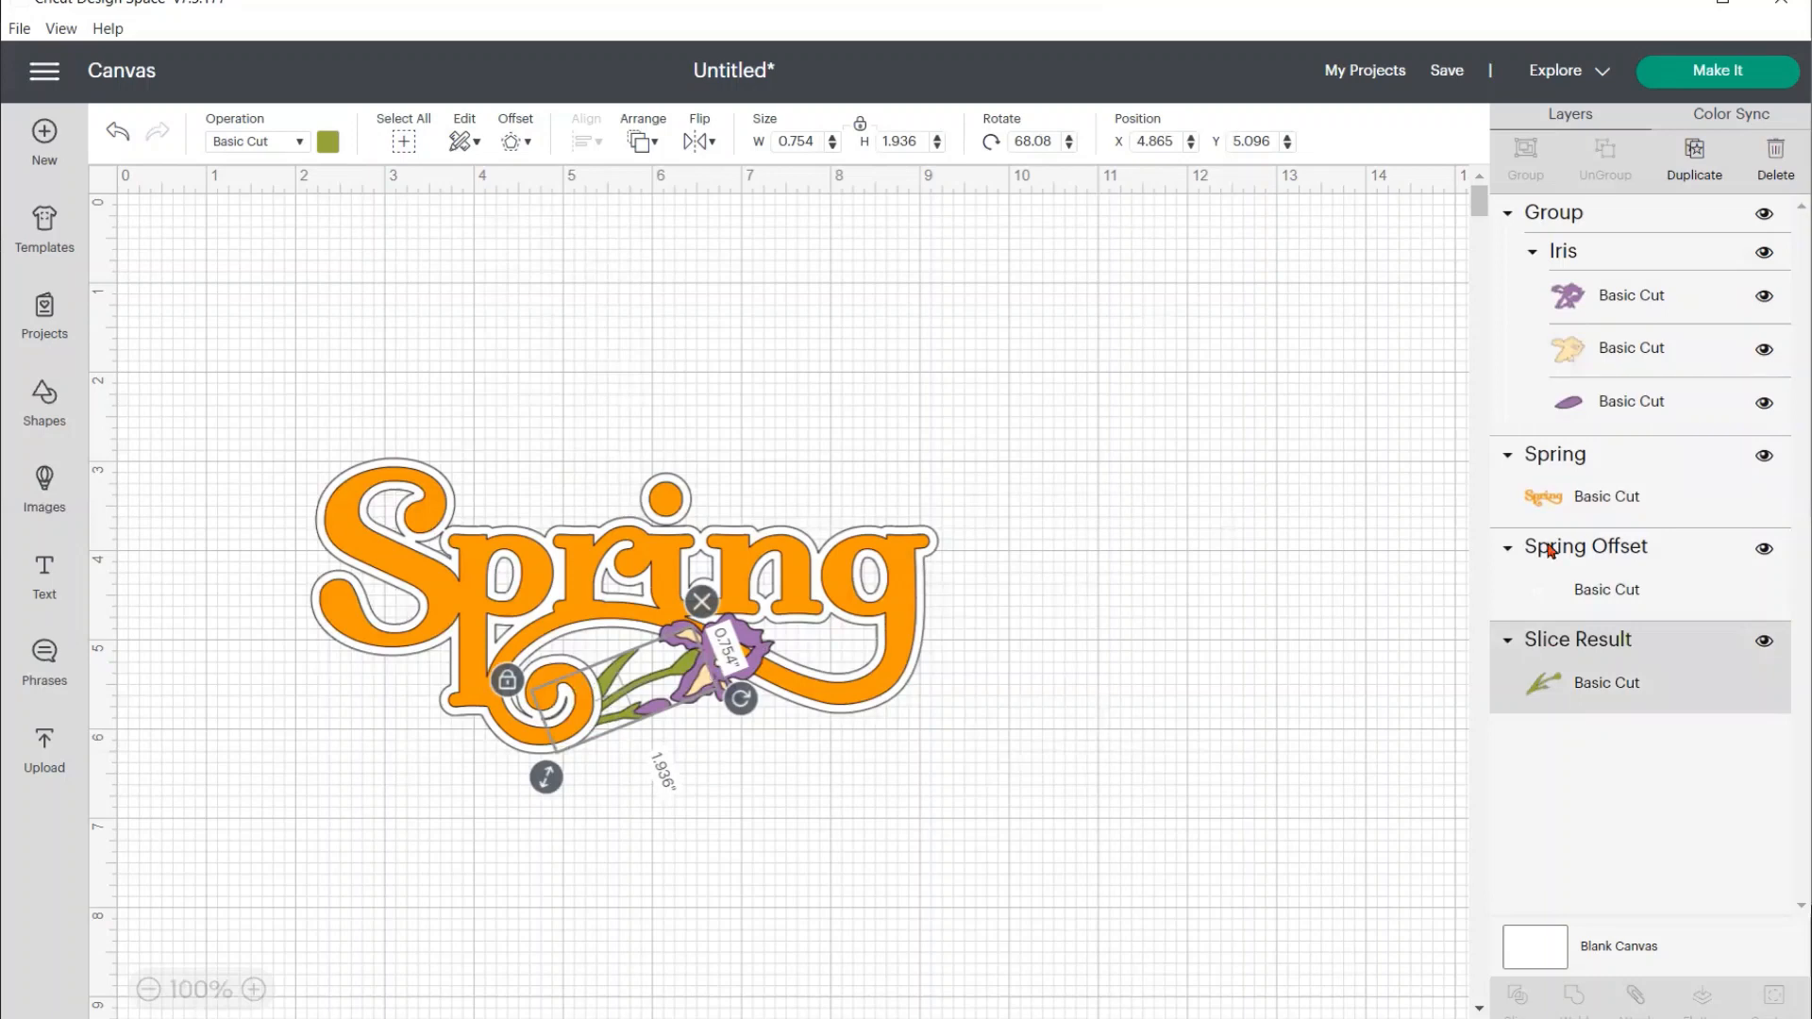
Hide the inner cut-out contour of the iris's cream layer so the bloom's centre is filled
click(1605, 298)
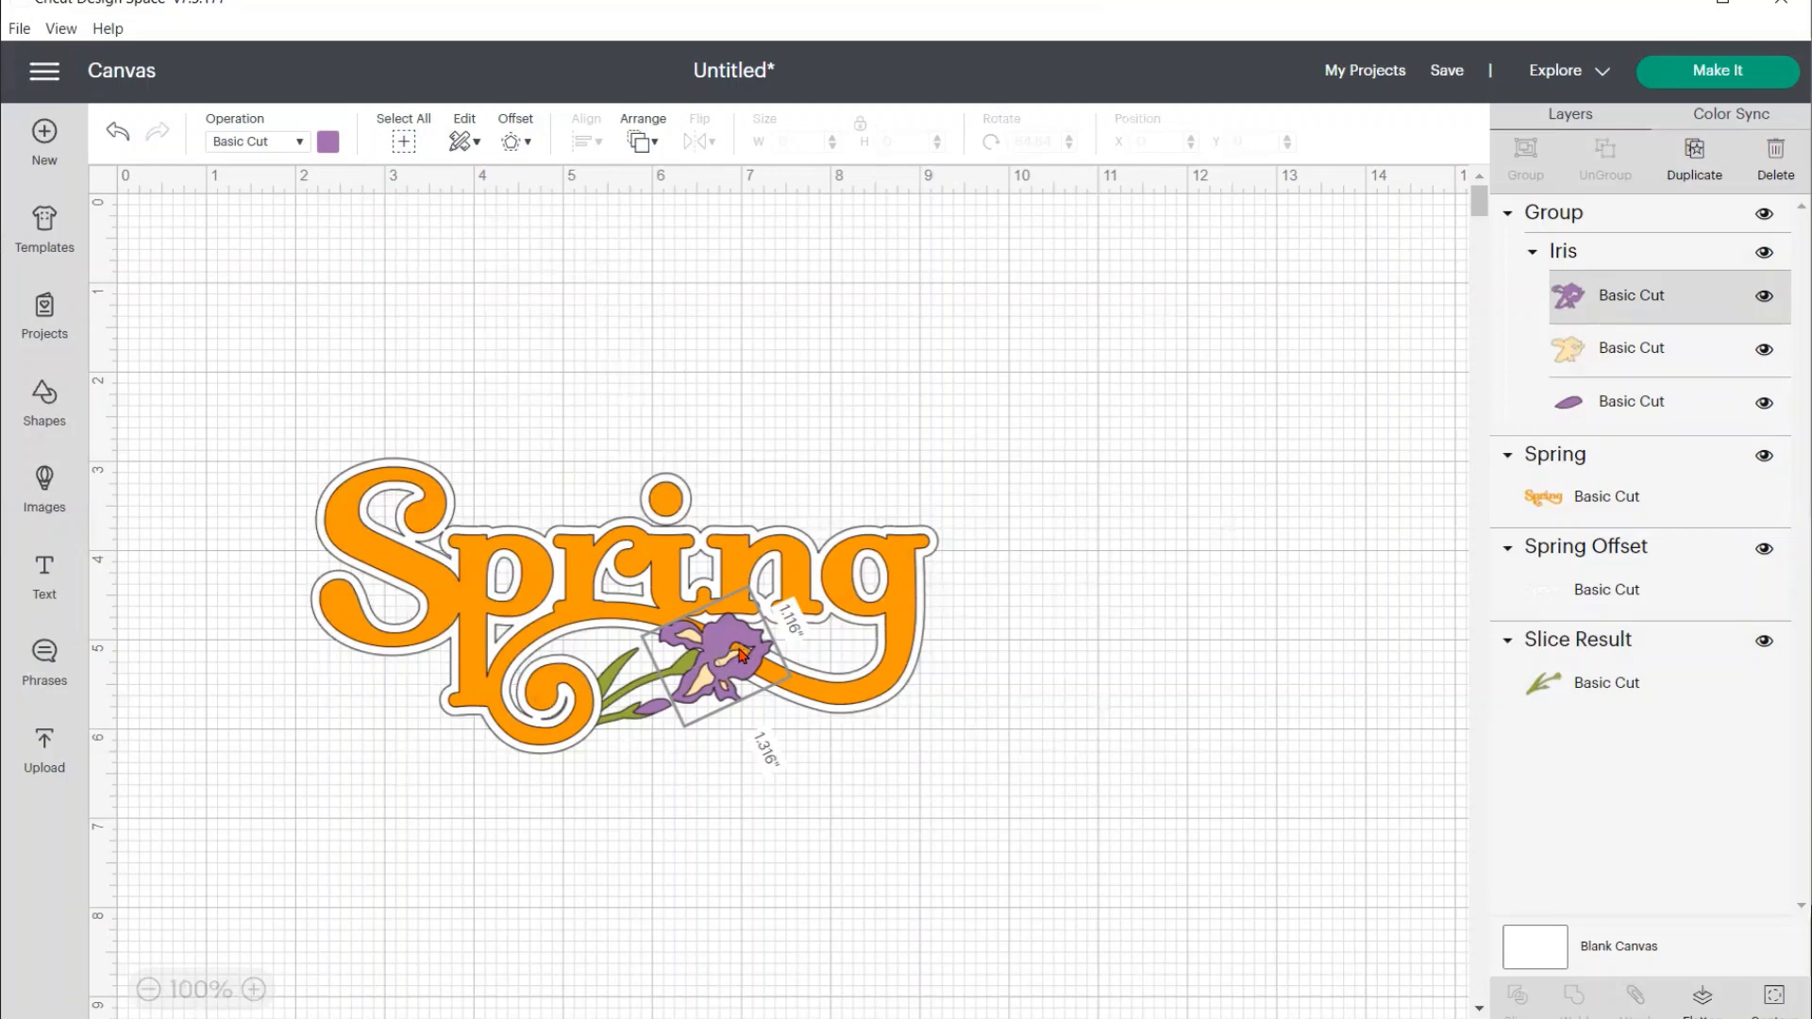
click(1567, 354)
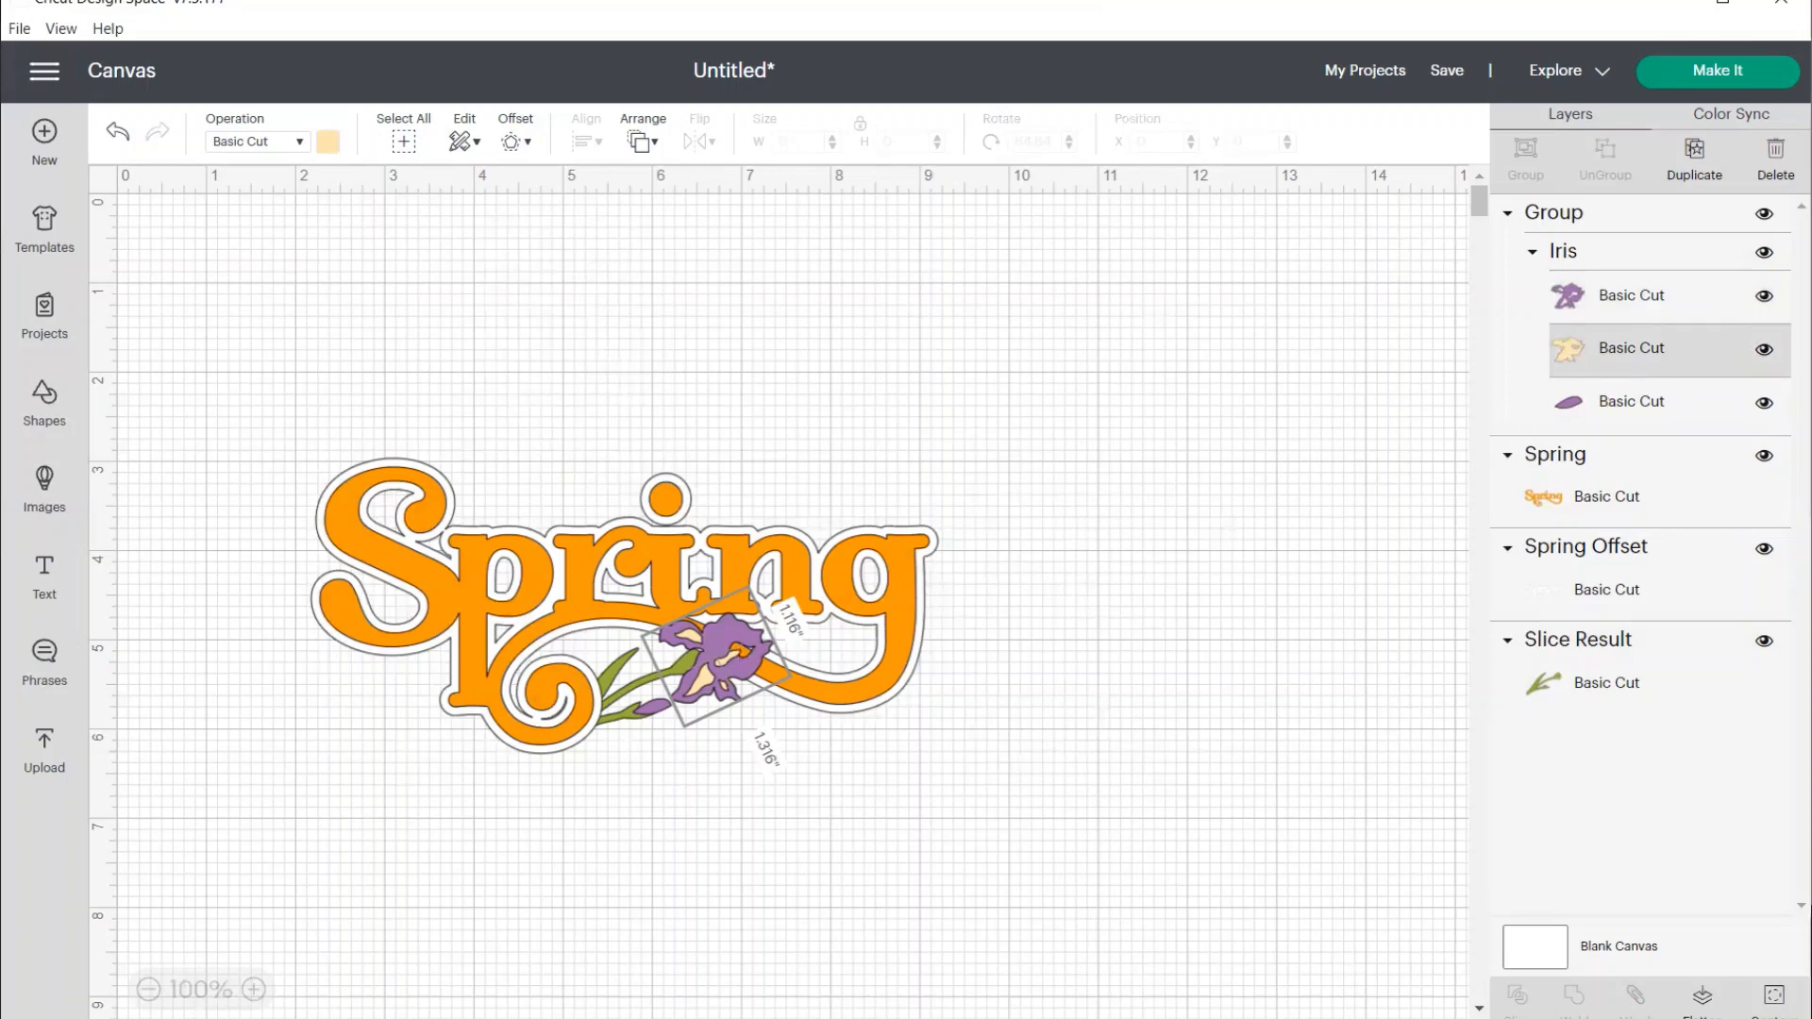
click(1773, 1002)
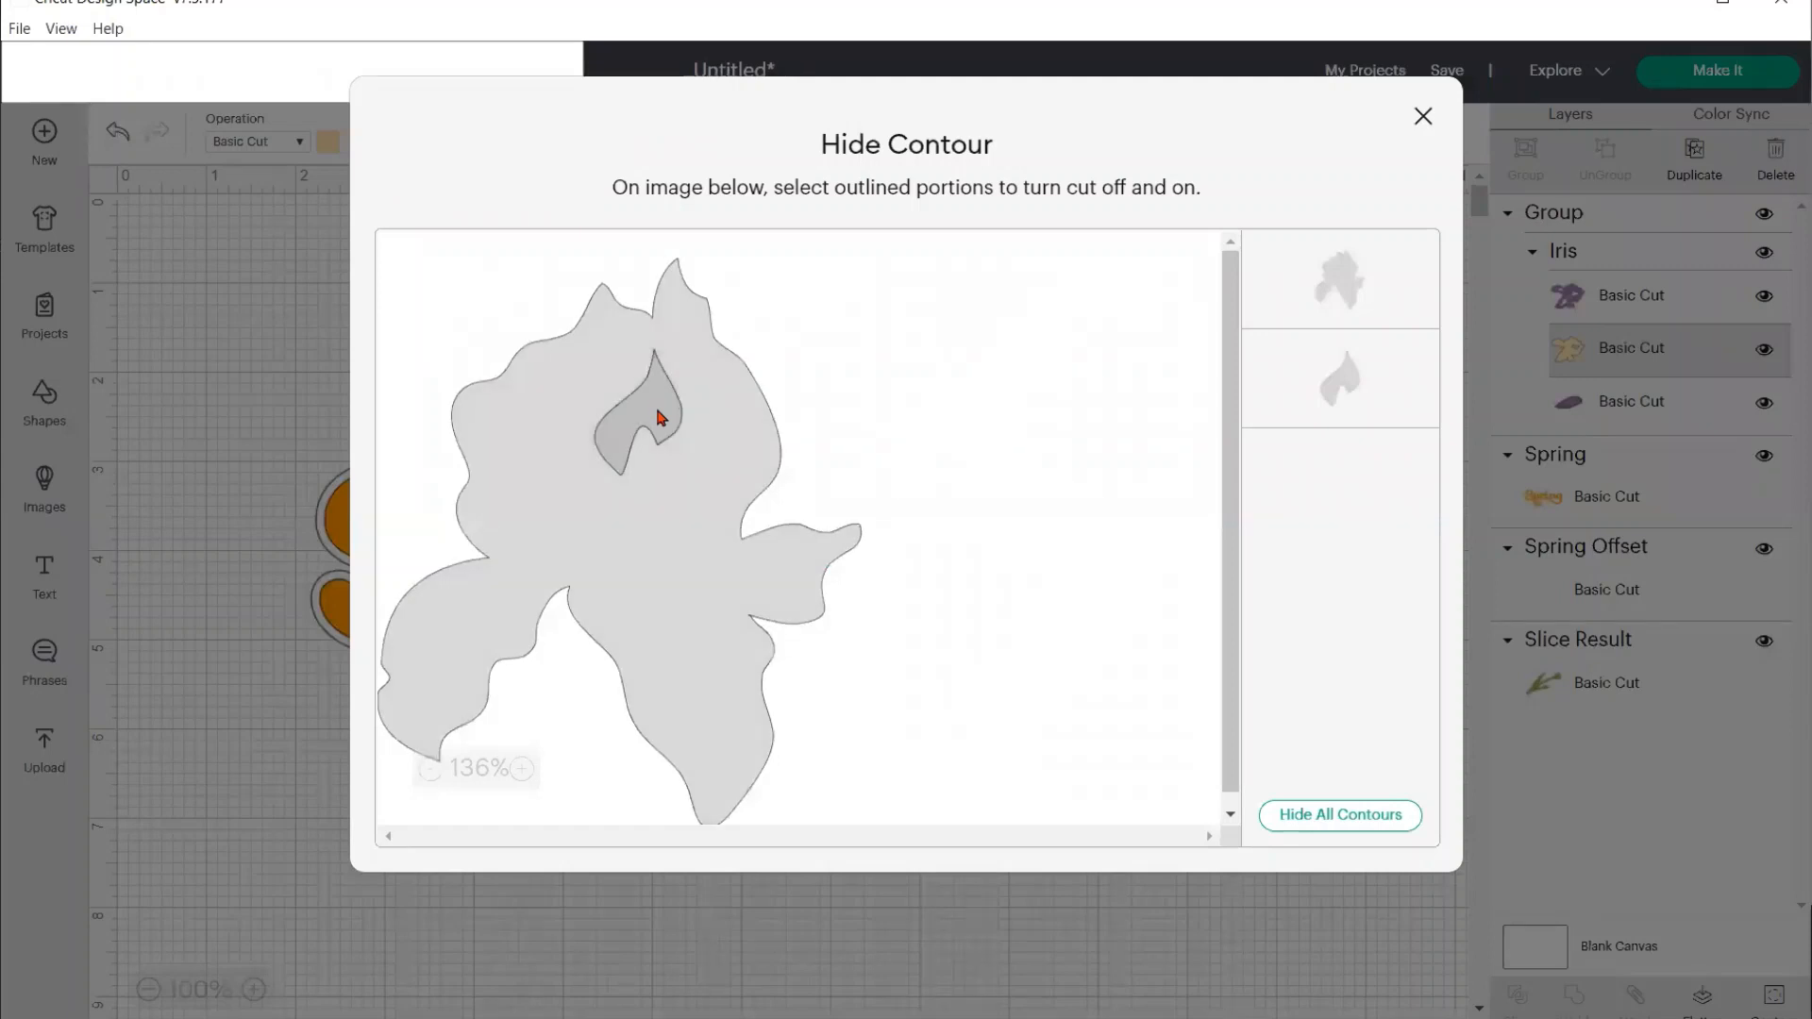
click(661, 417)
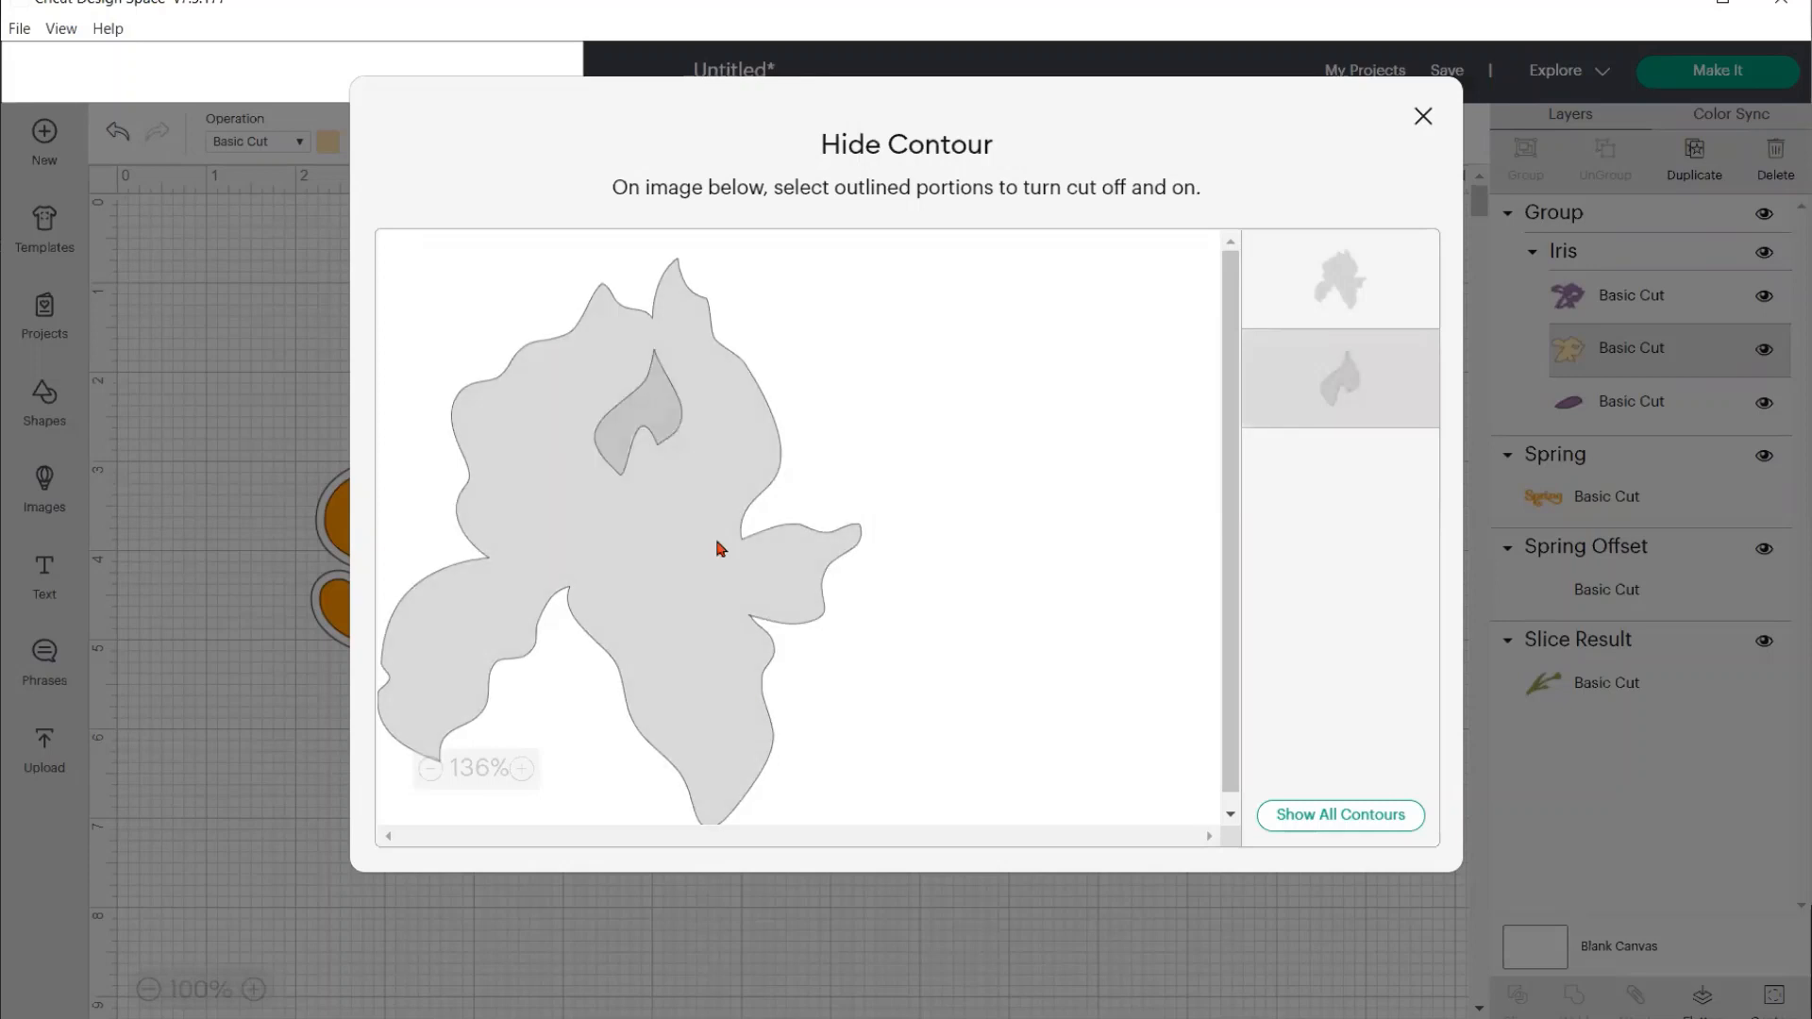
click(1087, 928)
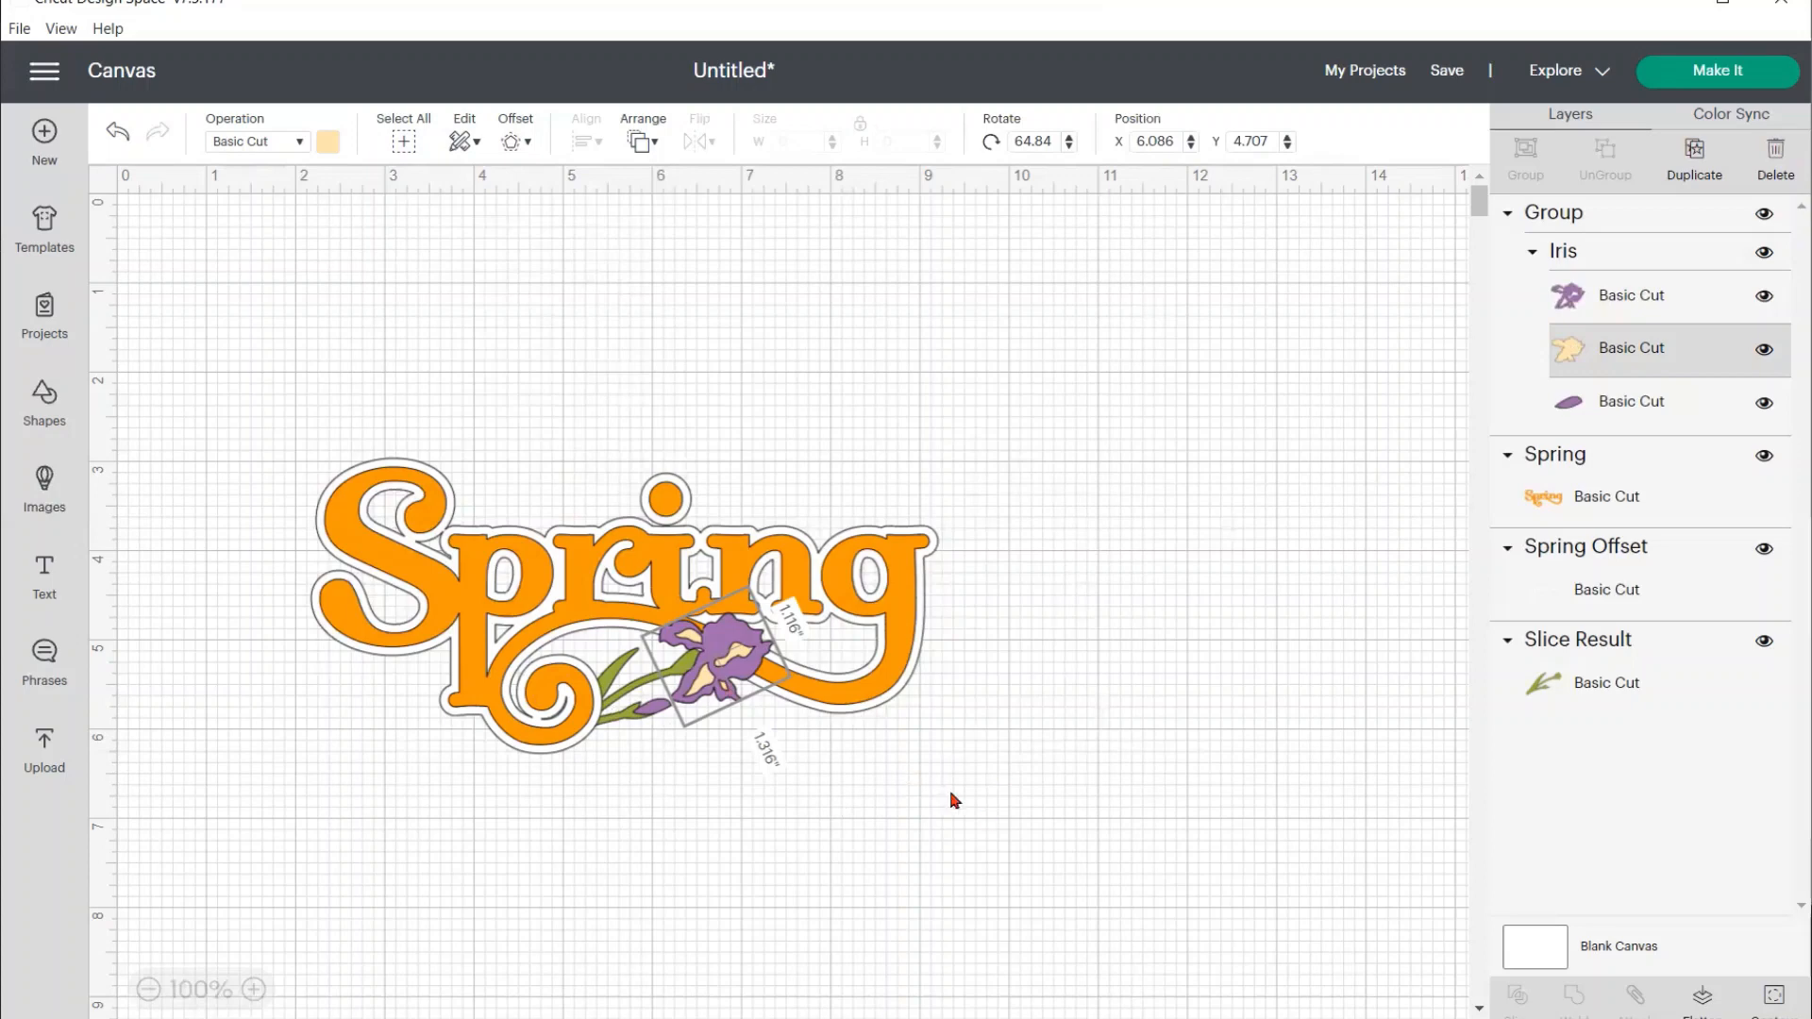
click(264, 415)
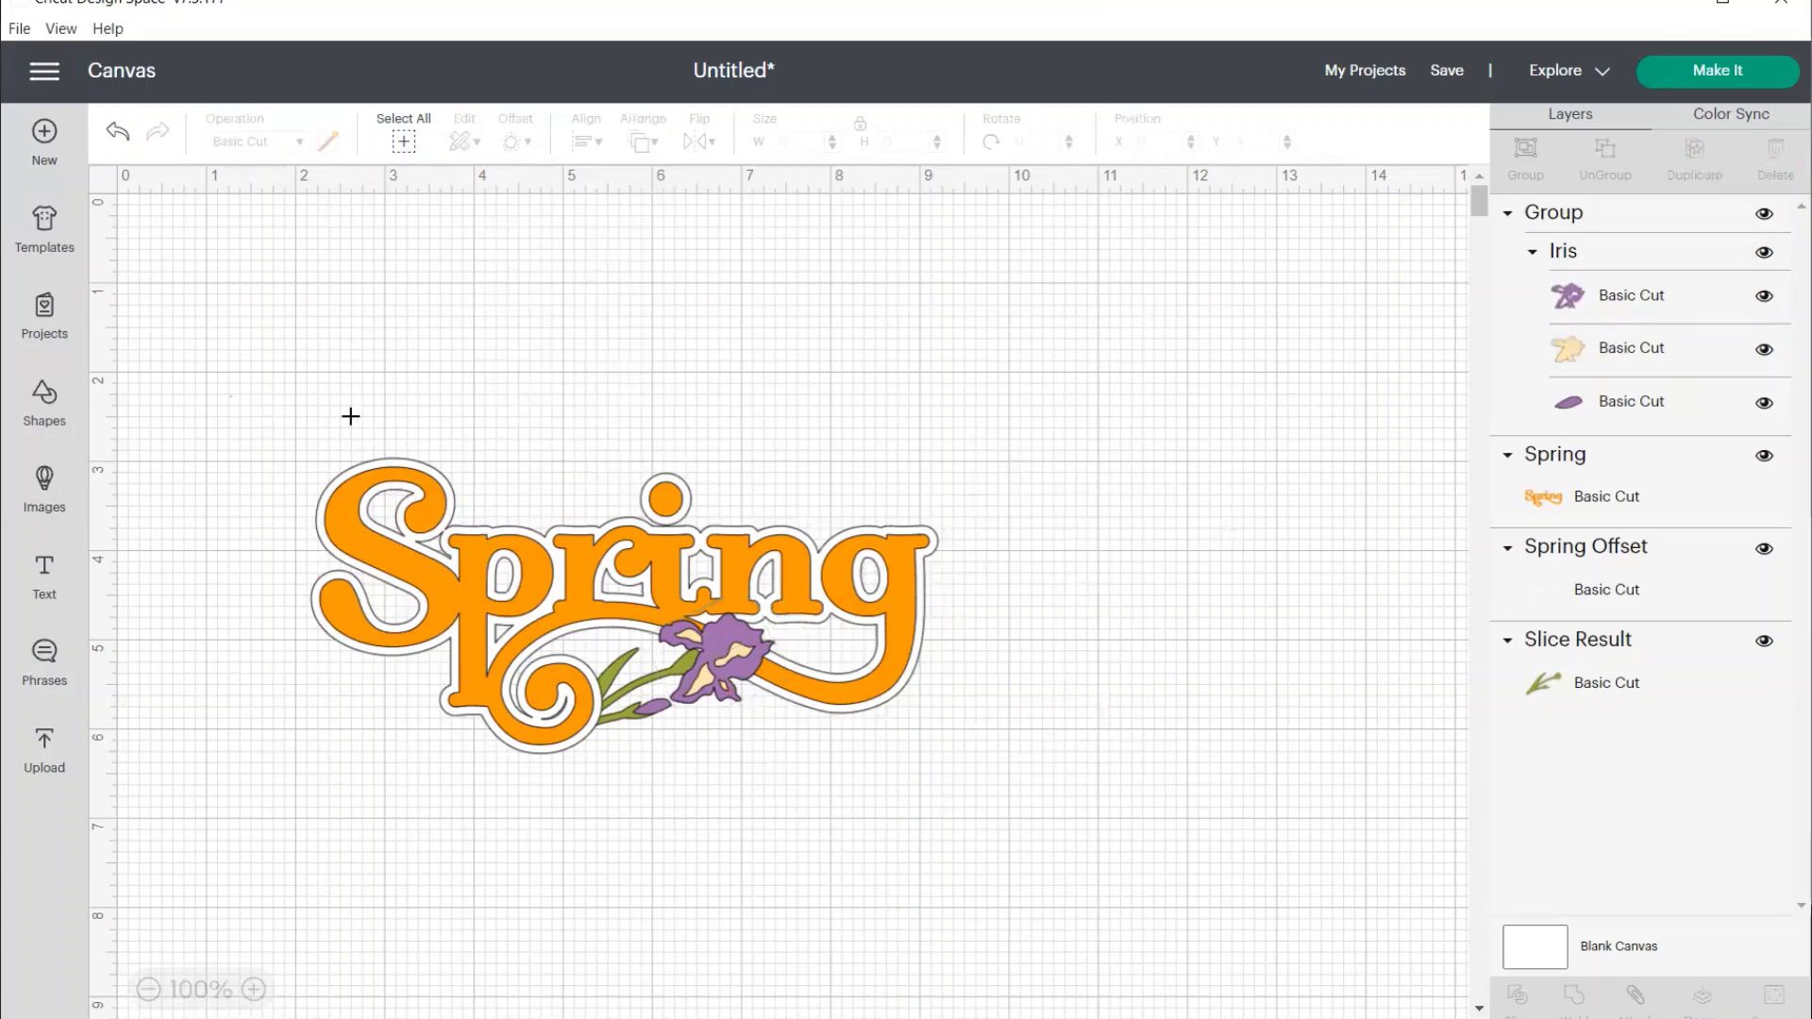
Add a welded 0.097 in offset with rounded corners around the entire lettering and iris design
drag(1096, 848, 1096, 857)
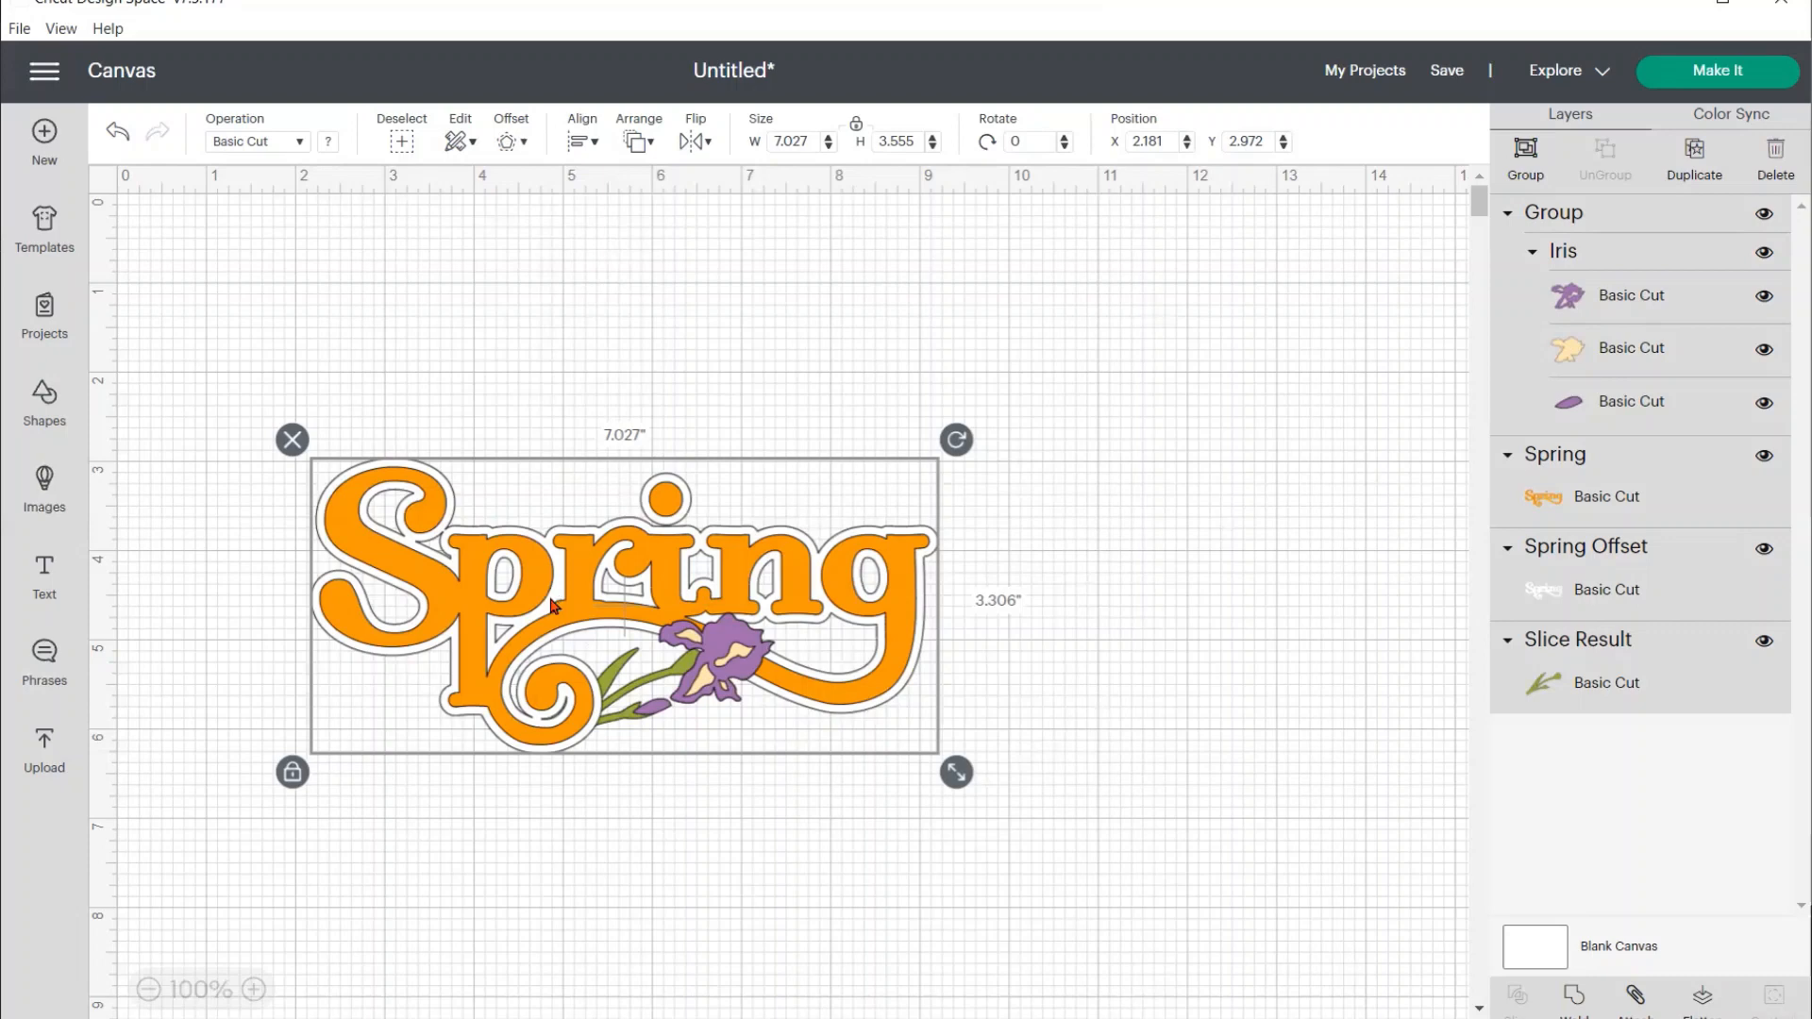
click(507, 143)
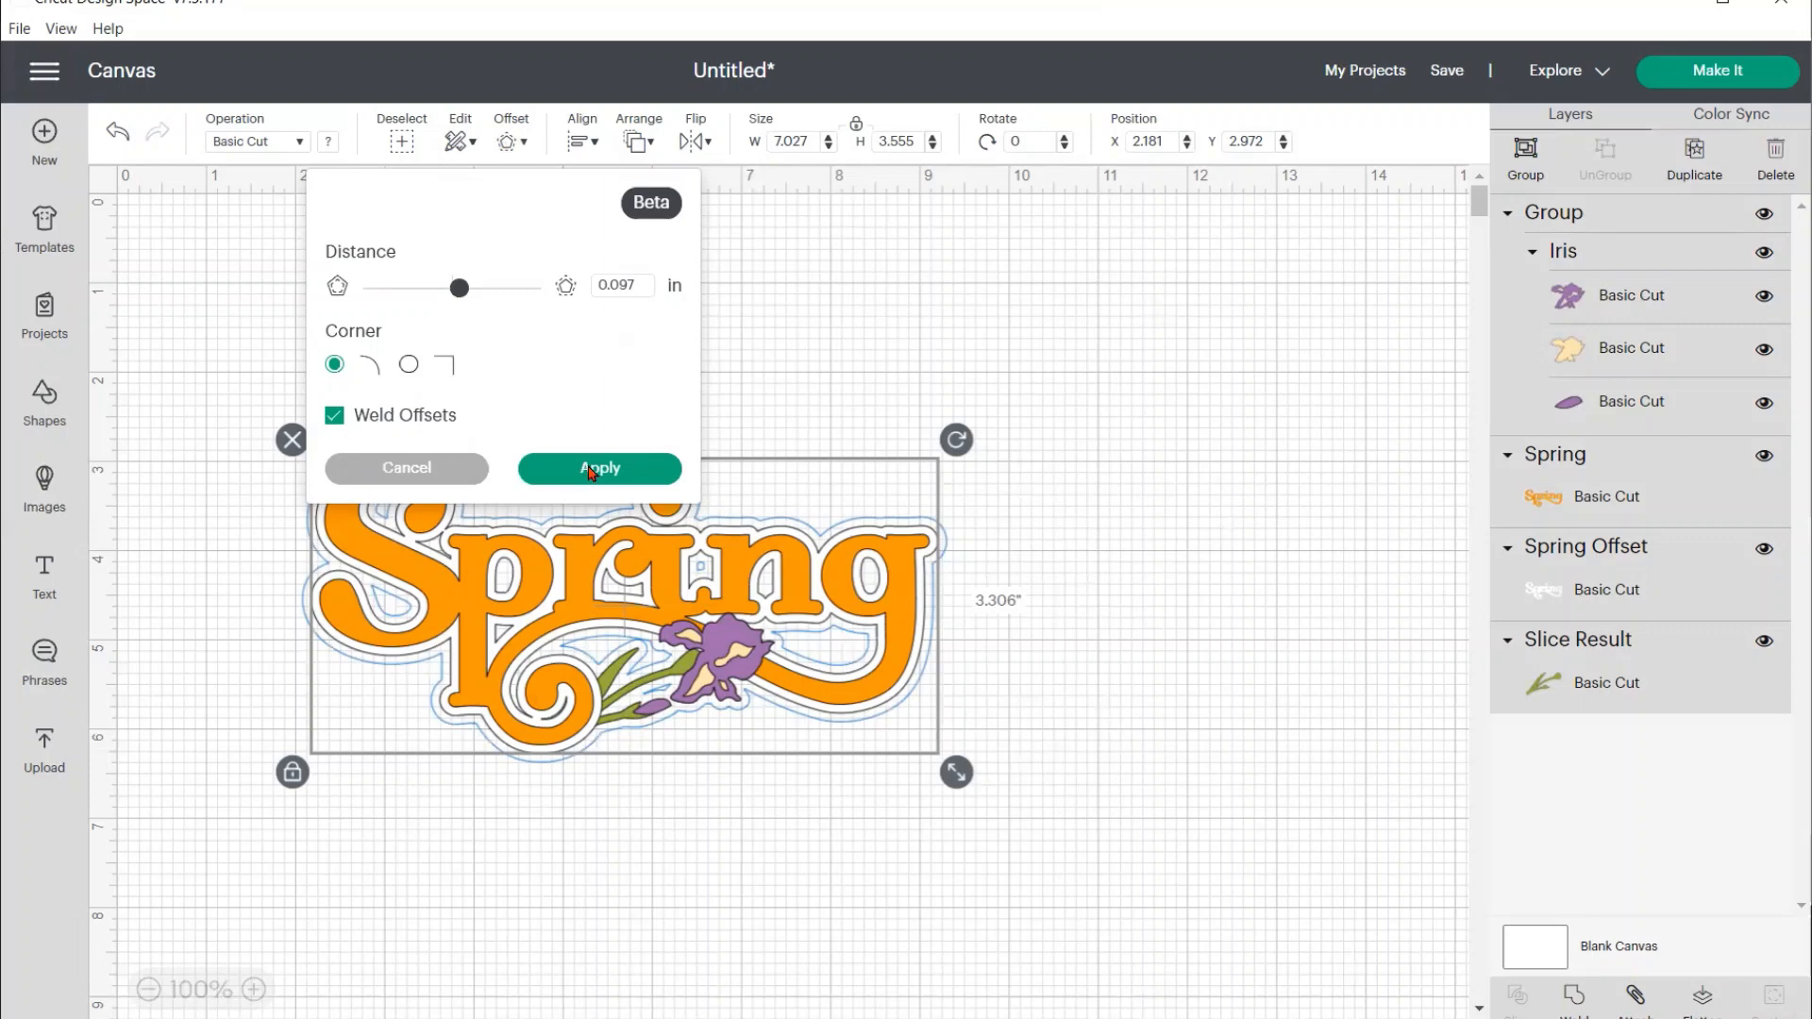
click(589, 472)
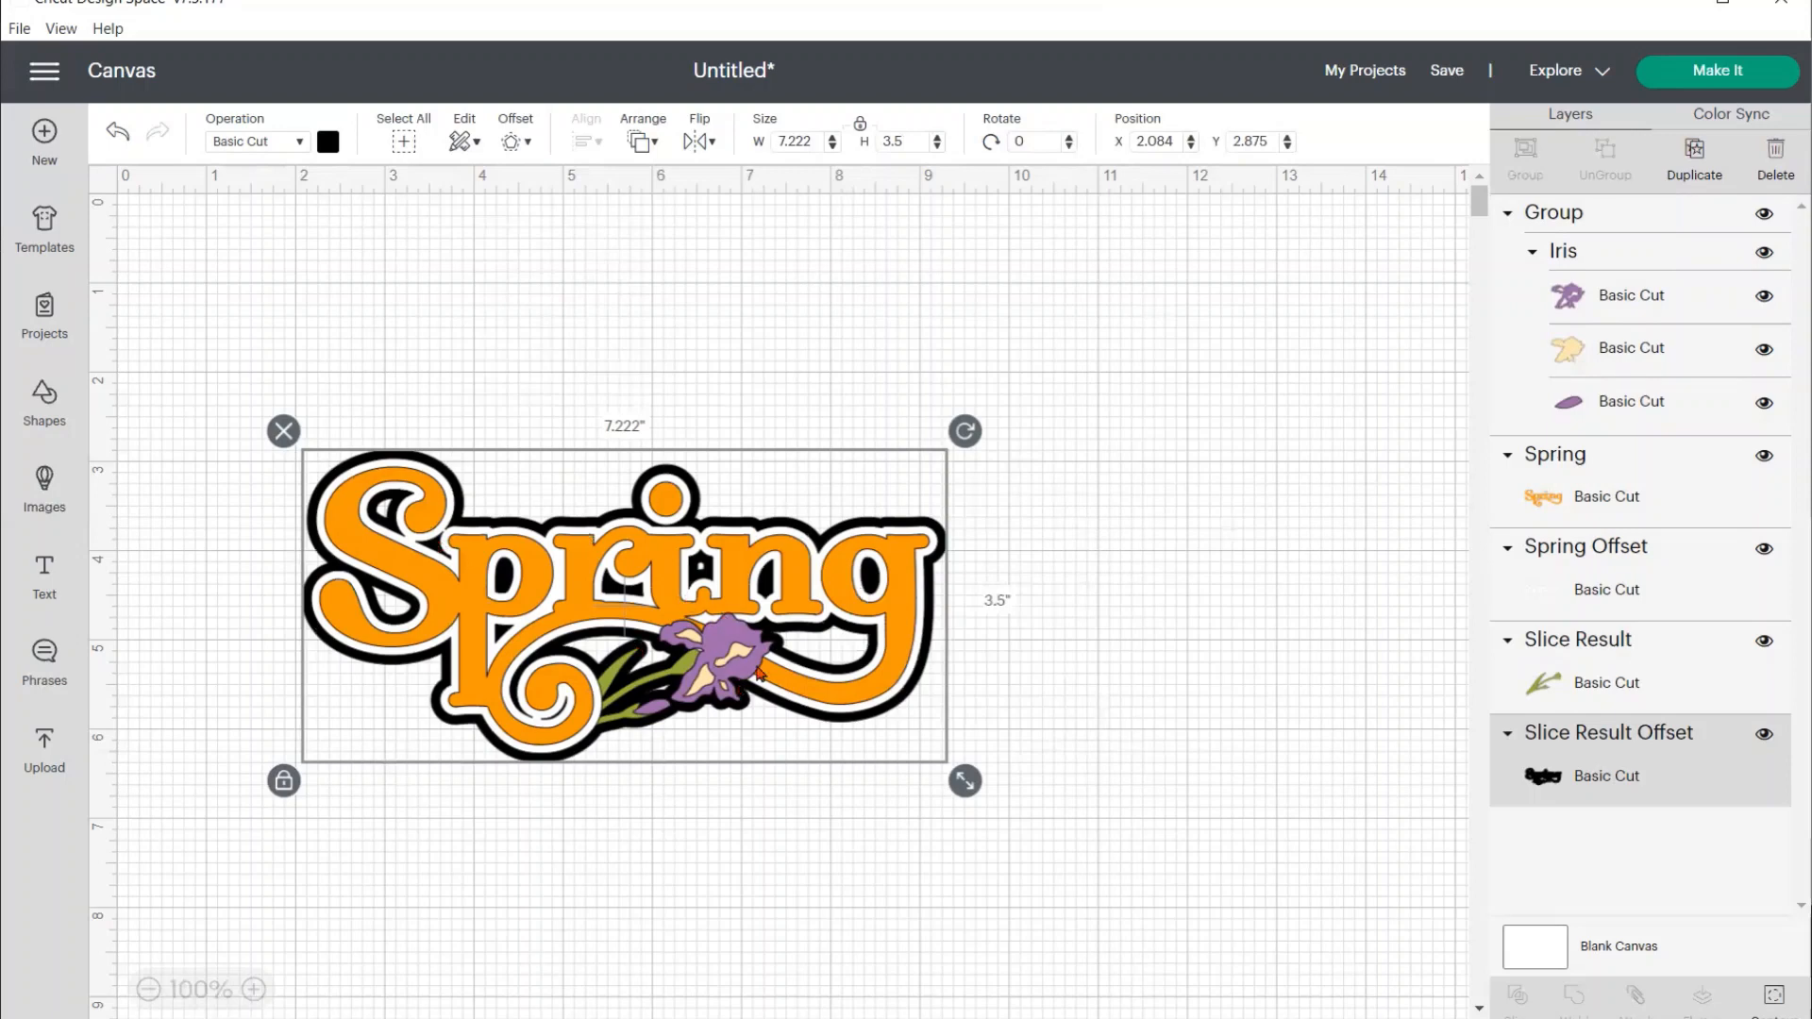
Compare the medium green and the stem's olive on the new outer offset, and colour it medium green
click(327, 143)
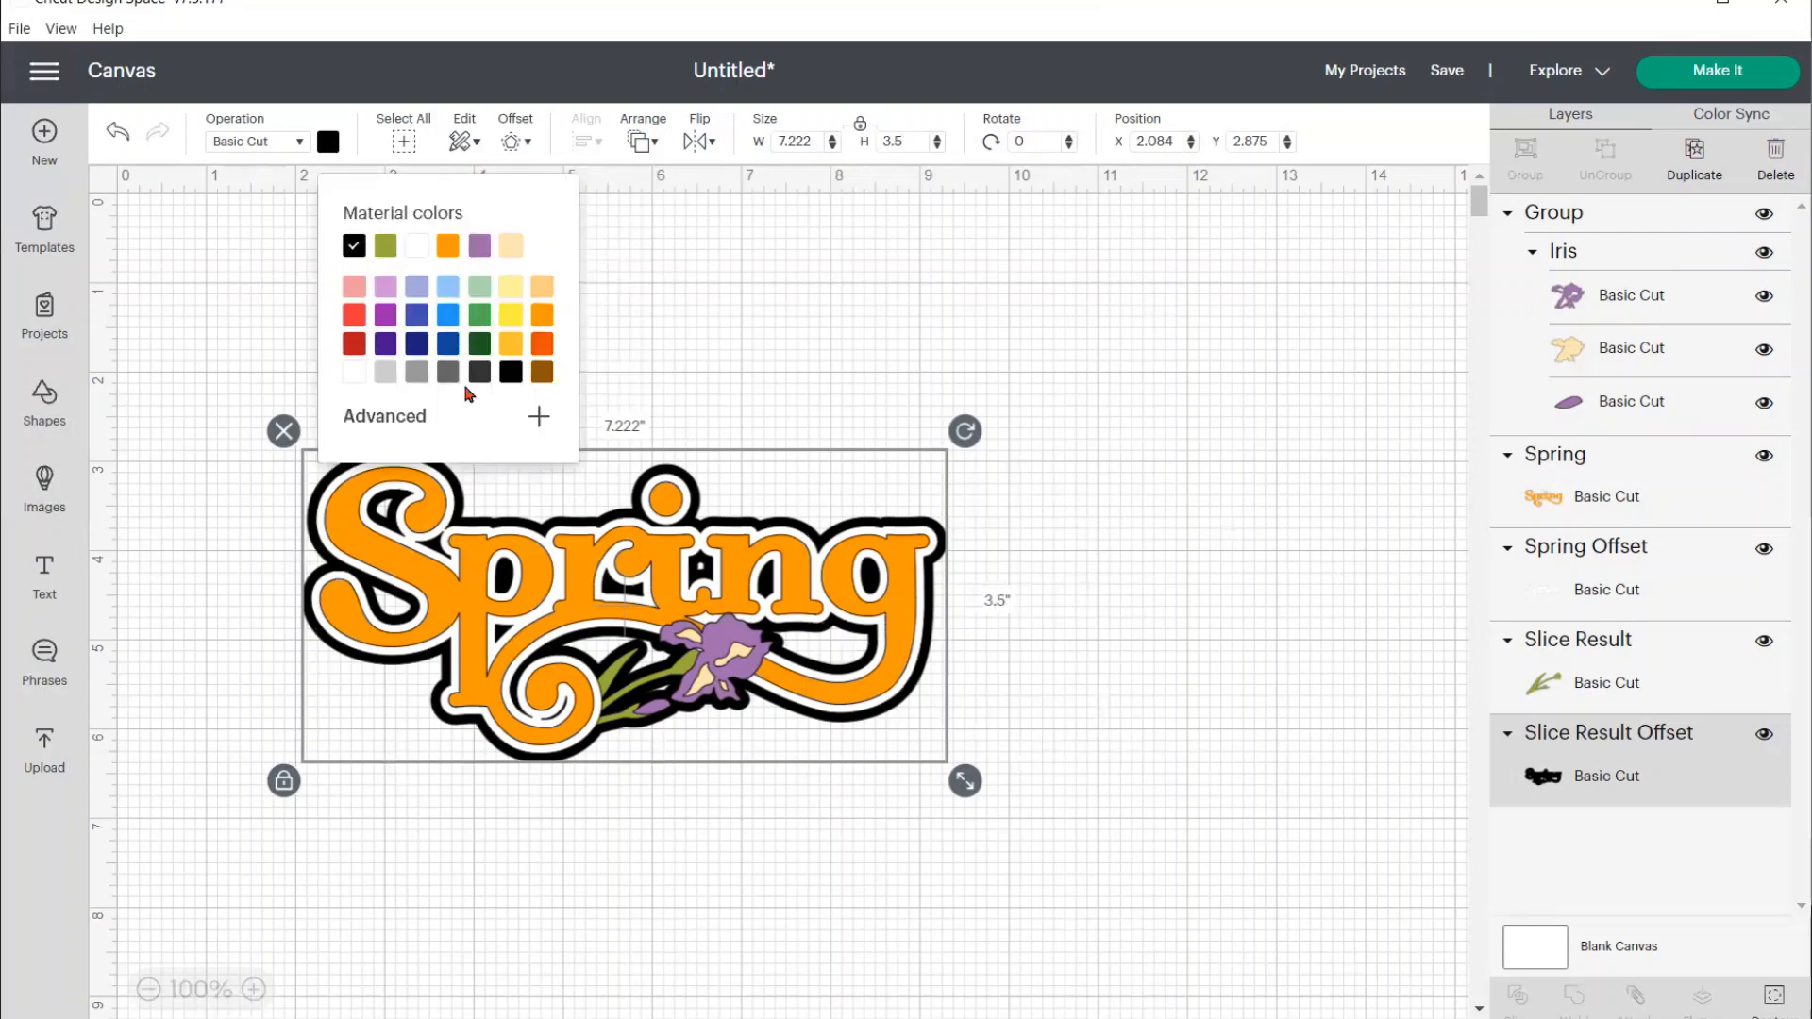
click(476, 317)
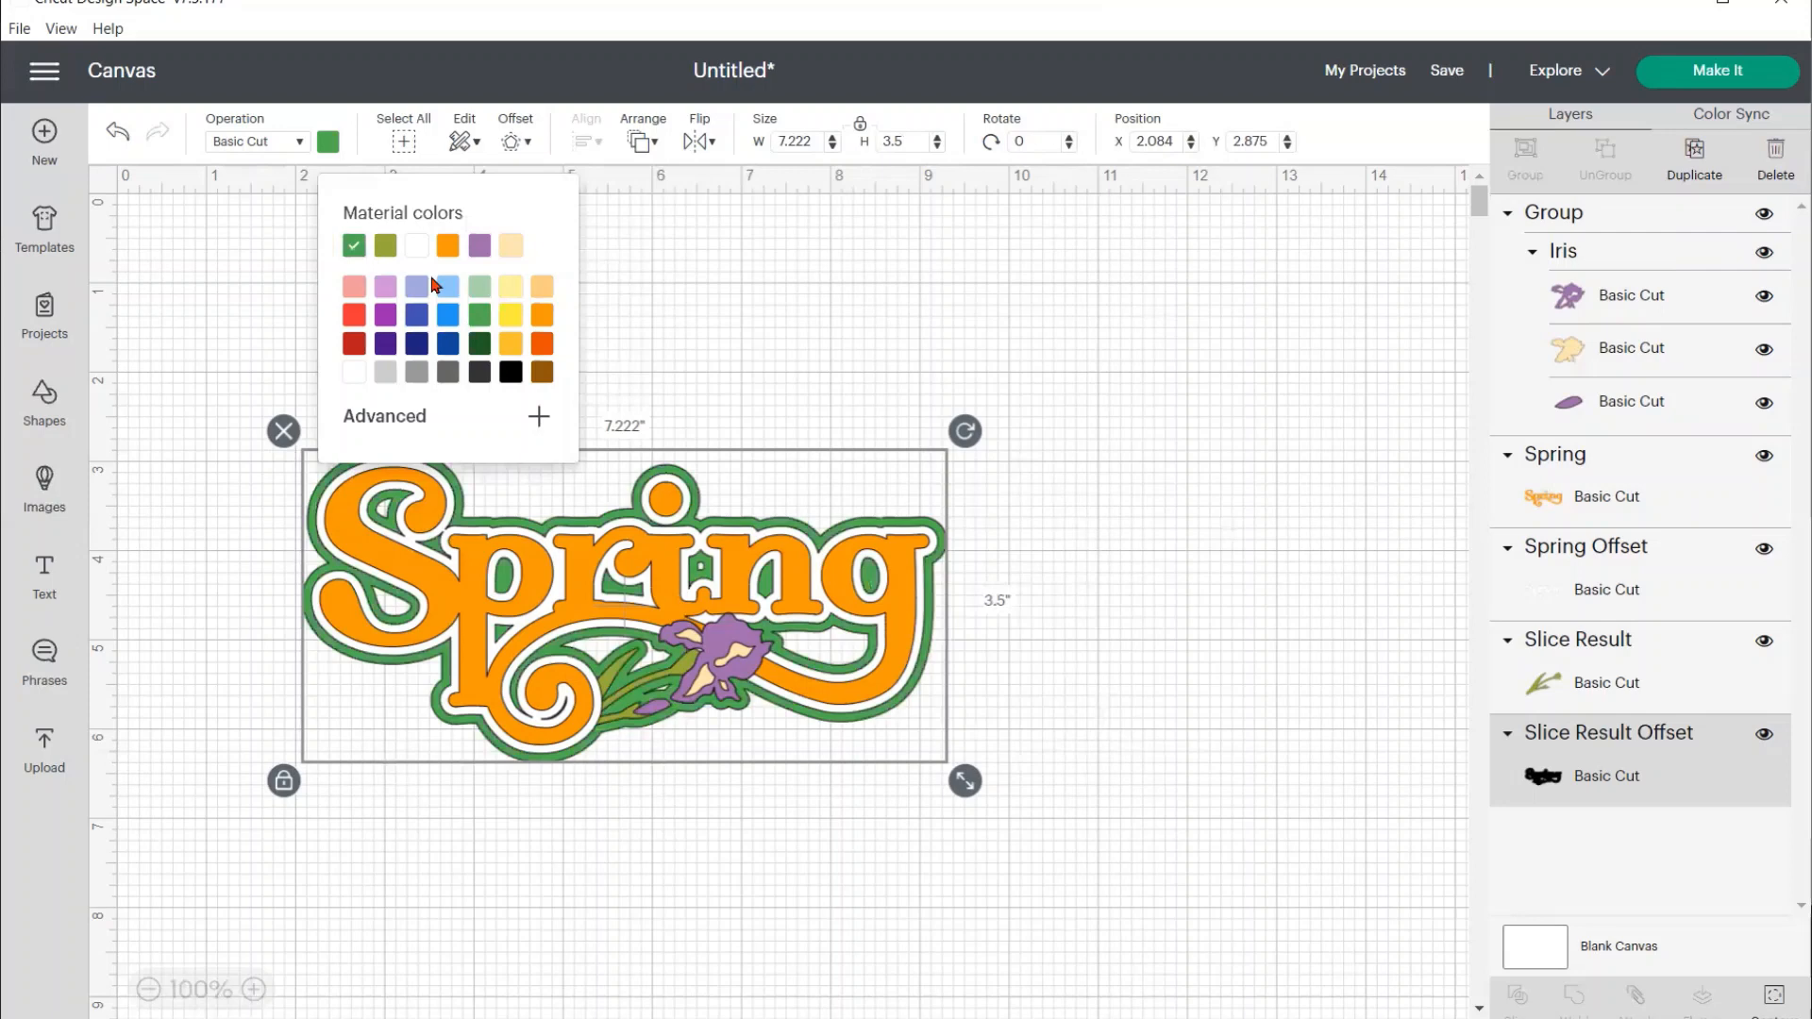
click(385, 246)
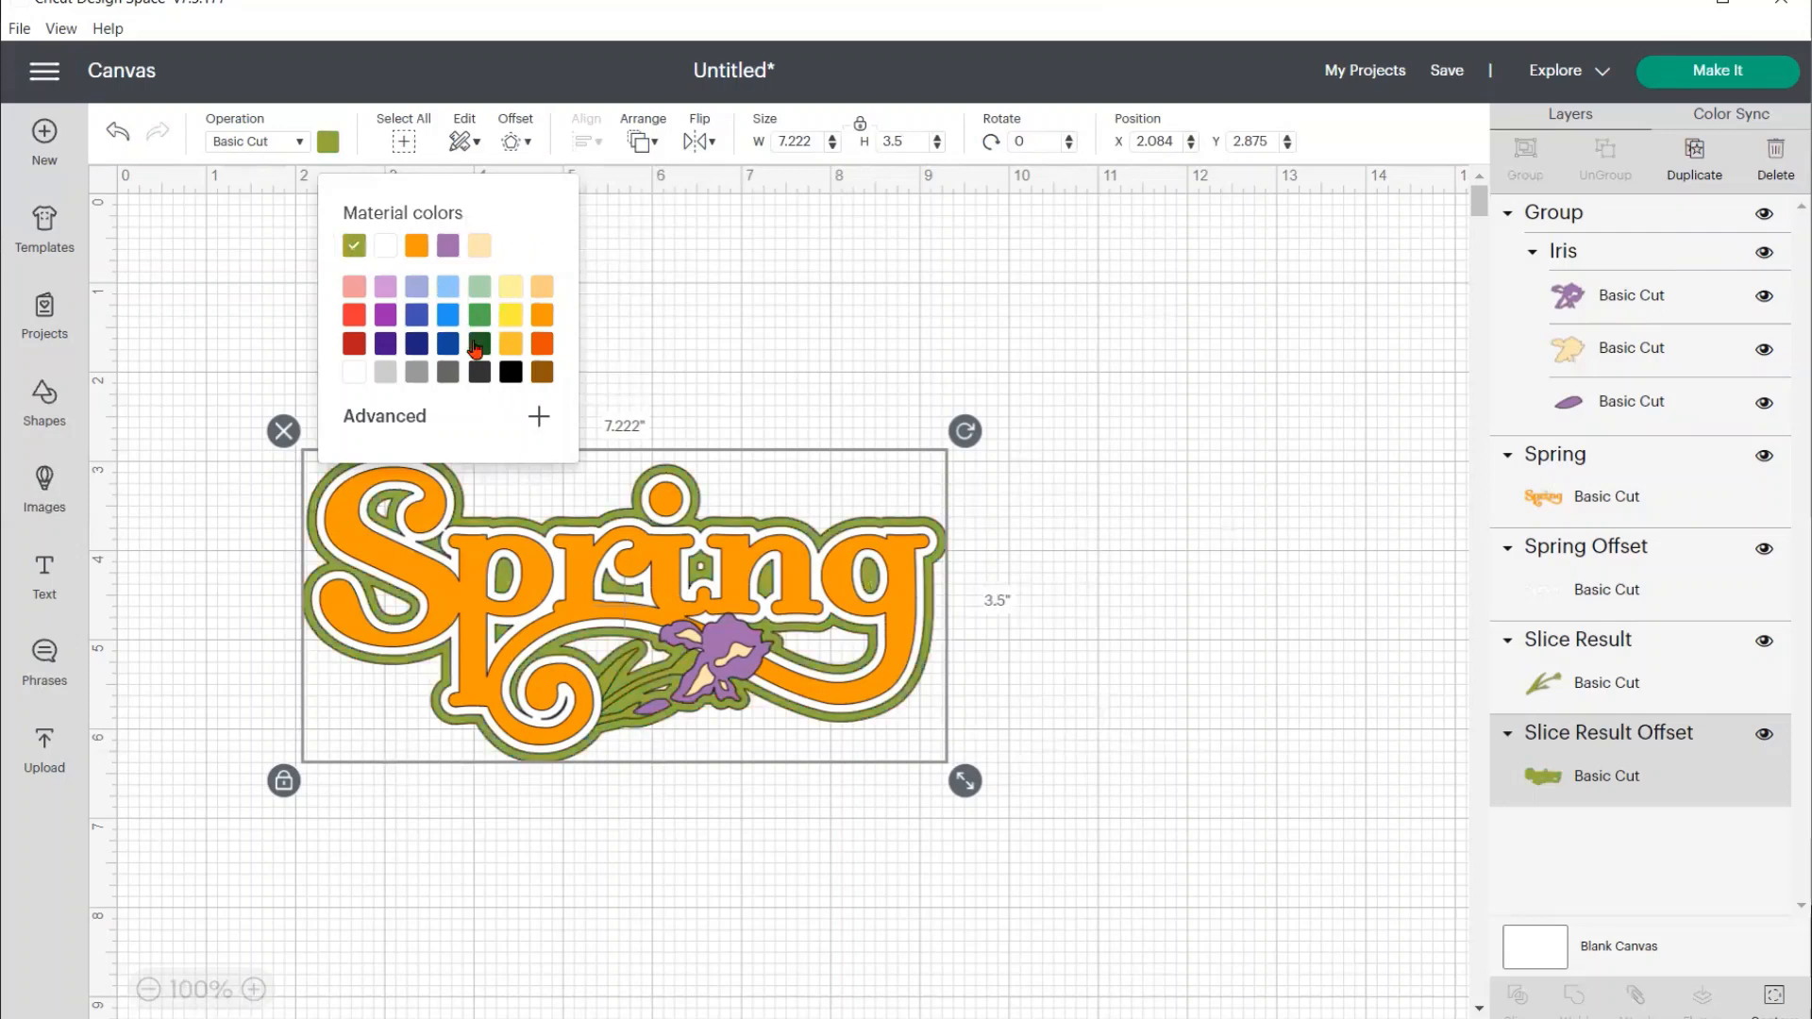
click(481, 323)
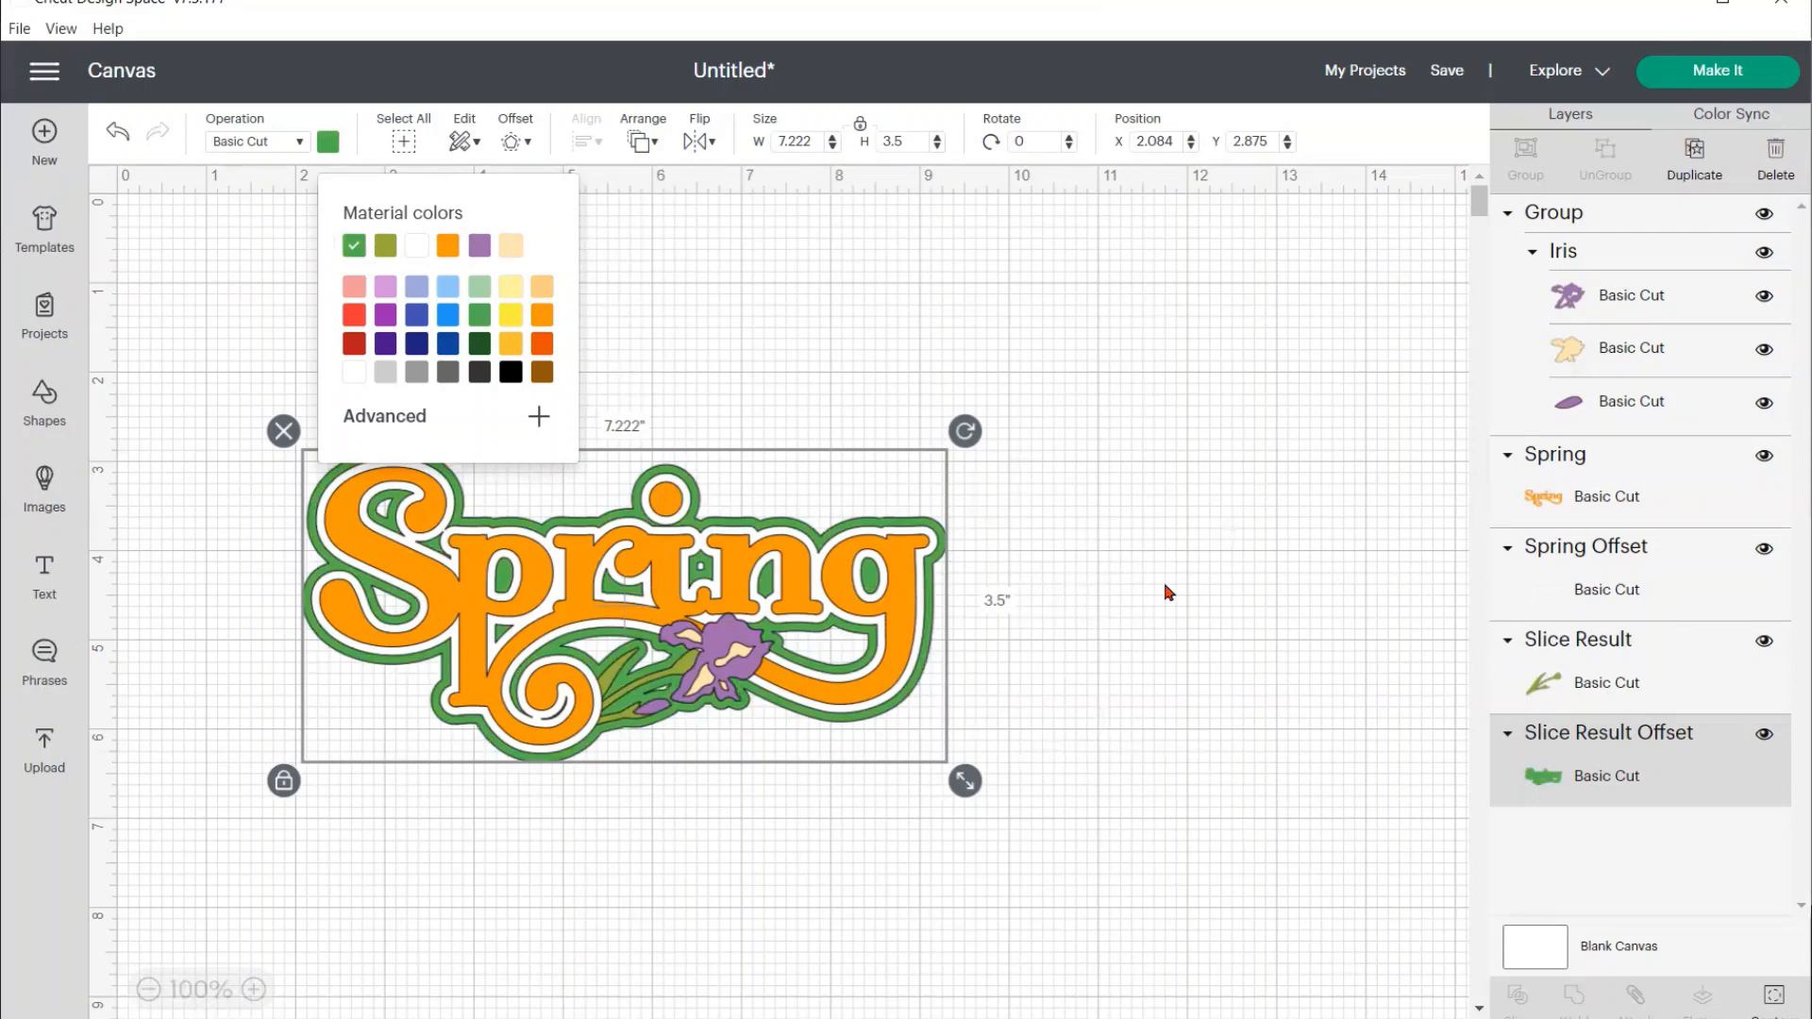
click(218, 363)
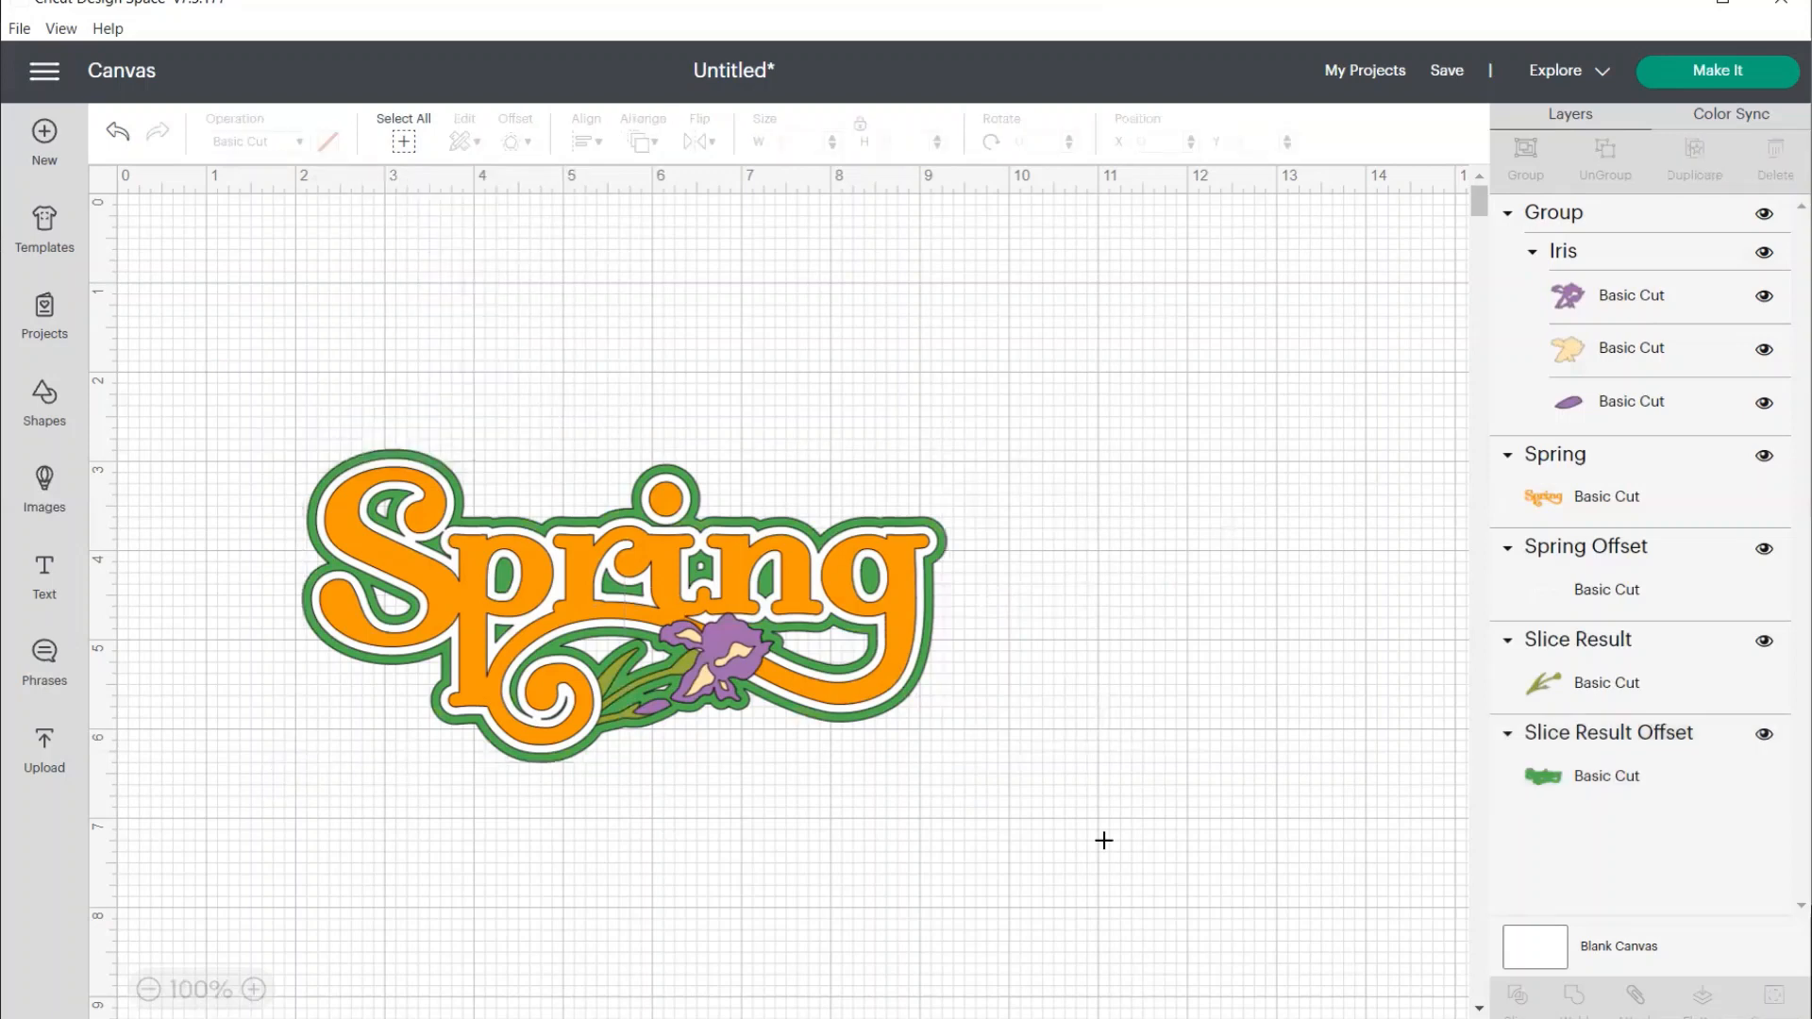
Move the whole design to about X 0.38, Y 1.90 and group all its layers together
key(ctrl+a)
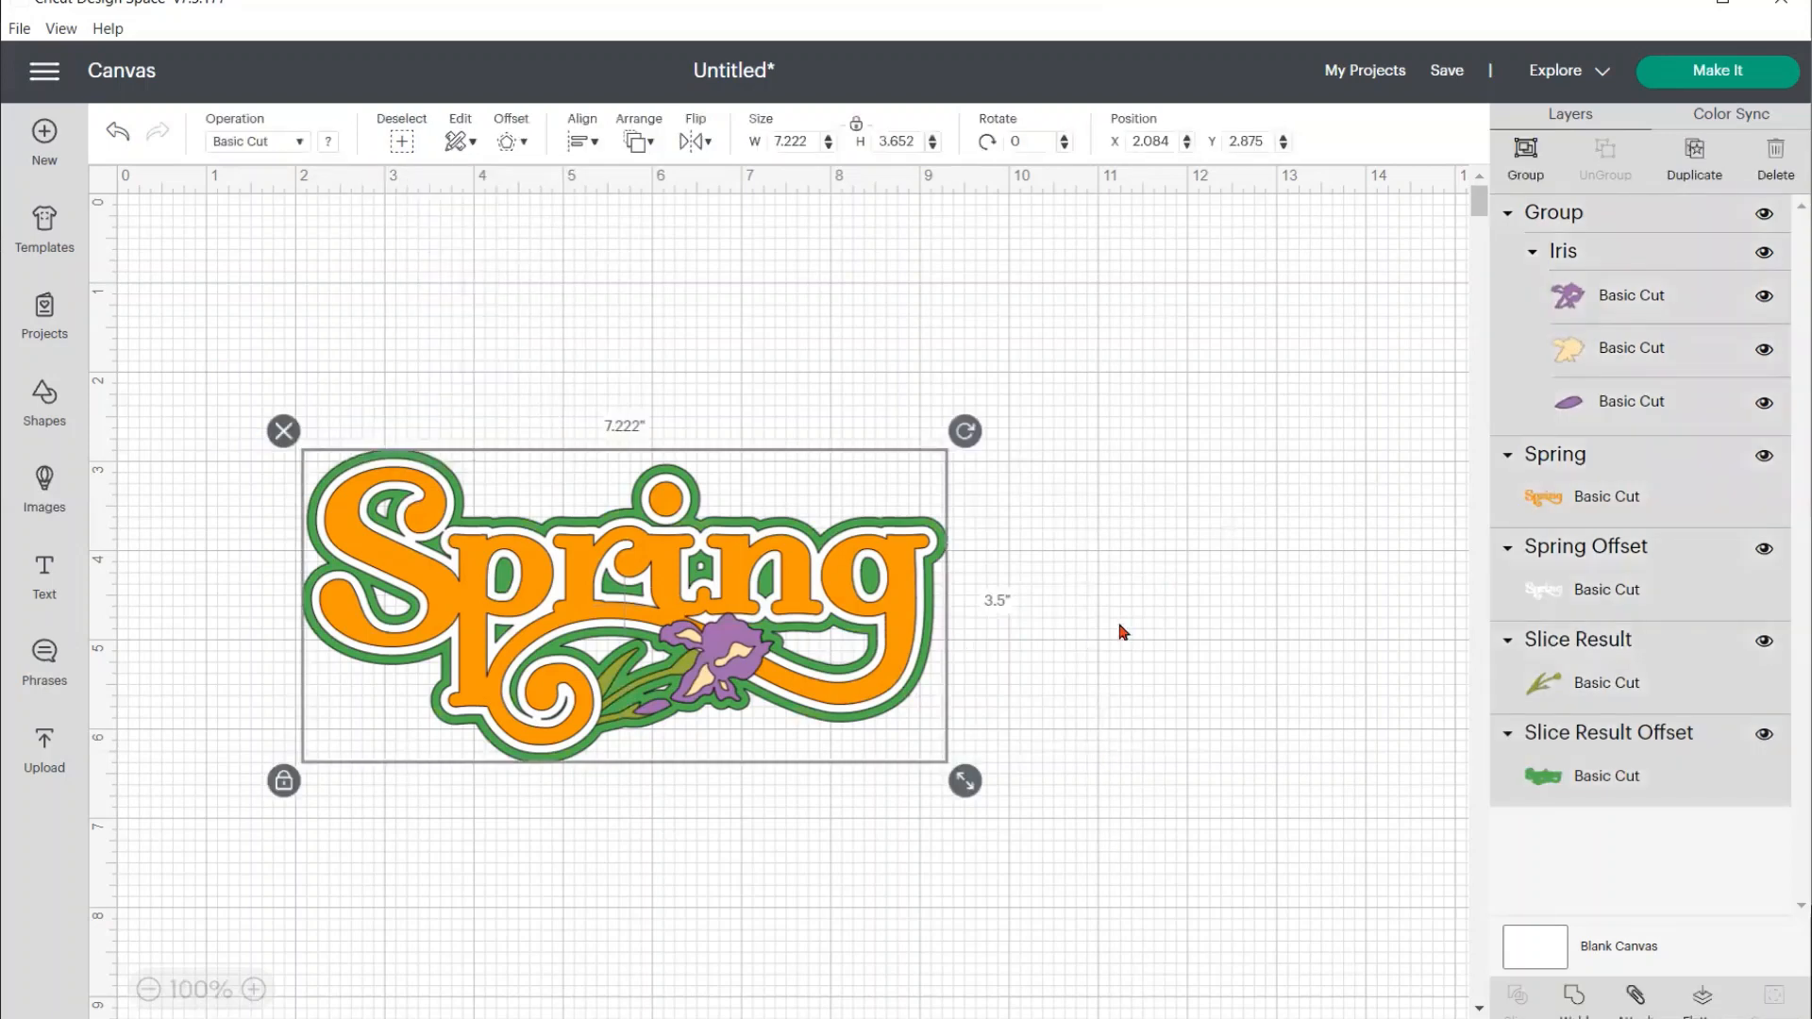
click(897, 617)
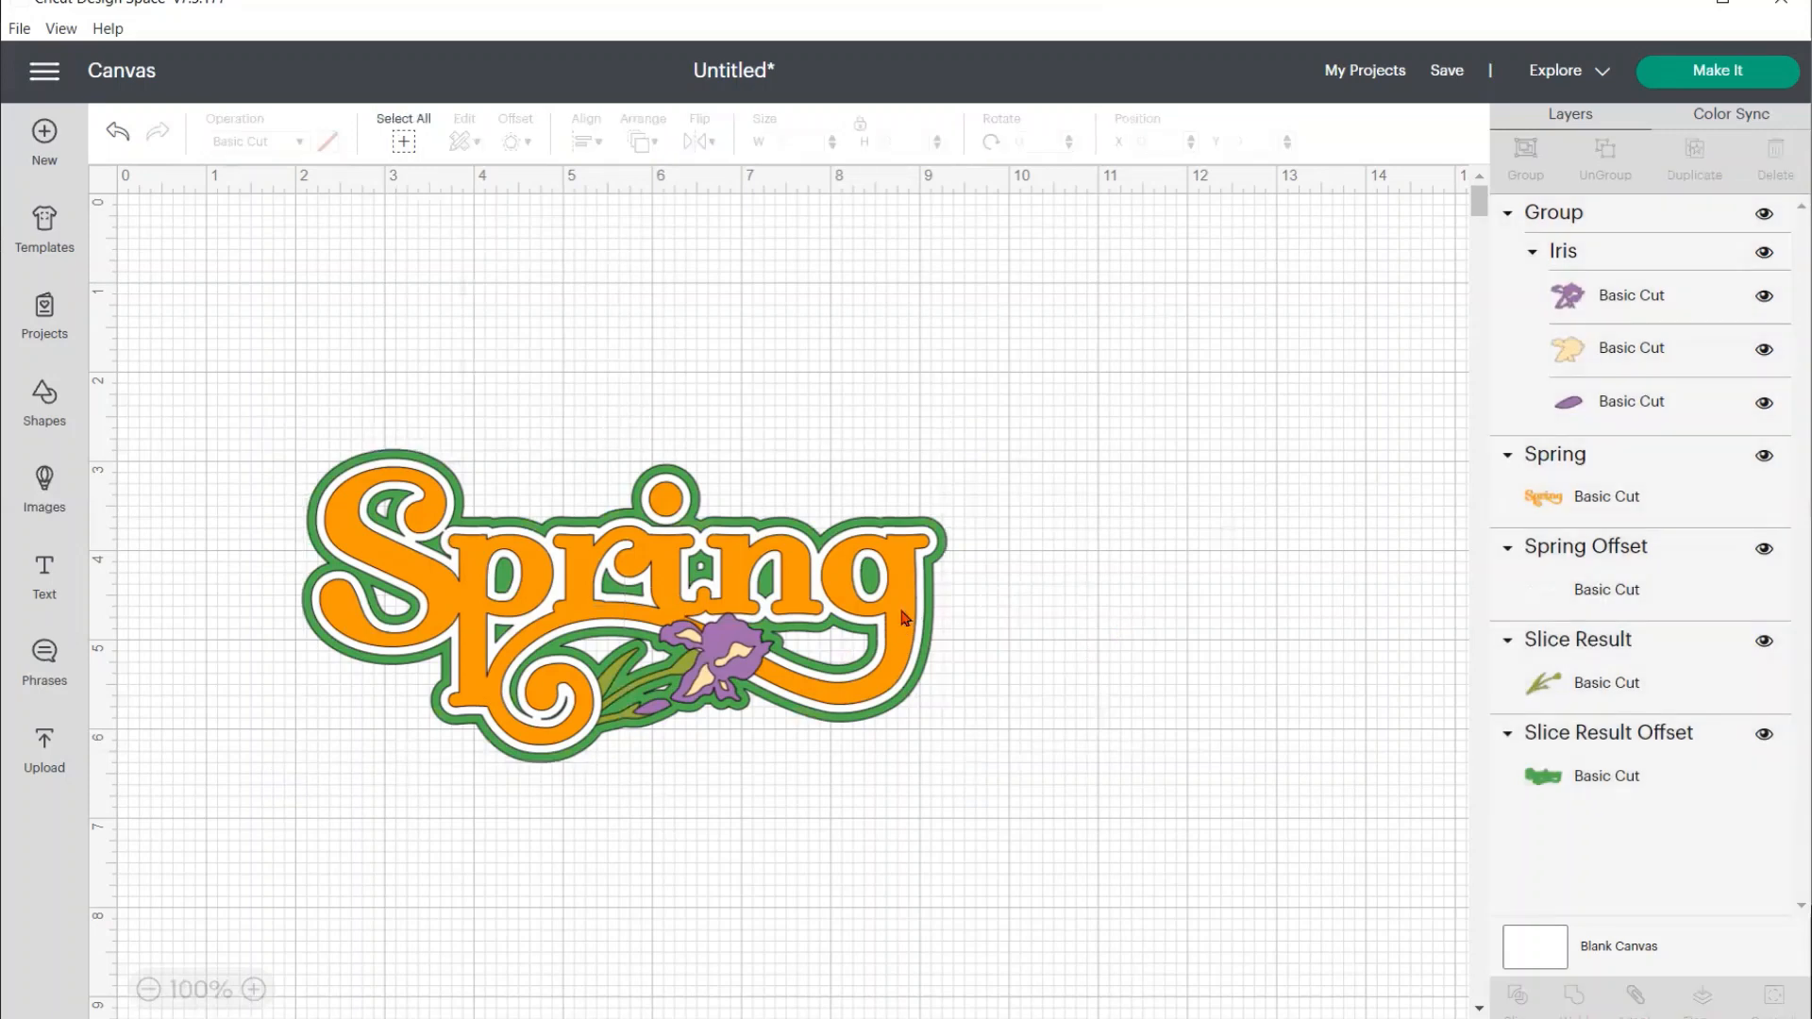
mouse_move(901, 611)
mouse_down()
mouse_move(951, 608)
mouse_move(904, 619)
mouse_up()
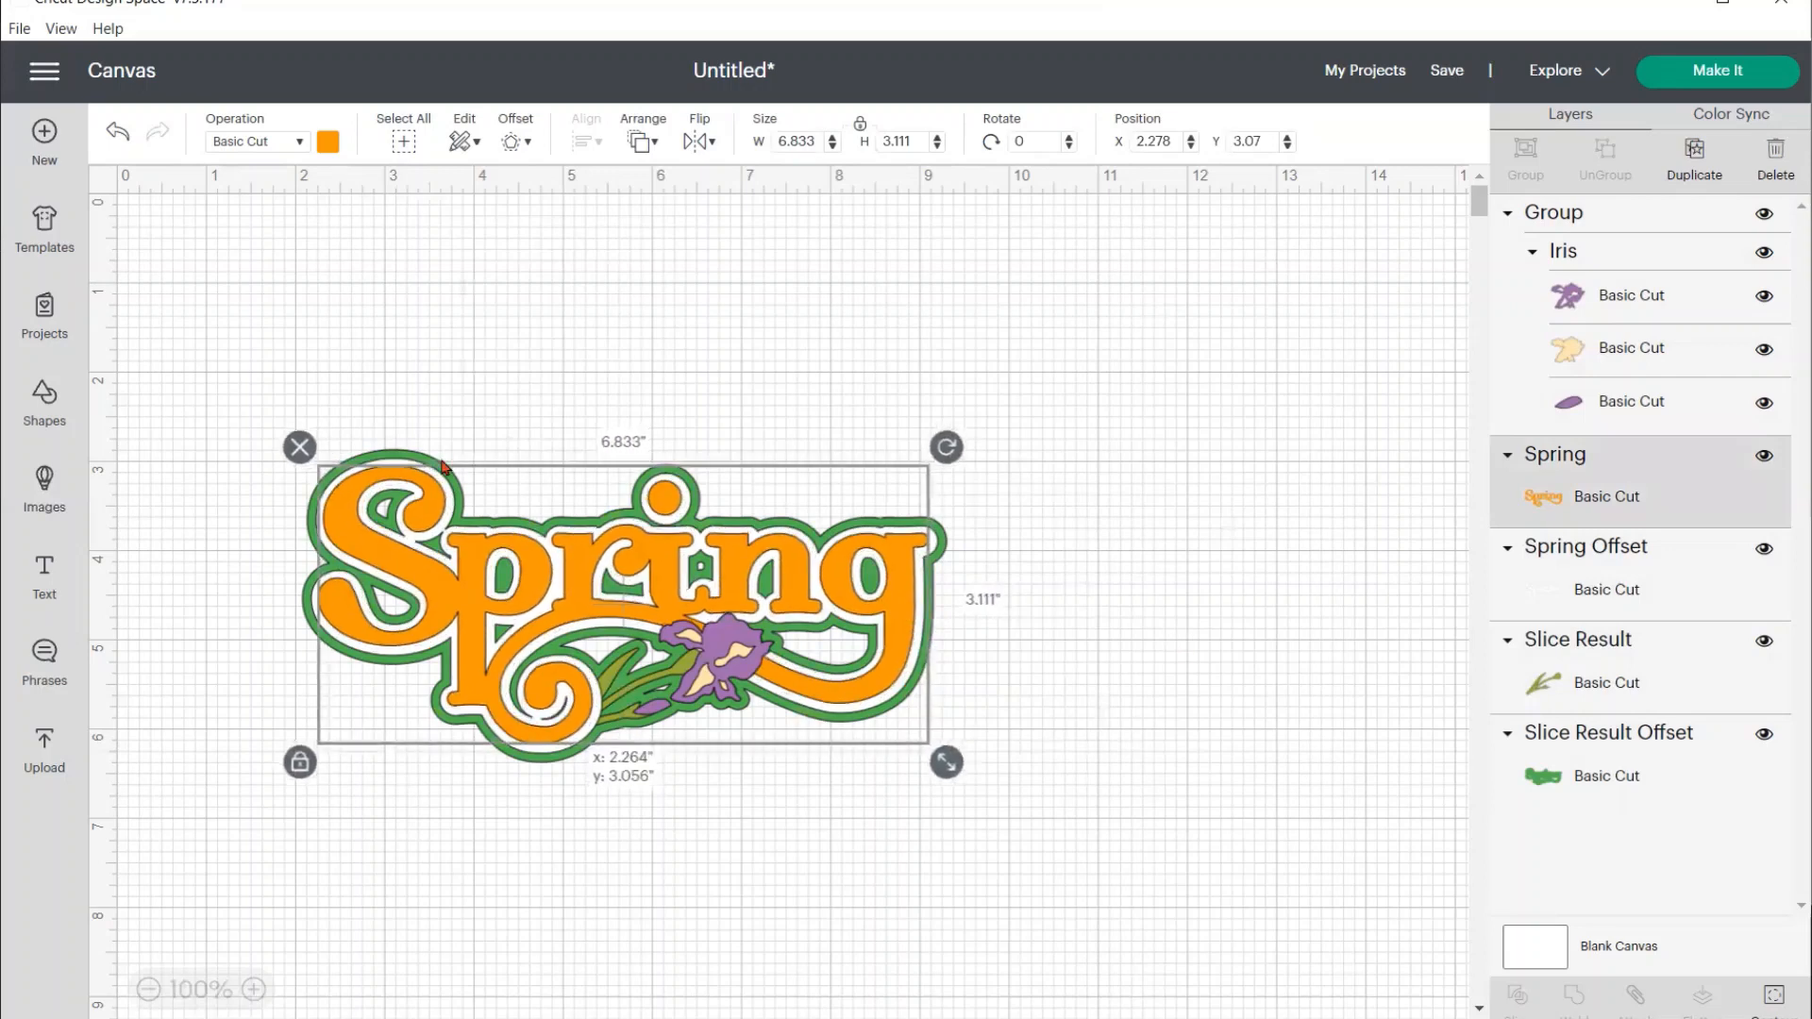
click(268, 438)
drag(238, 416, 834, 735)
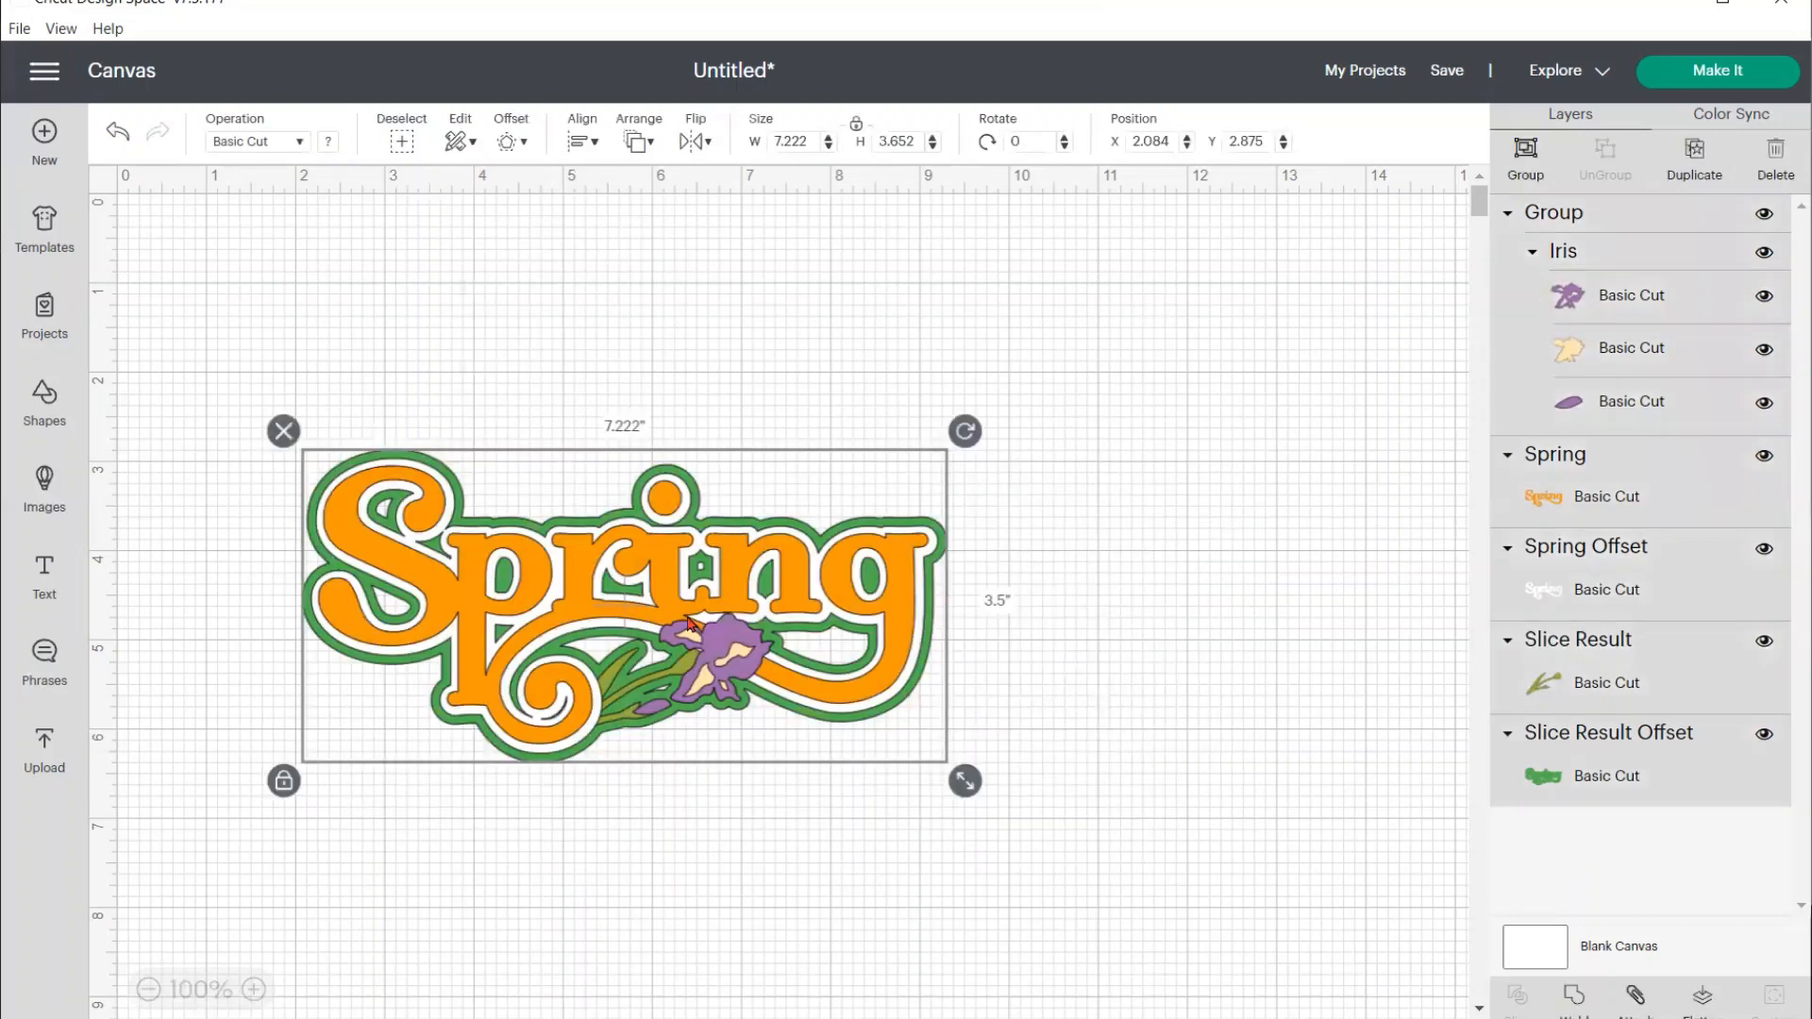
drag(687, 617, 683, 647)
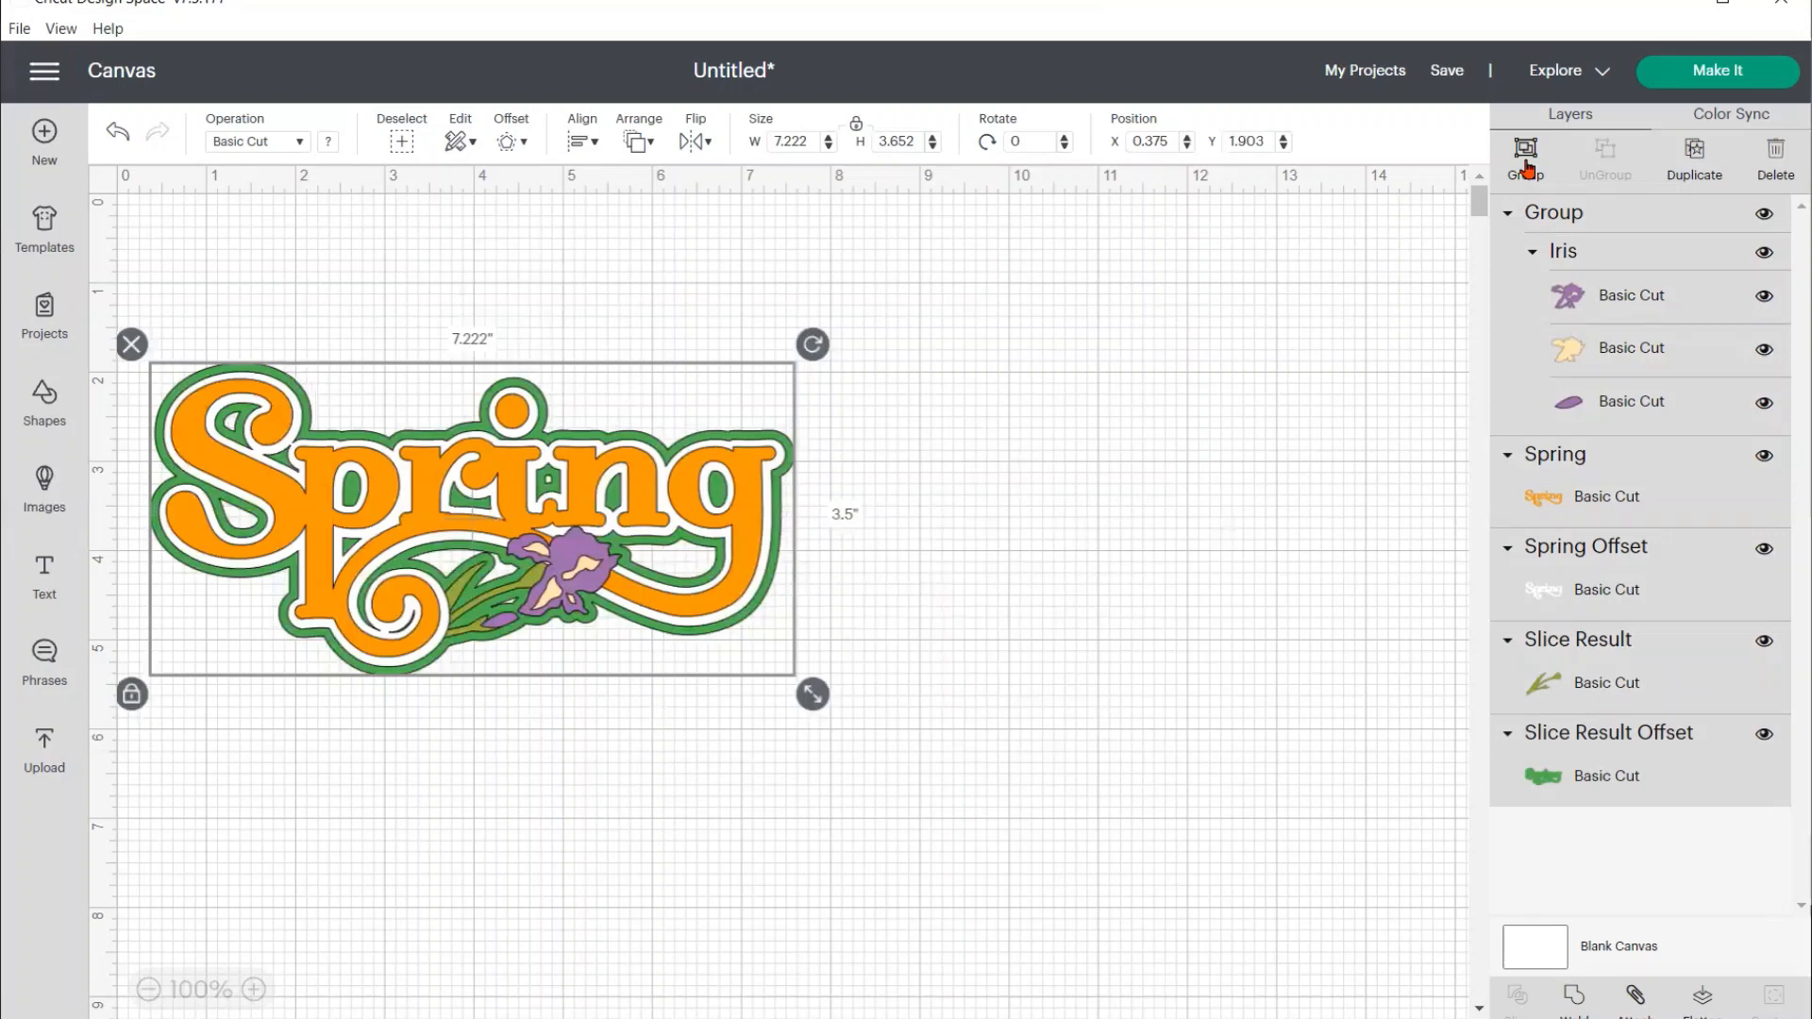
click(1526, 168)
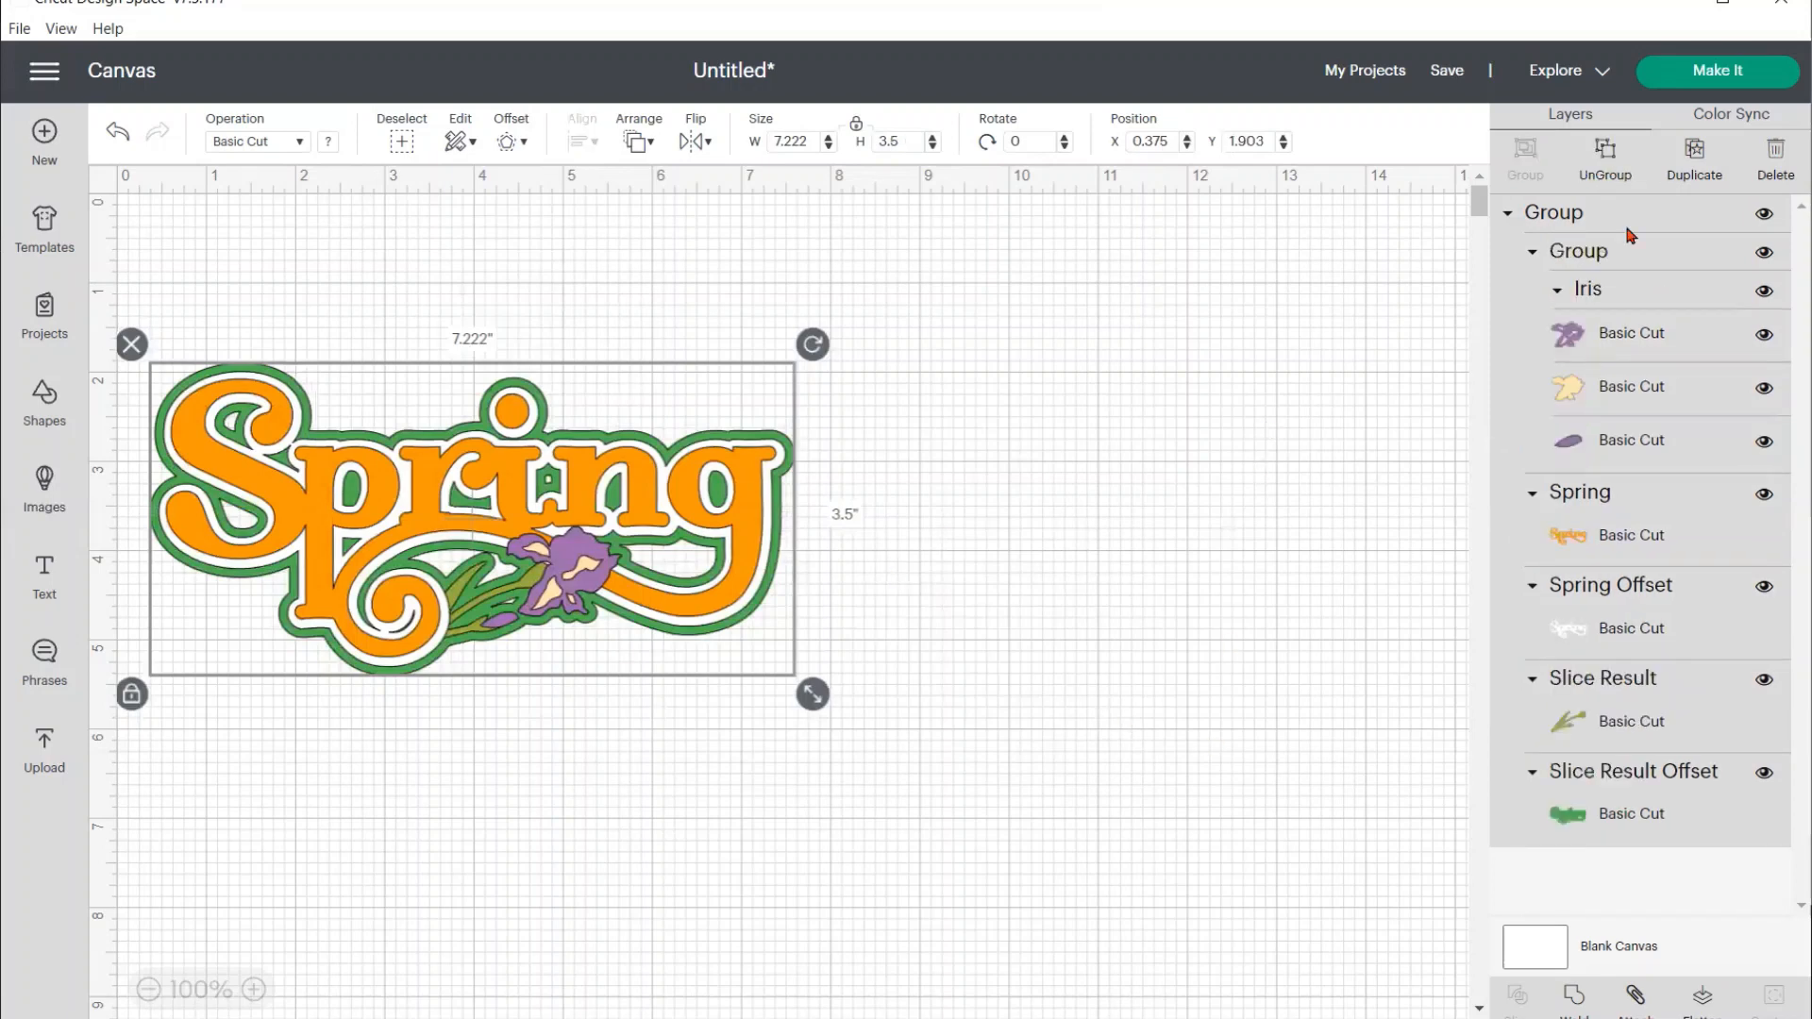
Send the grouped design to cut preparation and look through the separate mats for each colour
click(1719, 74)
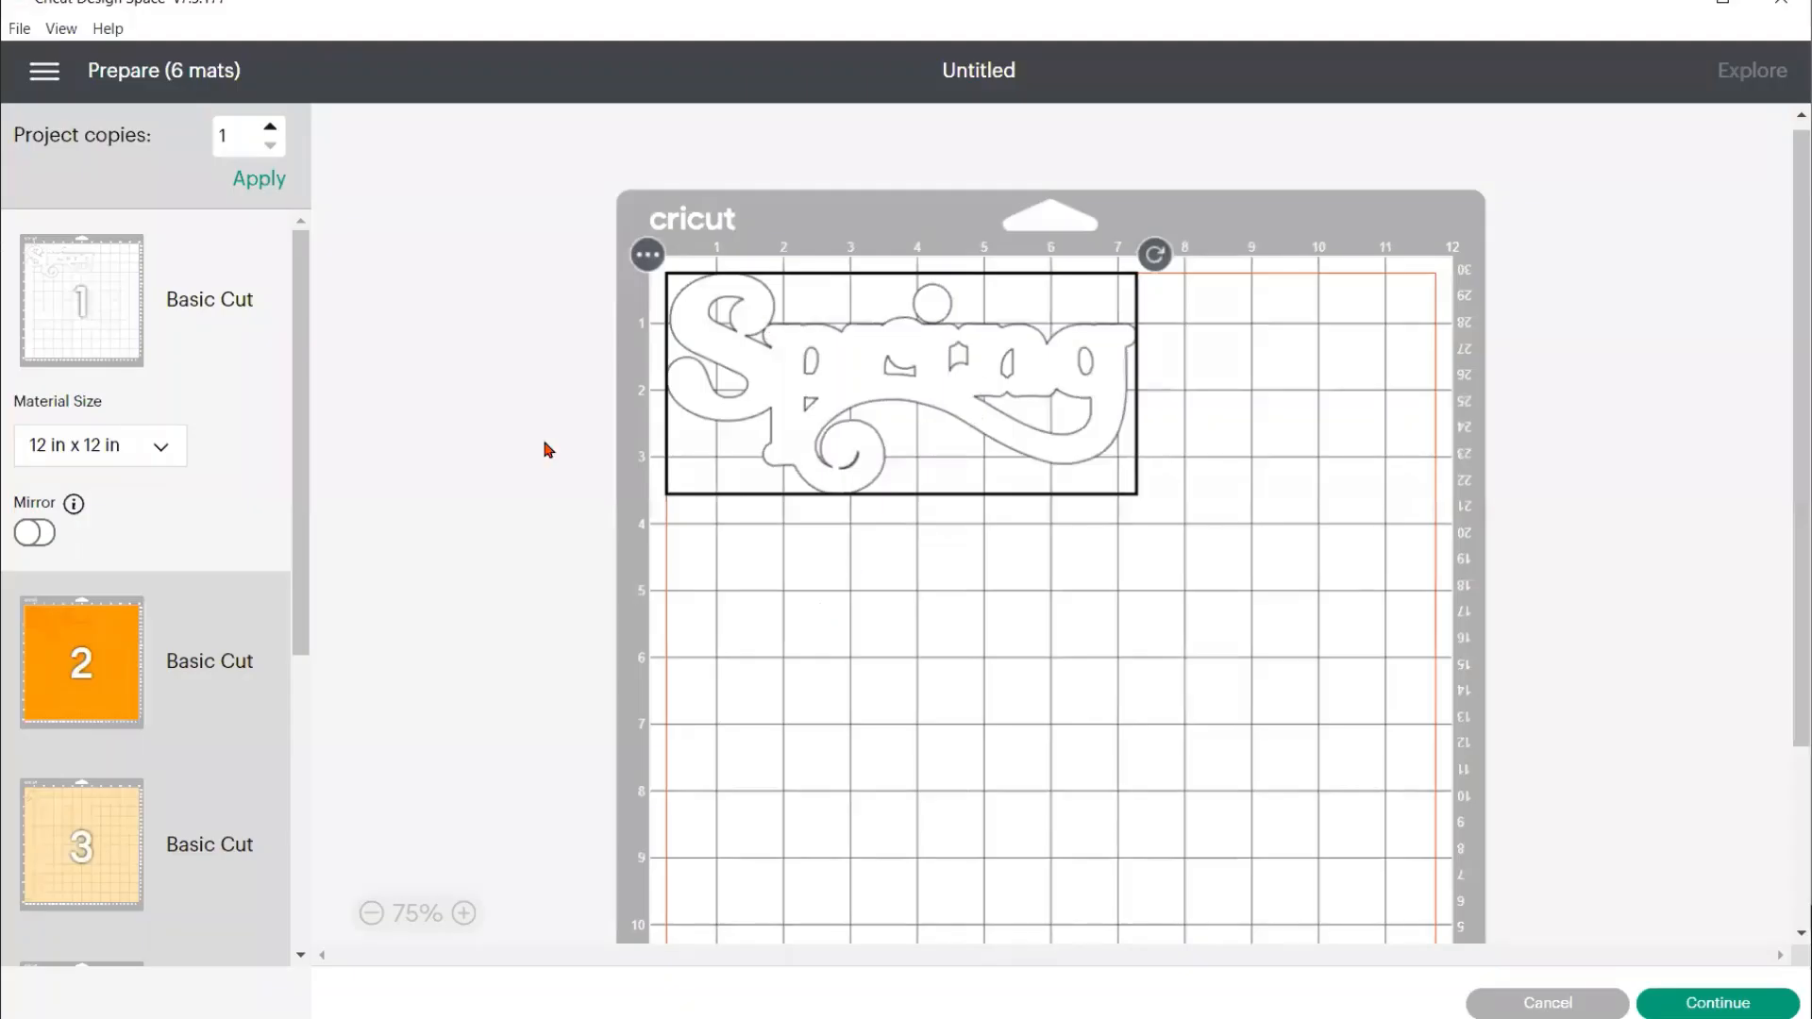
scroll(111, 680, down, 5)
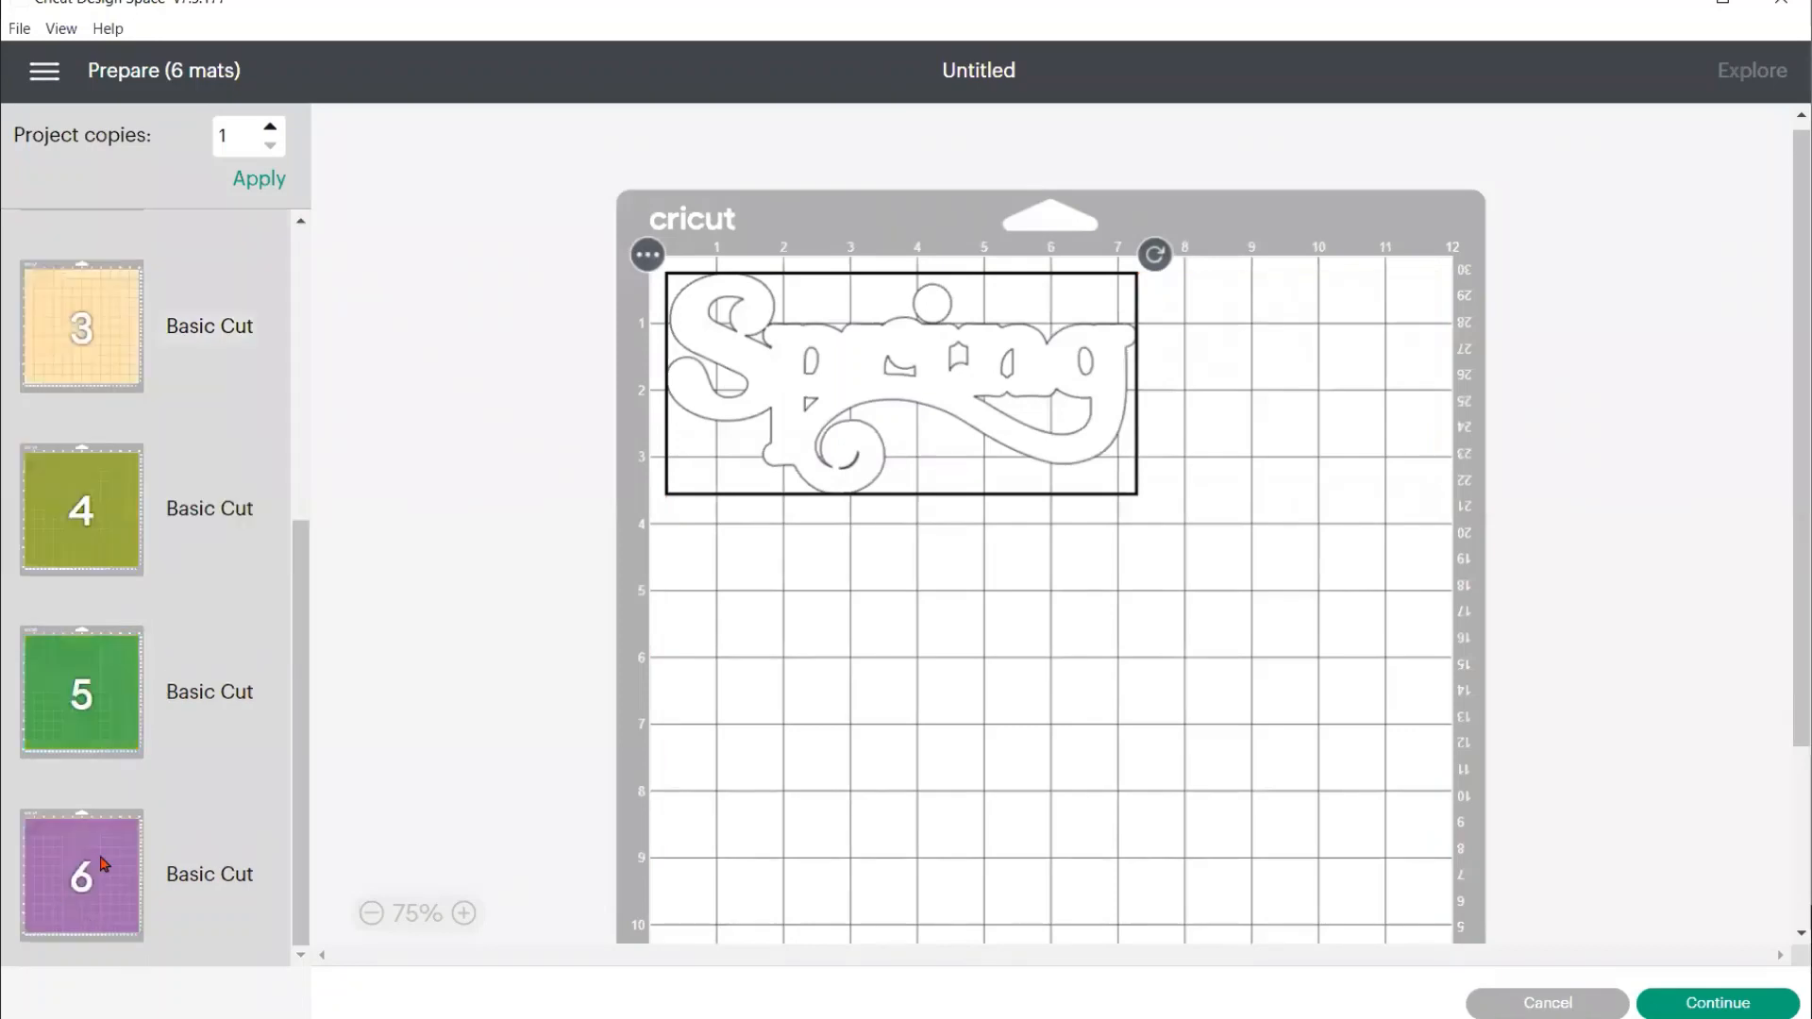
scroll(106, 864, up, 1)
scroll(146, 472, down, 1)
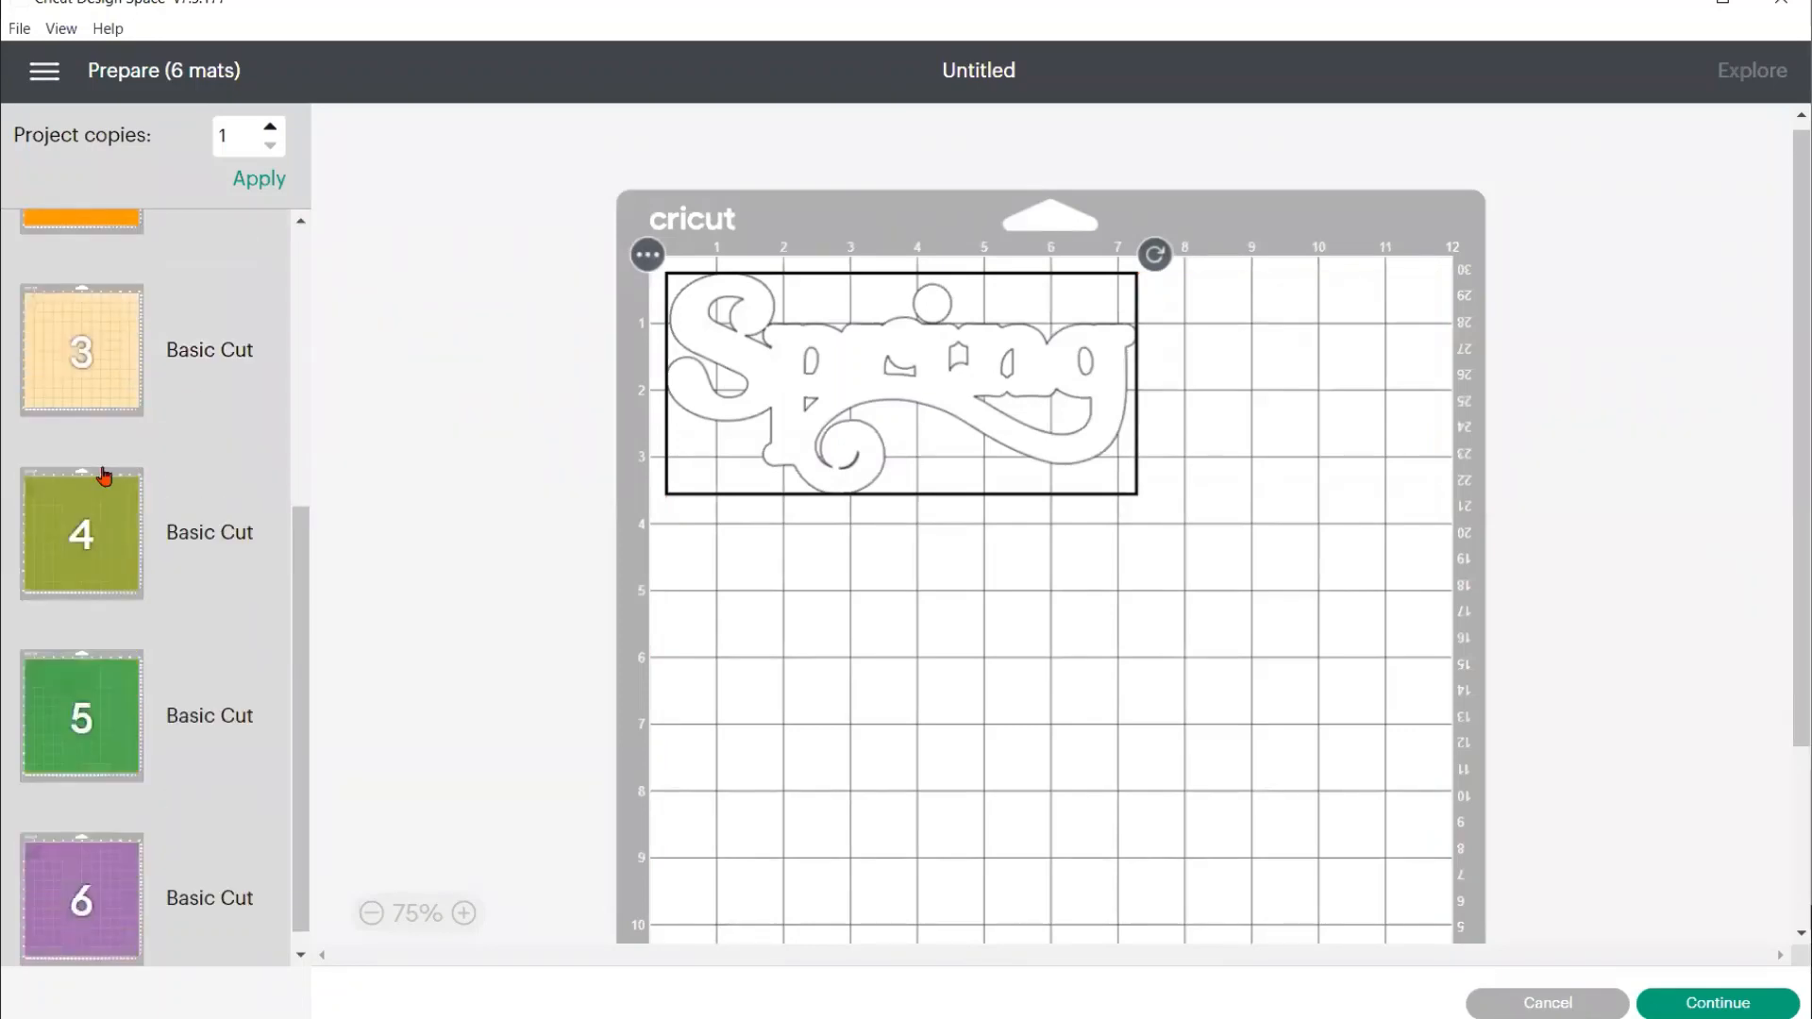
scroll(104, 478, up, 4)
scroll(104, 585, down, 1)
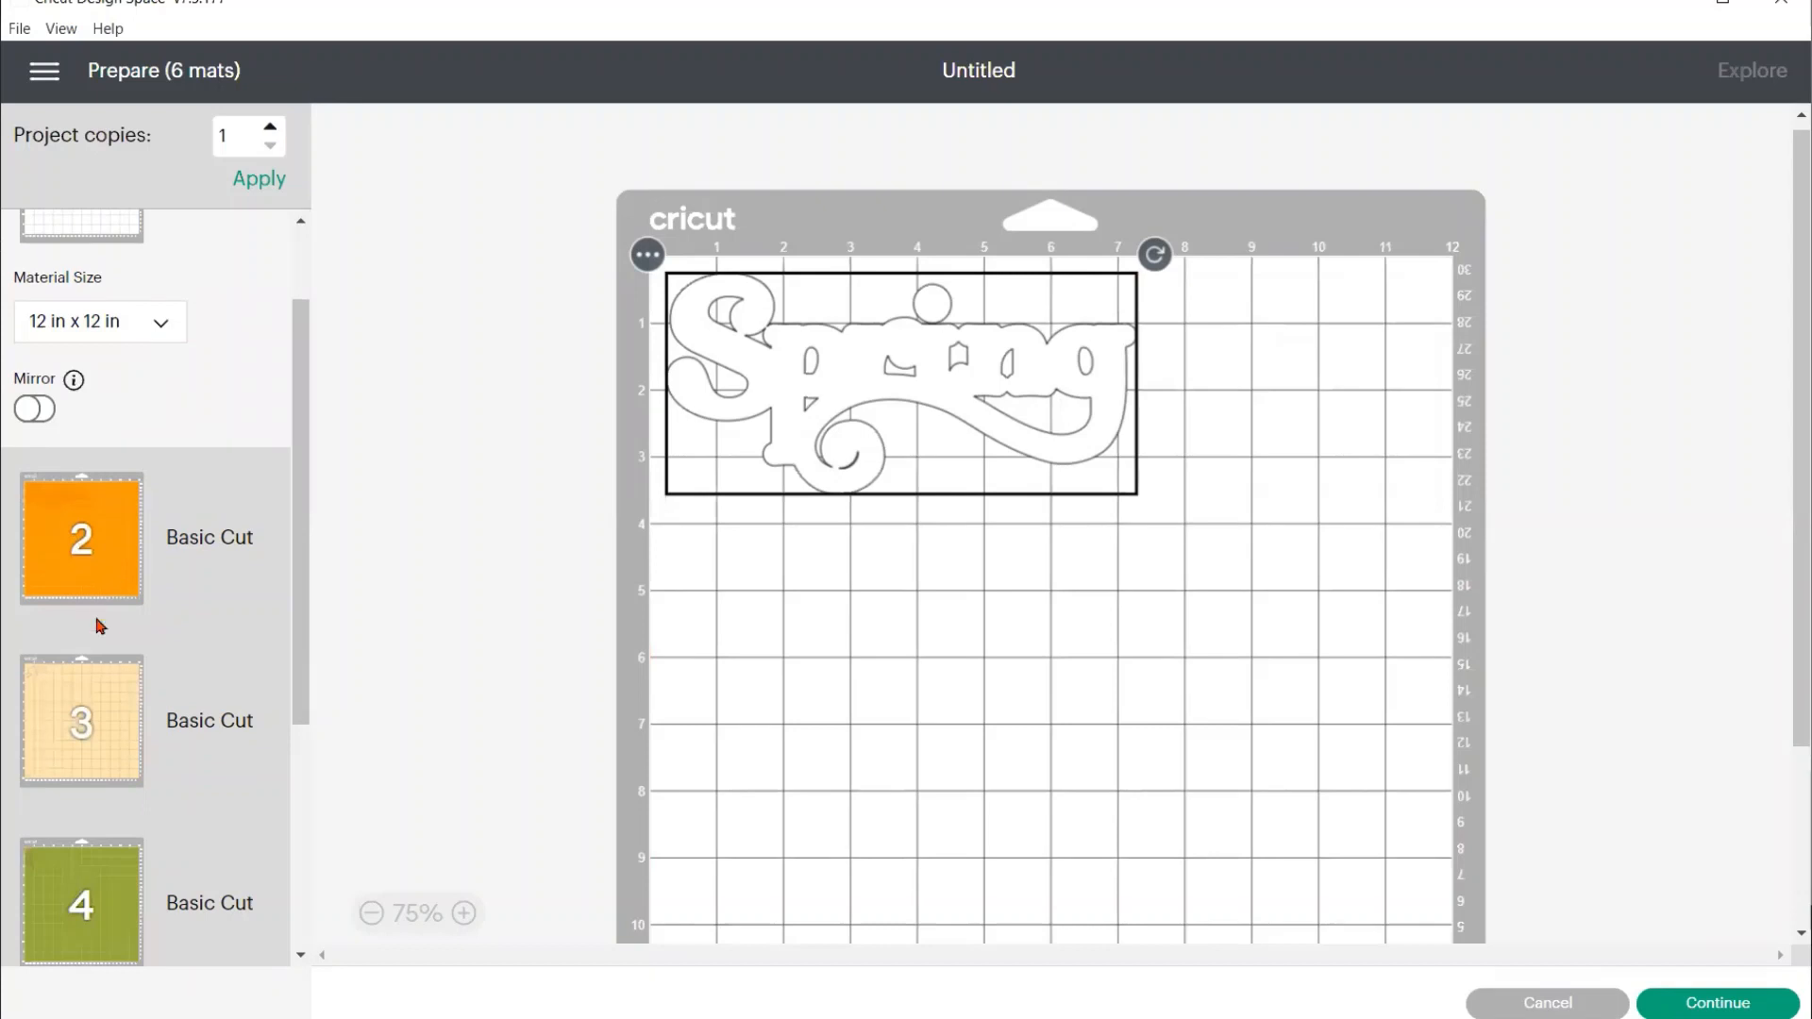
scroll(97, 618, down, 3)
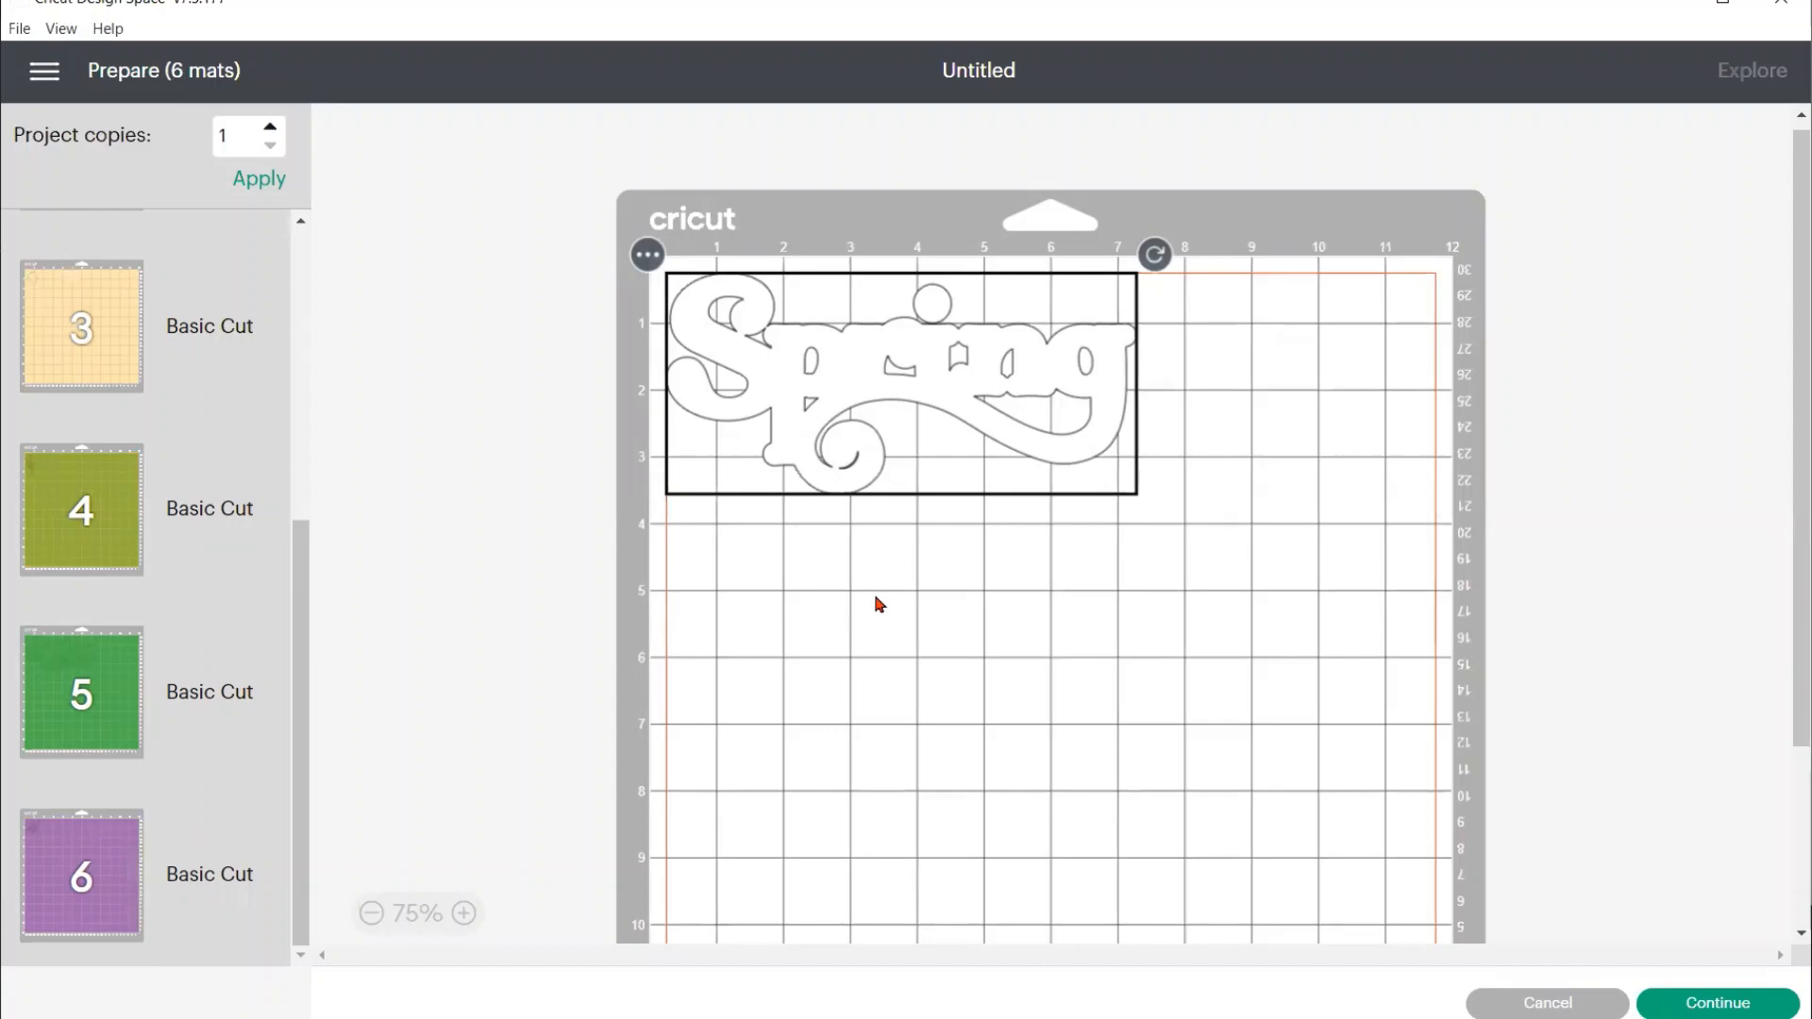
Try the orange Spring lettering about 4 in down its own mat, comparing it with the white mat, and return it to the top edge
scroll(873, 606, down, 1)
scroll(874, 606, up, 2)
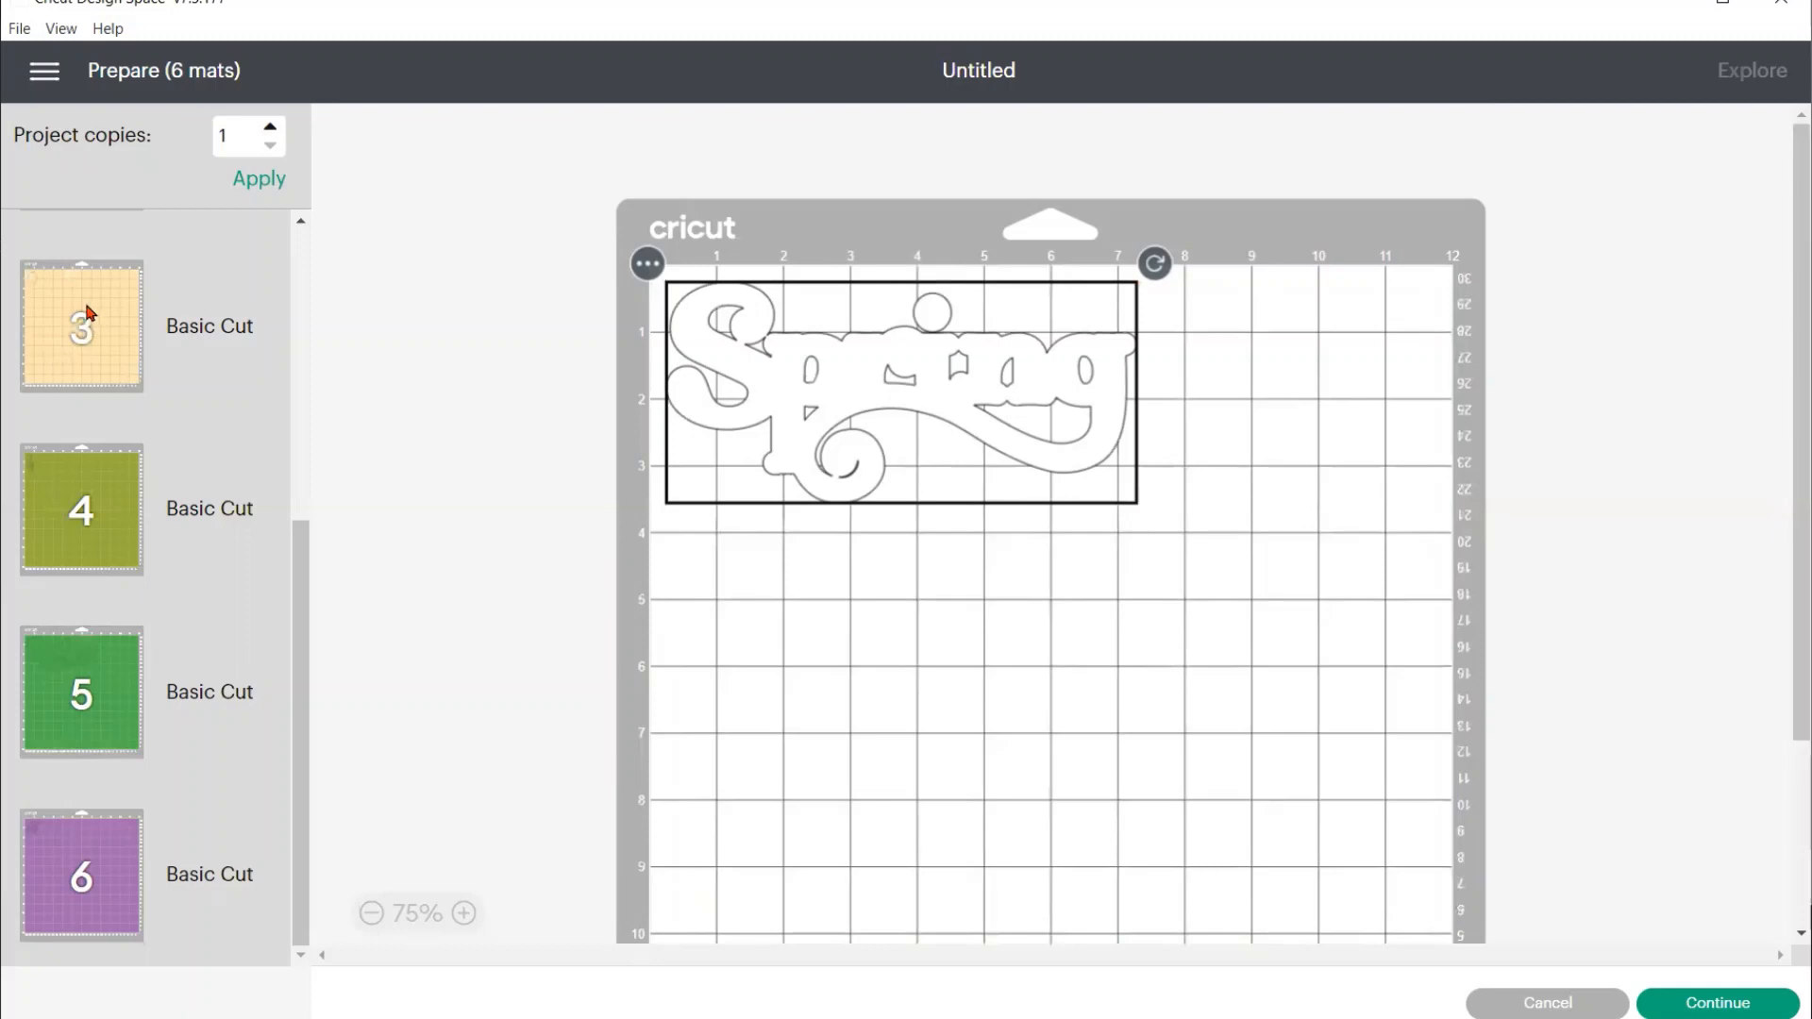
scroll(94, 317, up, 5)
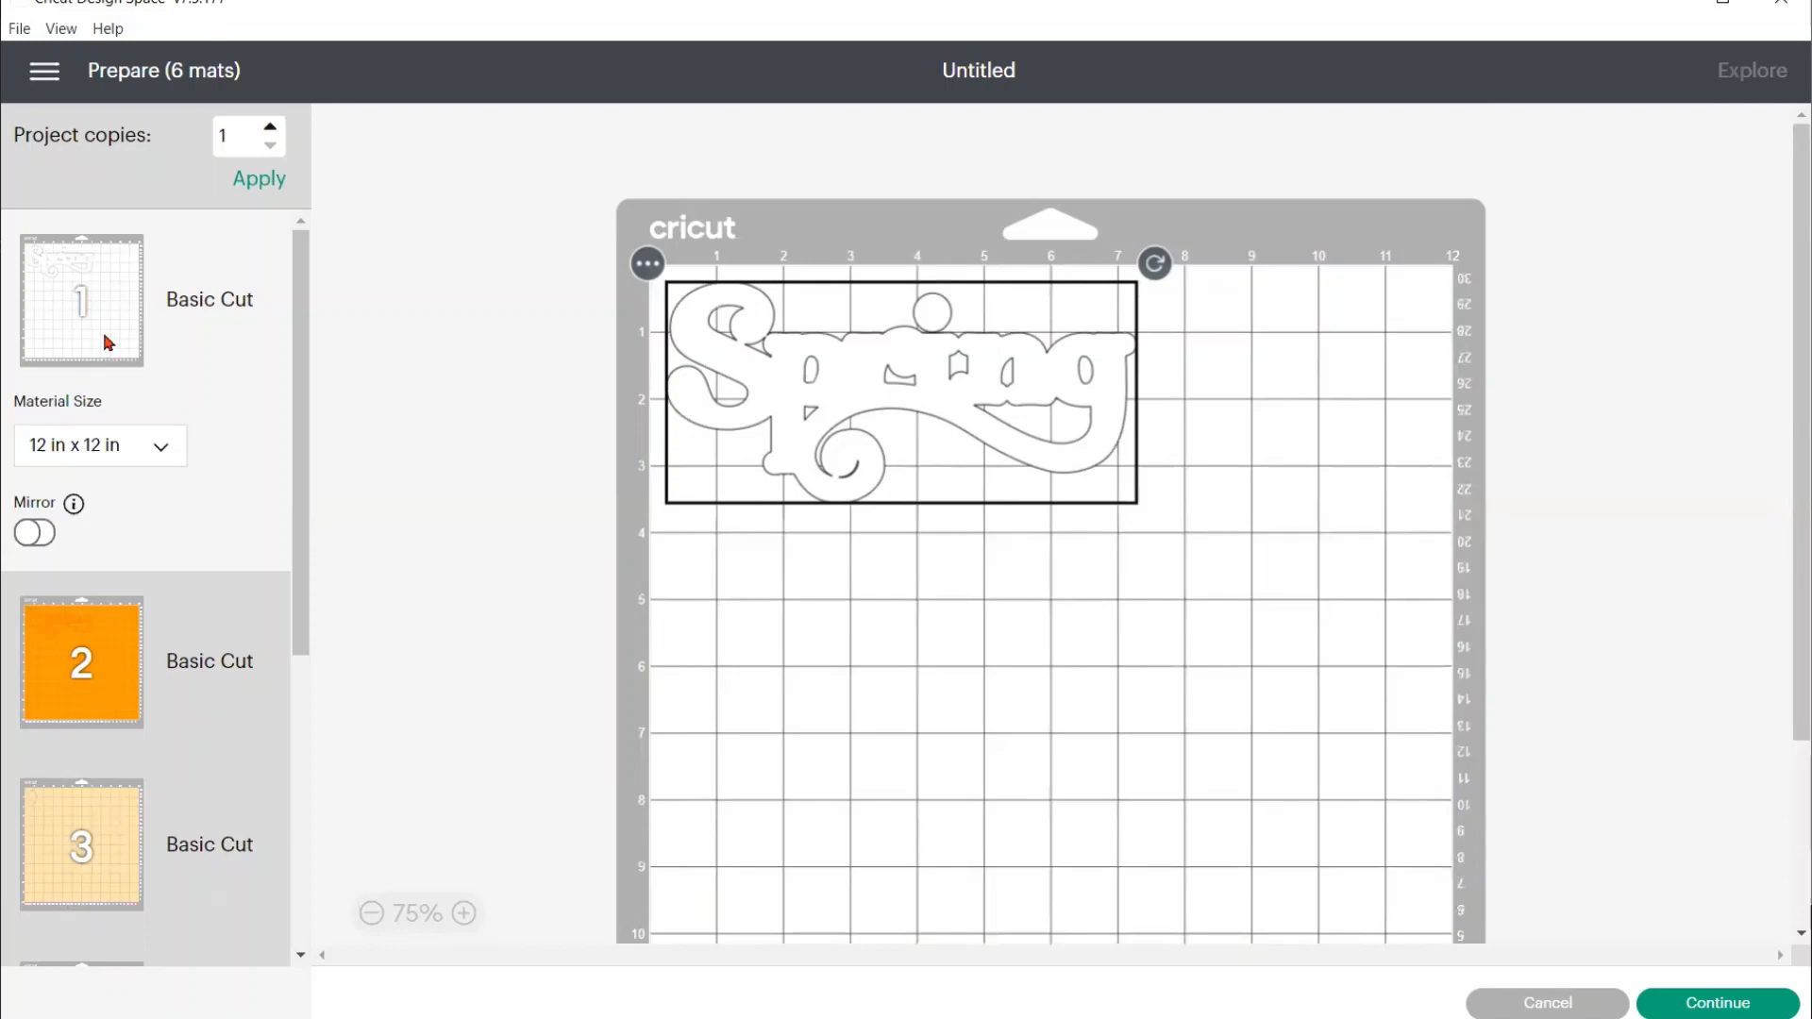
click(115, 706)
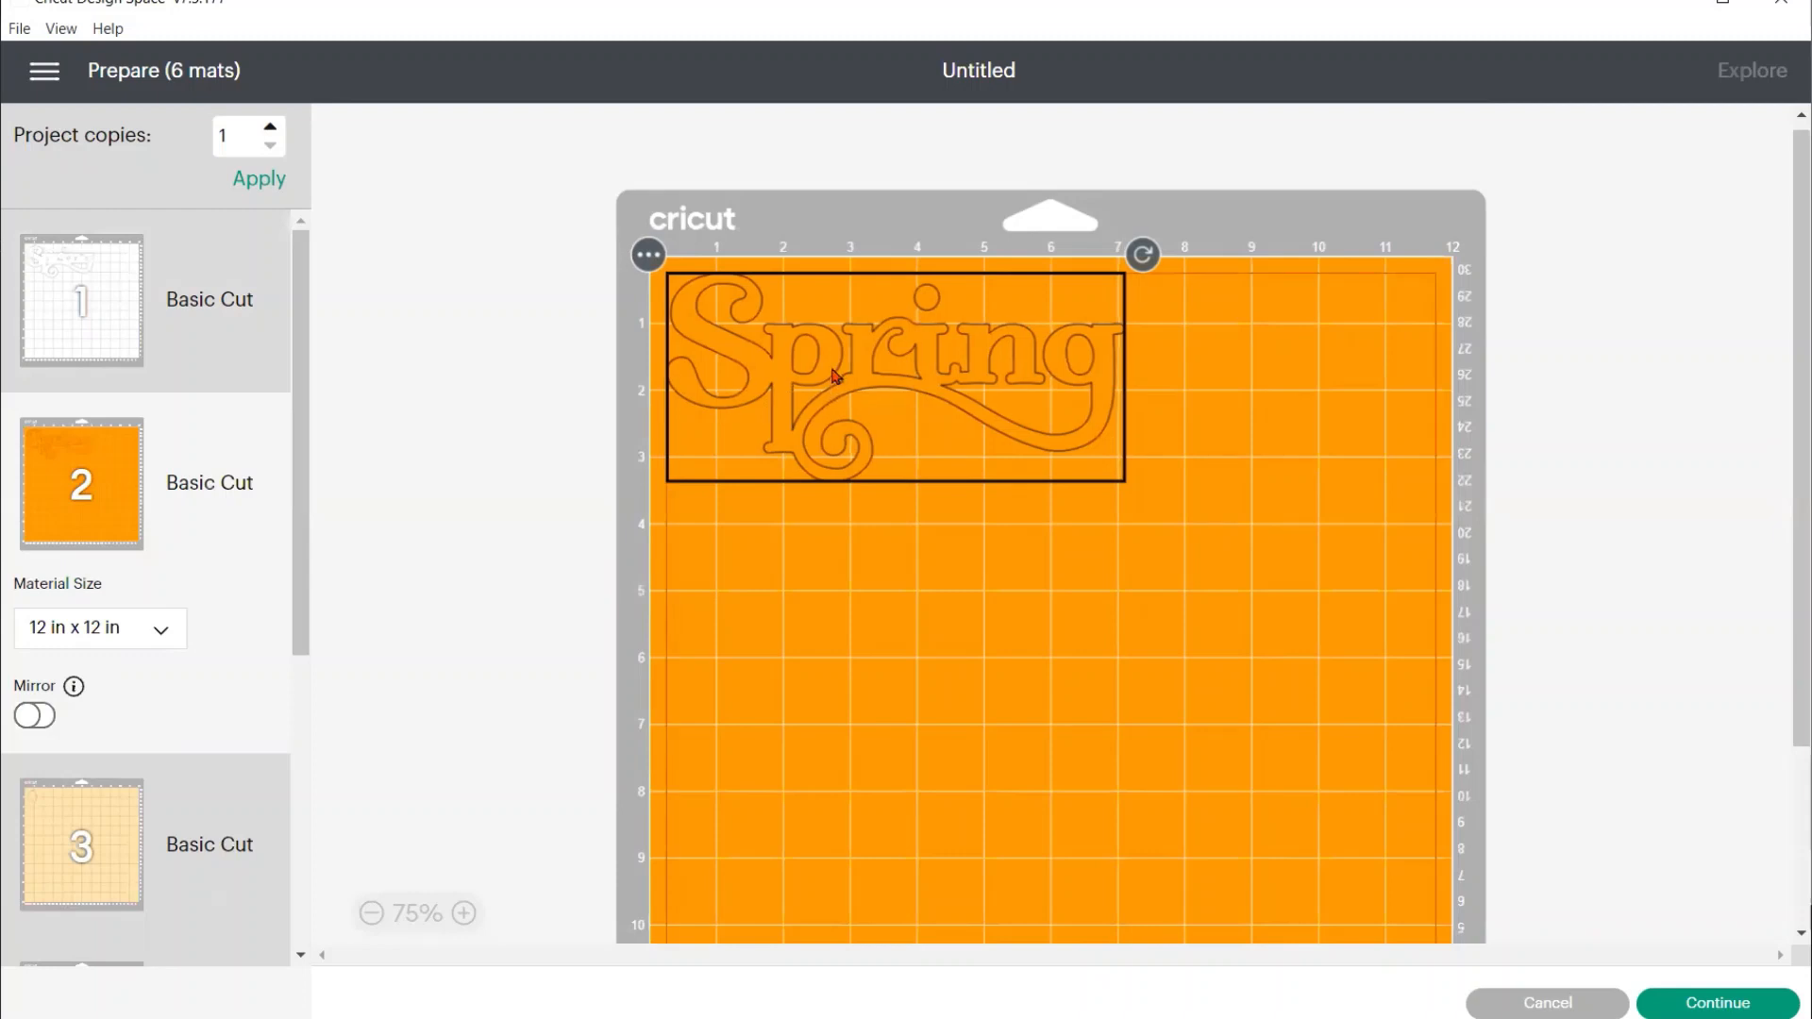
drag(830, 387, 767, 631)
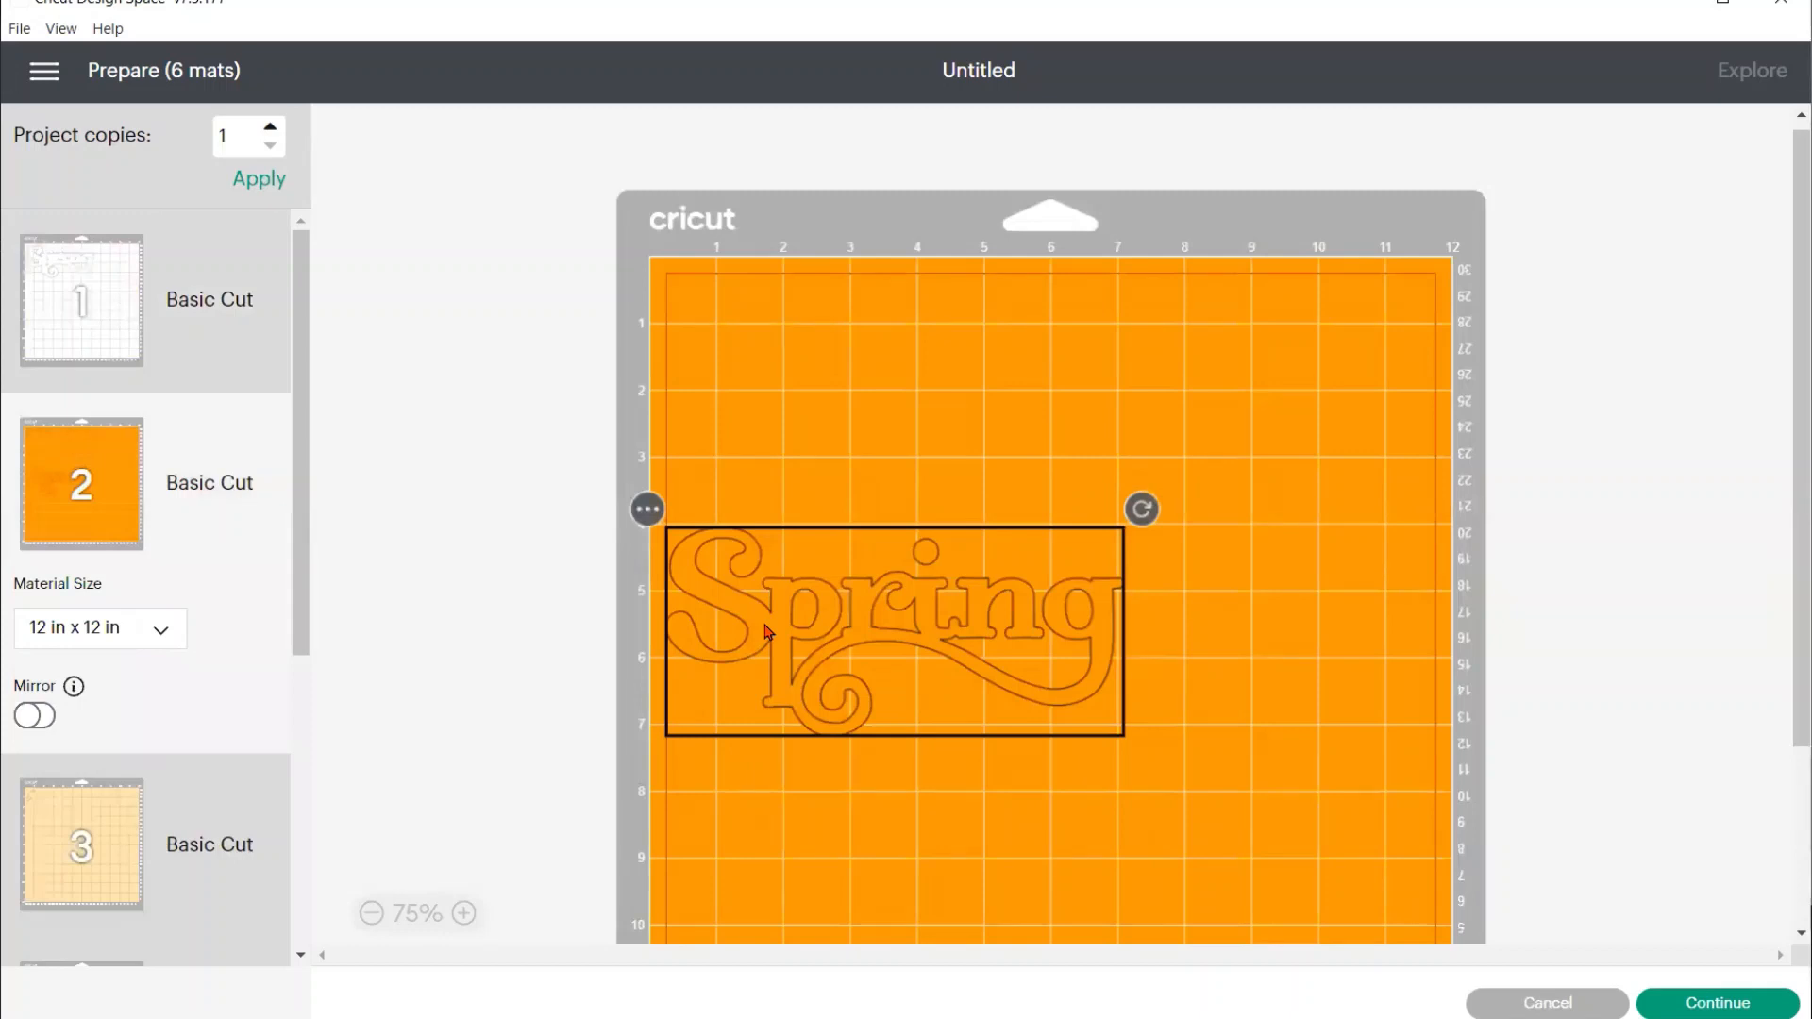
click(102, 321)
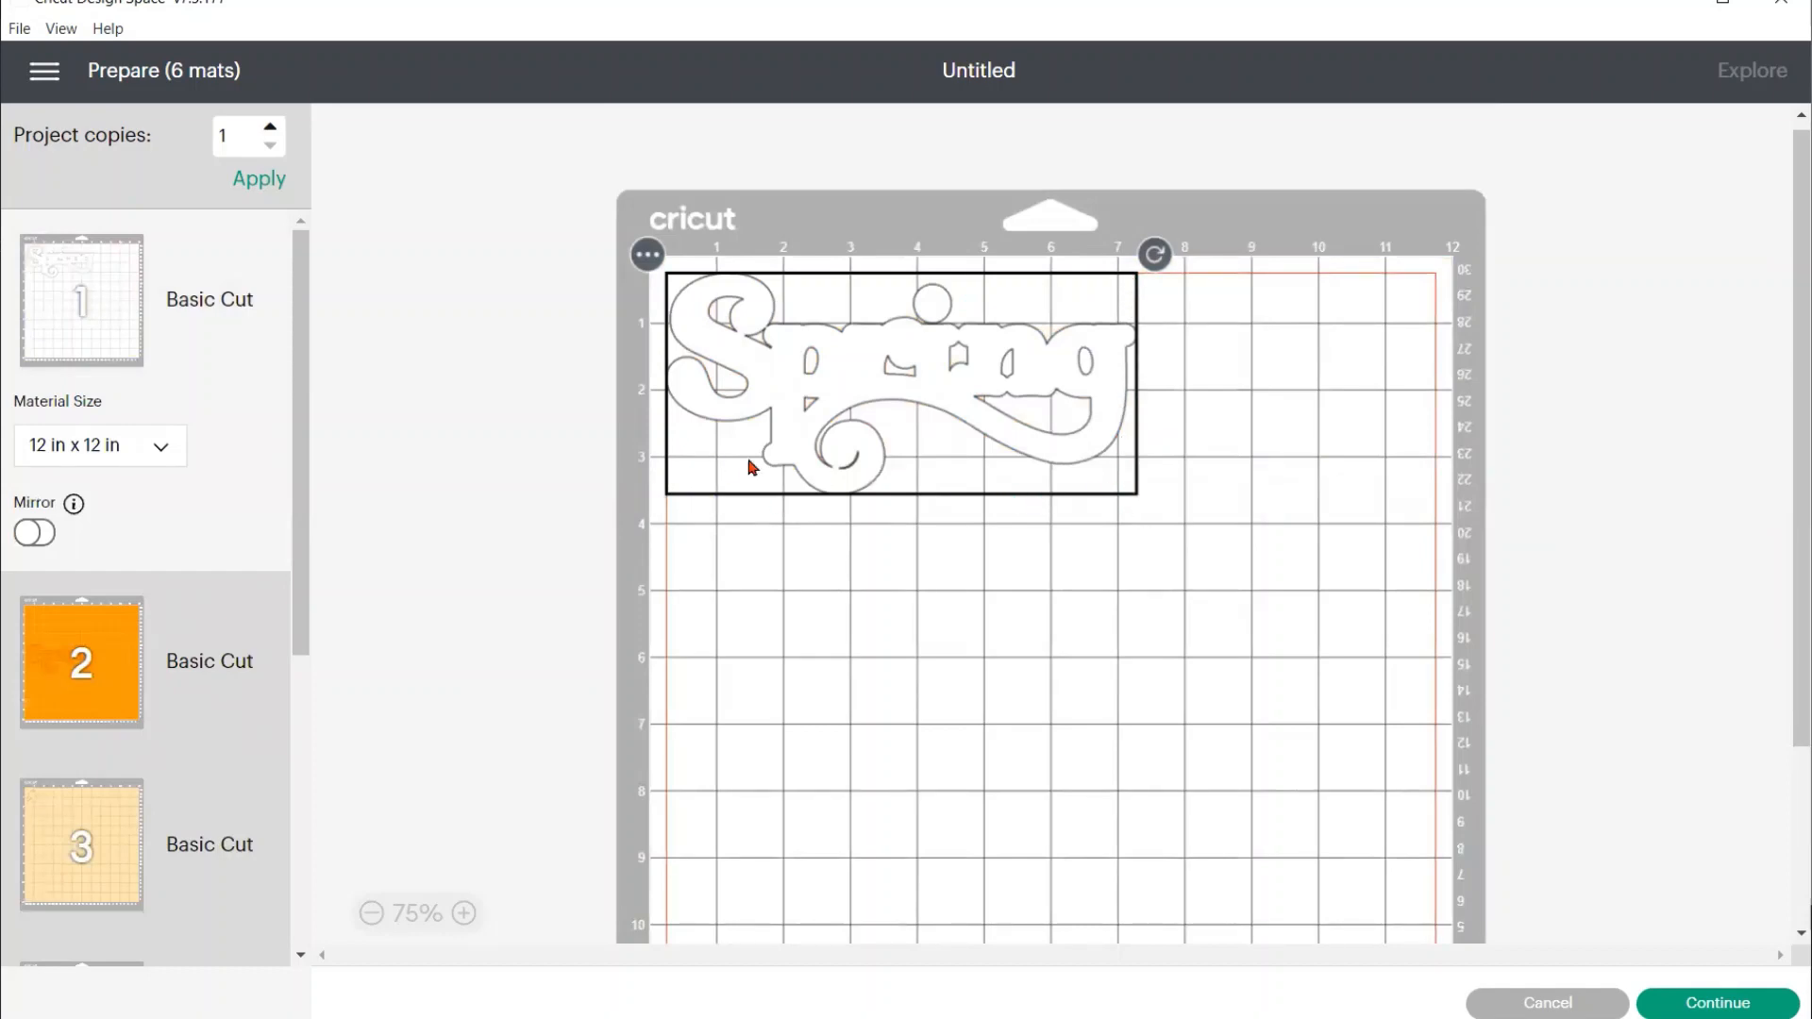
click(105, 666)
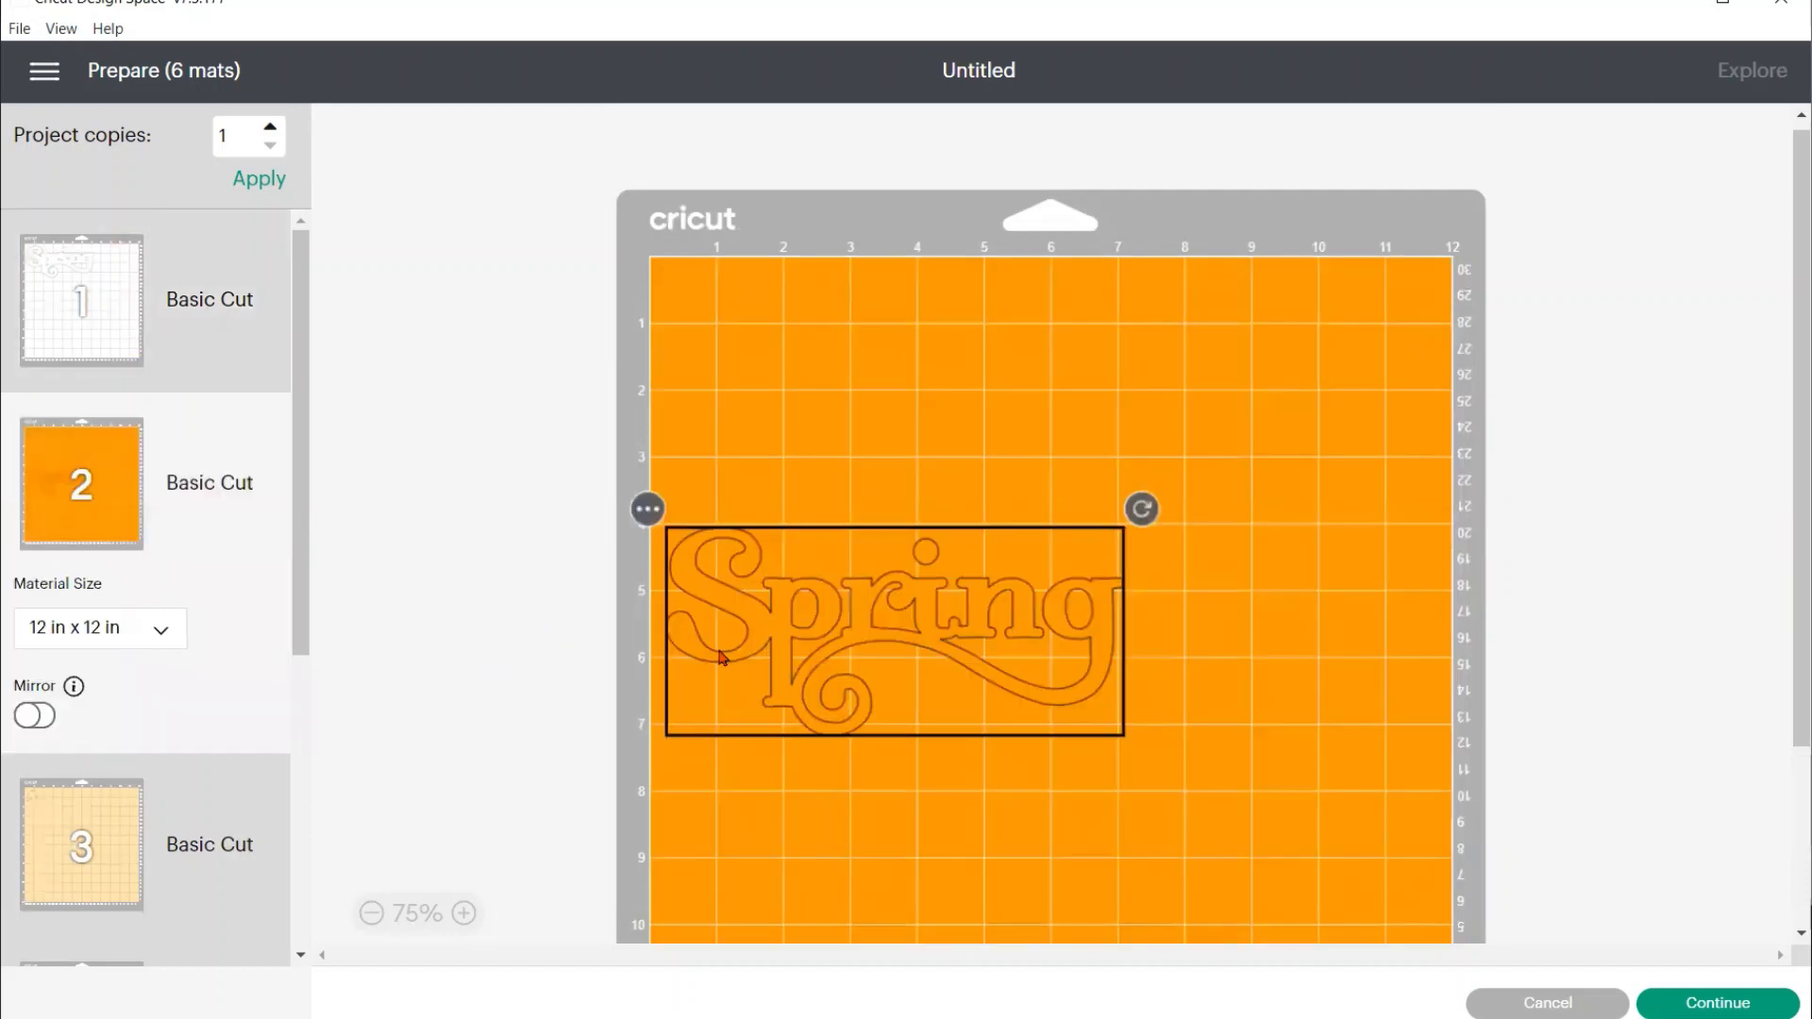
drag(722, 658, 722, 403)
Move the Spring lettering from the orange mat onto the existing white mat
click(648, 256)
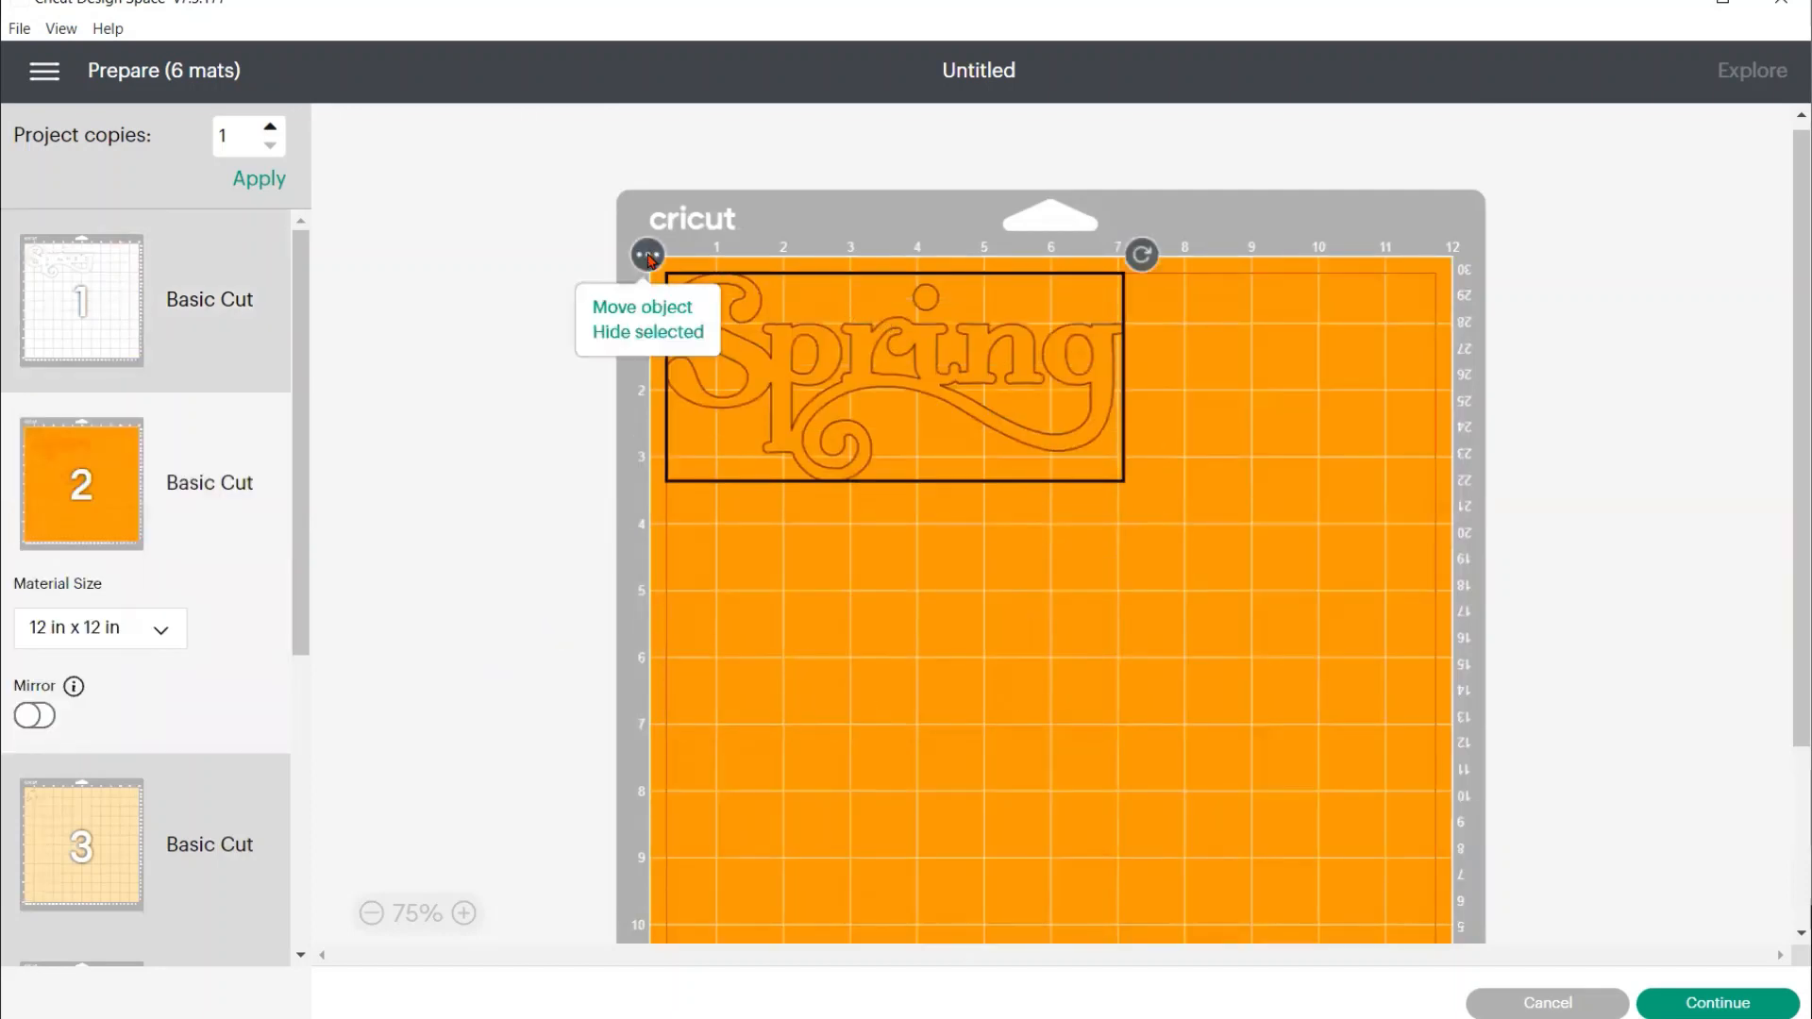
click(655, 314)
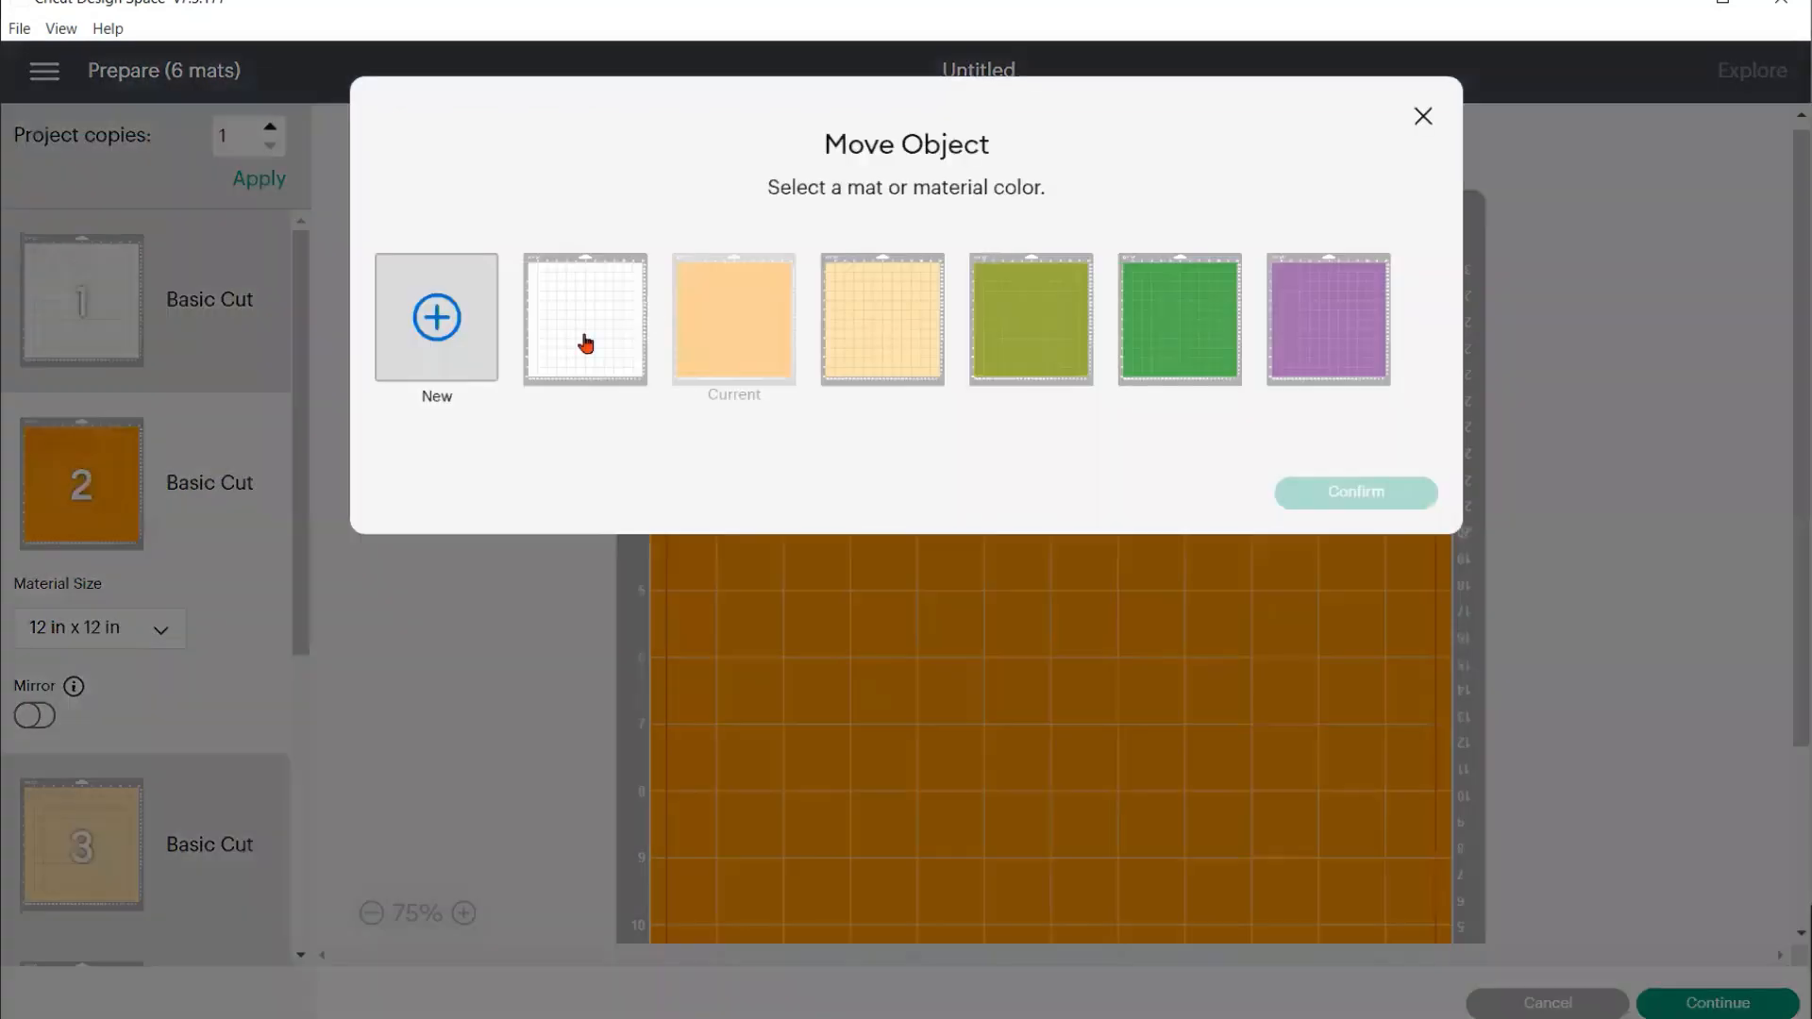
click(587, 343)
click(1420, 505)
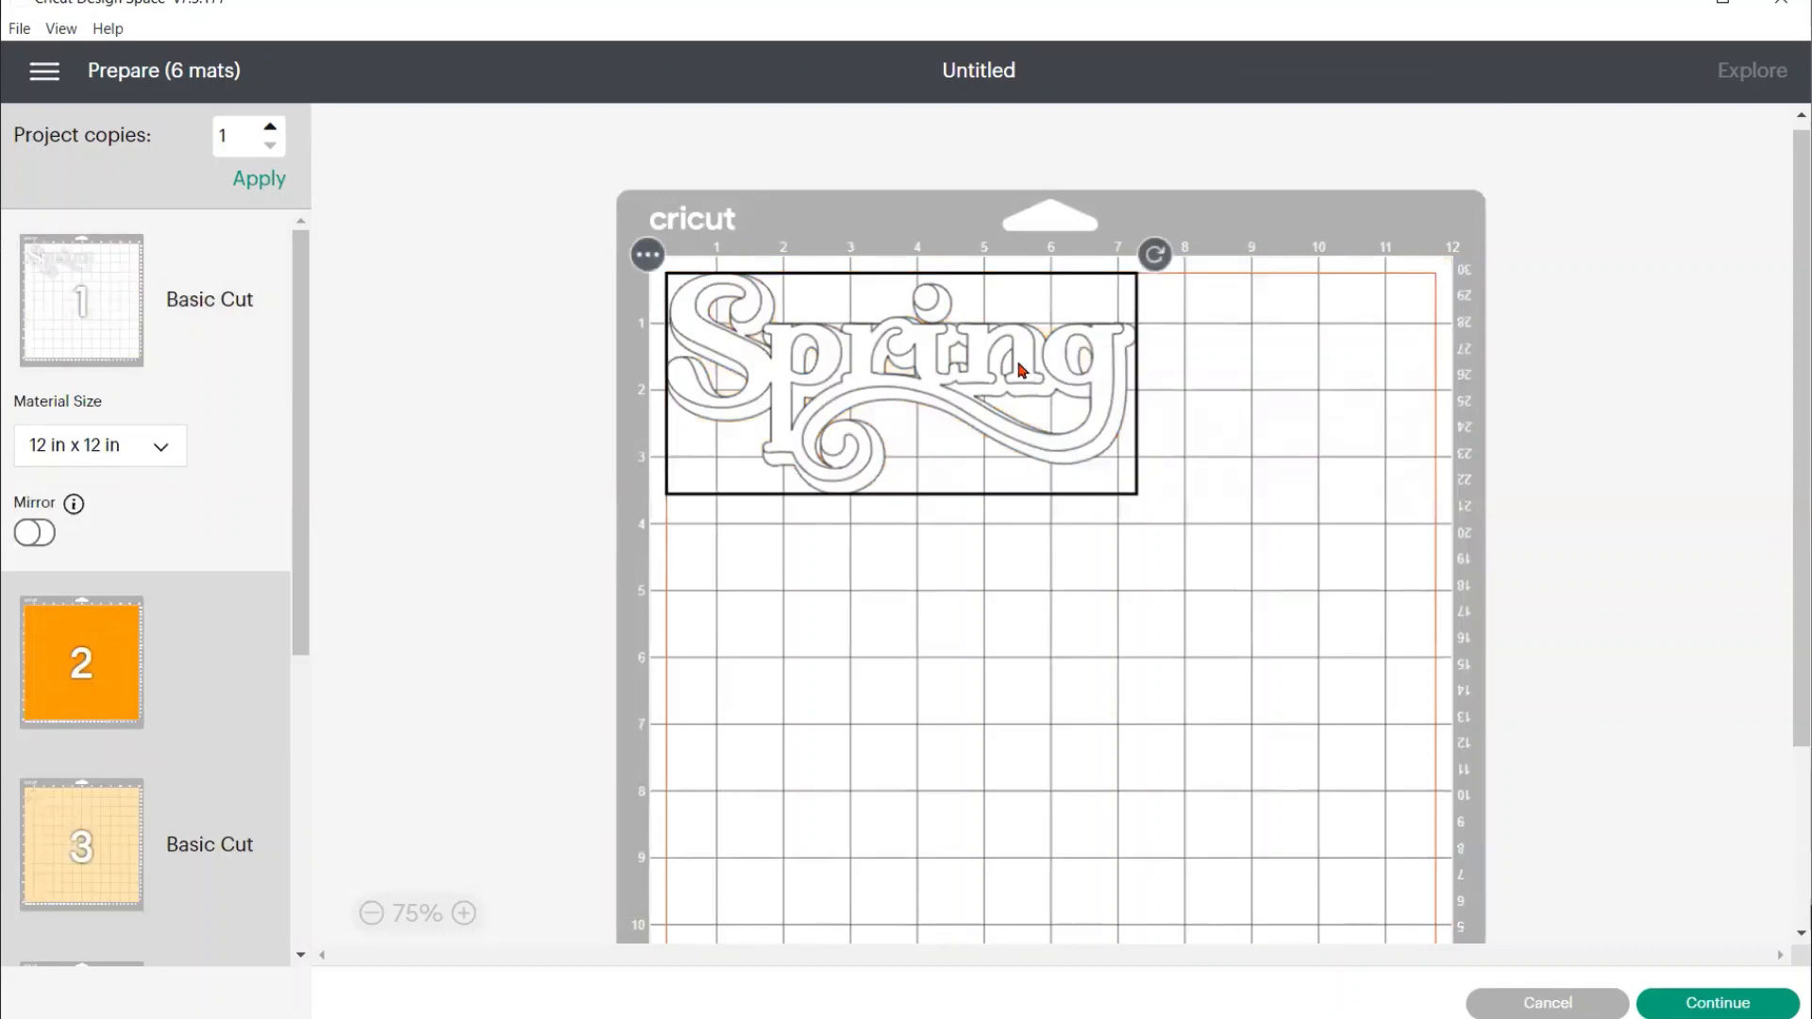
Place the lettering below the white offset on the white mat, starting about 4 in down, and check the remaining free space
click(929, 355)
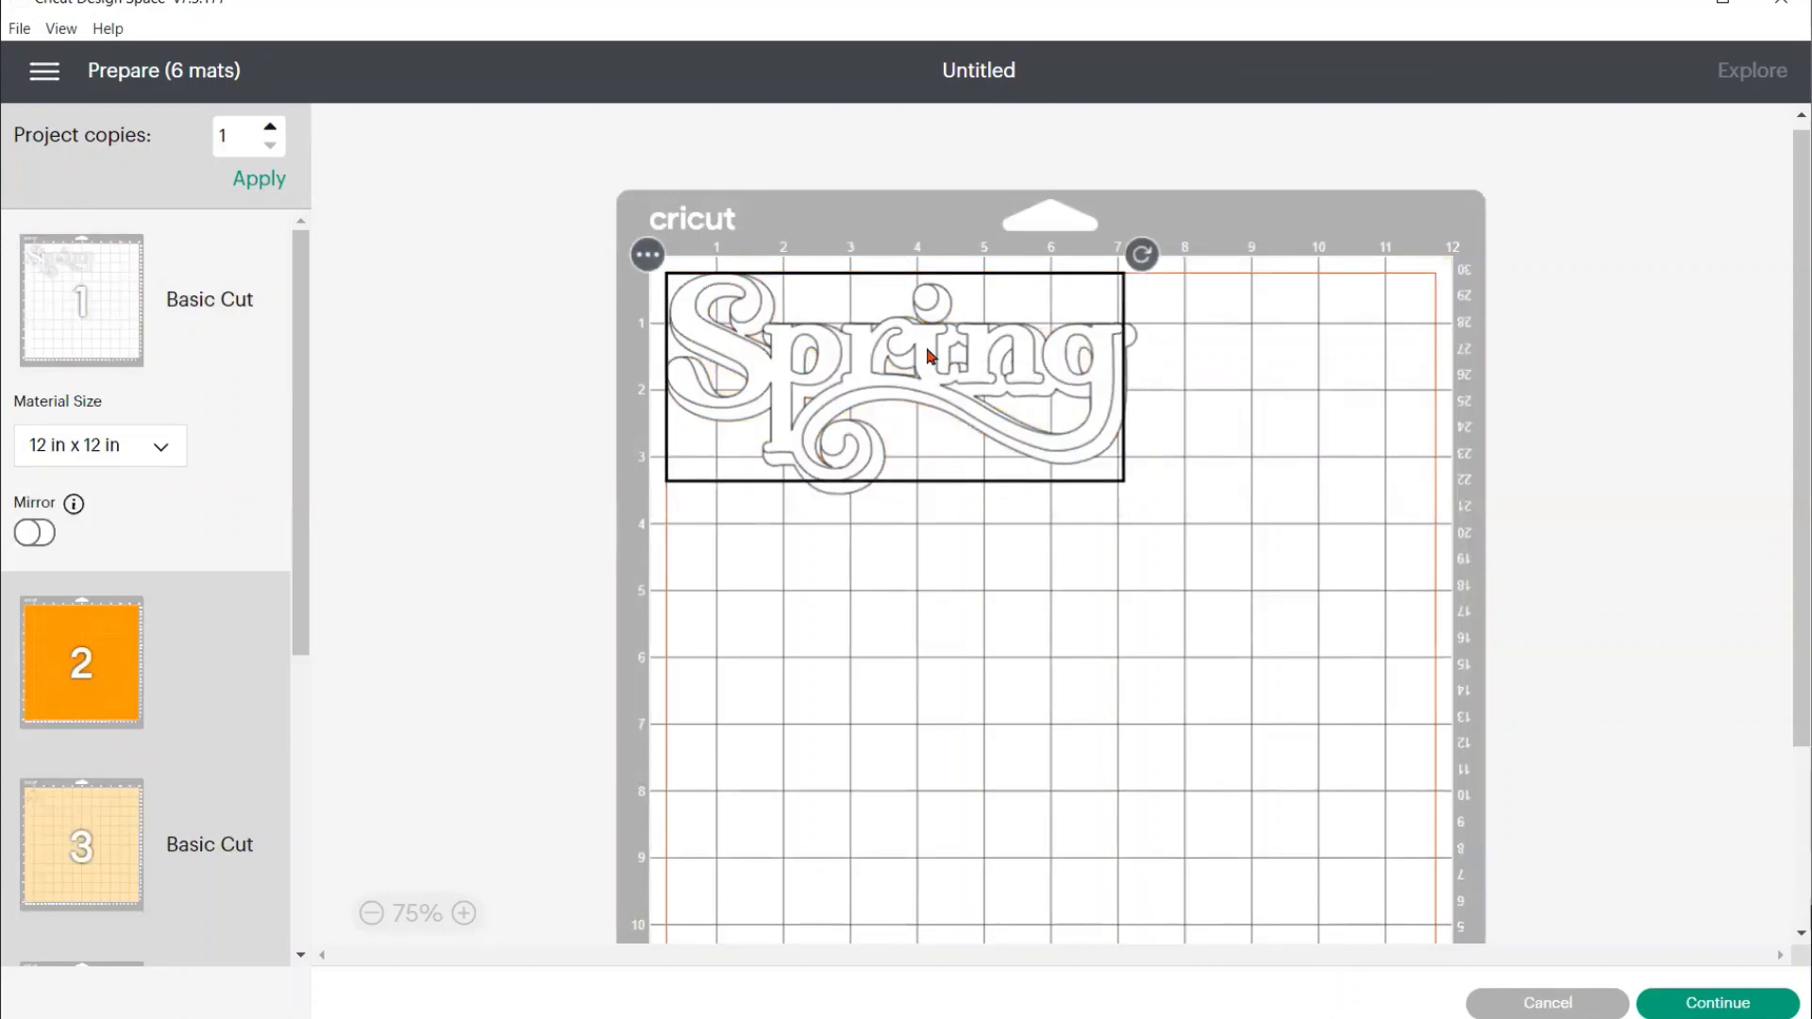
drag(929, 355, 908, 601)
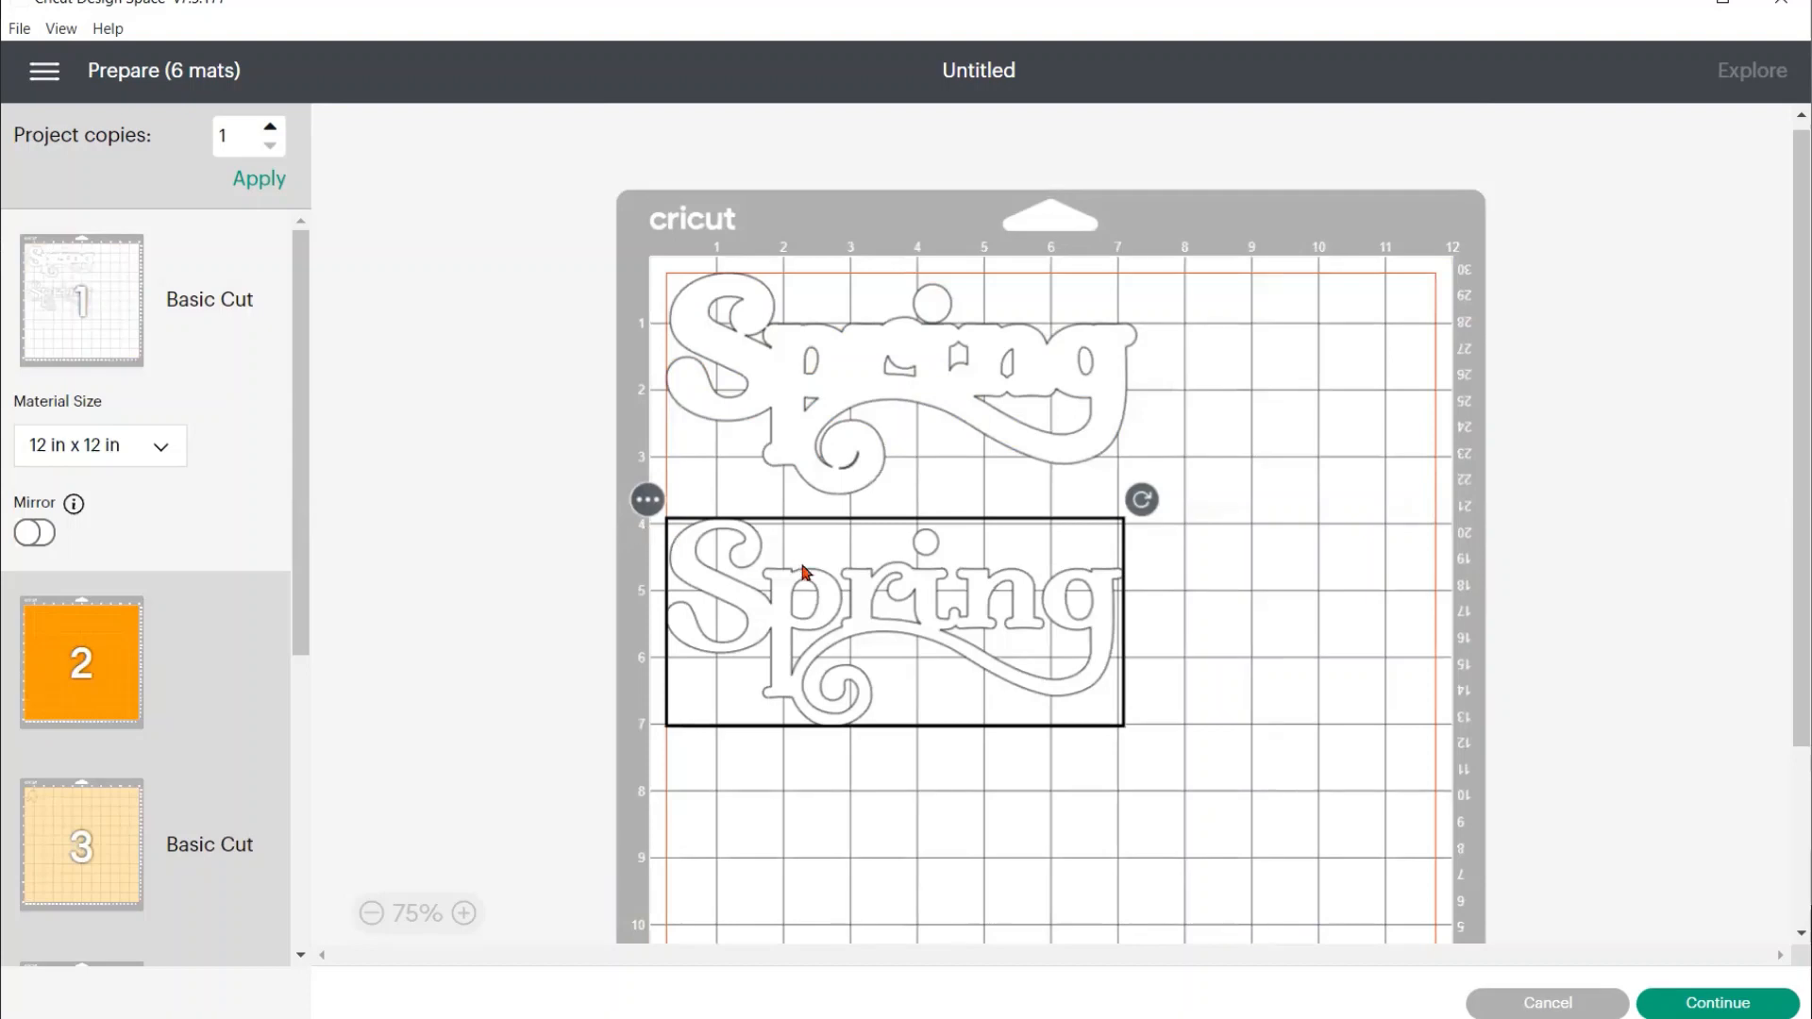
drag(795, 570, 793, 577)
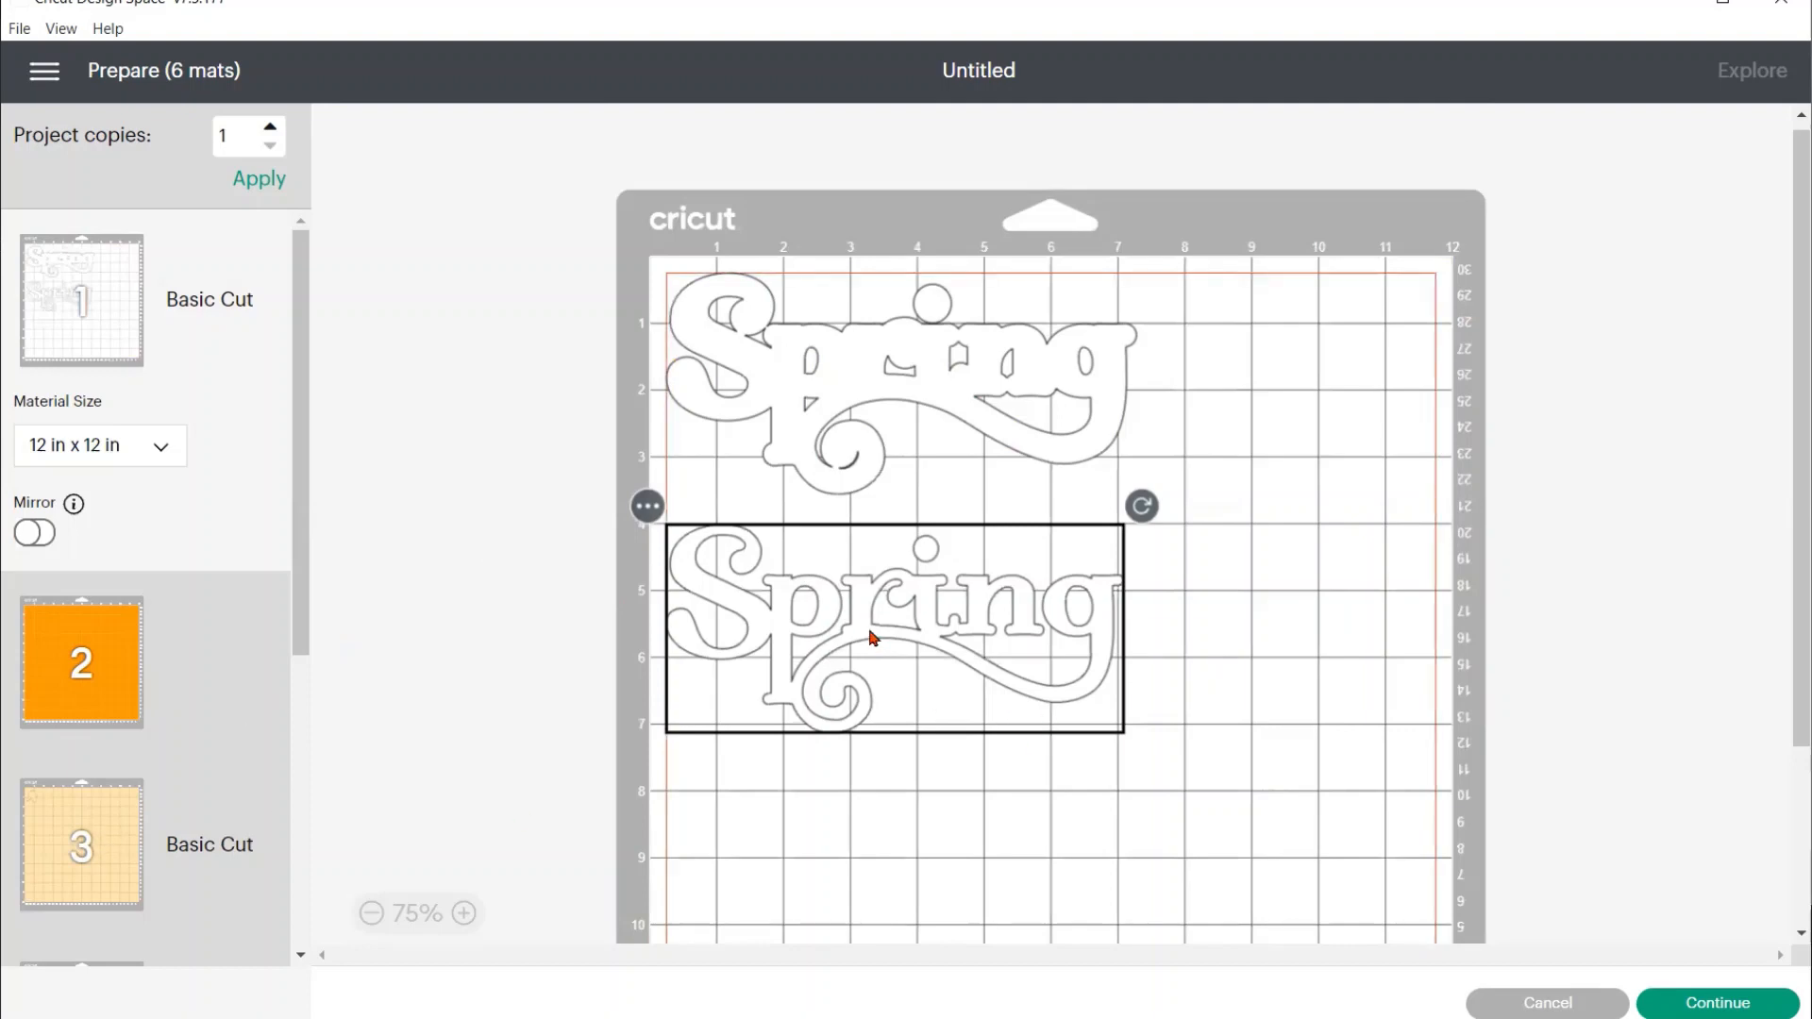
scroll(873, 638, down, 3)
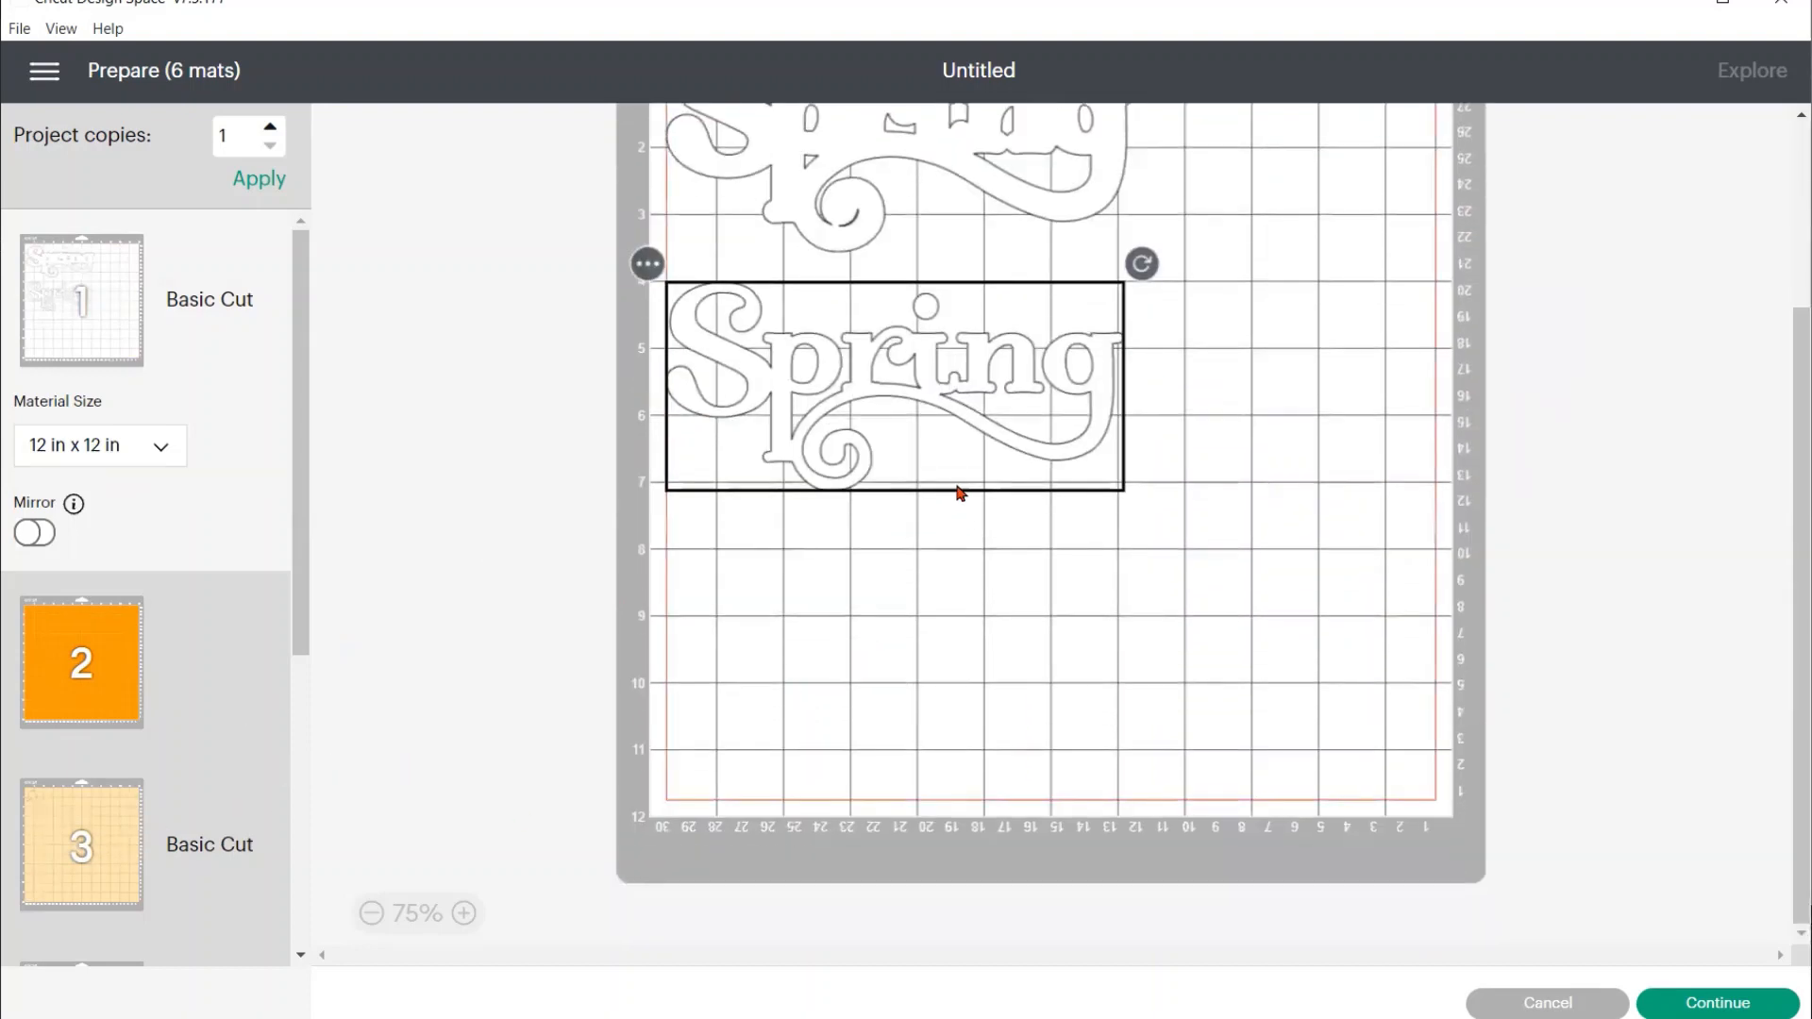
scroll(953, 490, up, 2)
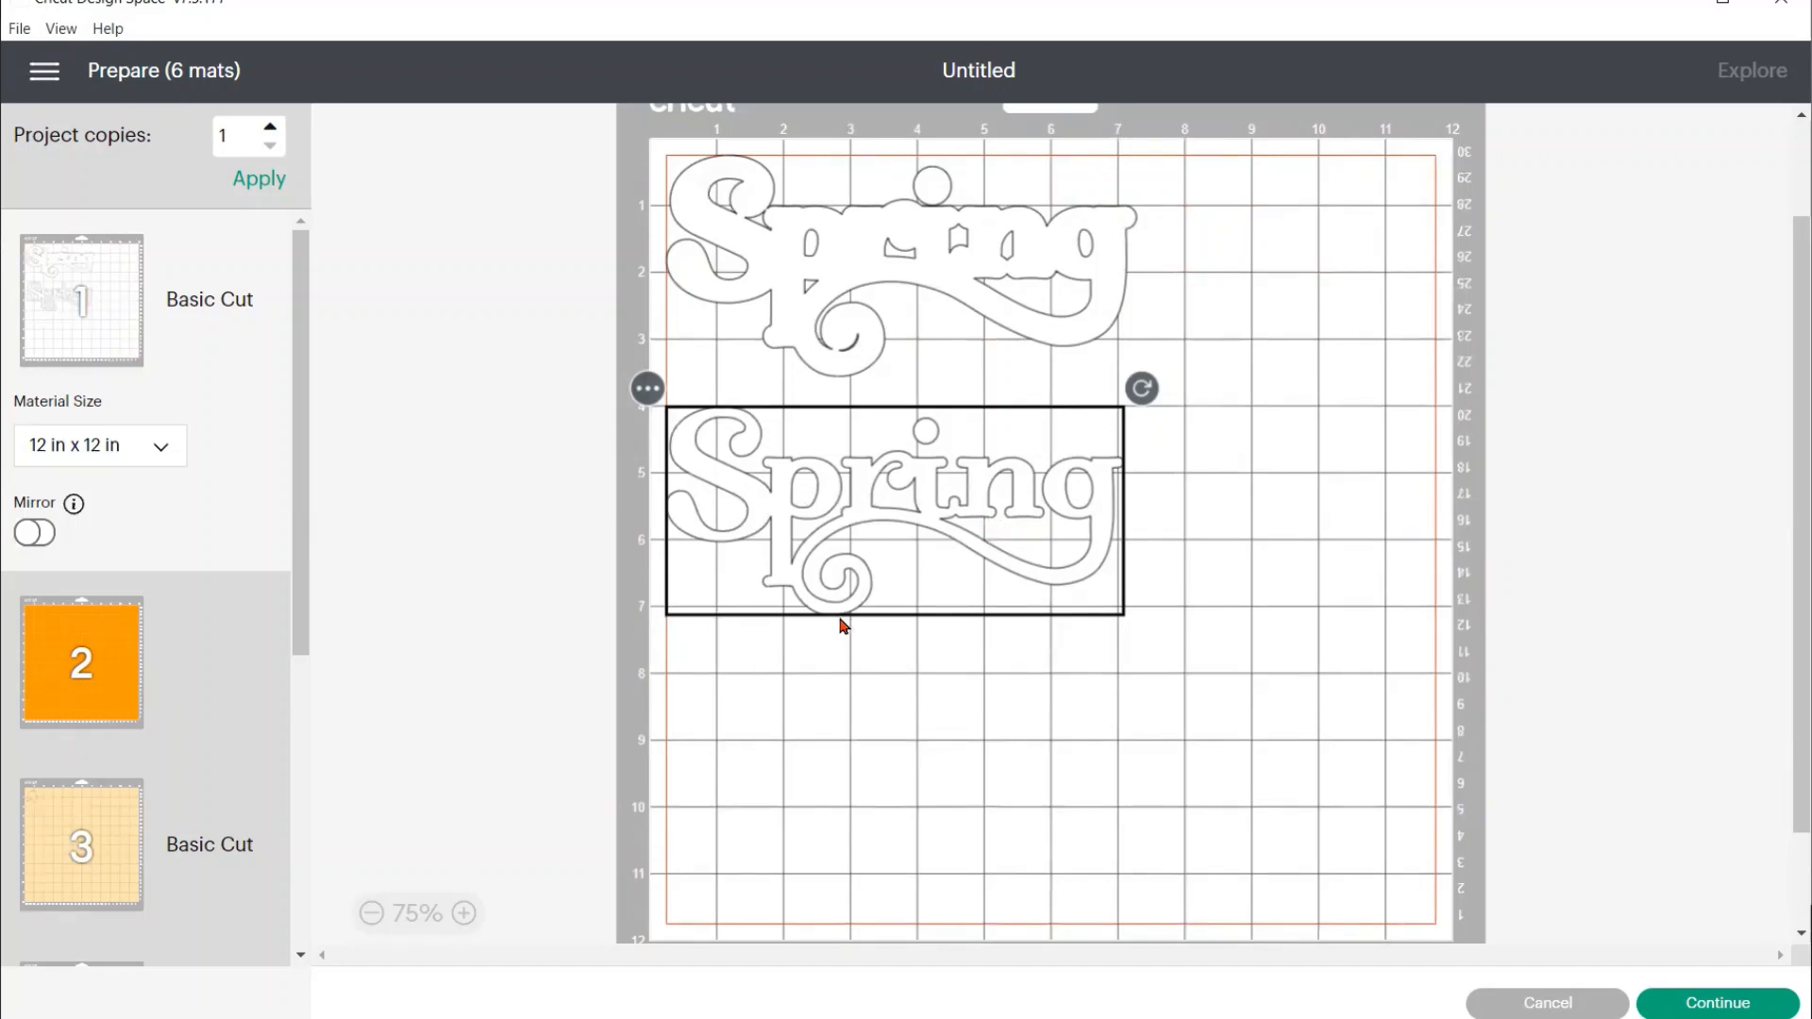
scroll(821, 628, down, 2)
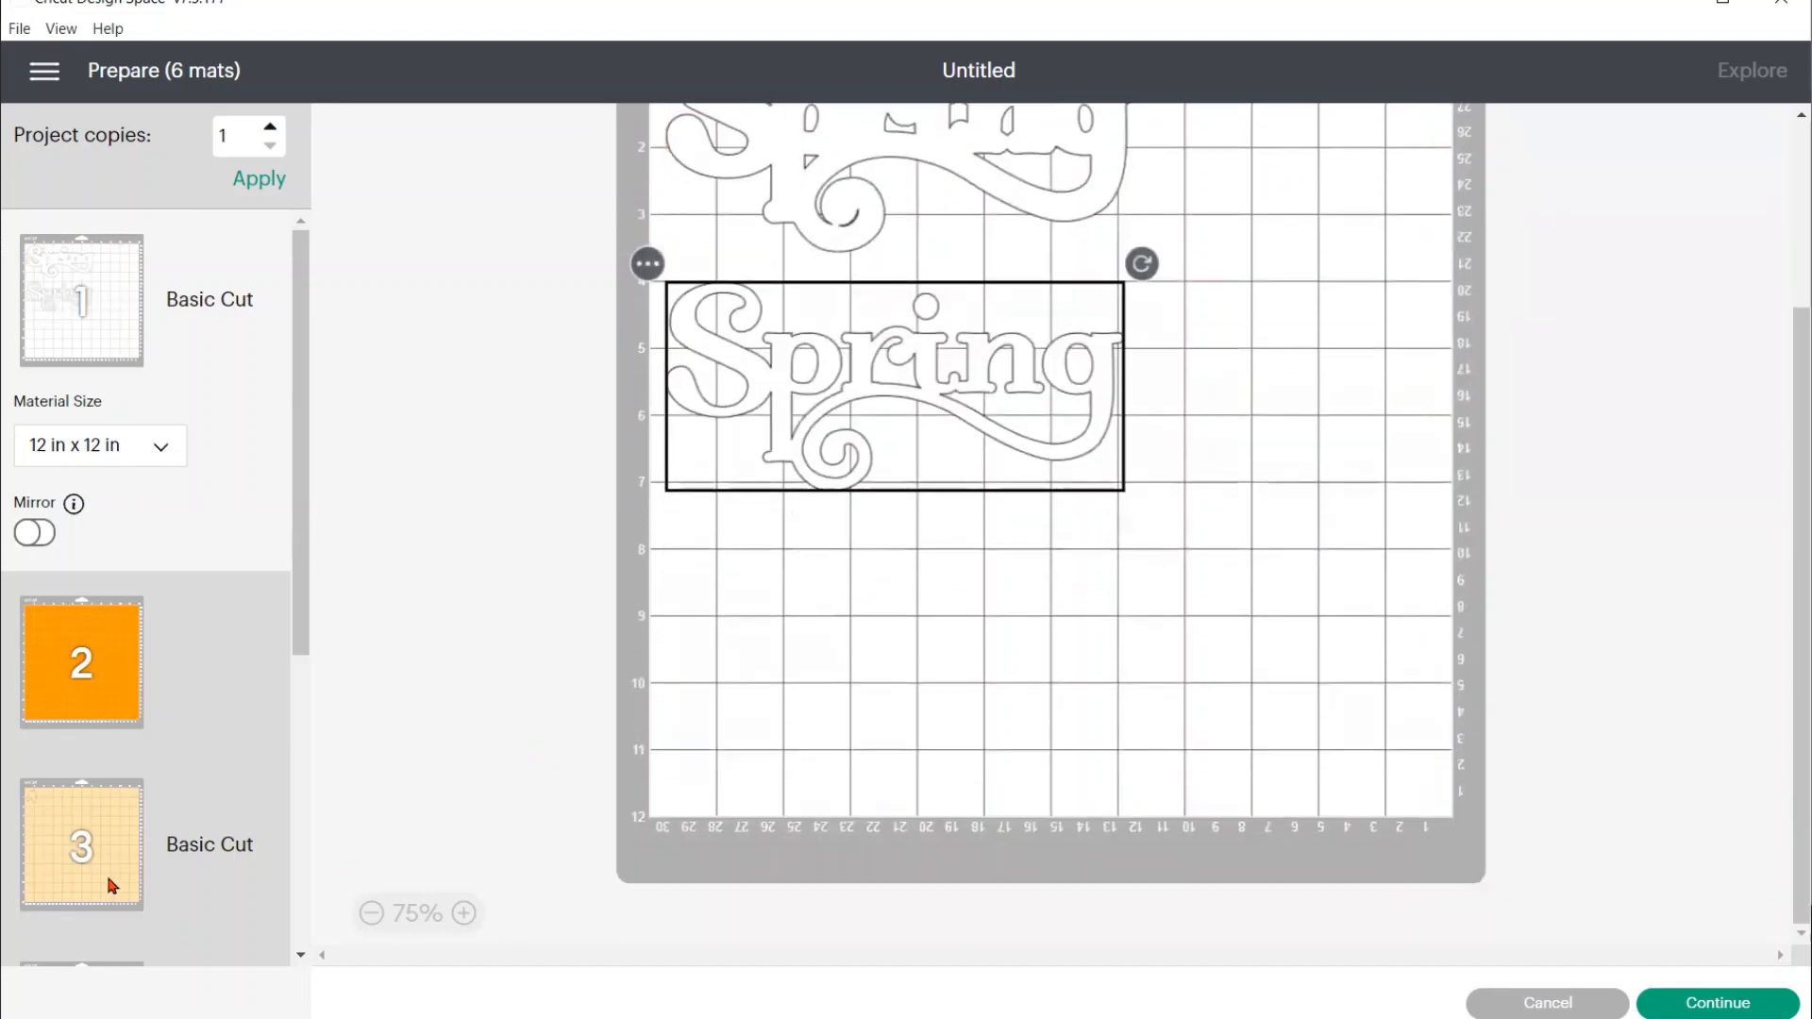
Place the pale orange iris shape in its mat's upper corner, about 10.6 in across, and move it onto the white mat
click(111, 885)
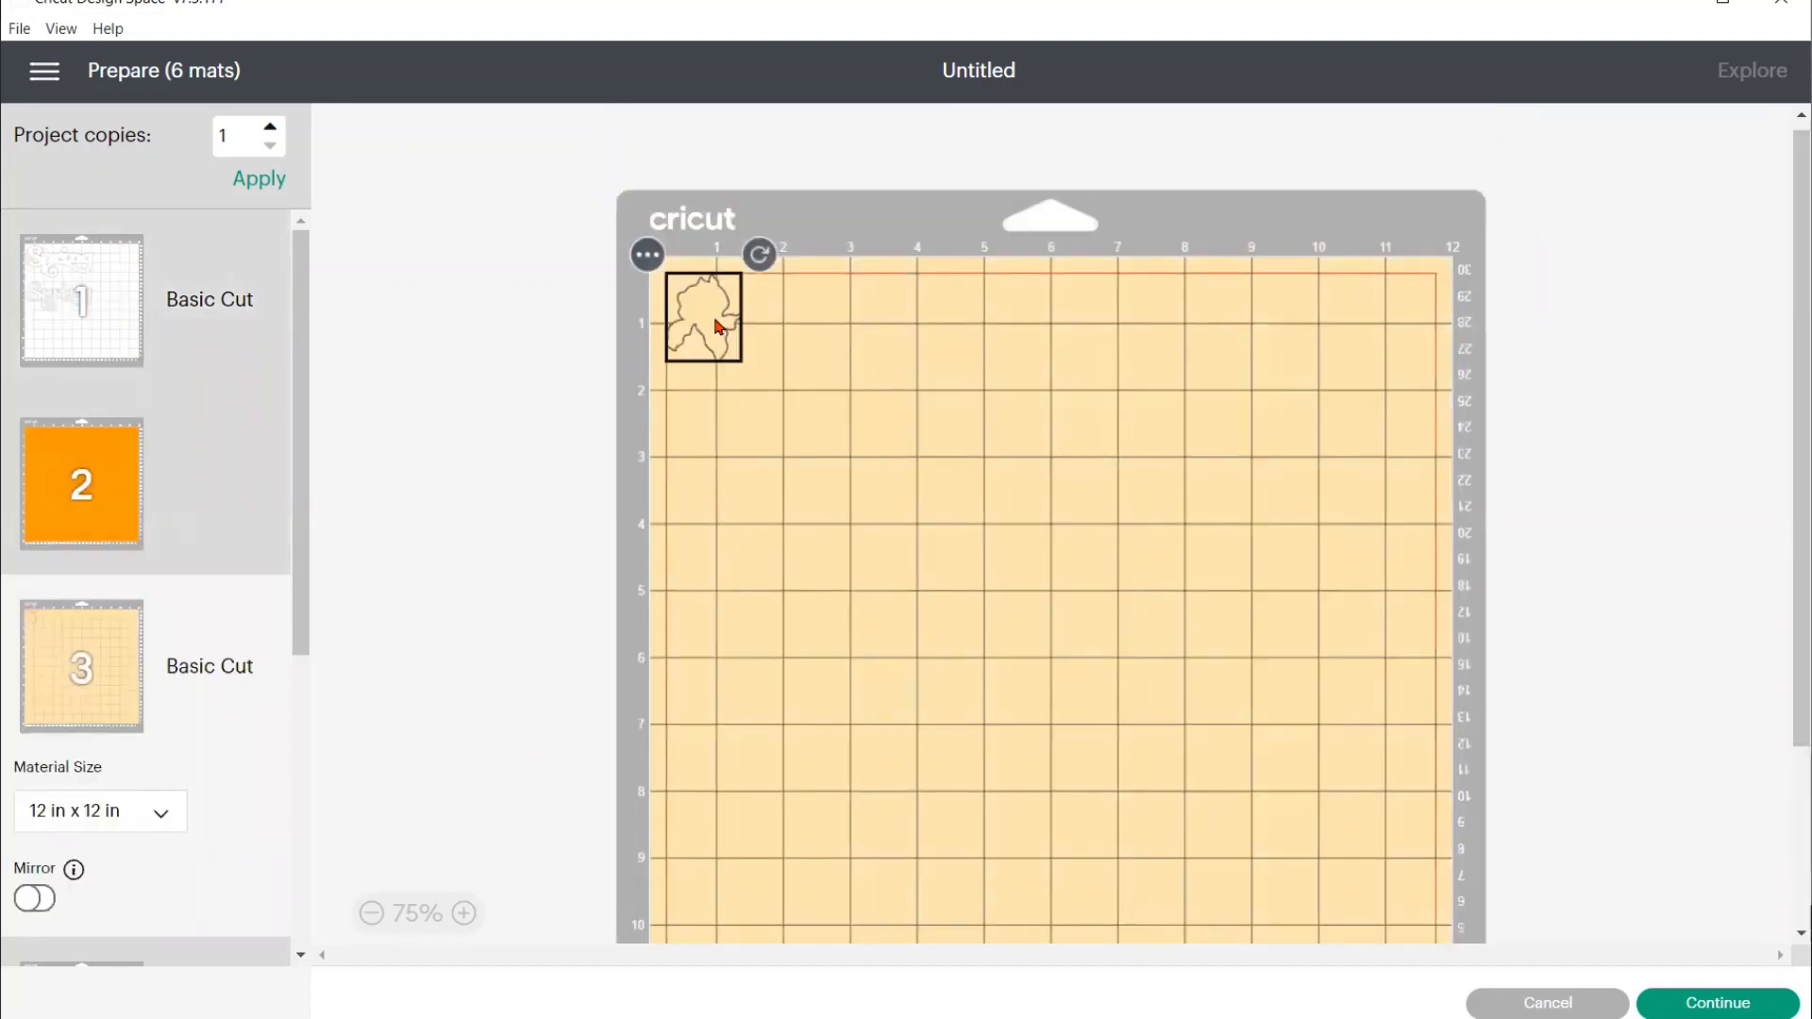
drag(717, 327, 1422, 308)
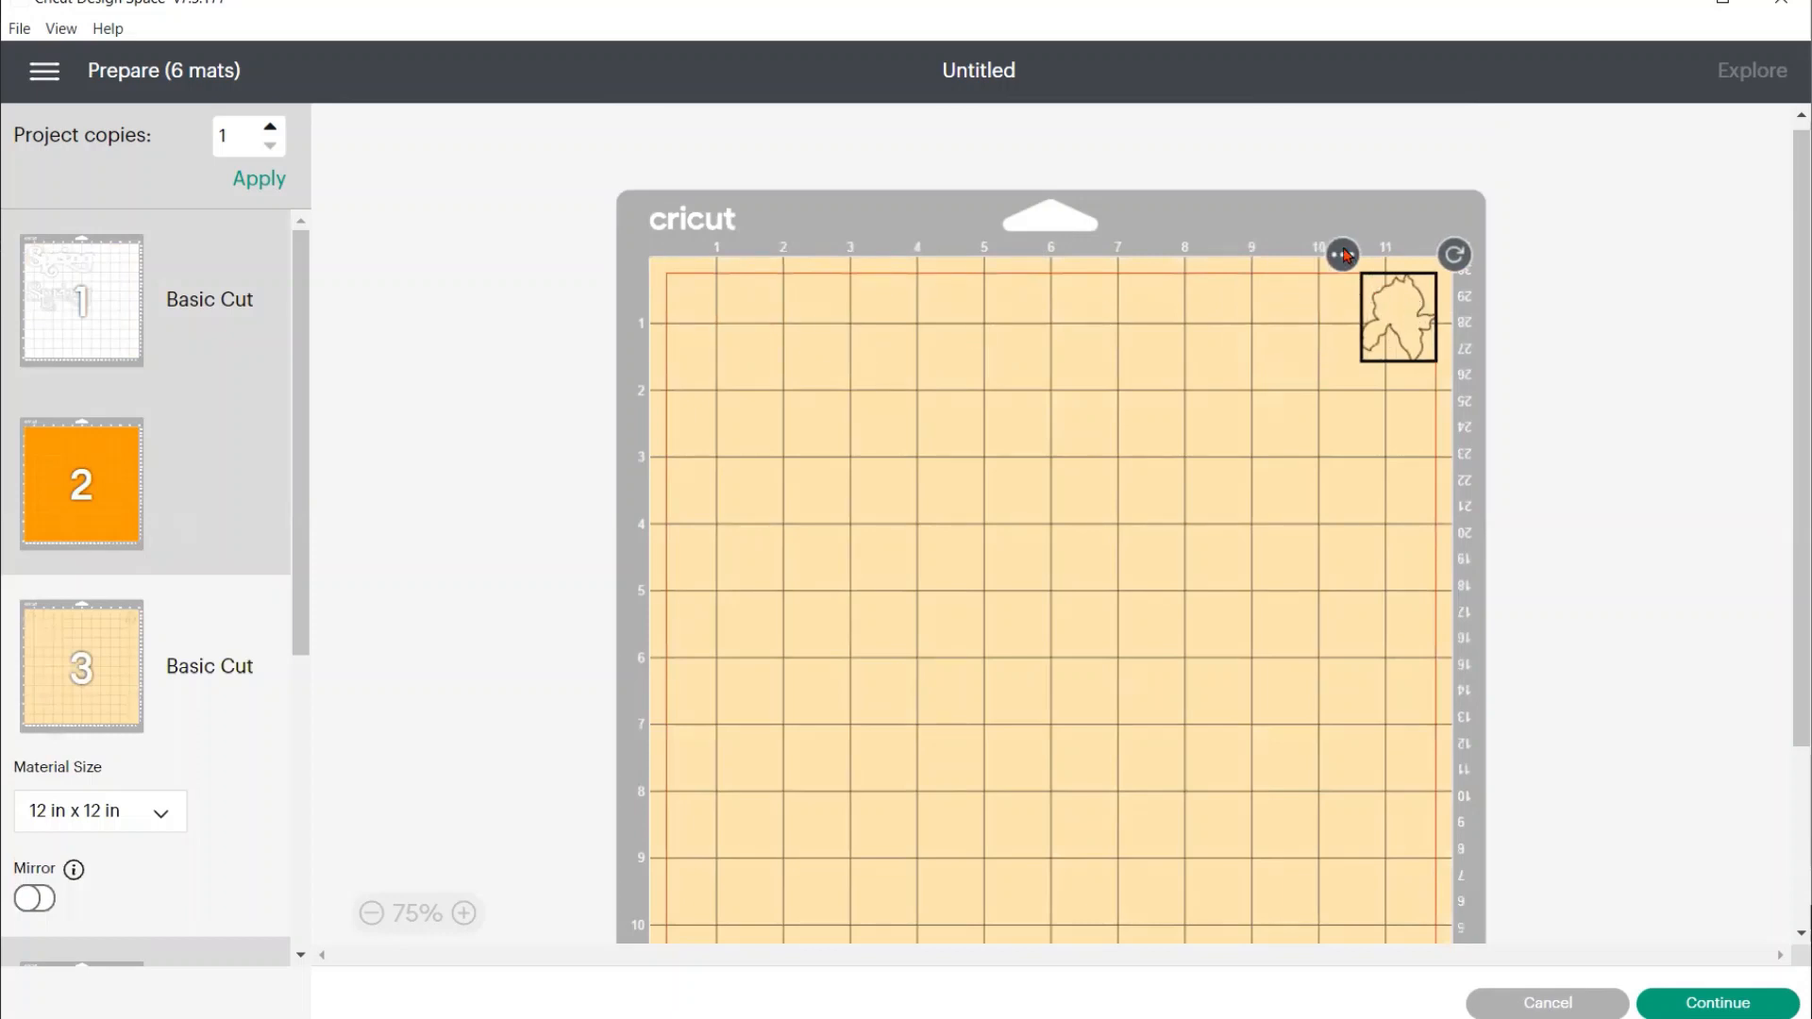
click(1342, 256)
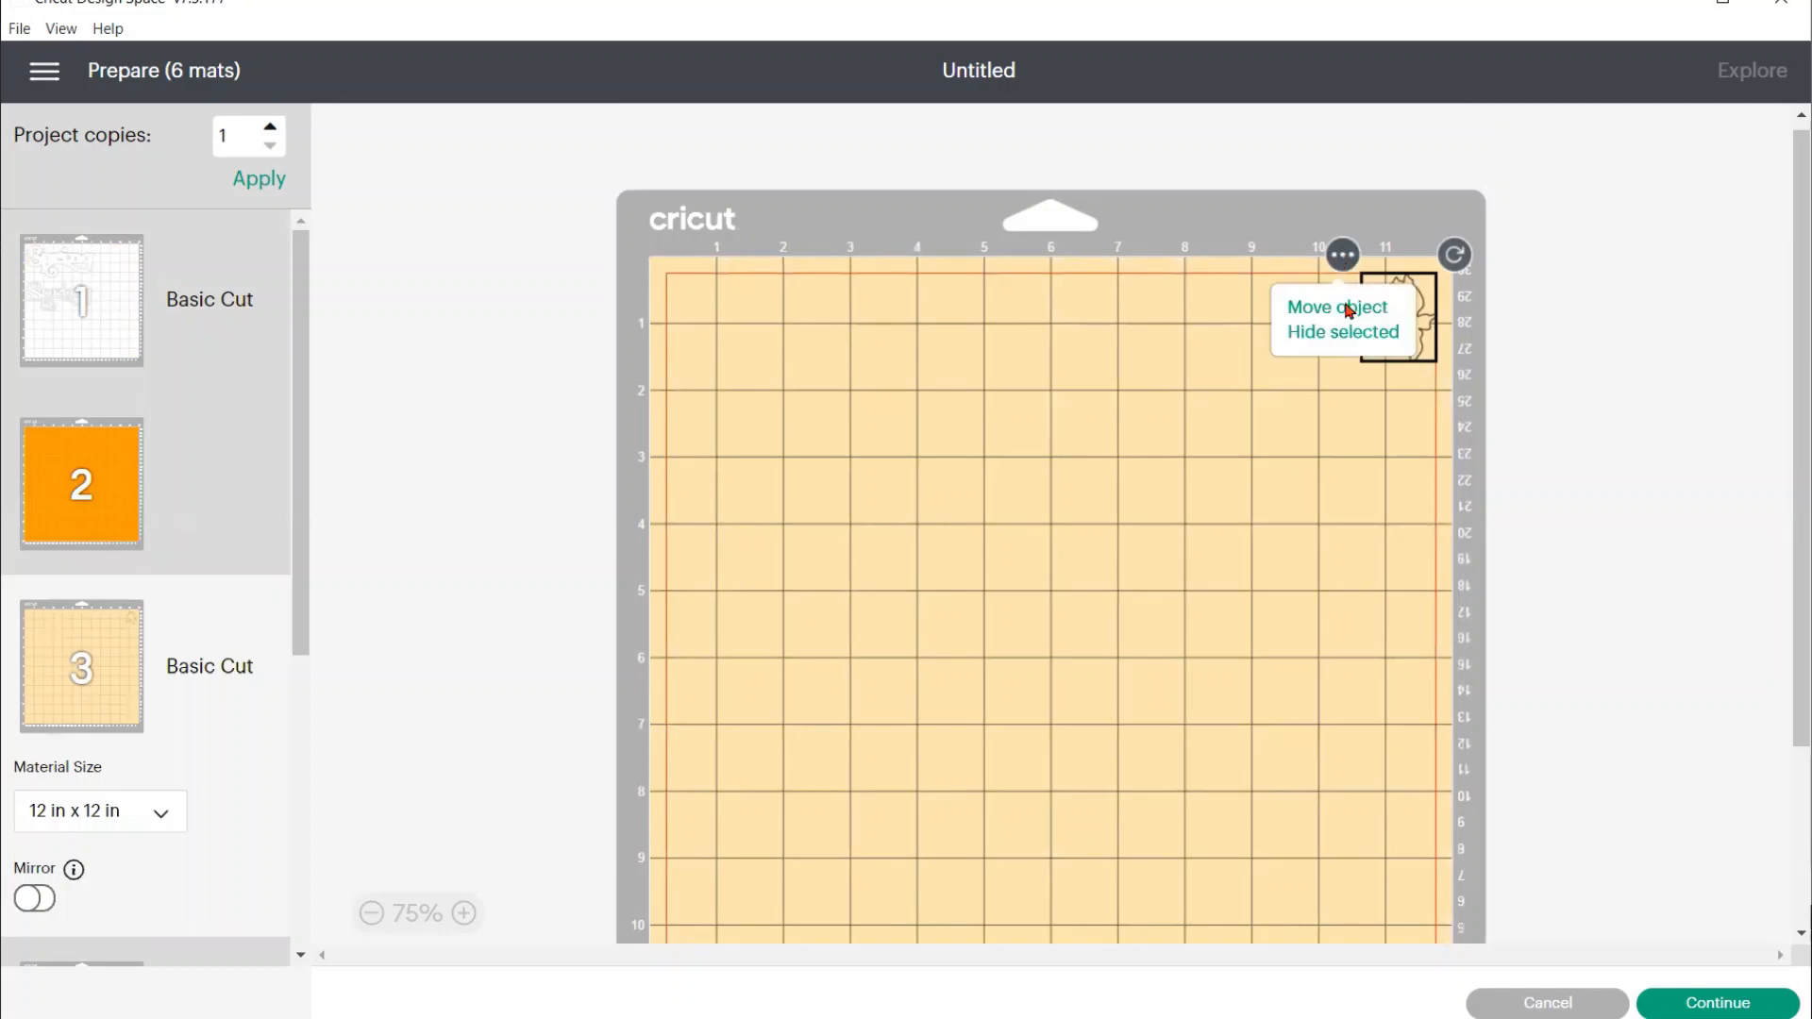
click(1347, 309)
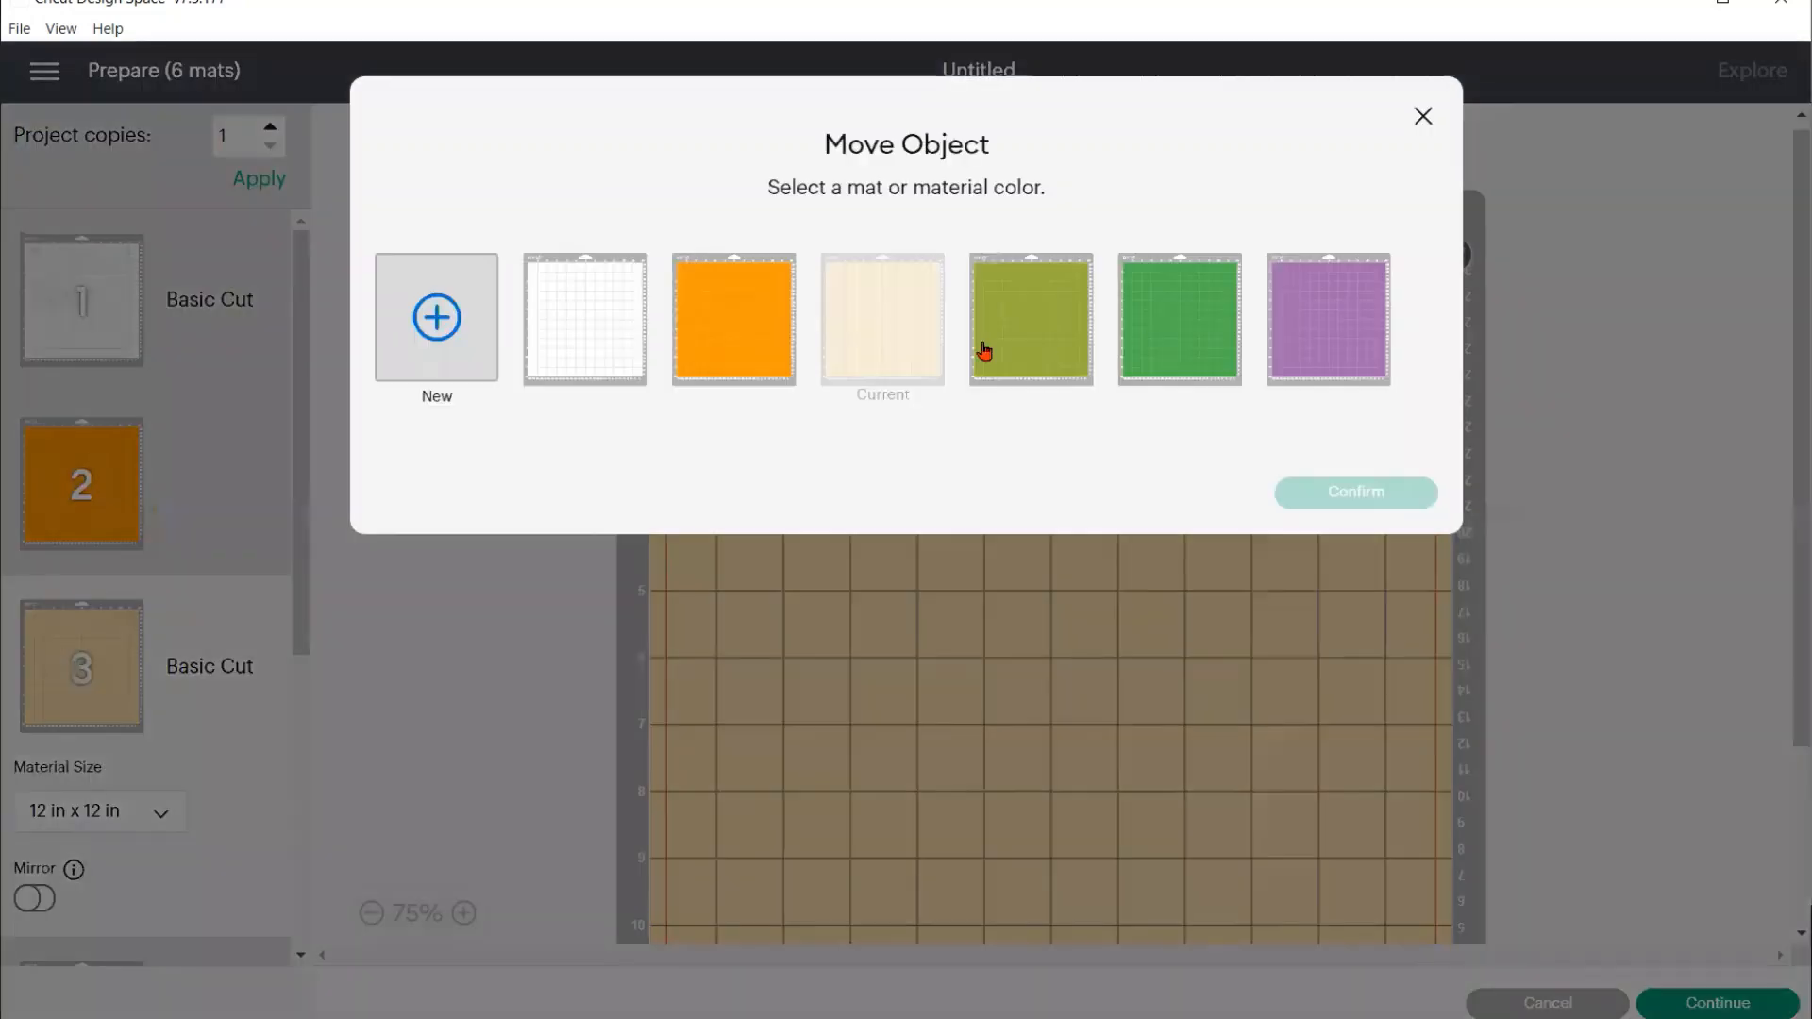
click(604, 347)
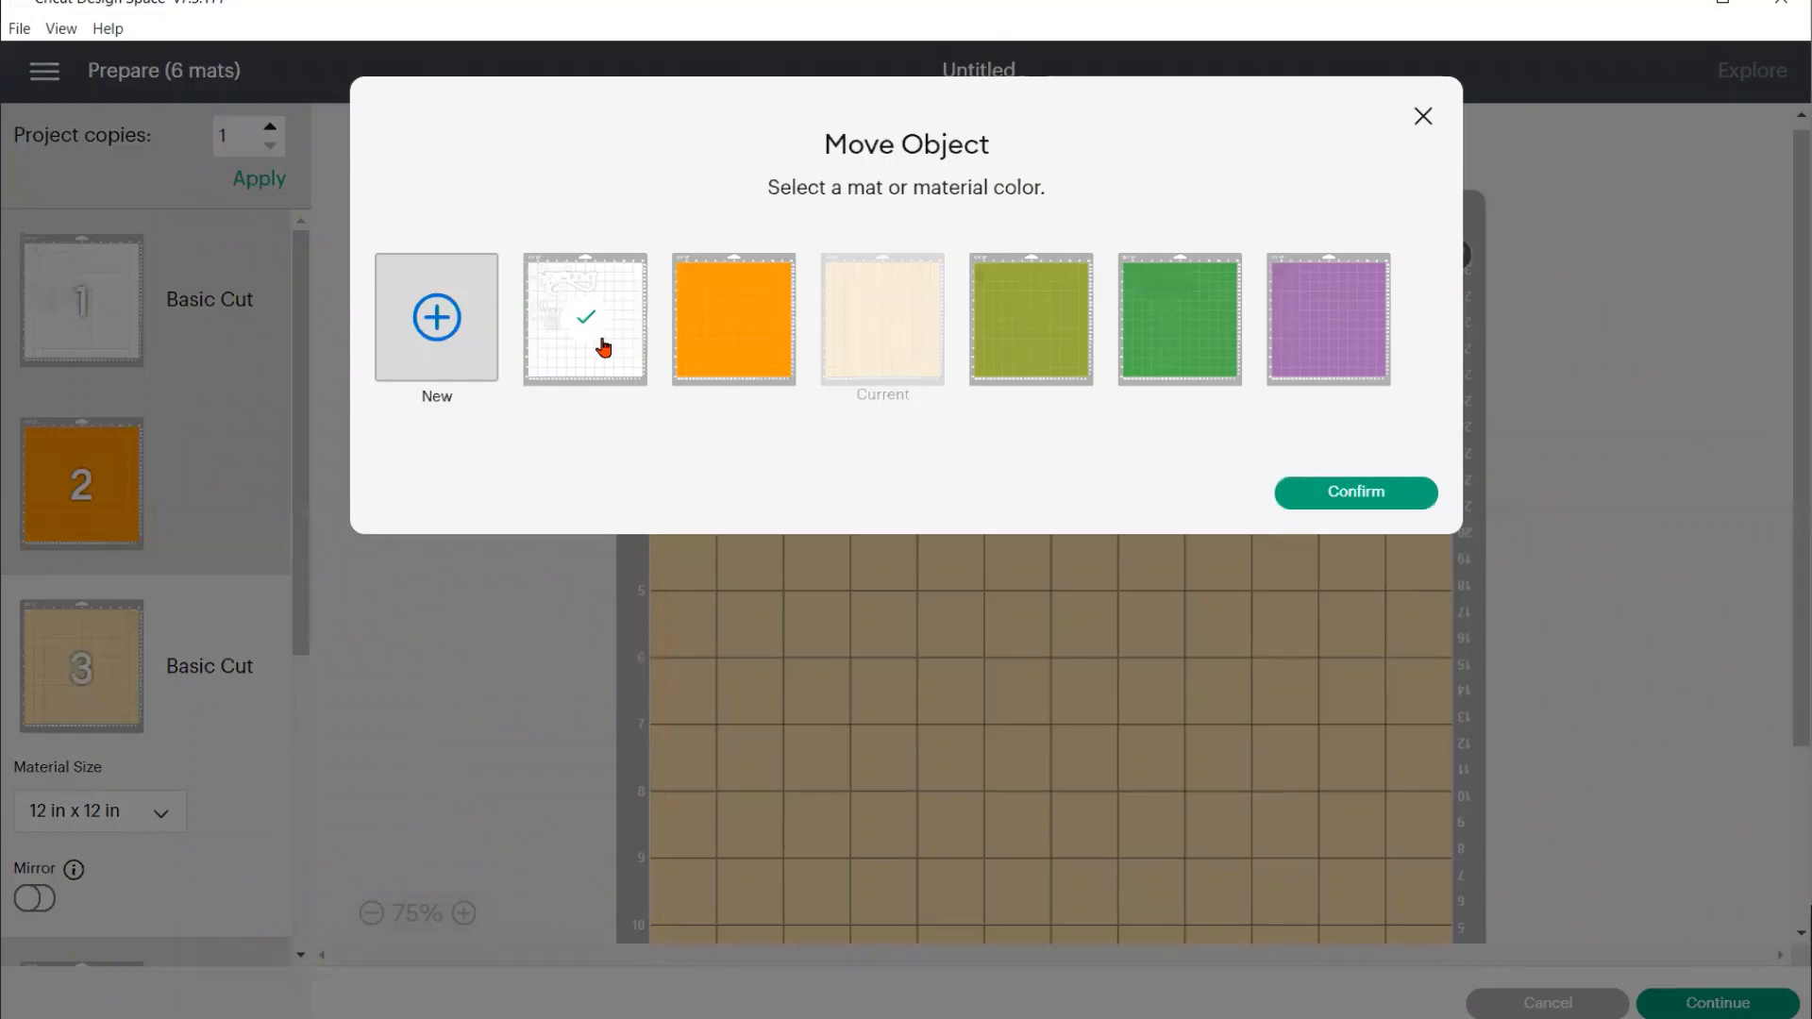
click(1345, 492)
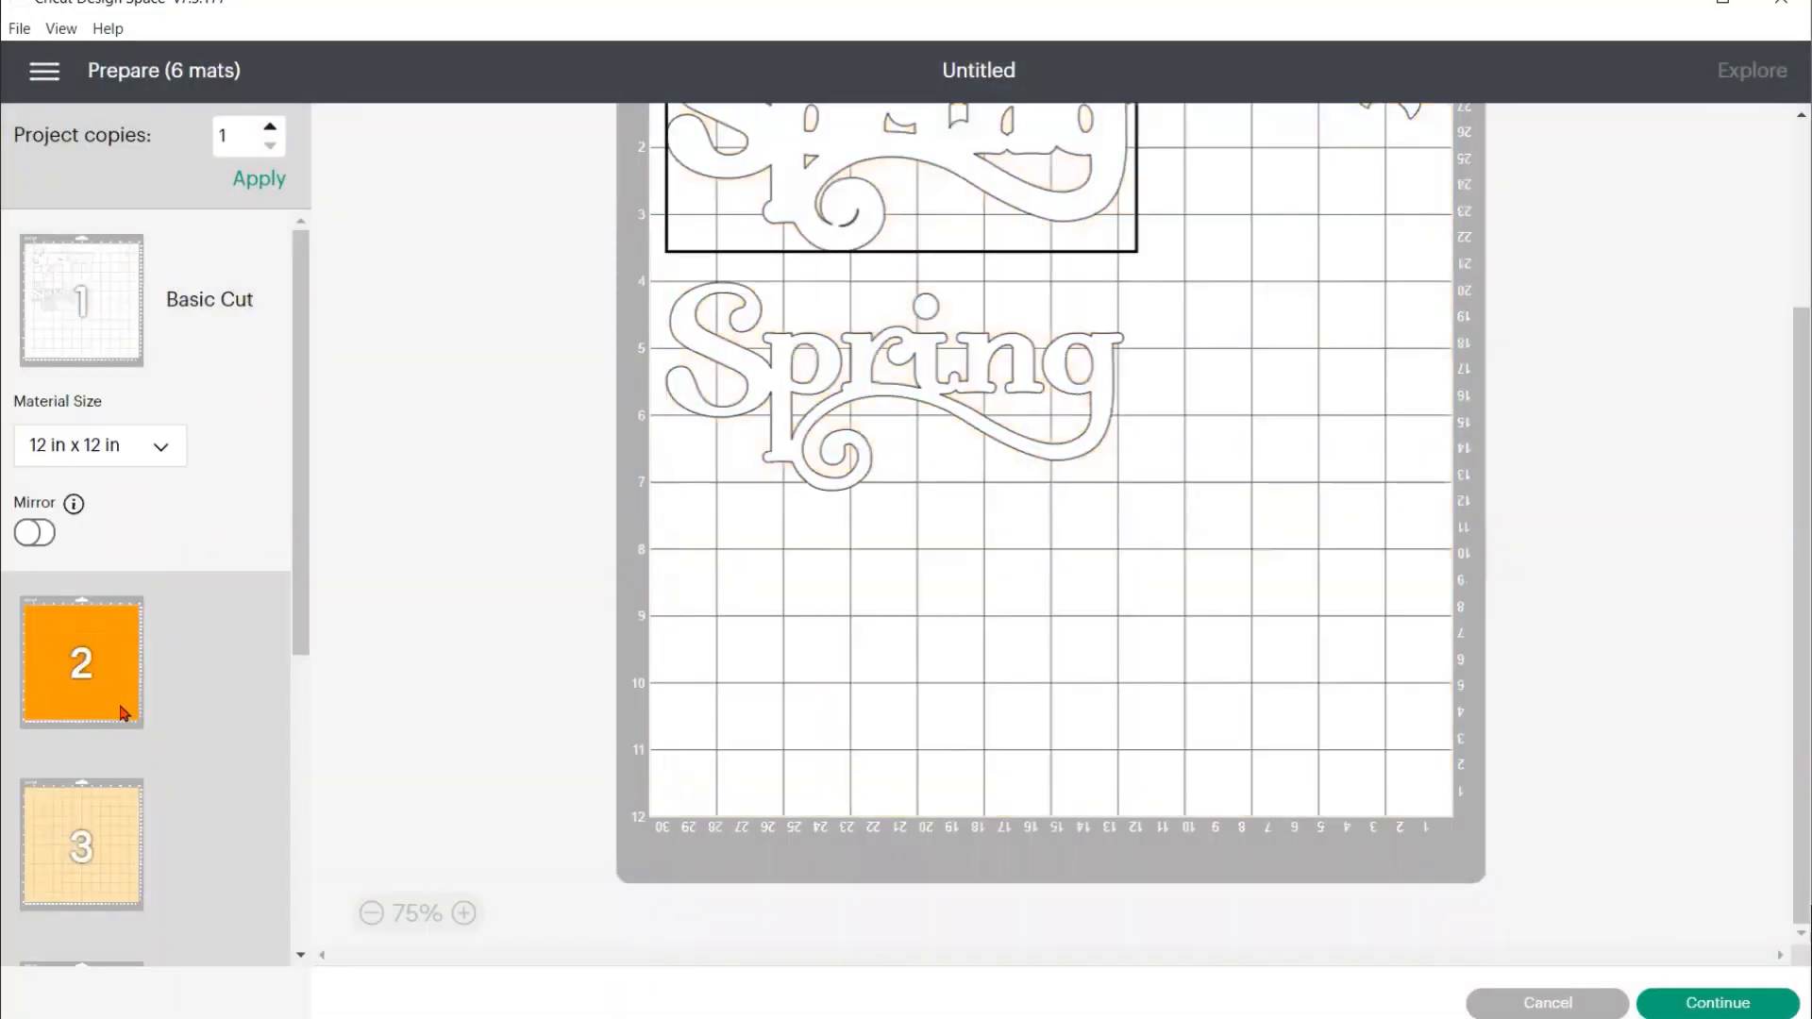
scroll(104, 829, down, 5)
scroll(118, 783, up, 5)
scroll(1189, 359, up, 3)
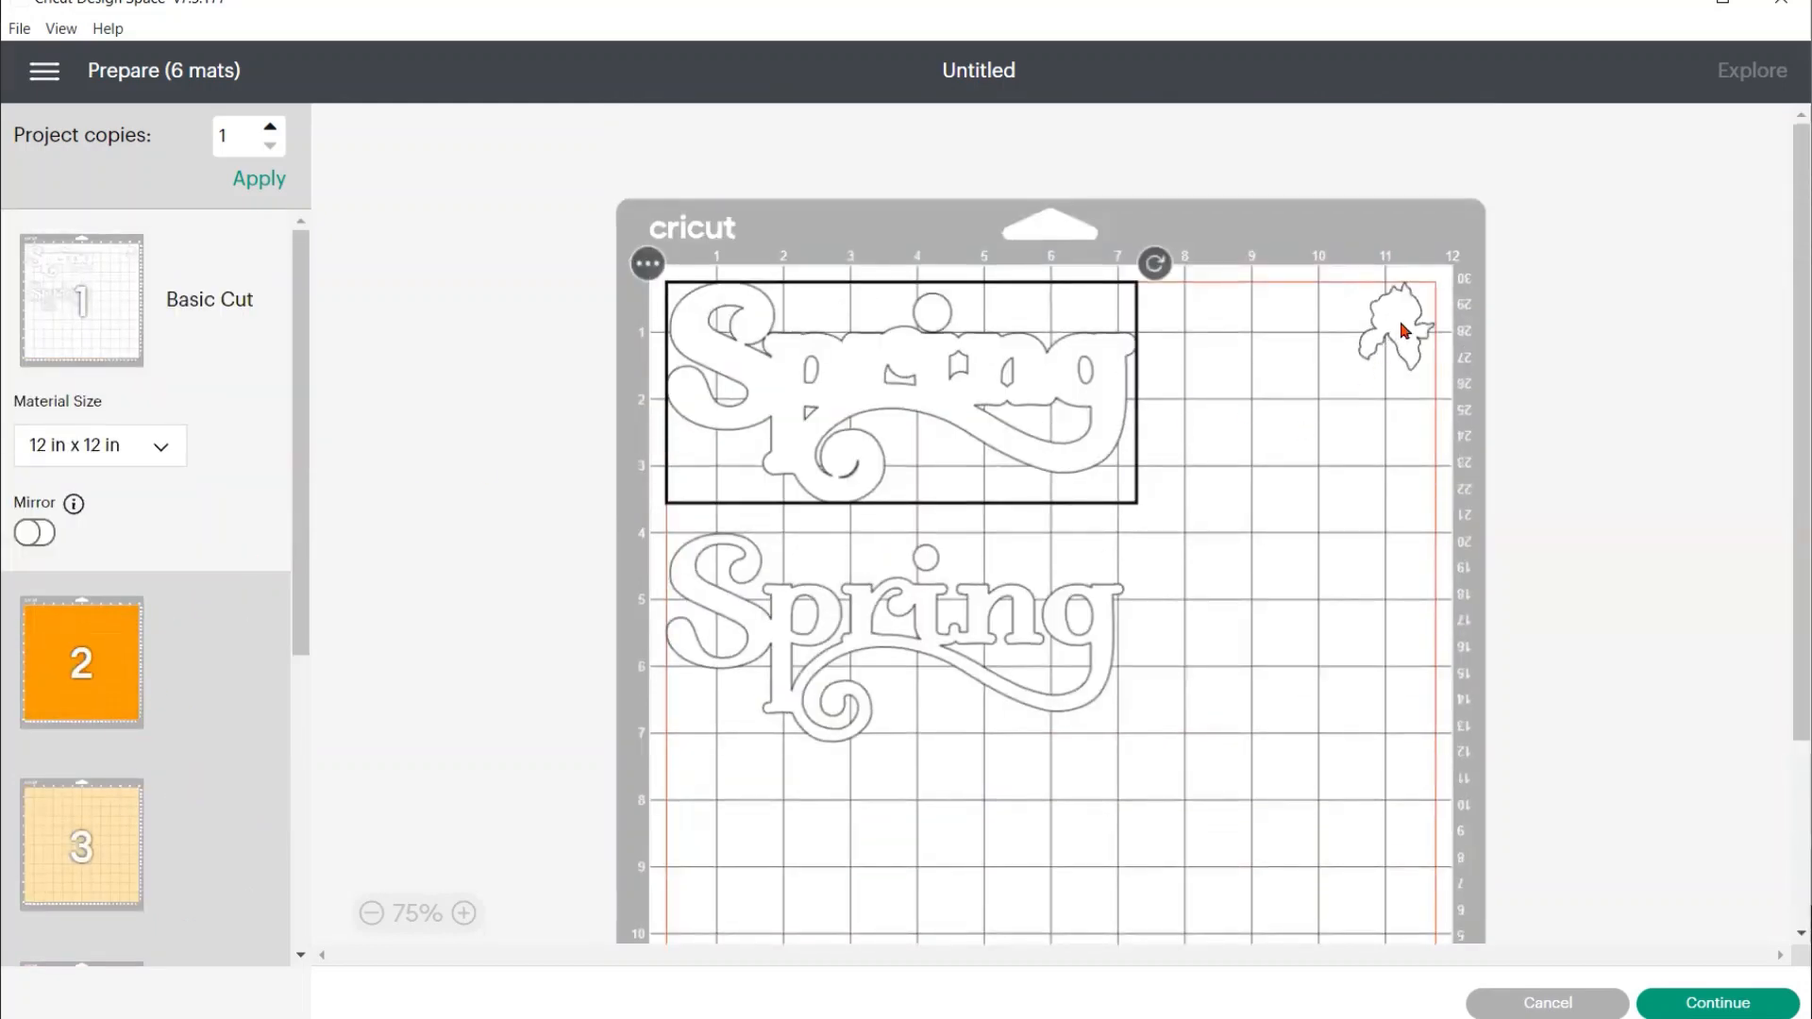
Place the olive stem about 11 in across and 3 in down, and move it onto the white mat at that spot
scroll(42, 689, down, 5)
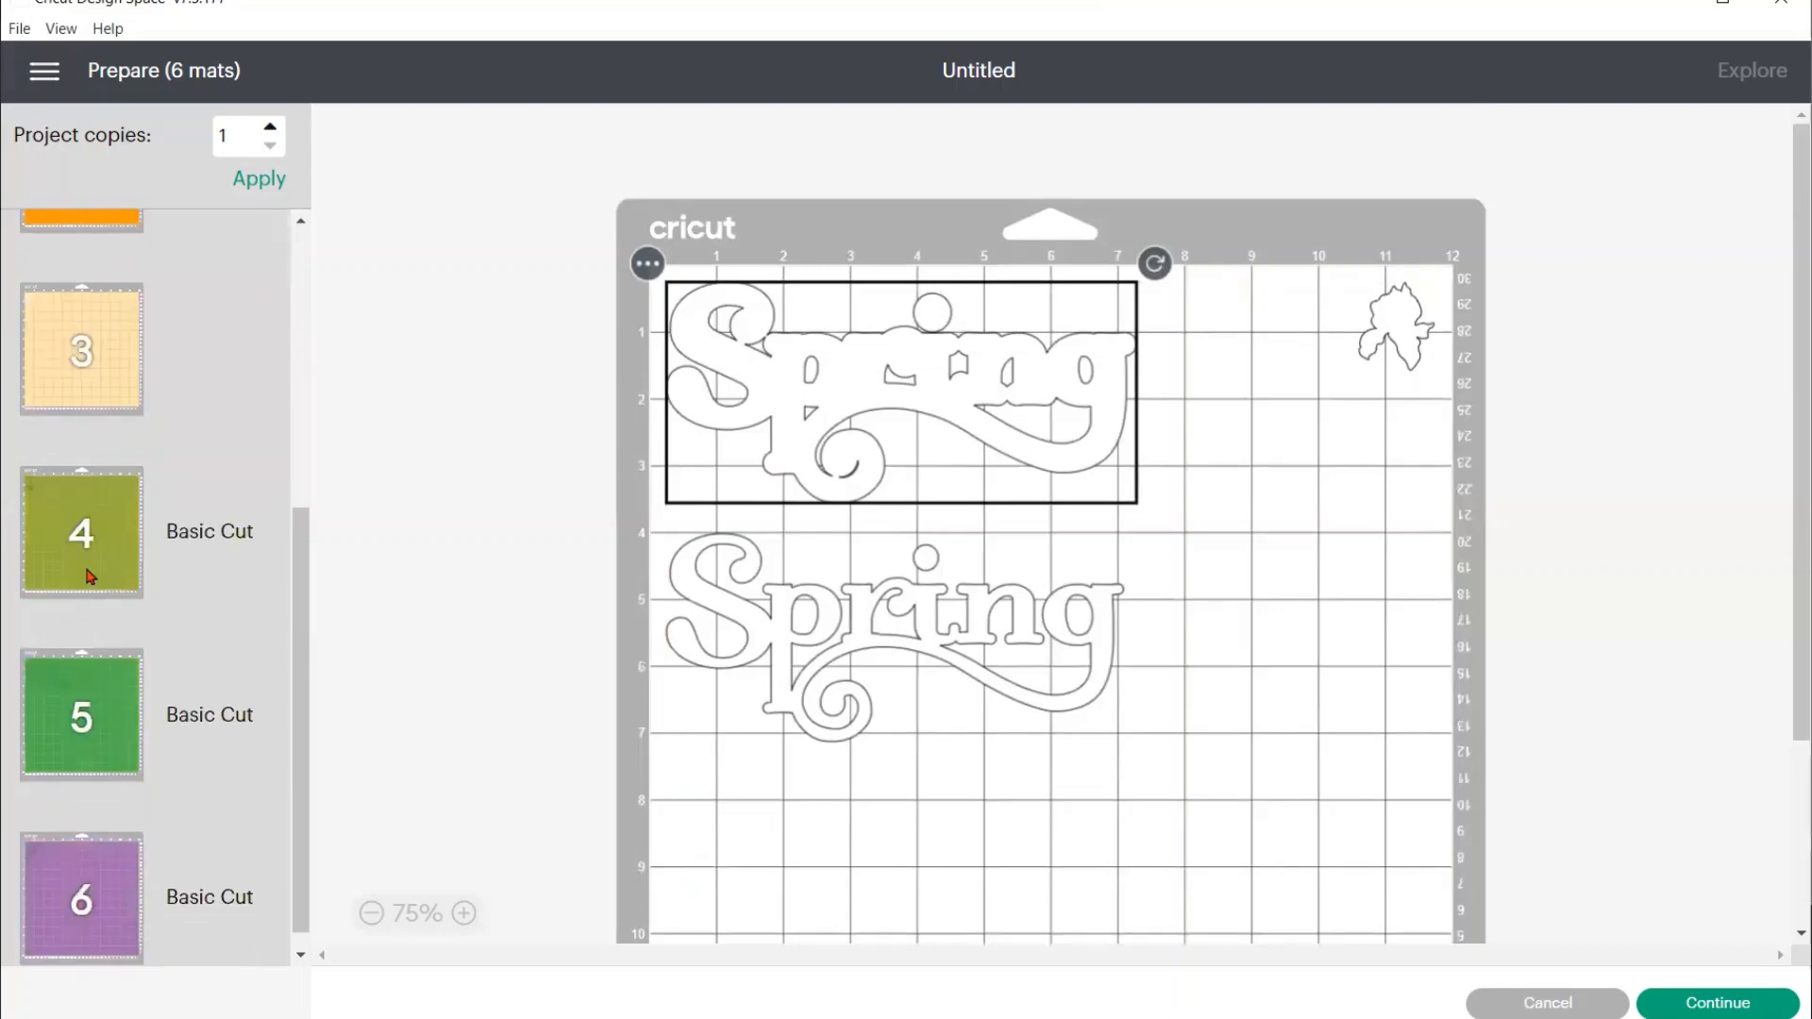
click(90, 575)
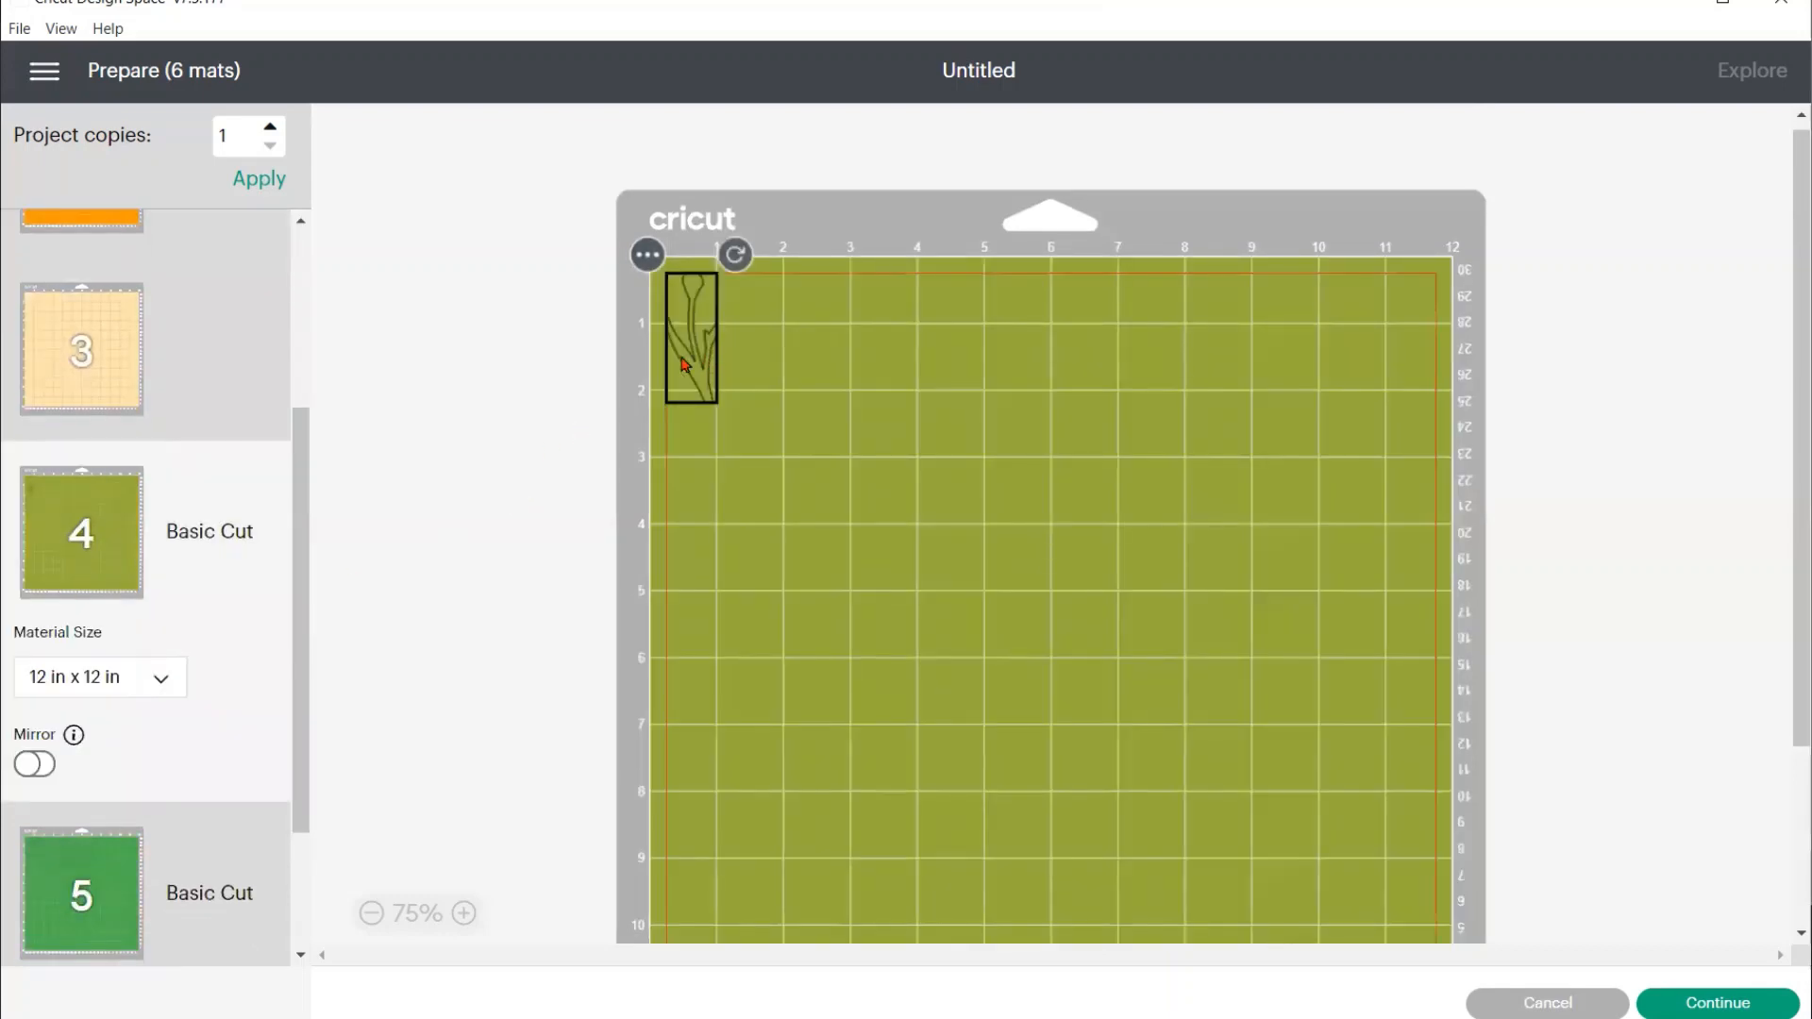
drag(685, 365, 1459, 550)
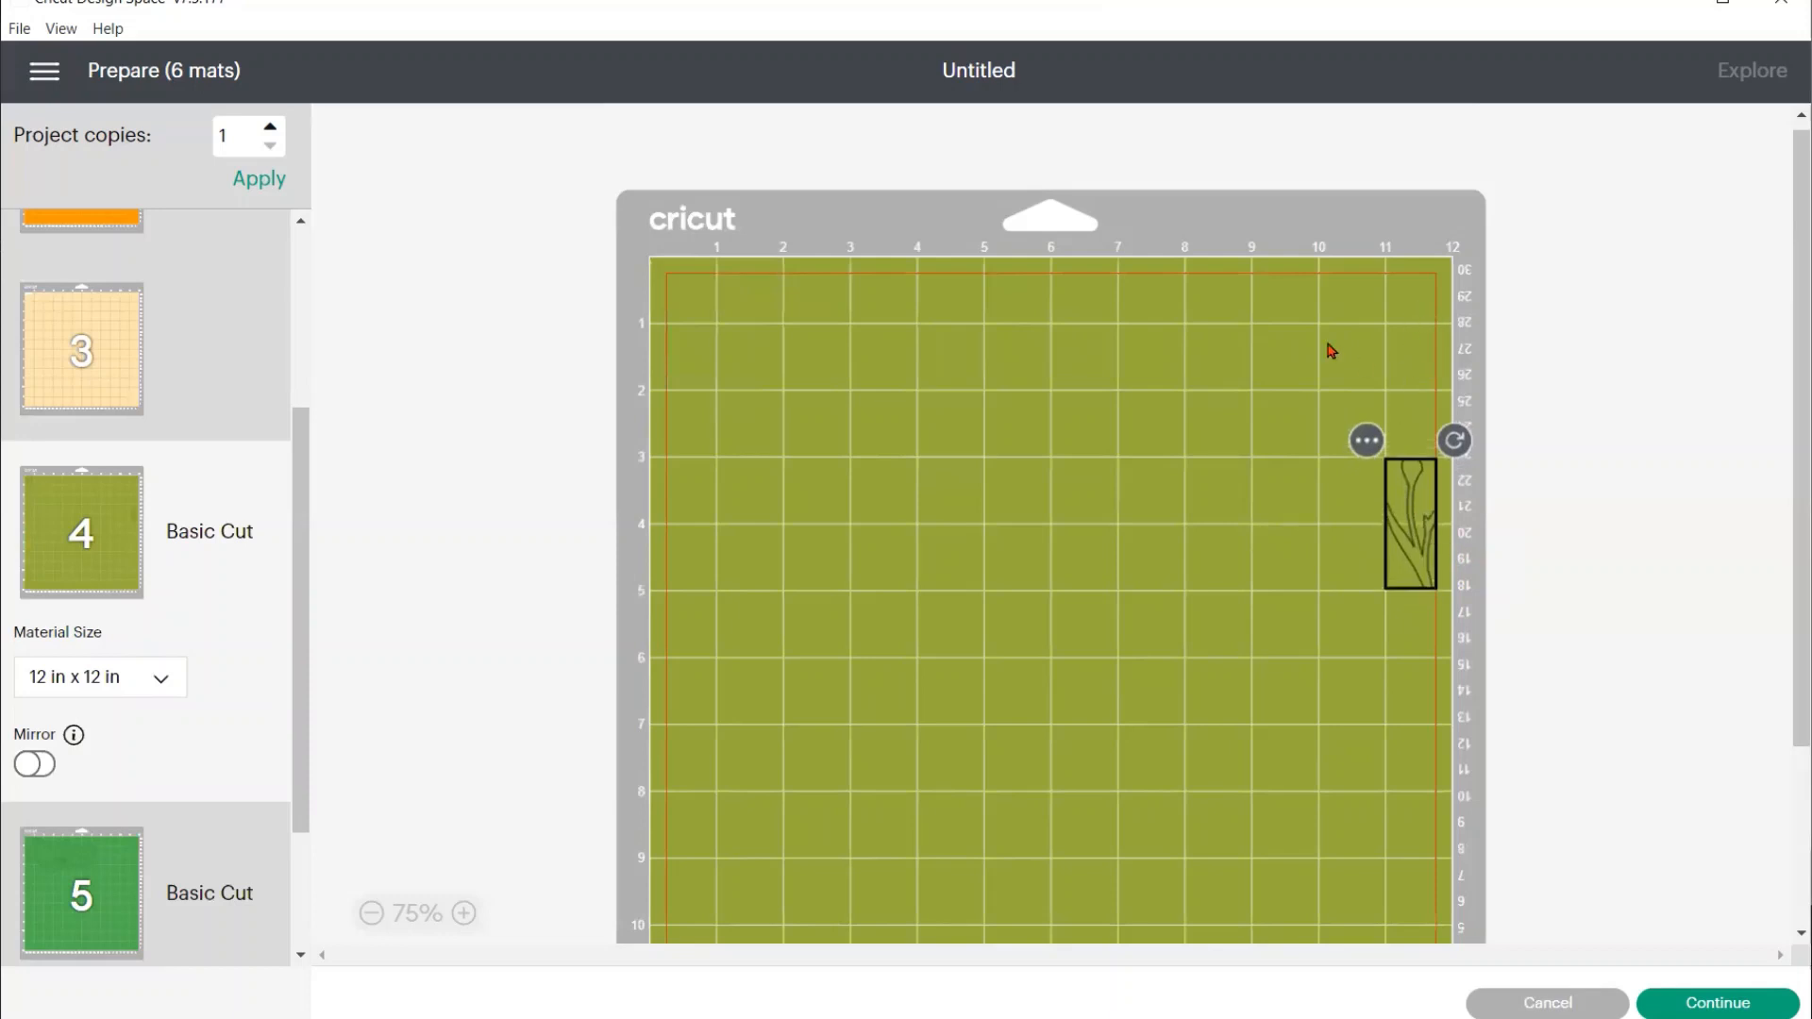
click(1367, 440)
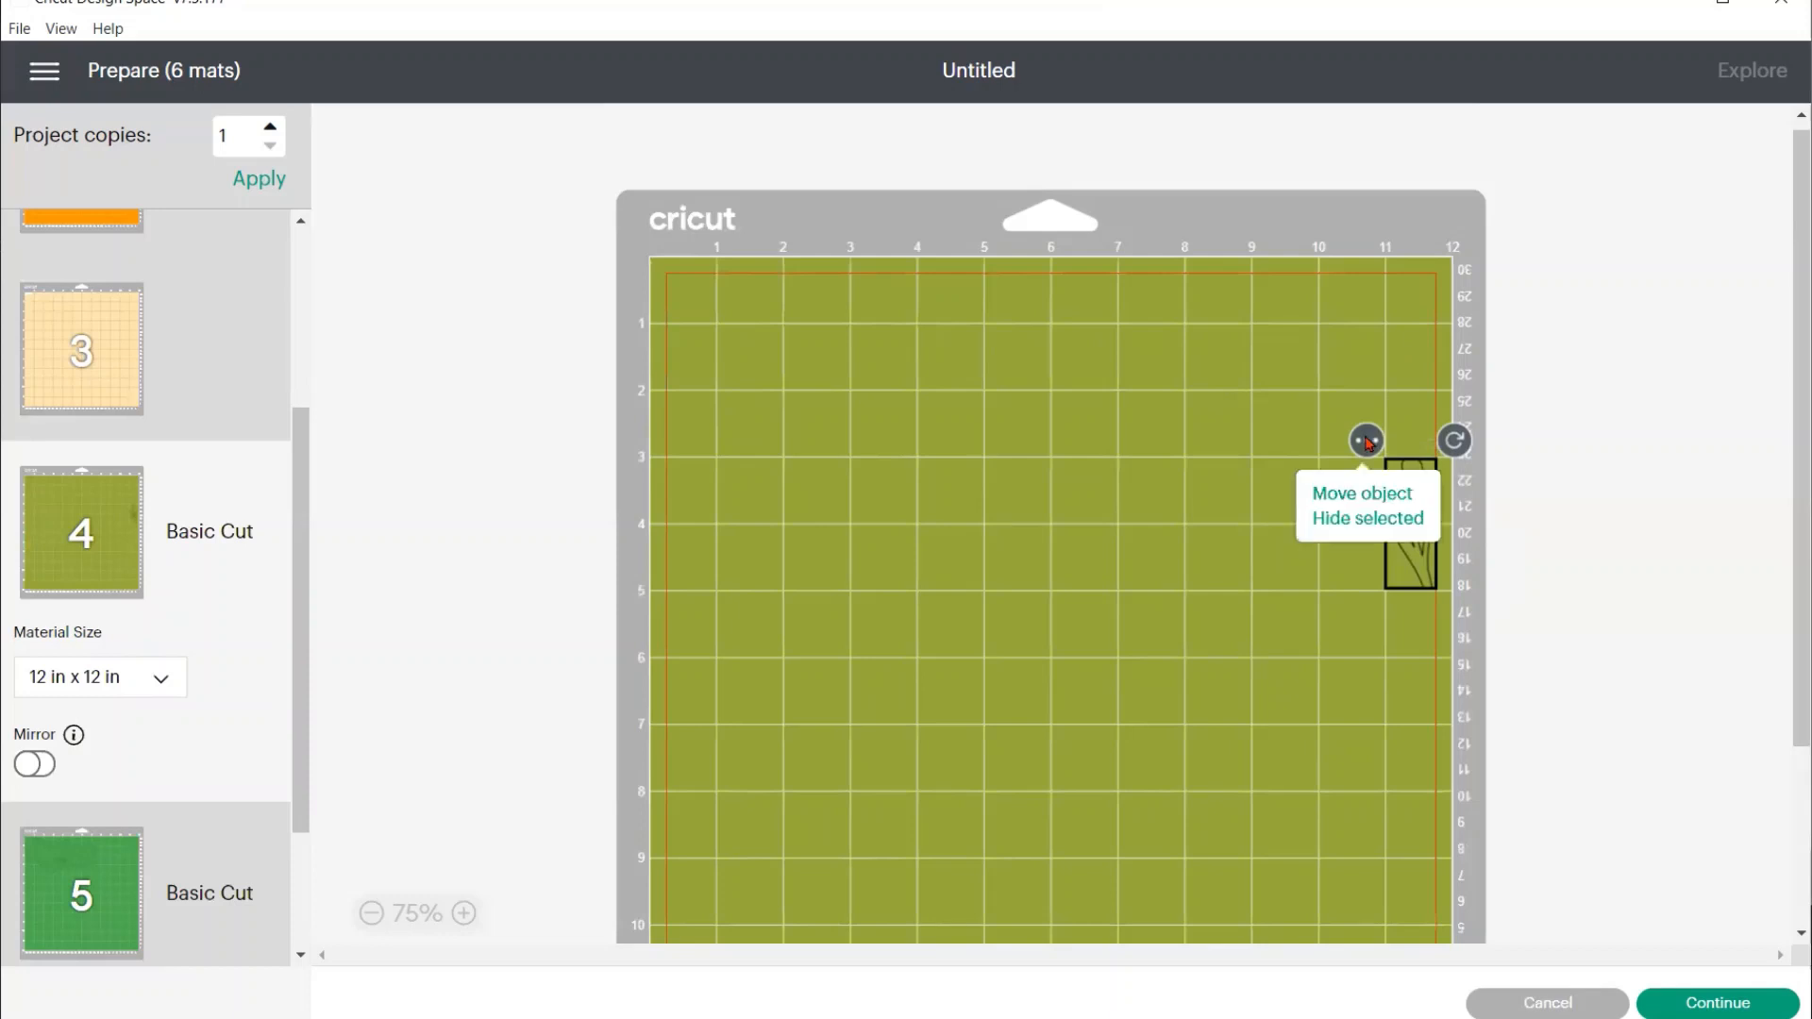
click(1351, 500)
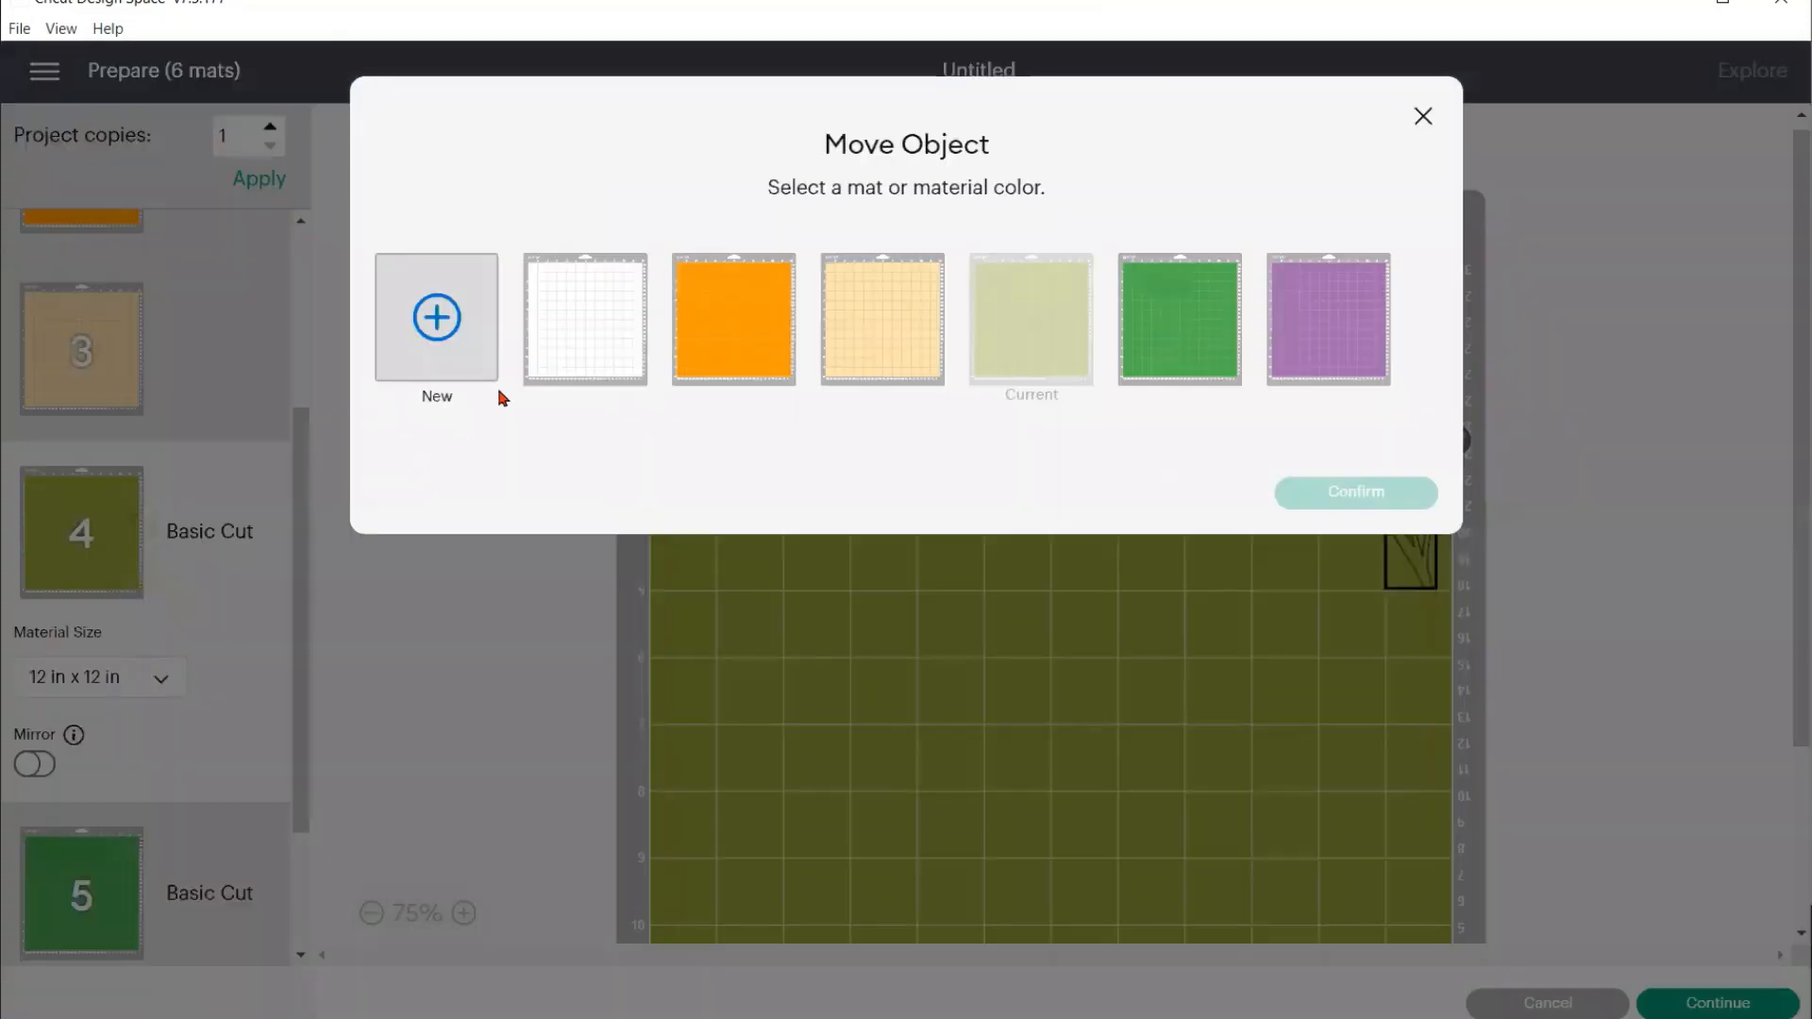
click(587, 328)
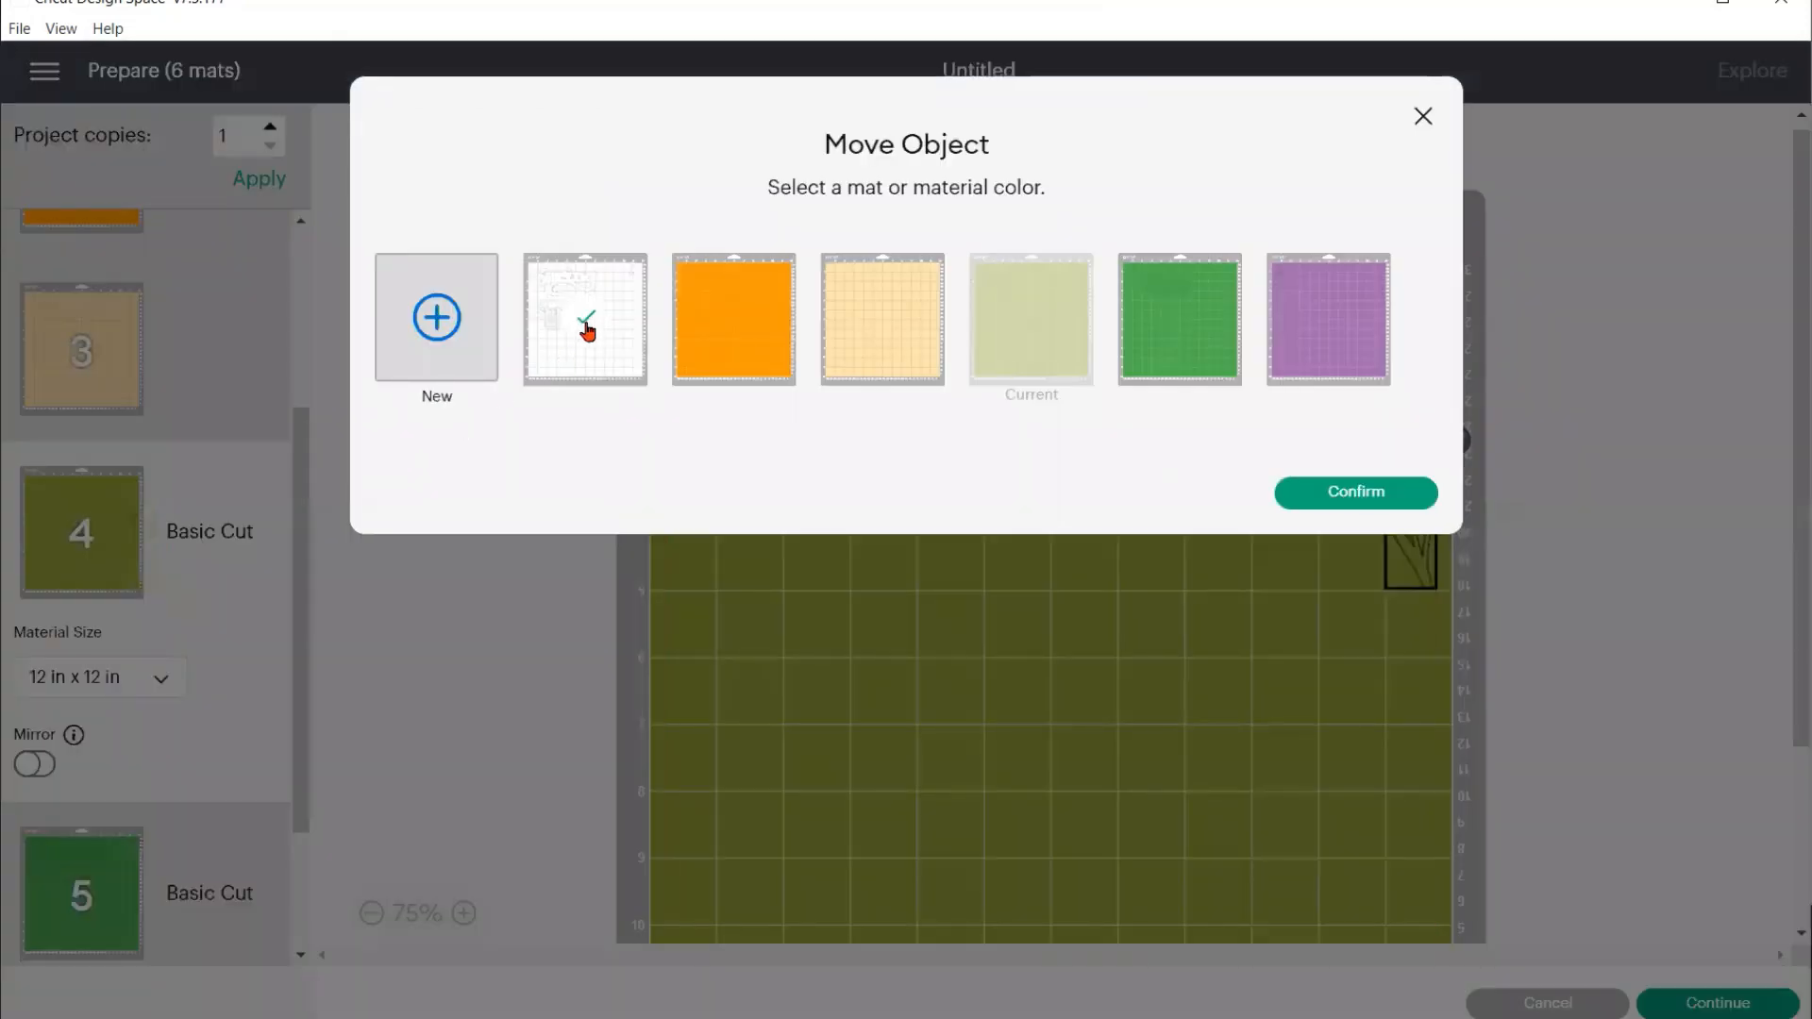
click(1347, 494)
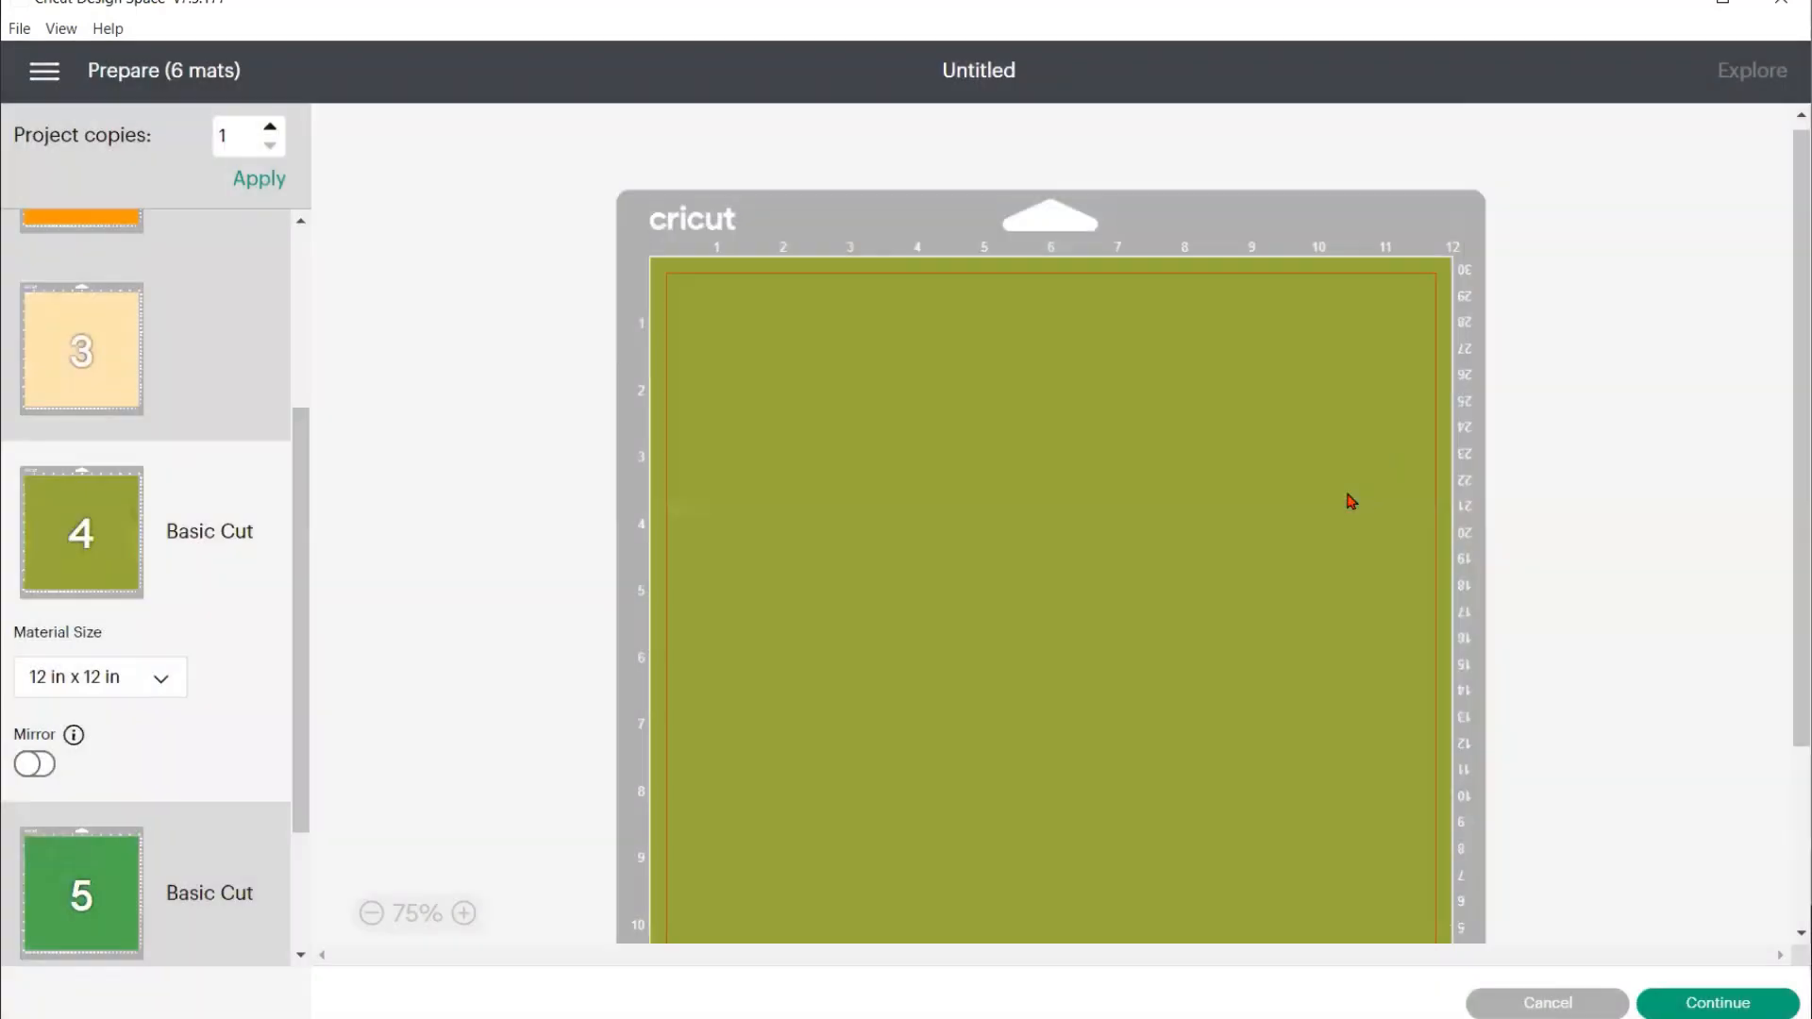
click(1413, 543)
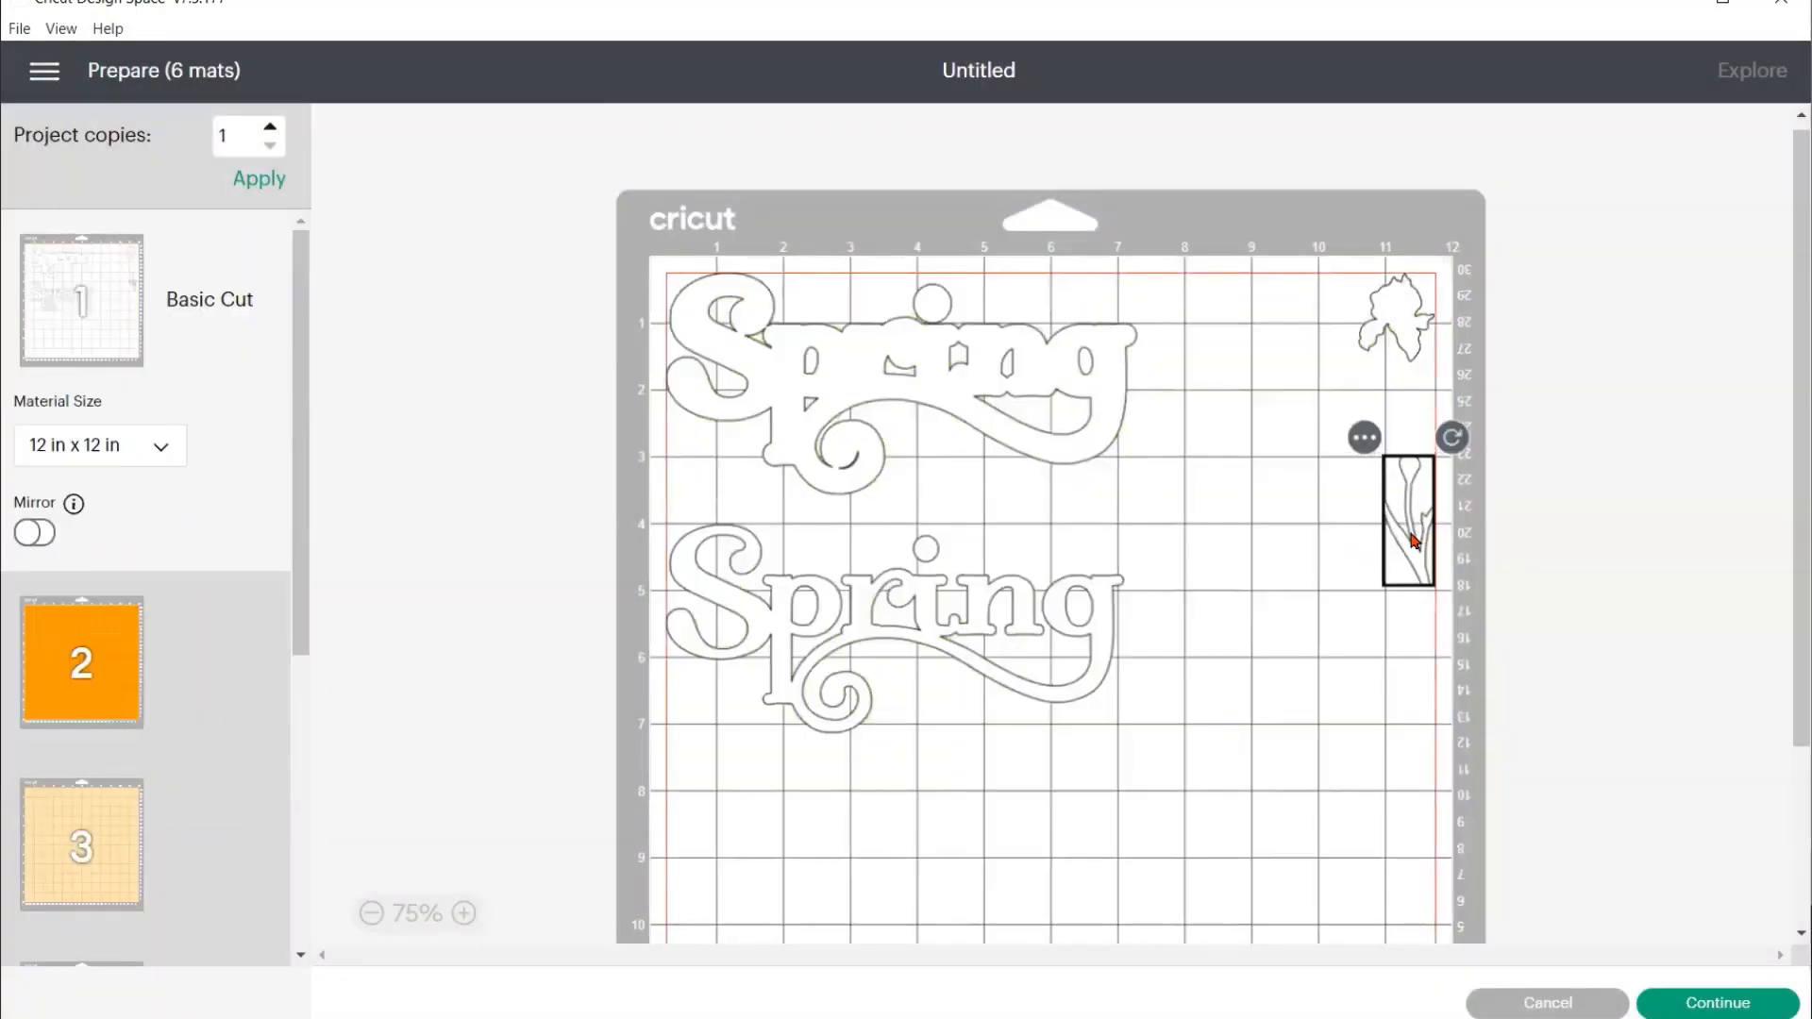
drag(1413, 541, 1415, 546)
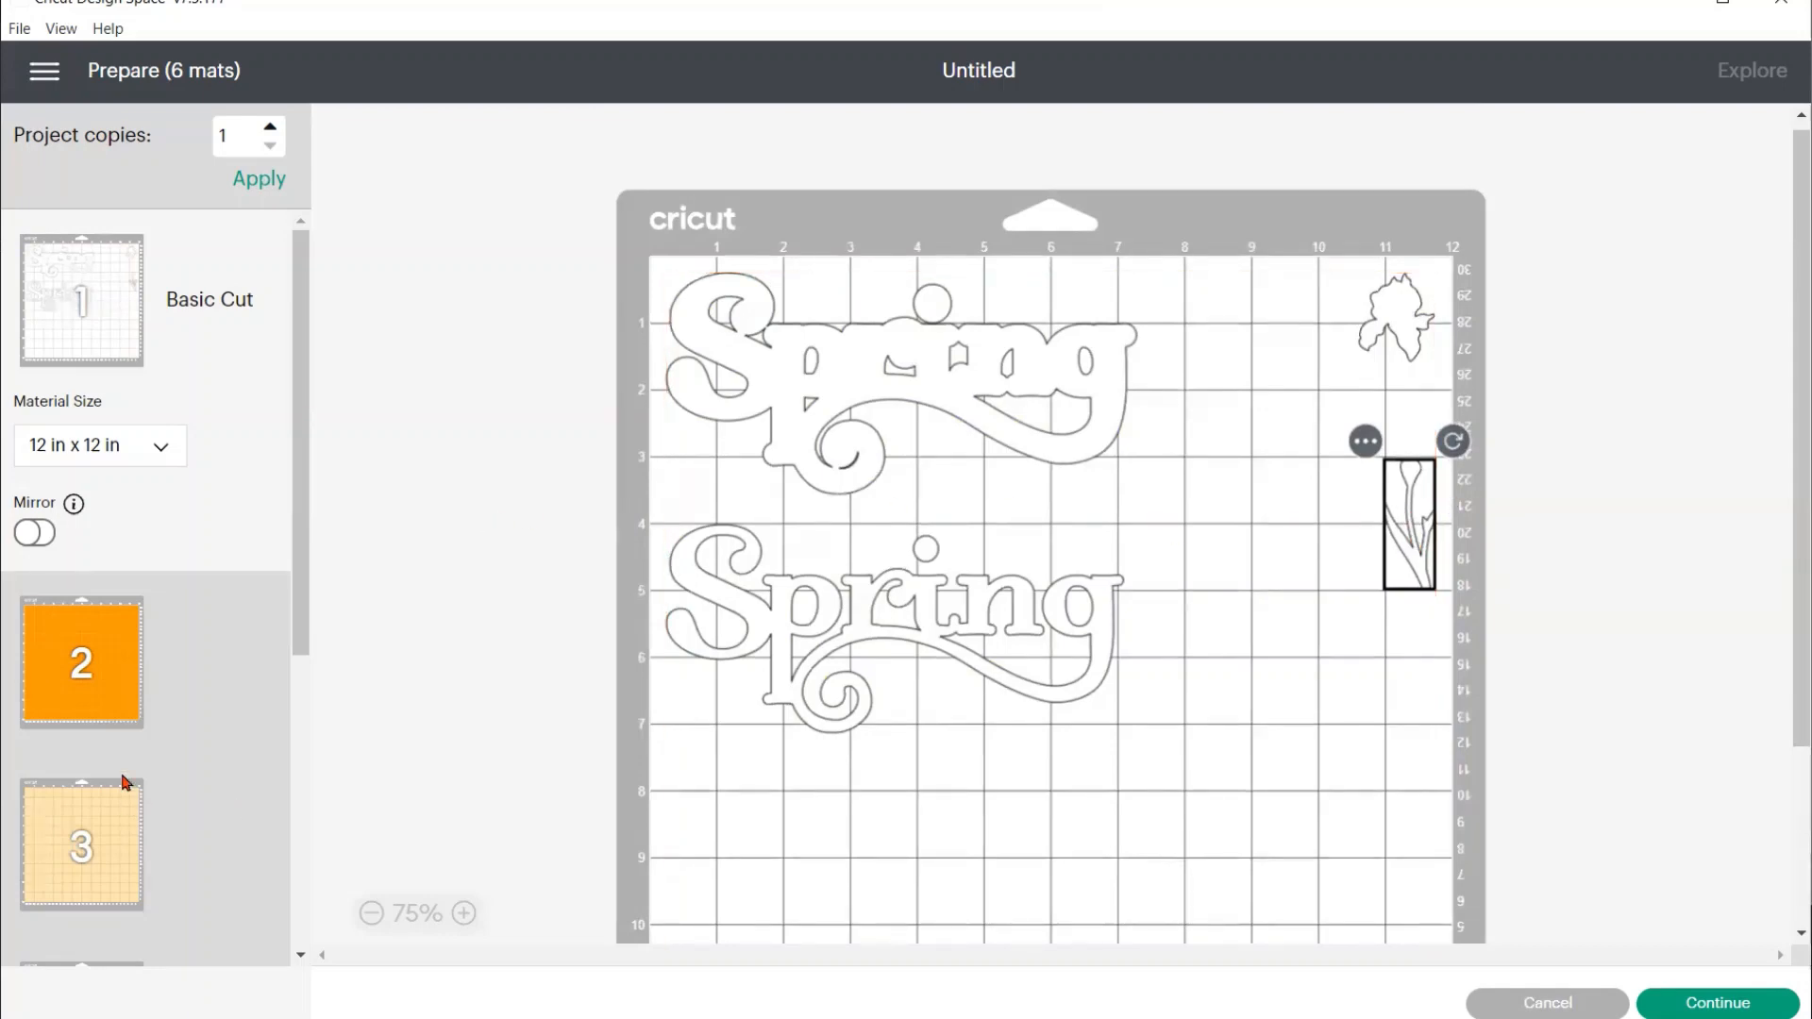
Compare the size of the green outer offset on mat 5 with the free space left on the white mat
scroll(126, 773, down, 3)
scroll(126, 773, down, 3)
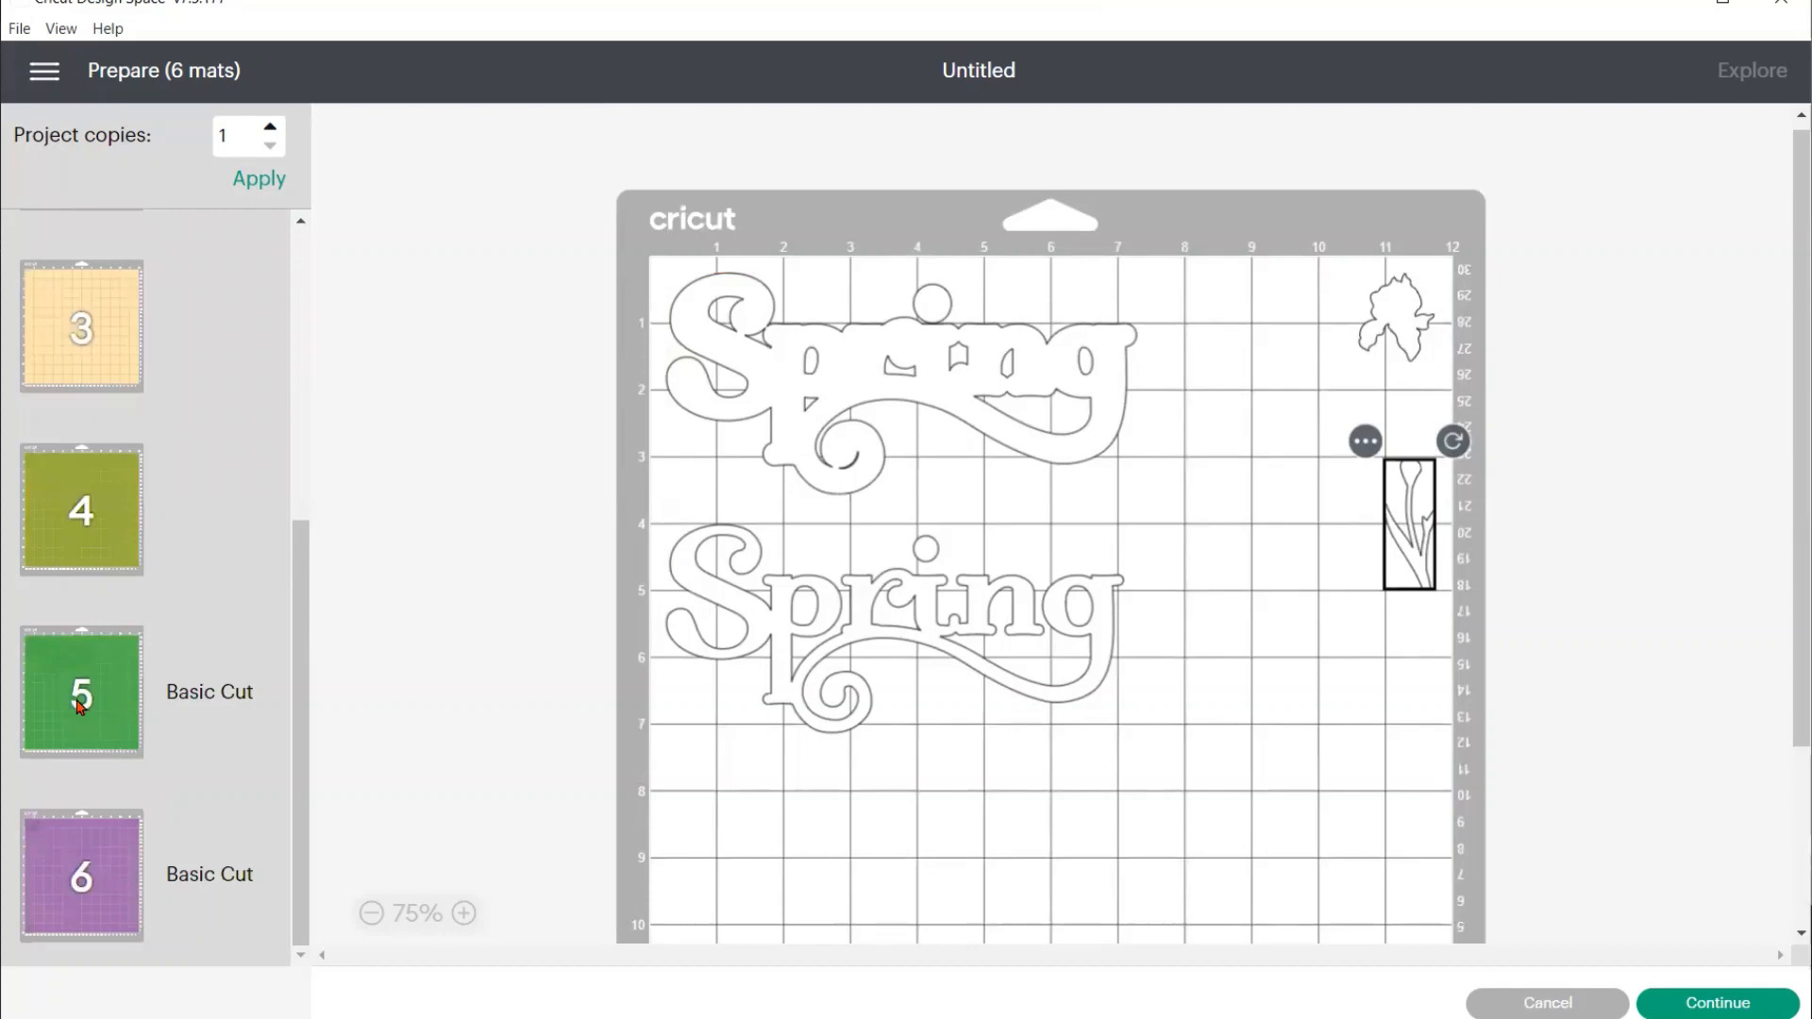
click(80, 706)
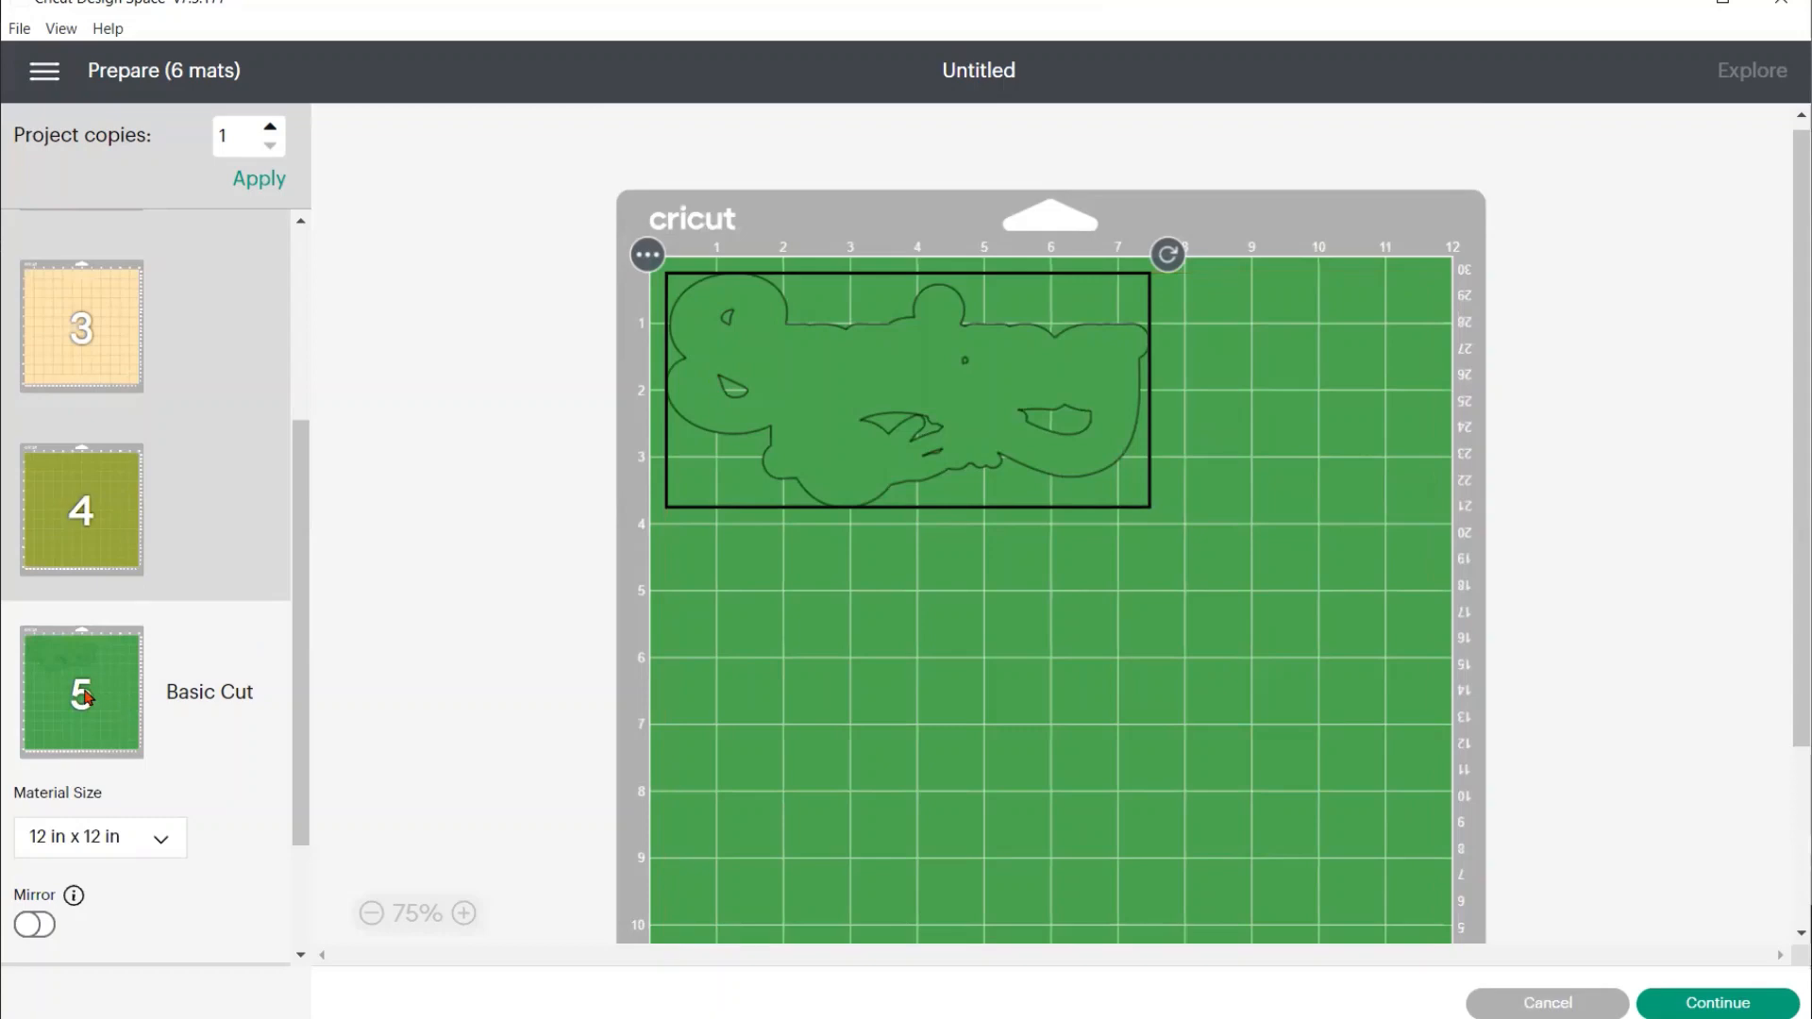
scroll(66, 556, up, 4)
click(55, 334)
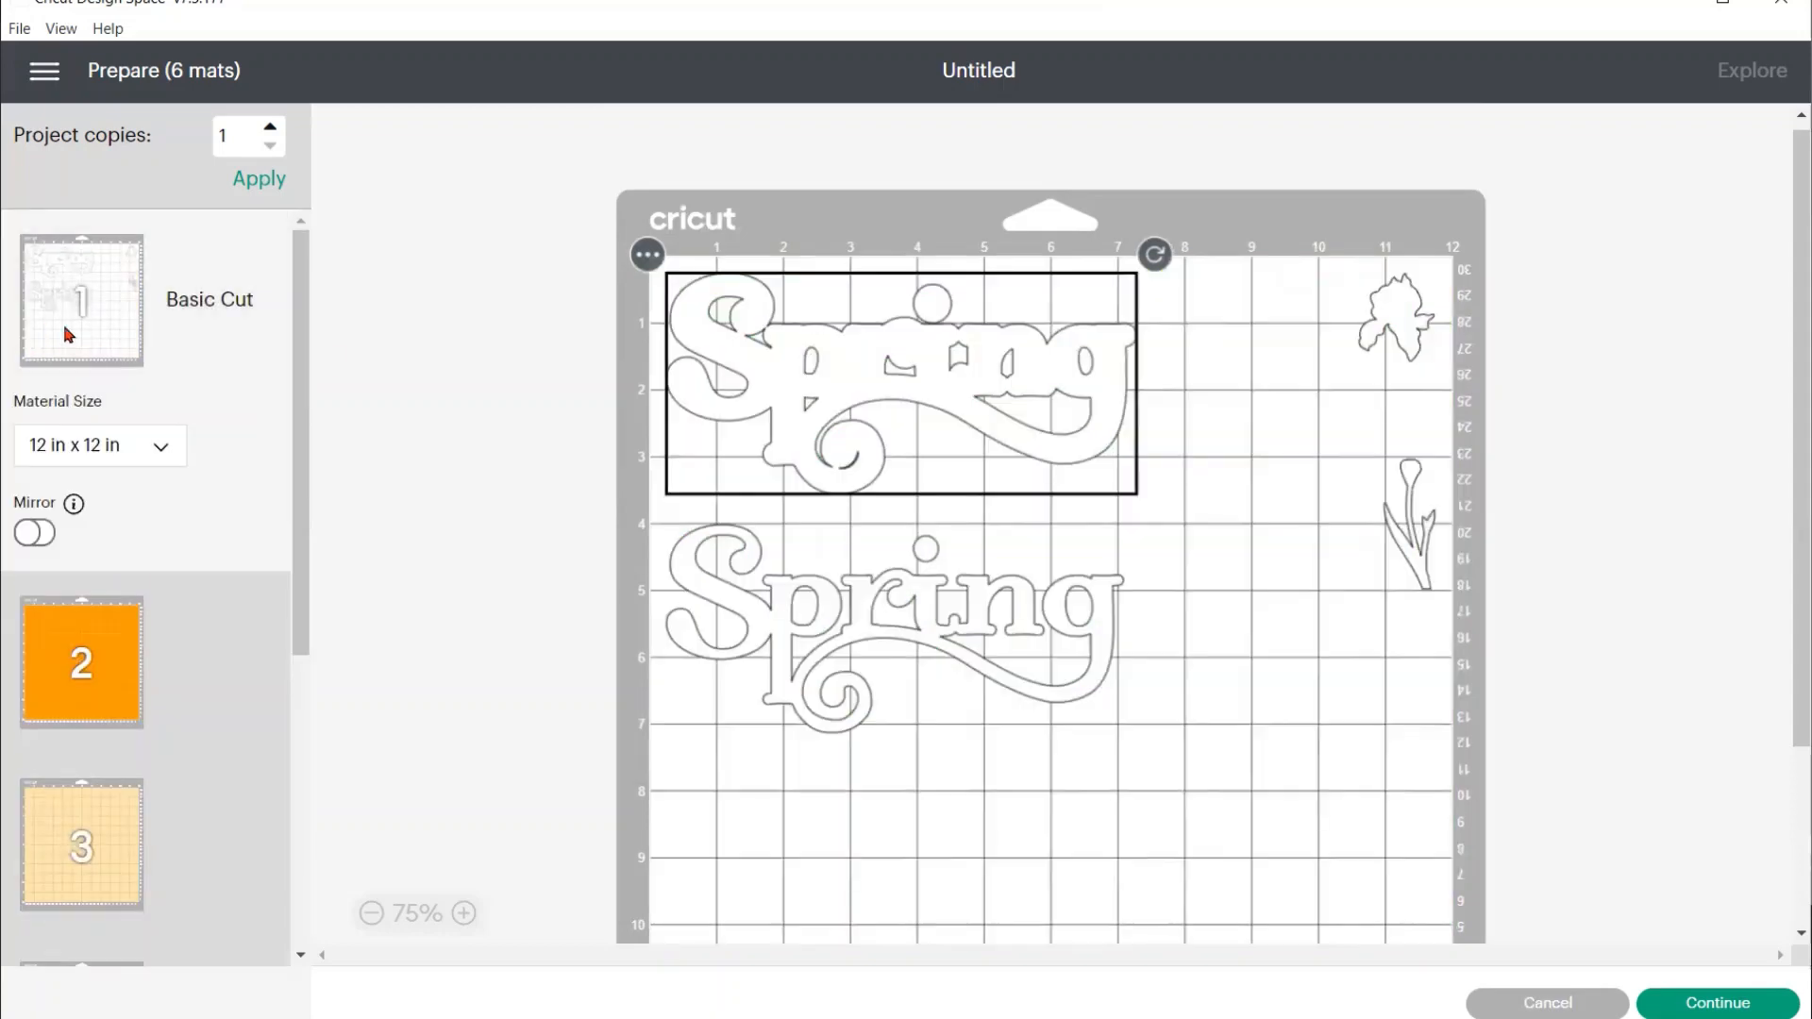
scroll(812, 472, down, 3)
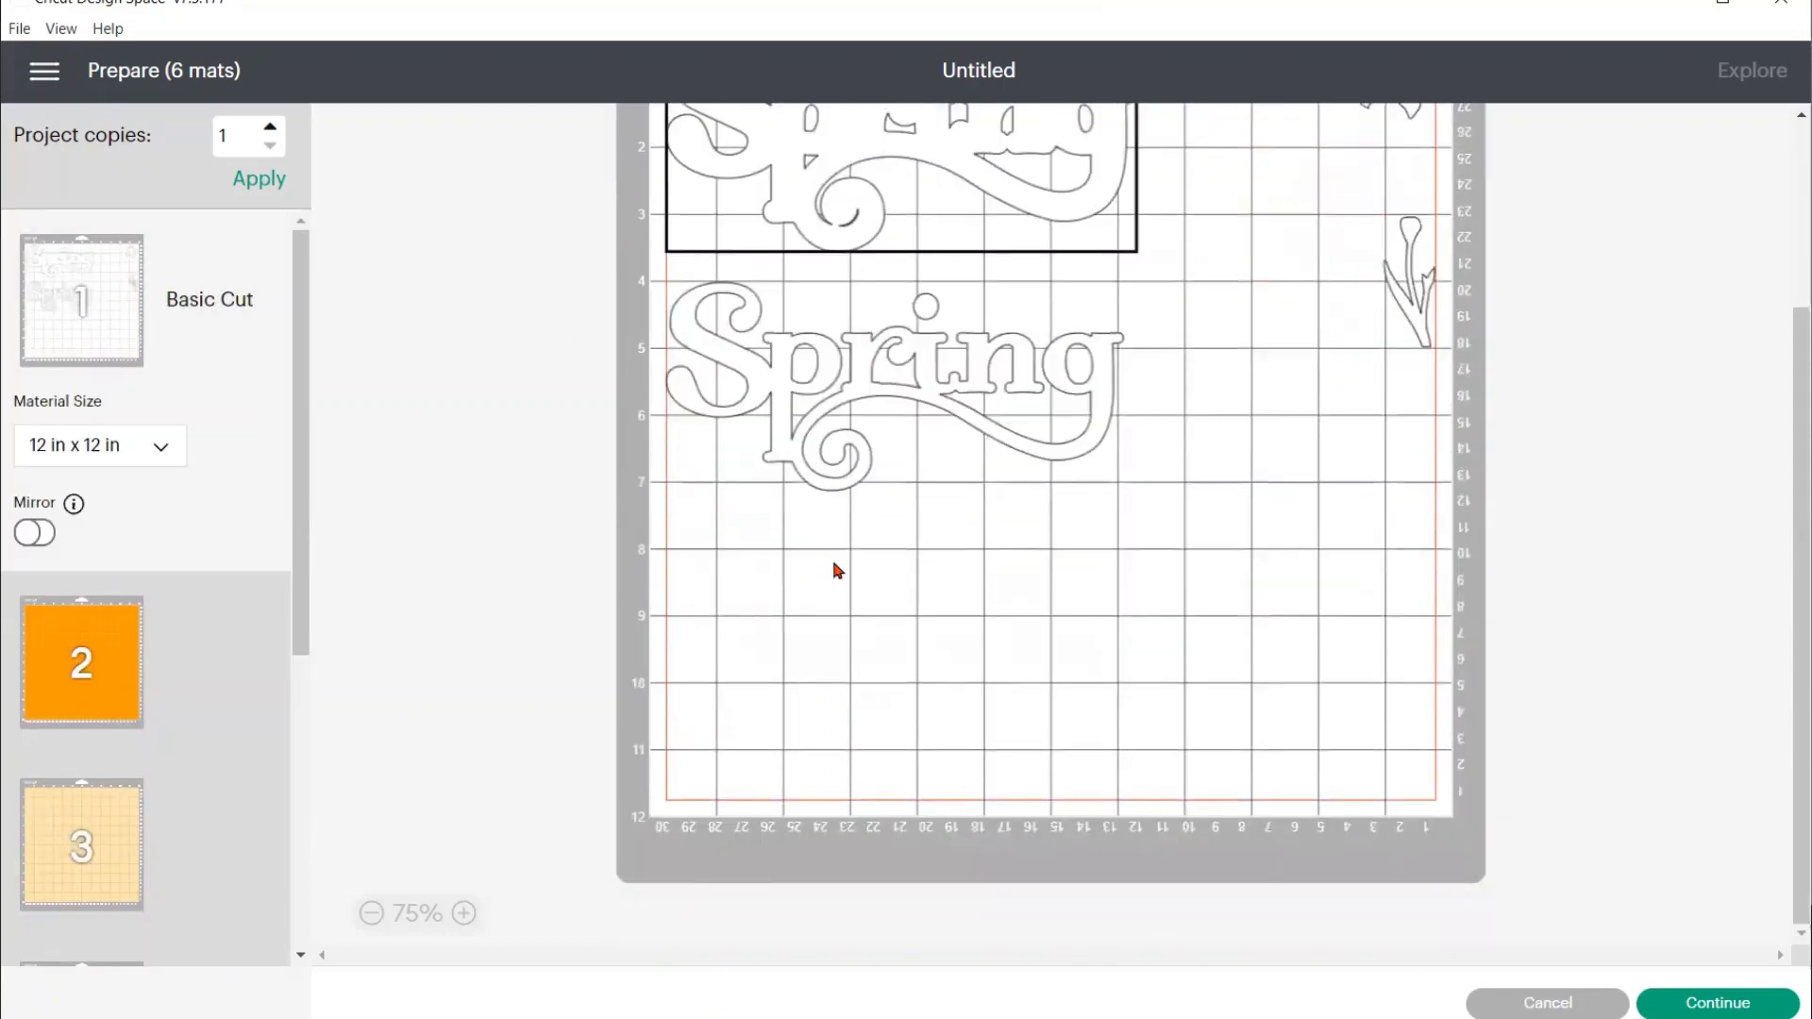
Place the green outer offset in its mat's lower corner, about 8.3 in down, and move it onto the white mat
scroll(850, 585, up, 3)
scroll(711, 571, down, 3)
scroll(37, 755, down, 5)
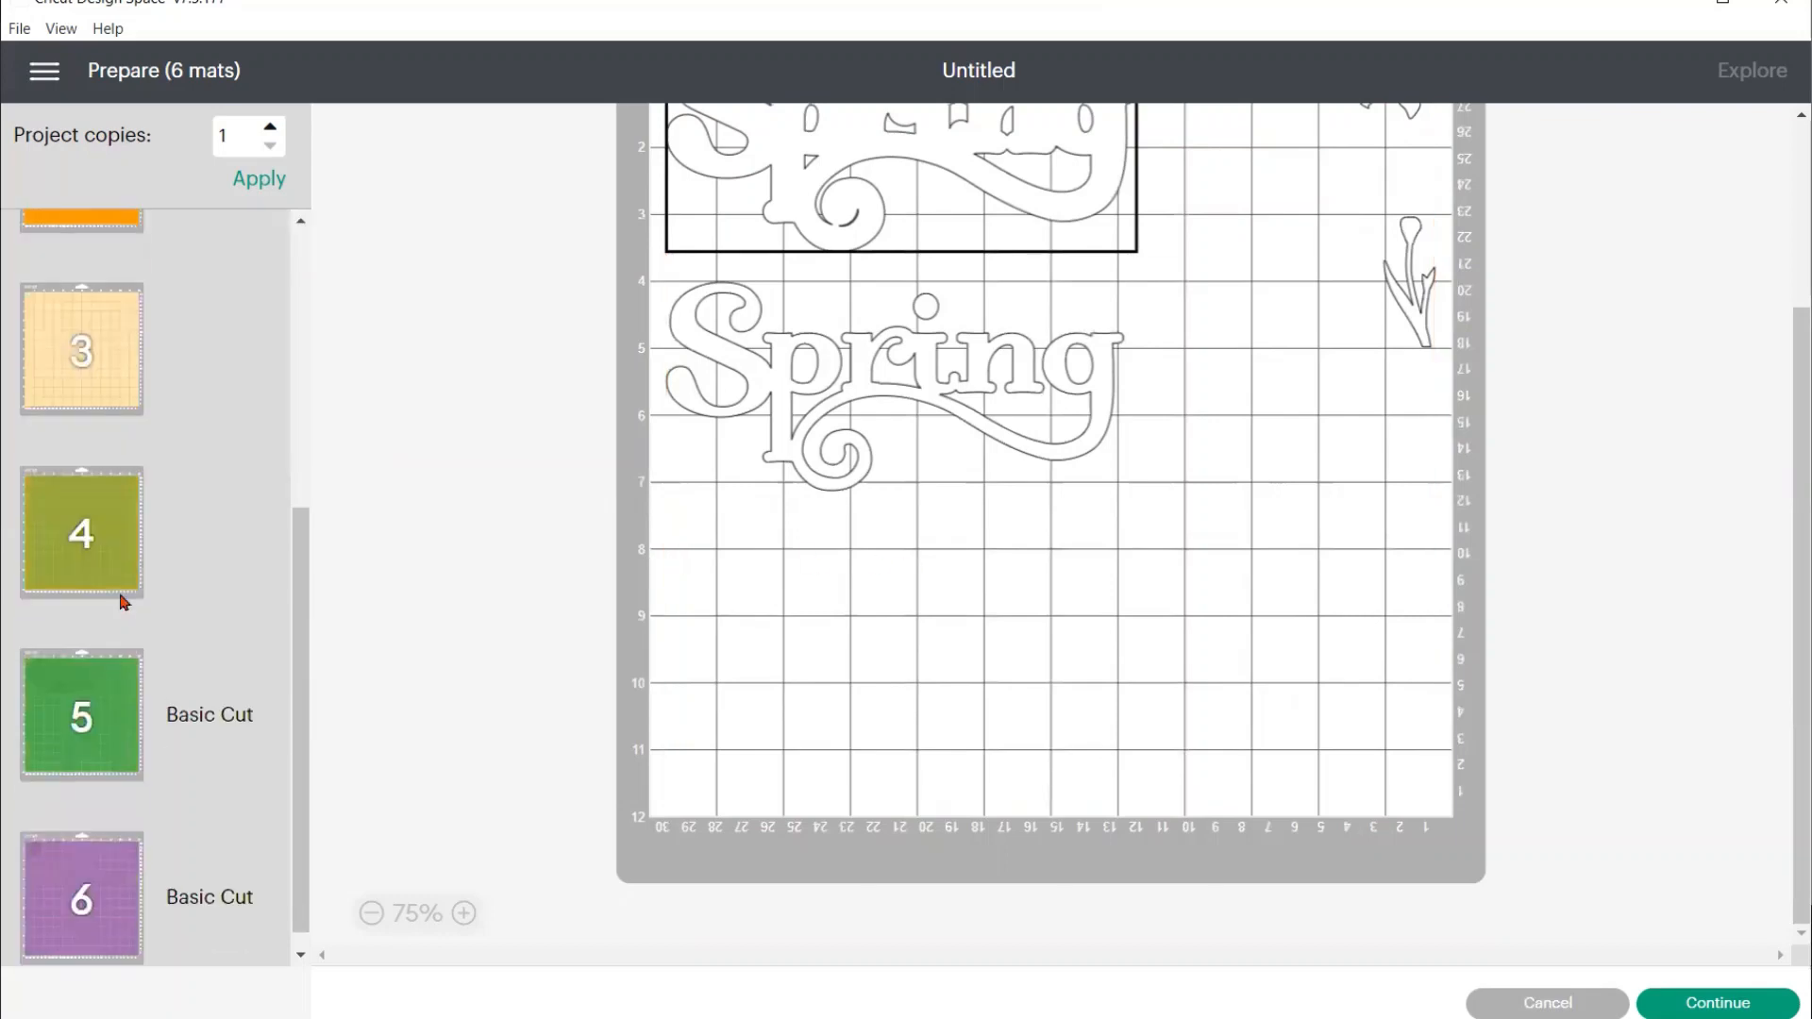
click(110, 732)
drag(770, 564, 706, 976)
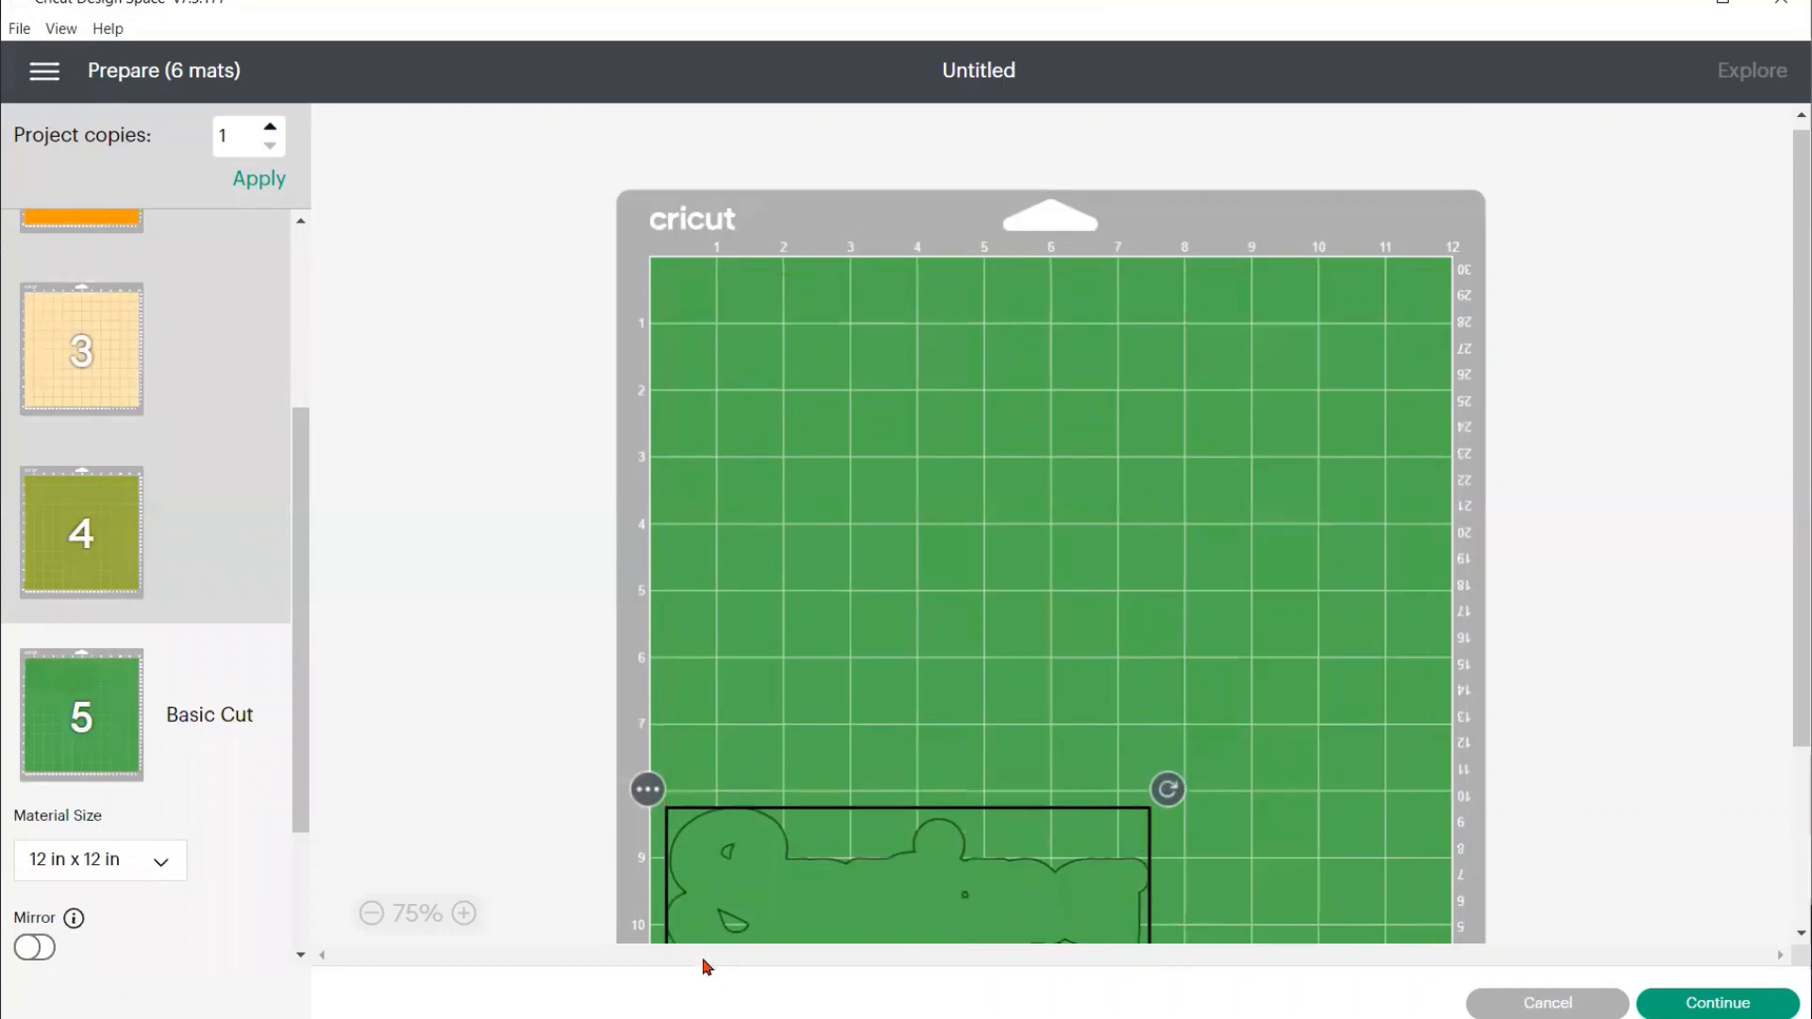
scroll(726, 831, down, 3)
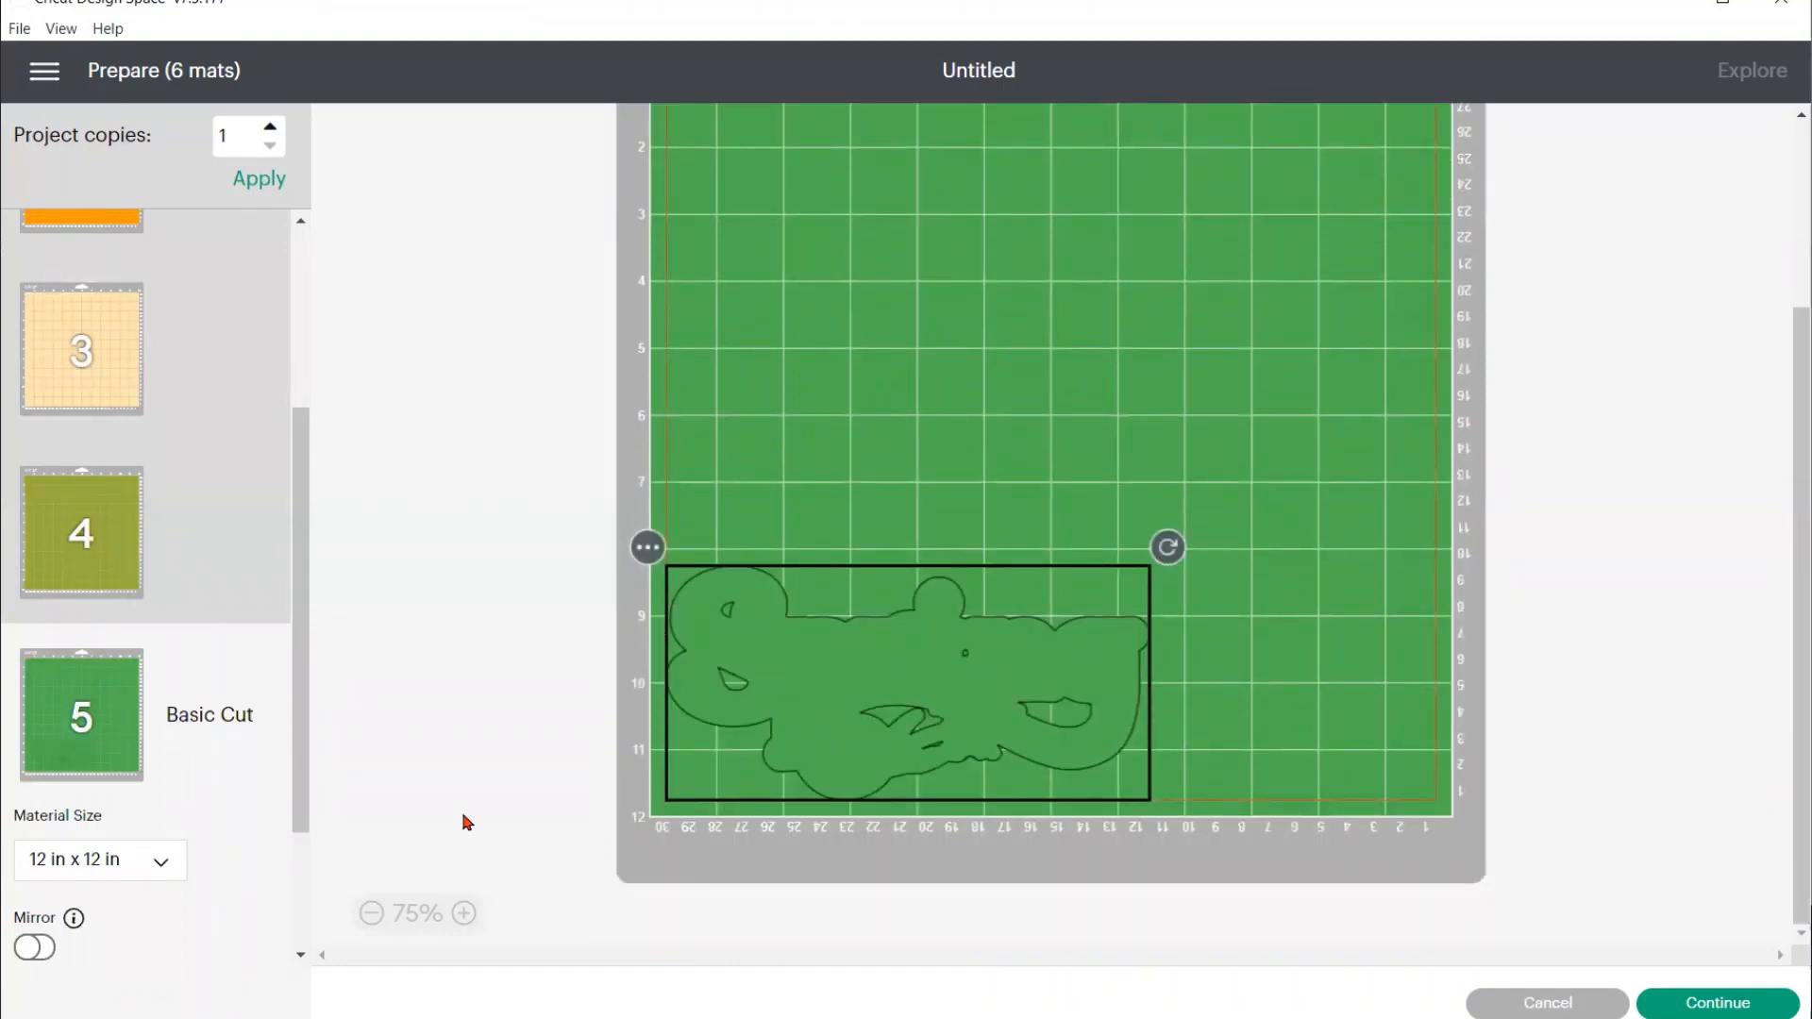
click(647, 550)
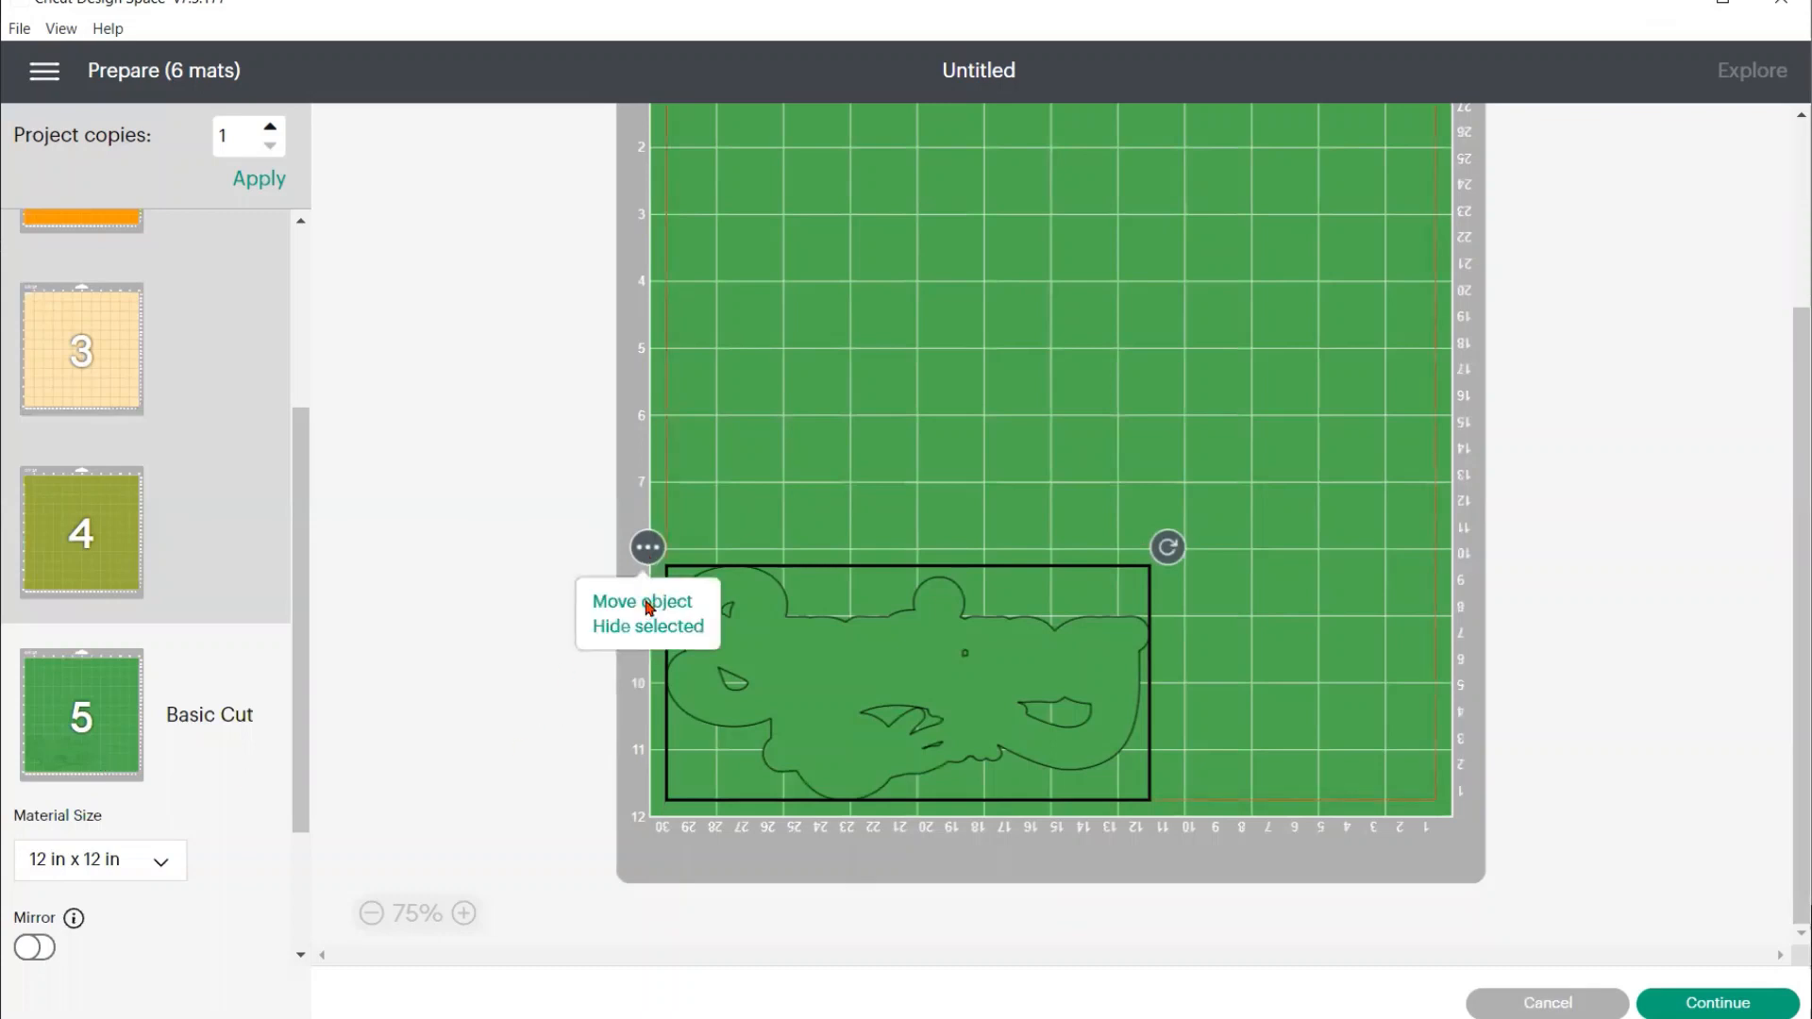
click(648, 602)
click(601, 332)
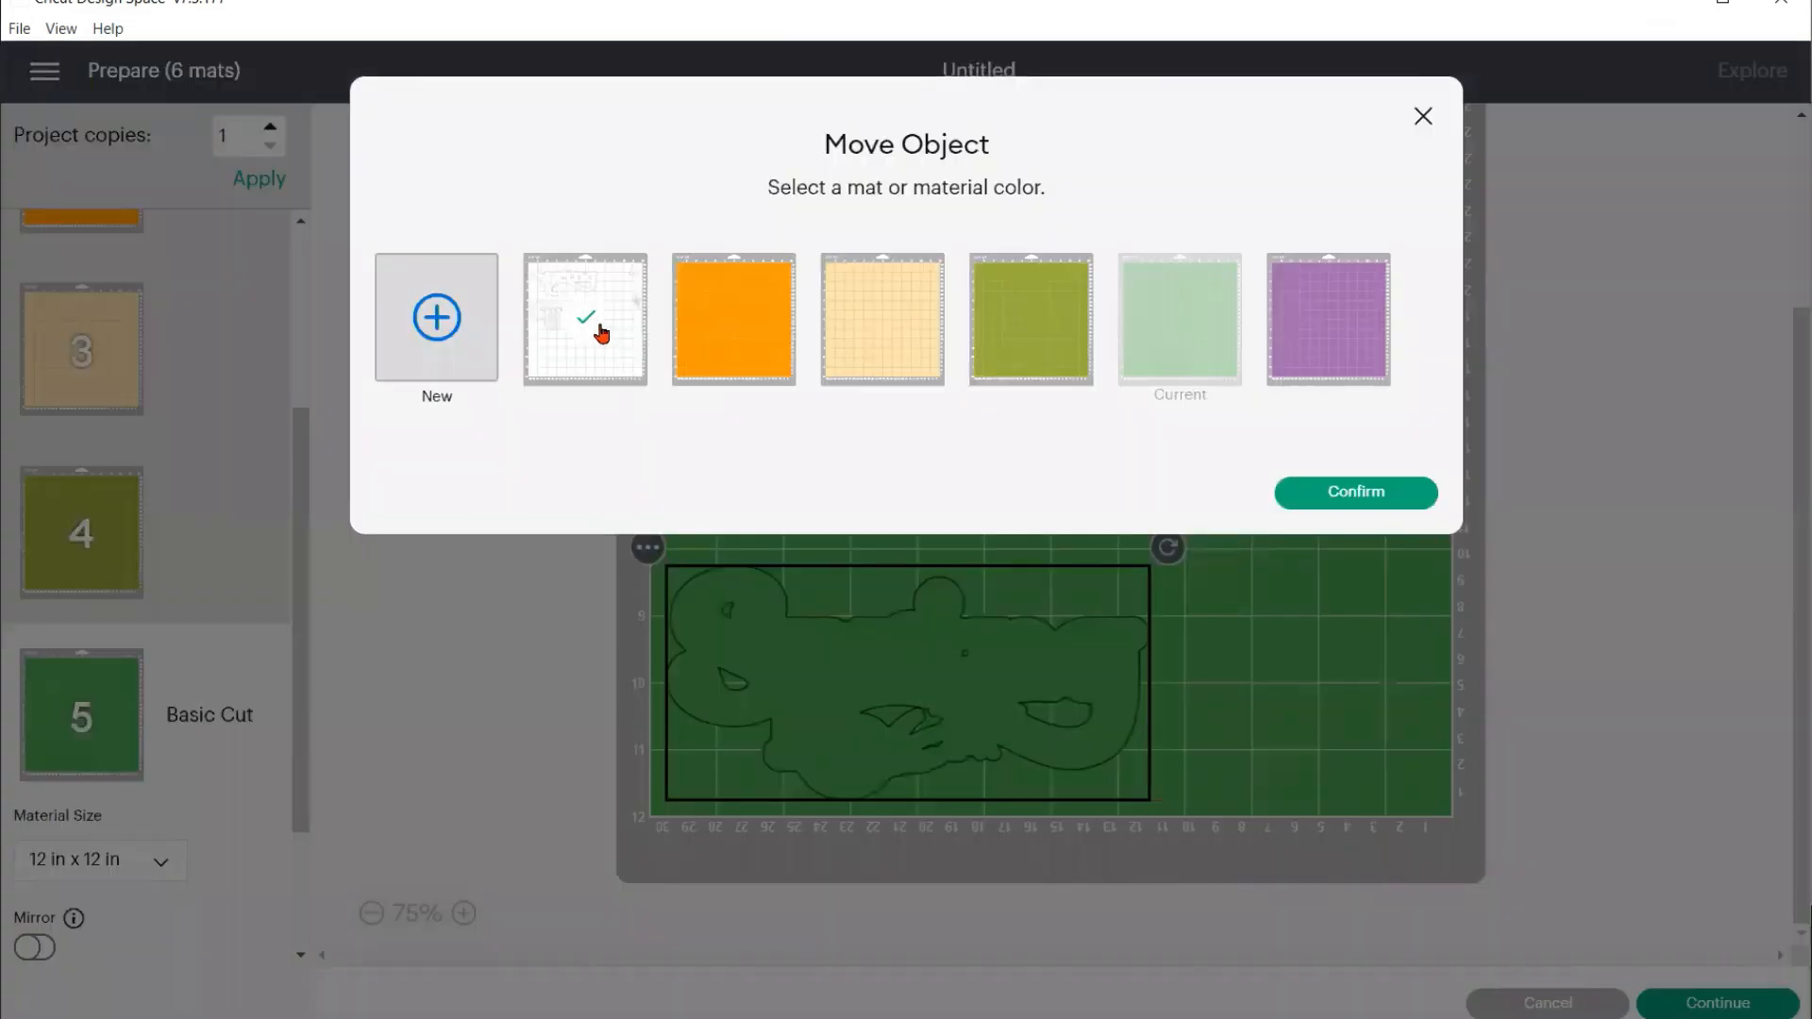
click(1355, 494)
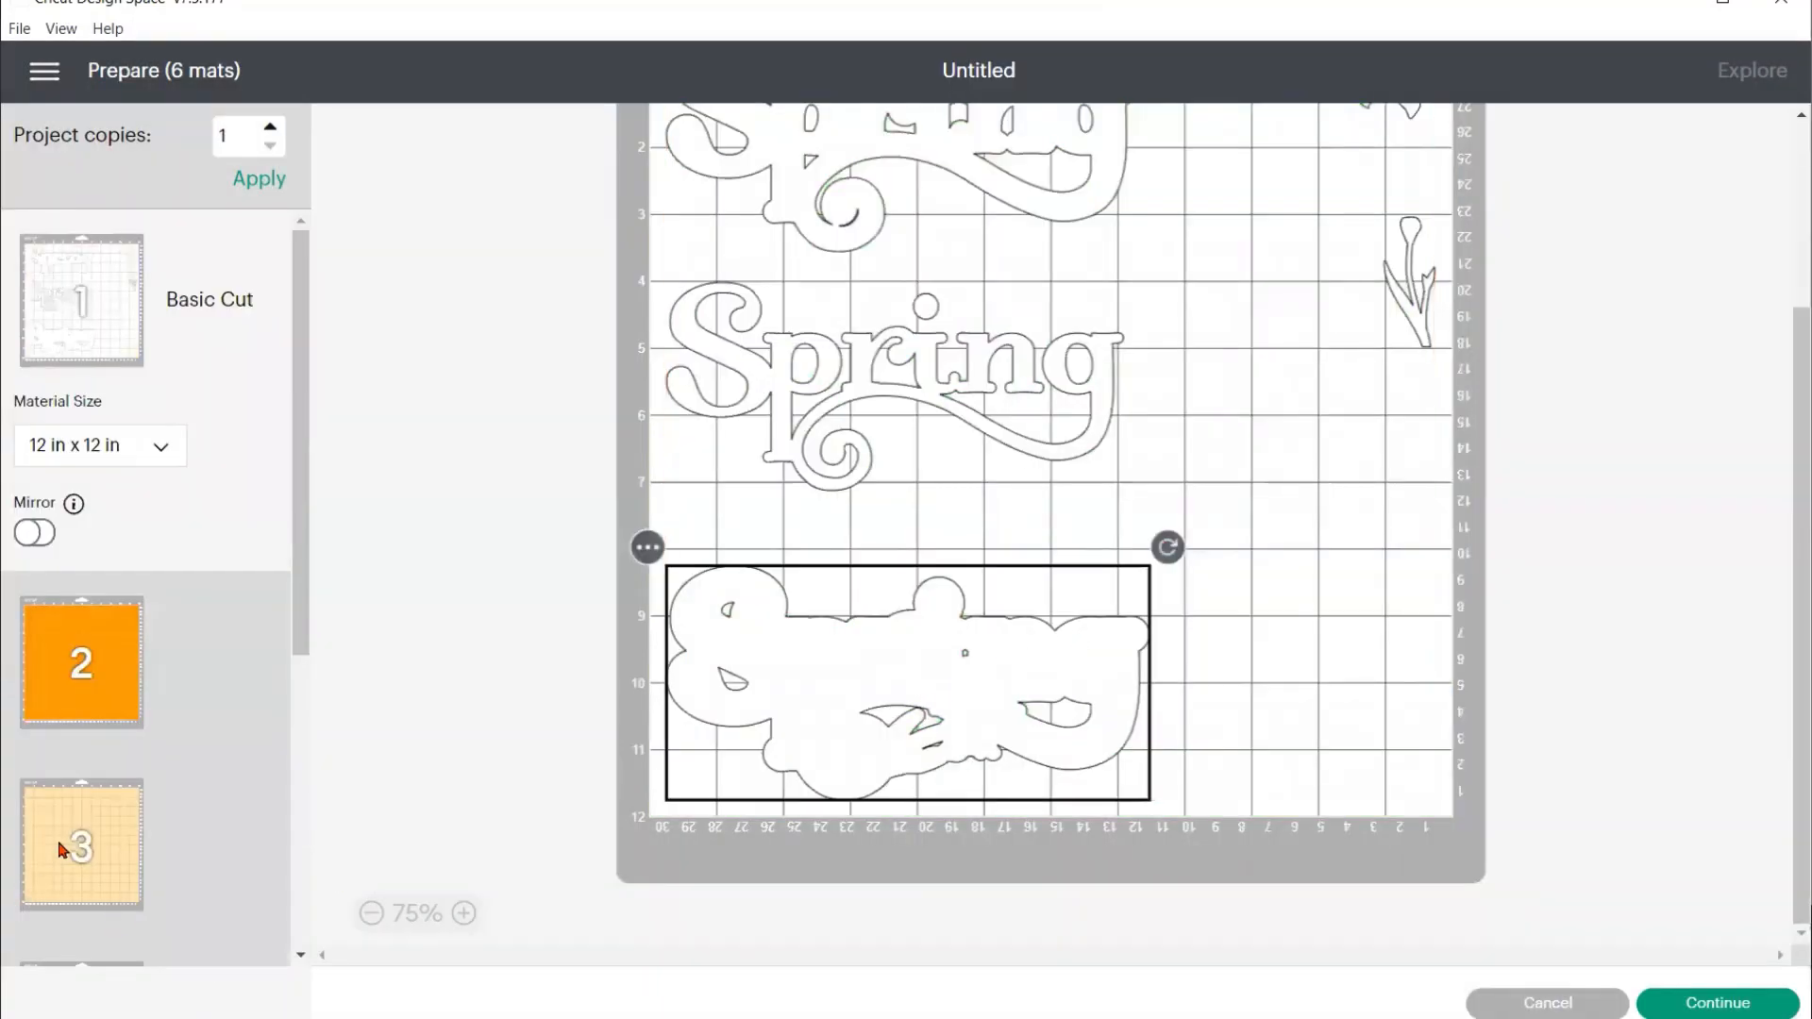
On the purple mat, place the iris flower about 10.6 in across and 8 in down, with the small petal just beside it
scroll(64, 850, down, 5)
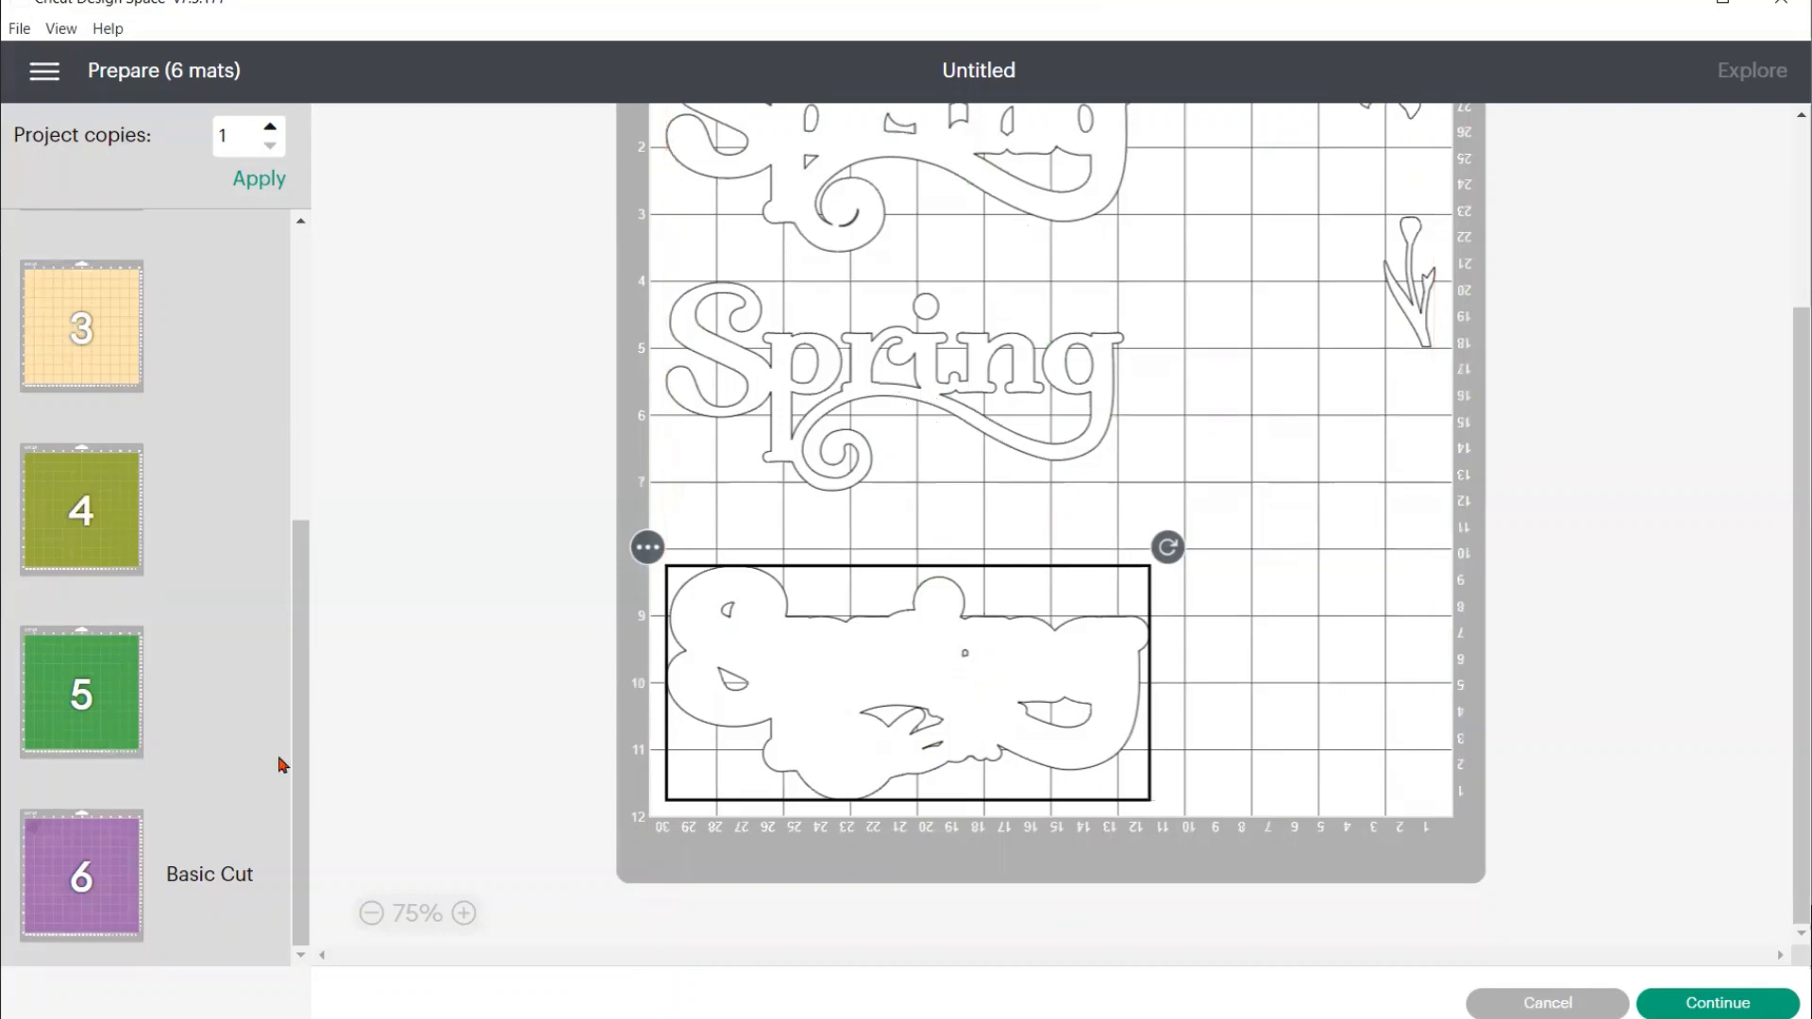
click(120, 858)
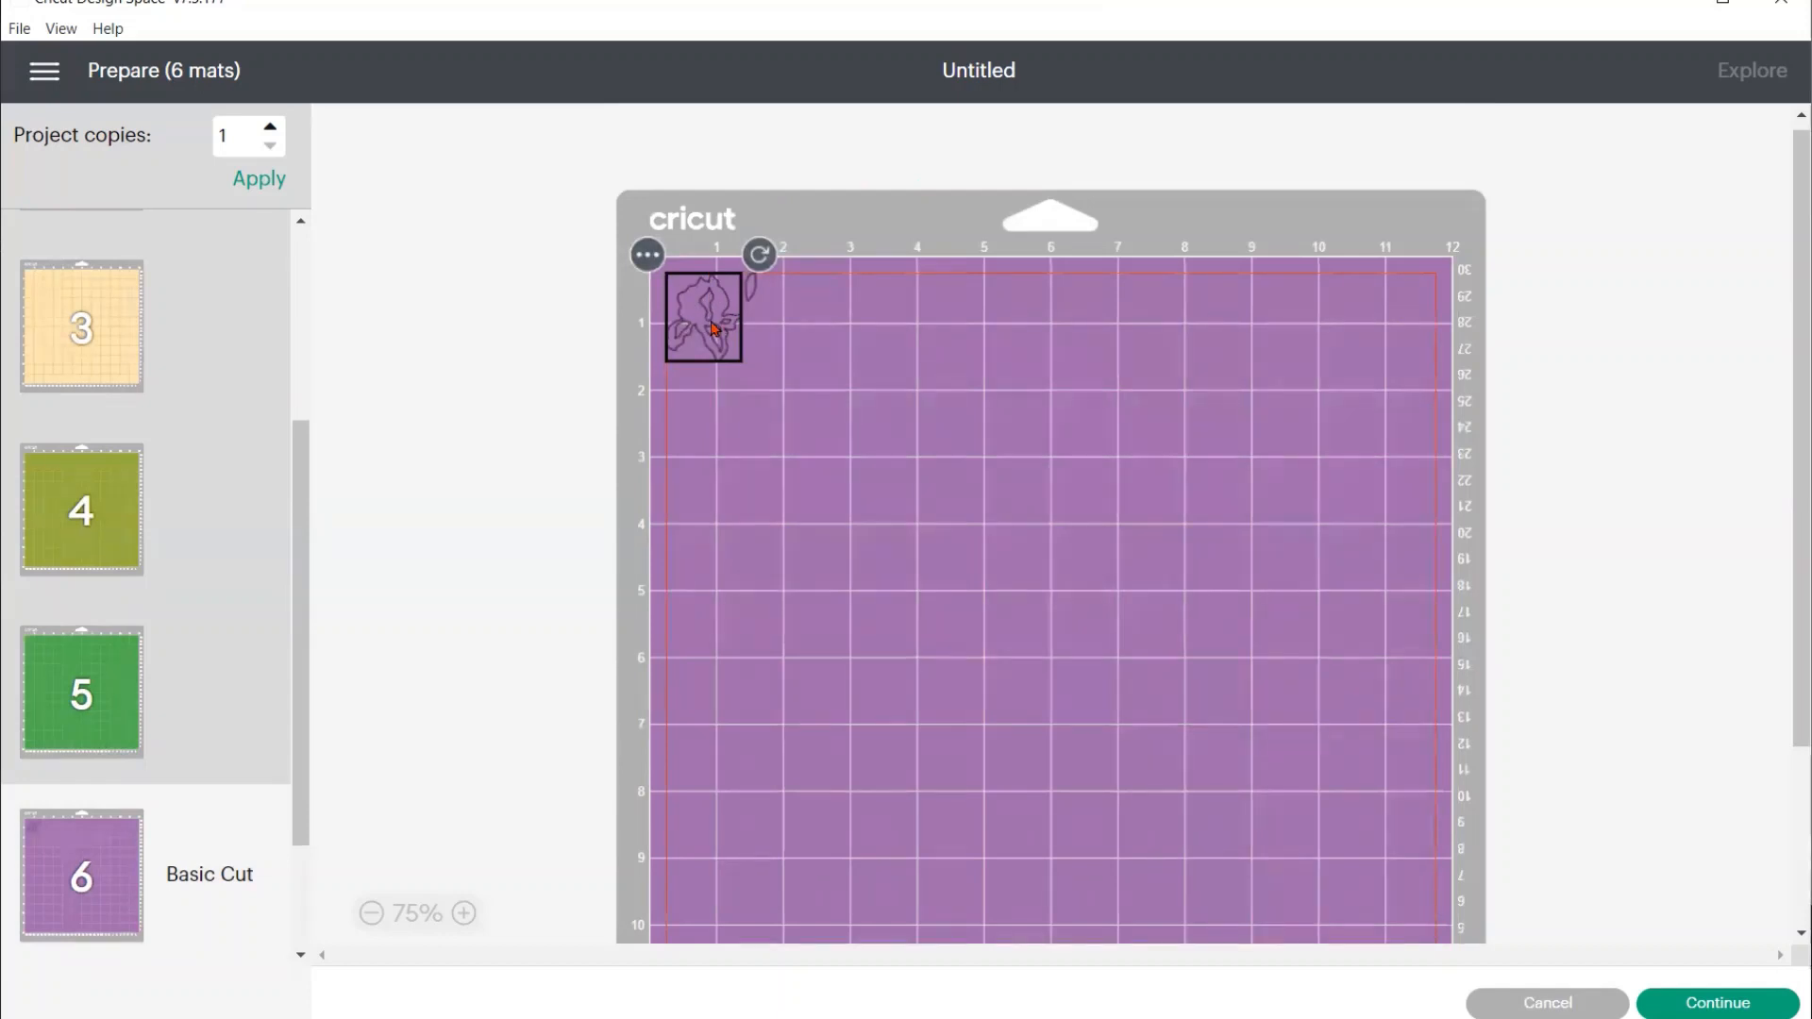
click(648, 265)
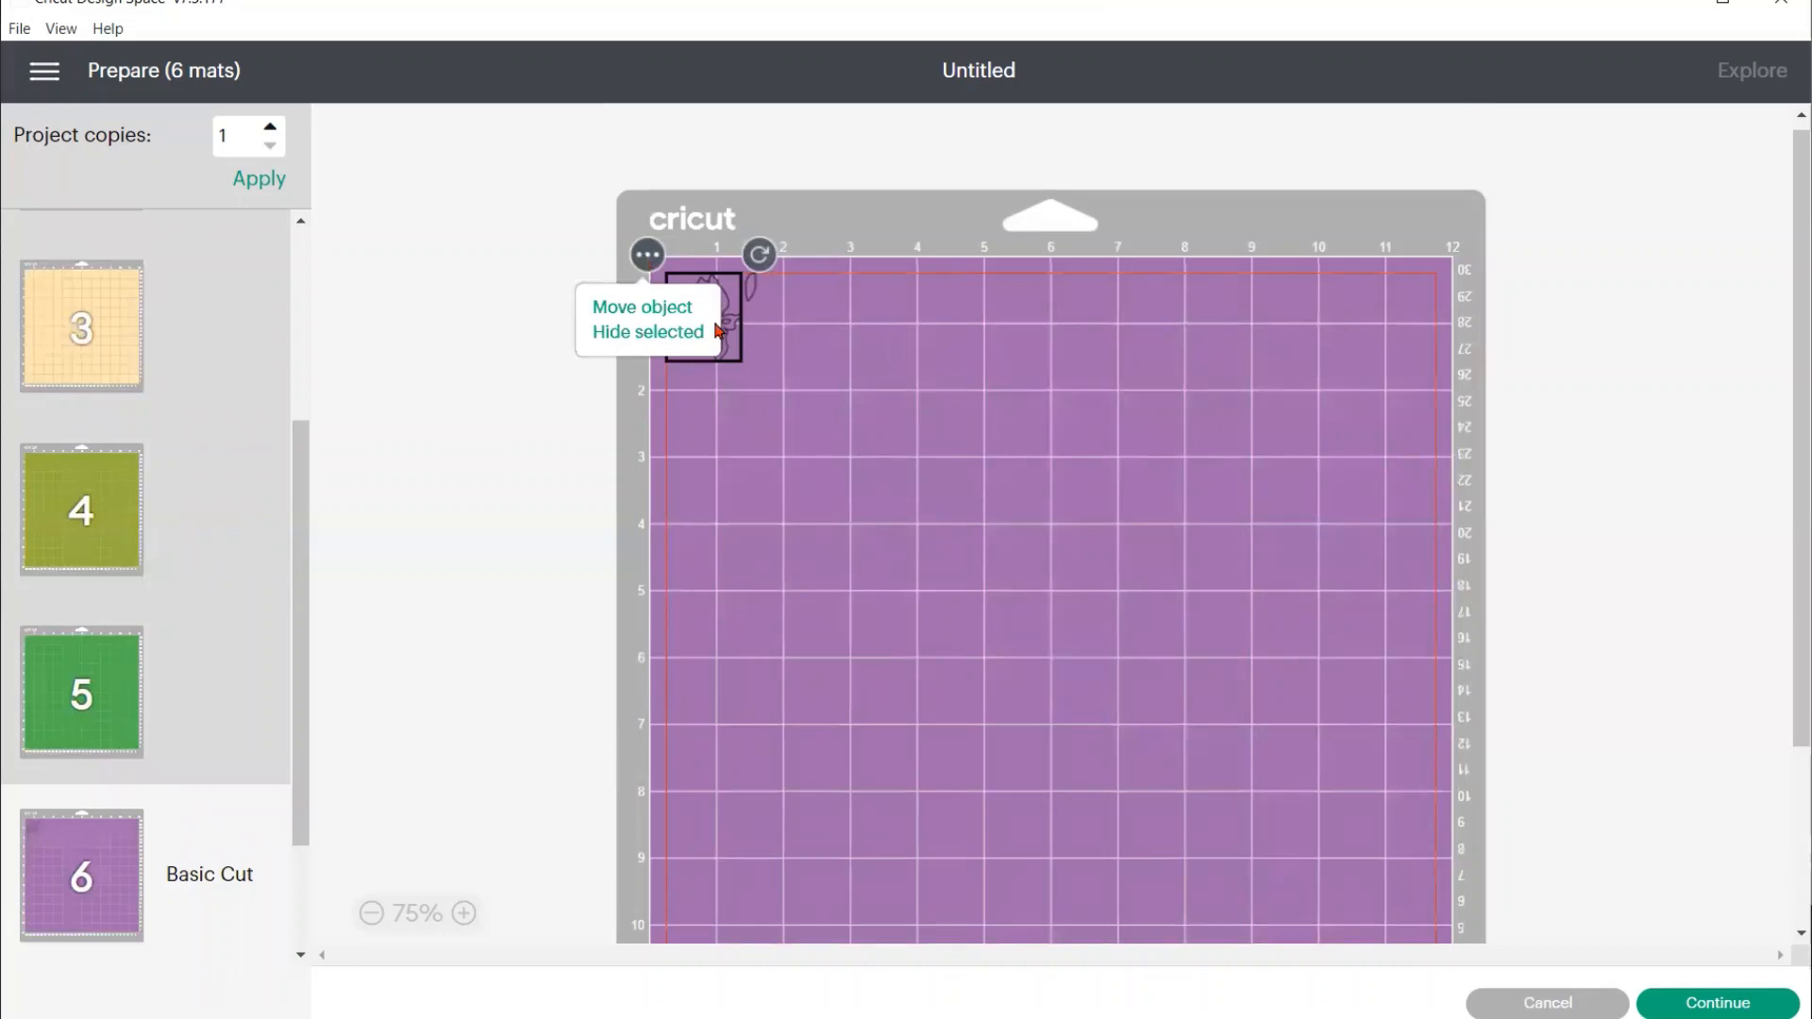
drag(719, 332, 1420, 868)
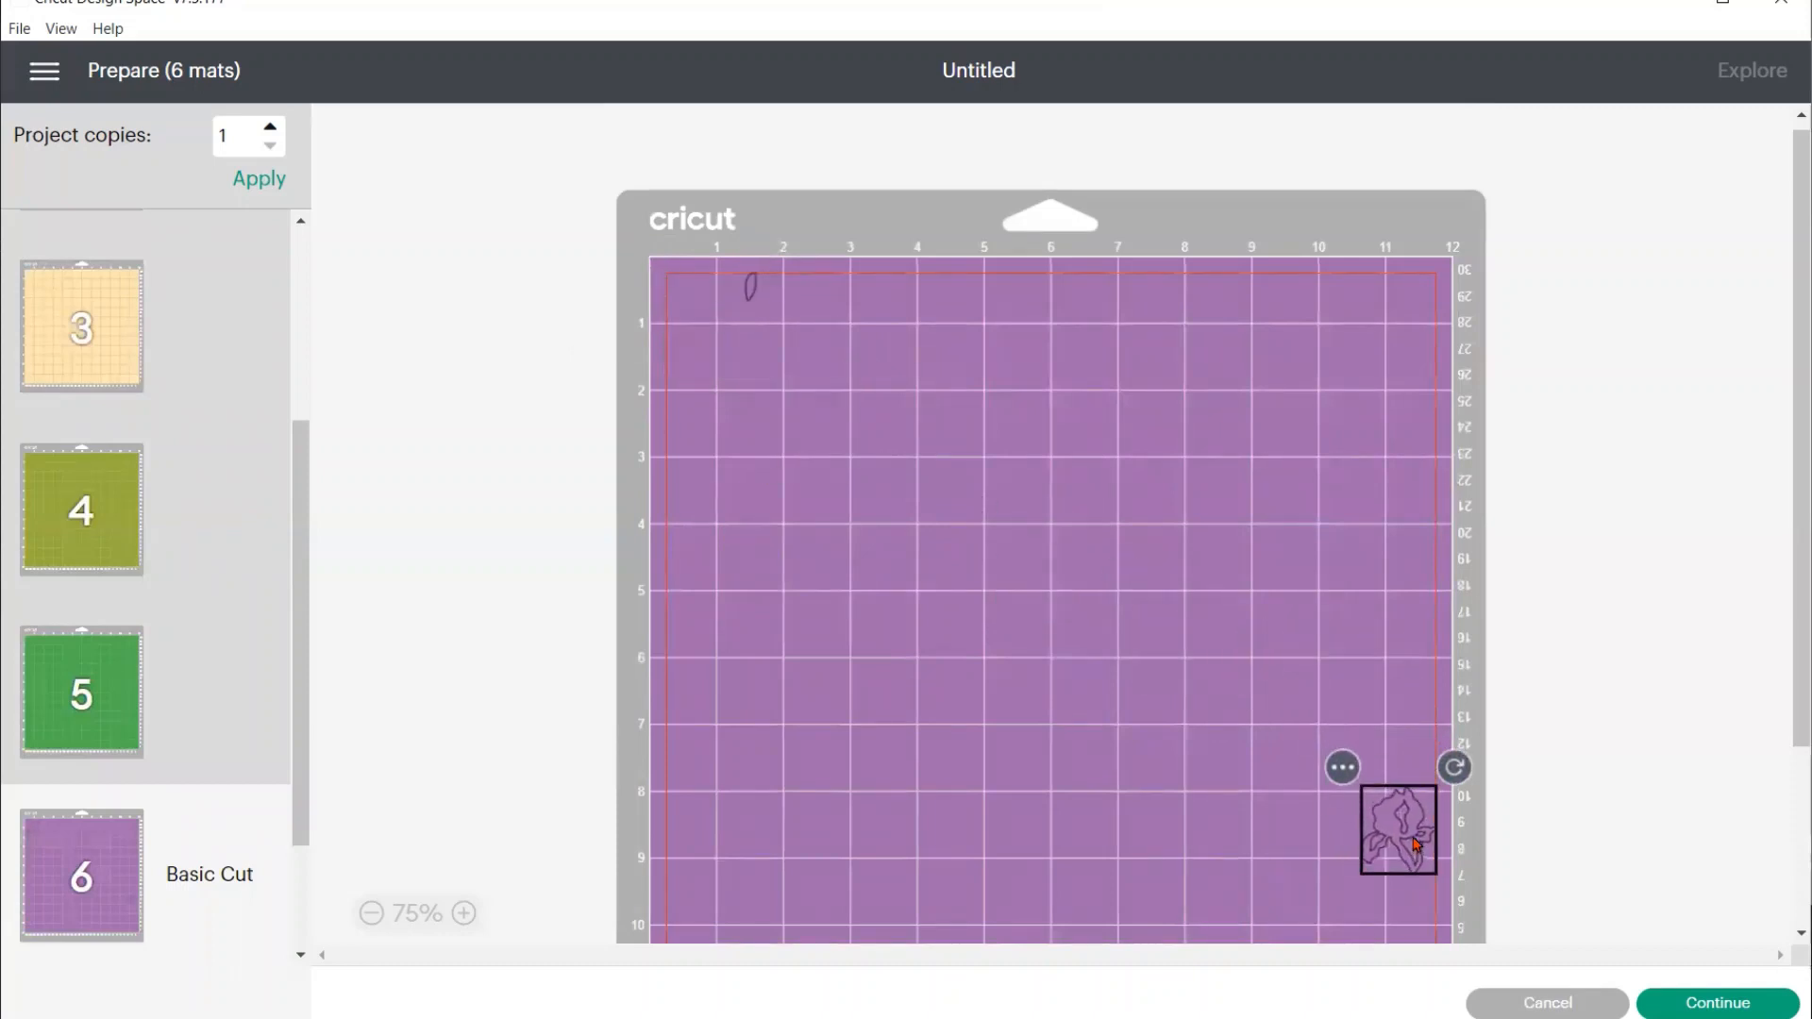
click(752, 298)
drag(752, 298, 1338, 839)
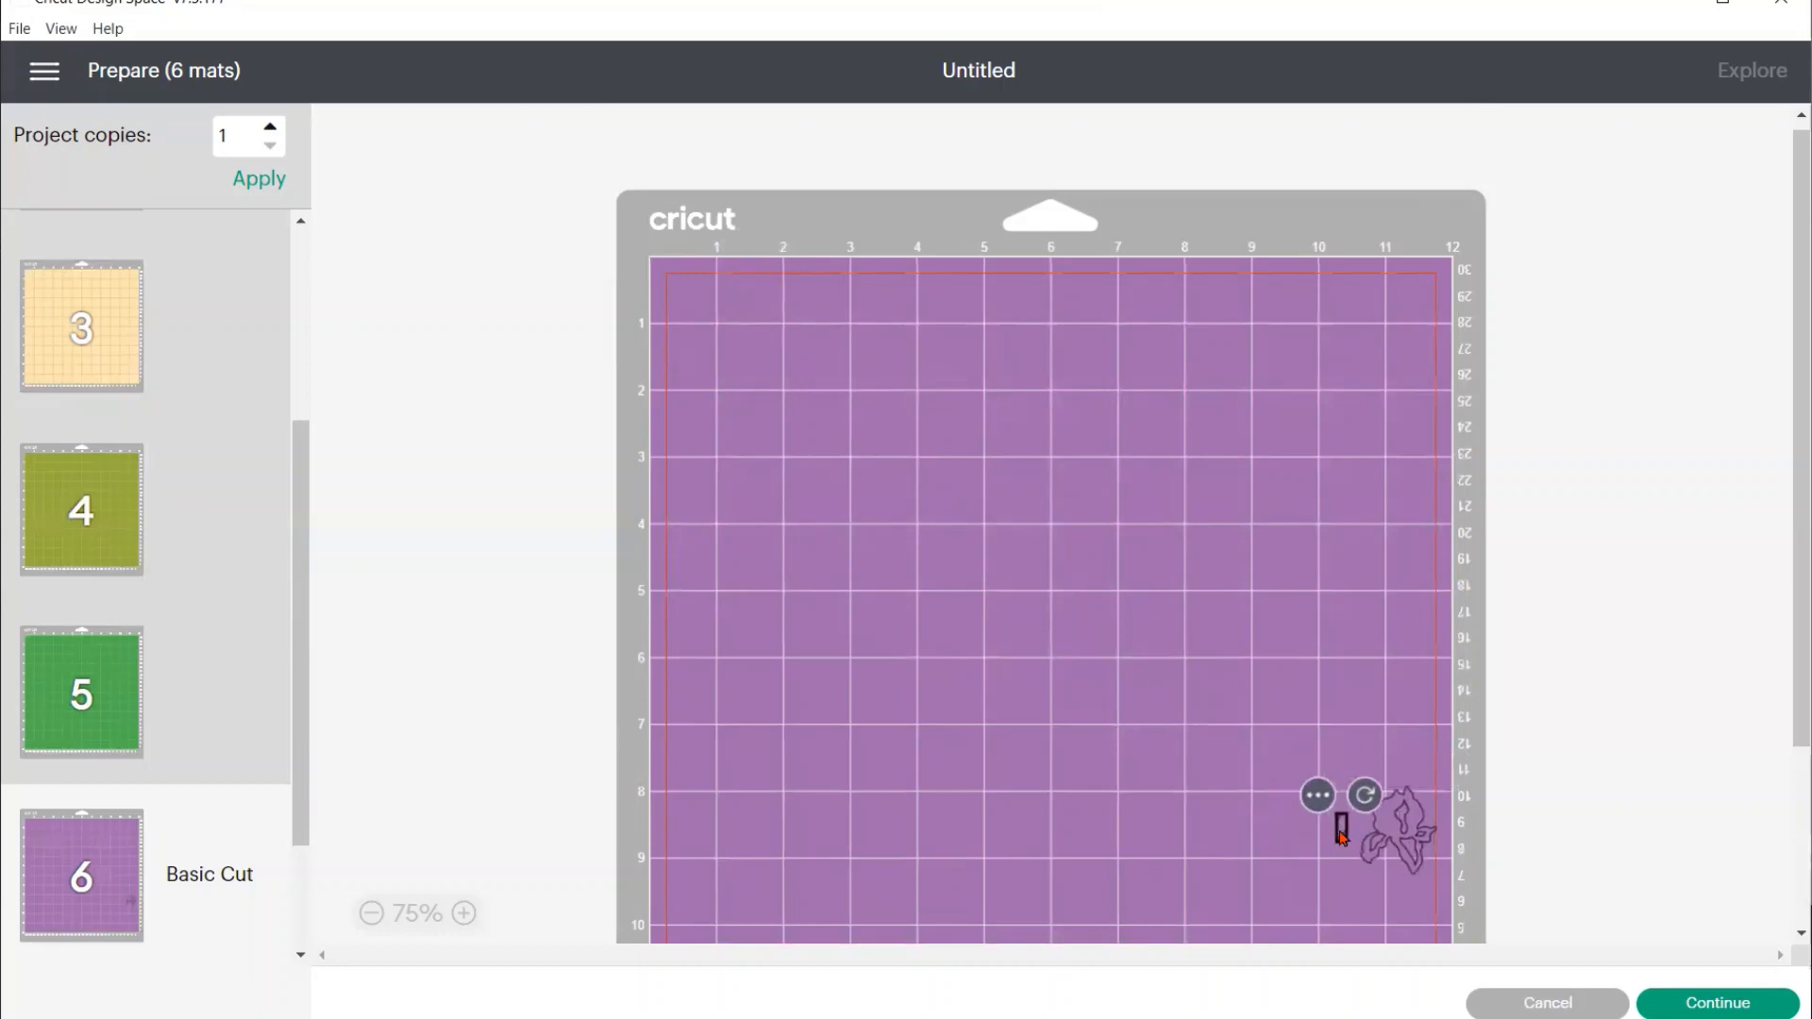
Move the purple iris flower onto the white mat
scroll(1342, 837, down, 2)
click(1401, 706)
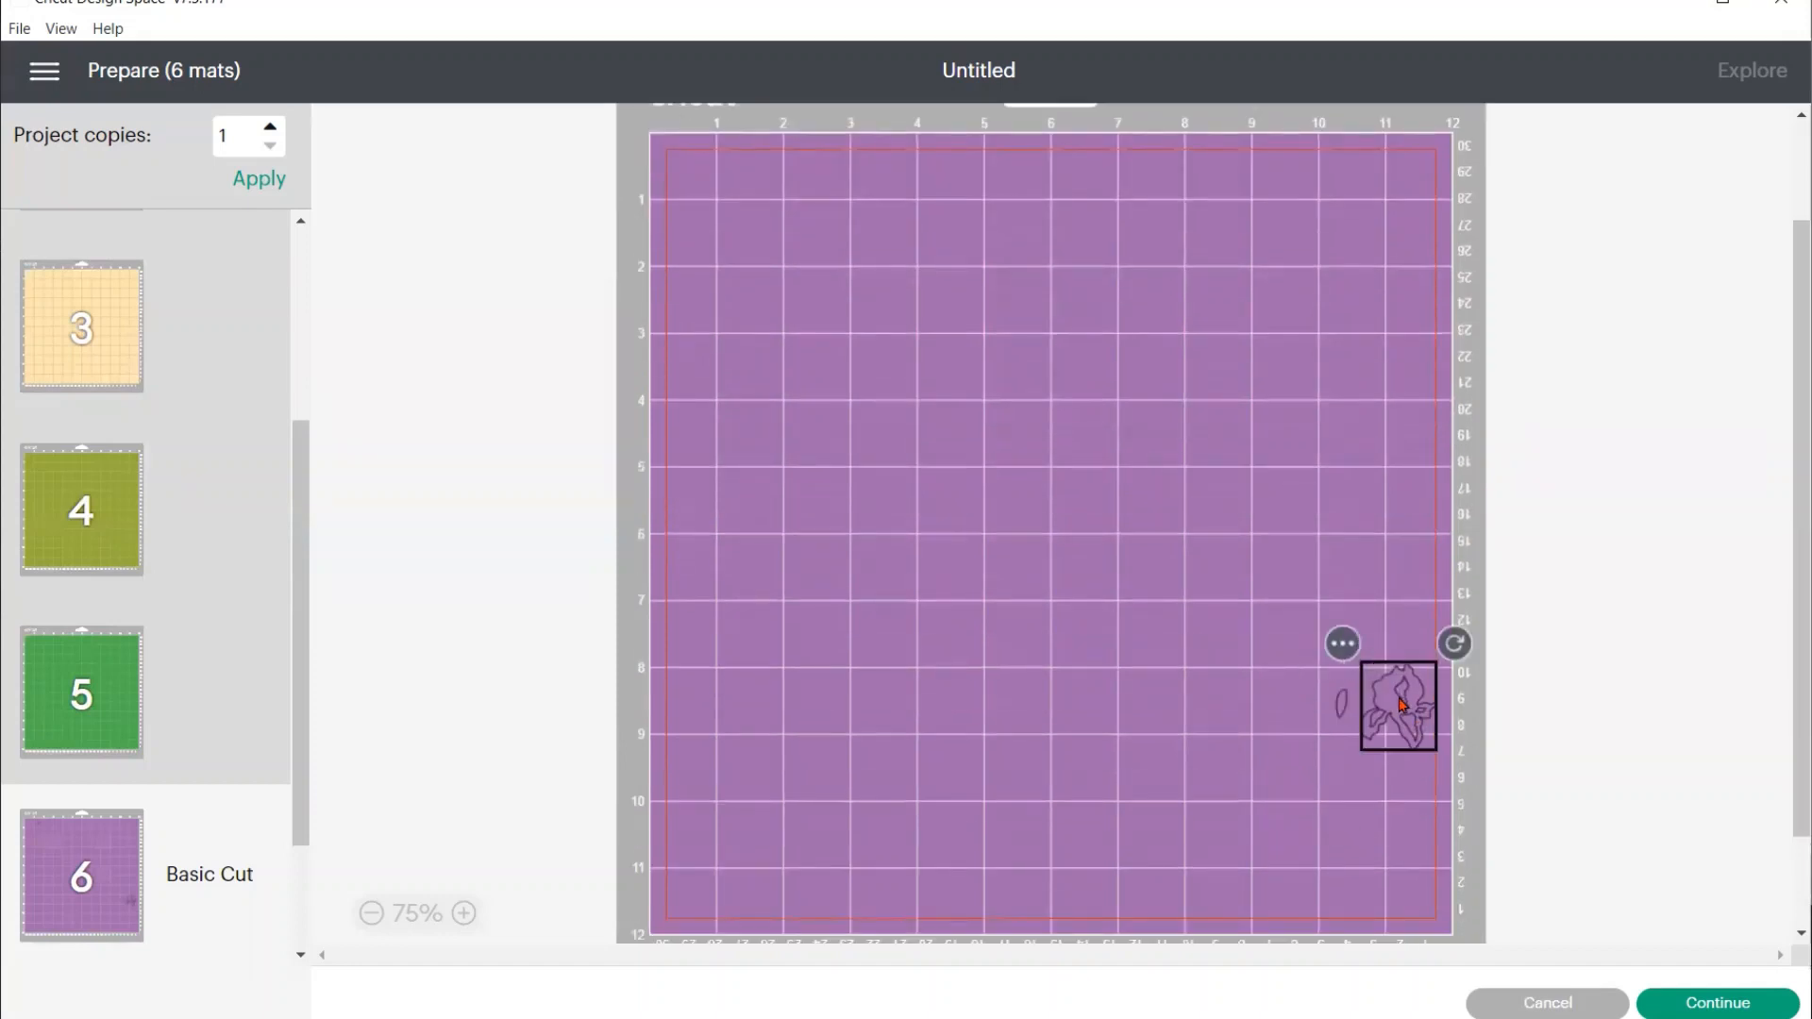
click(1343, 647)
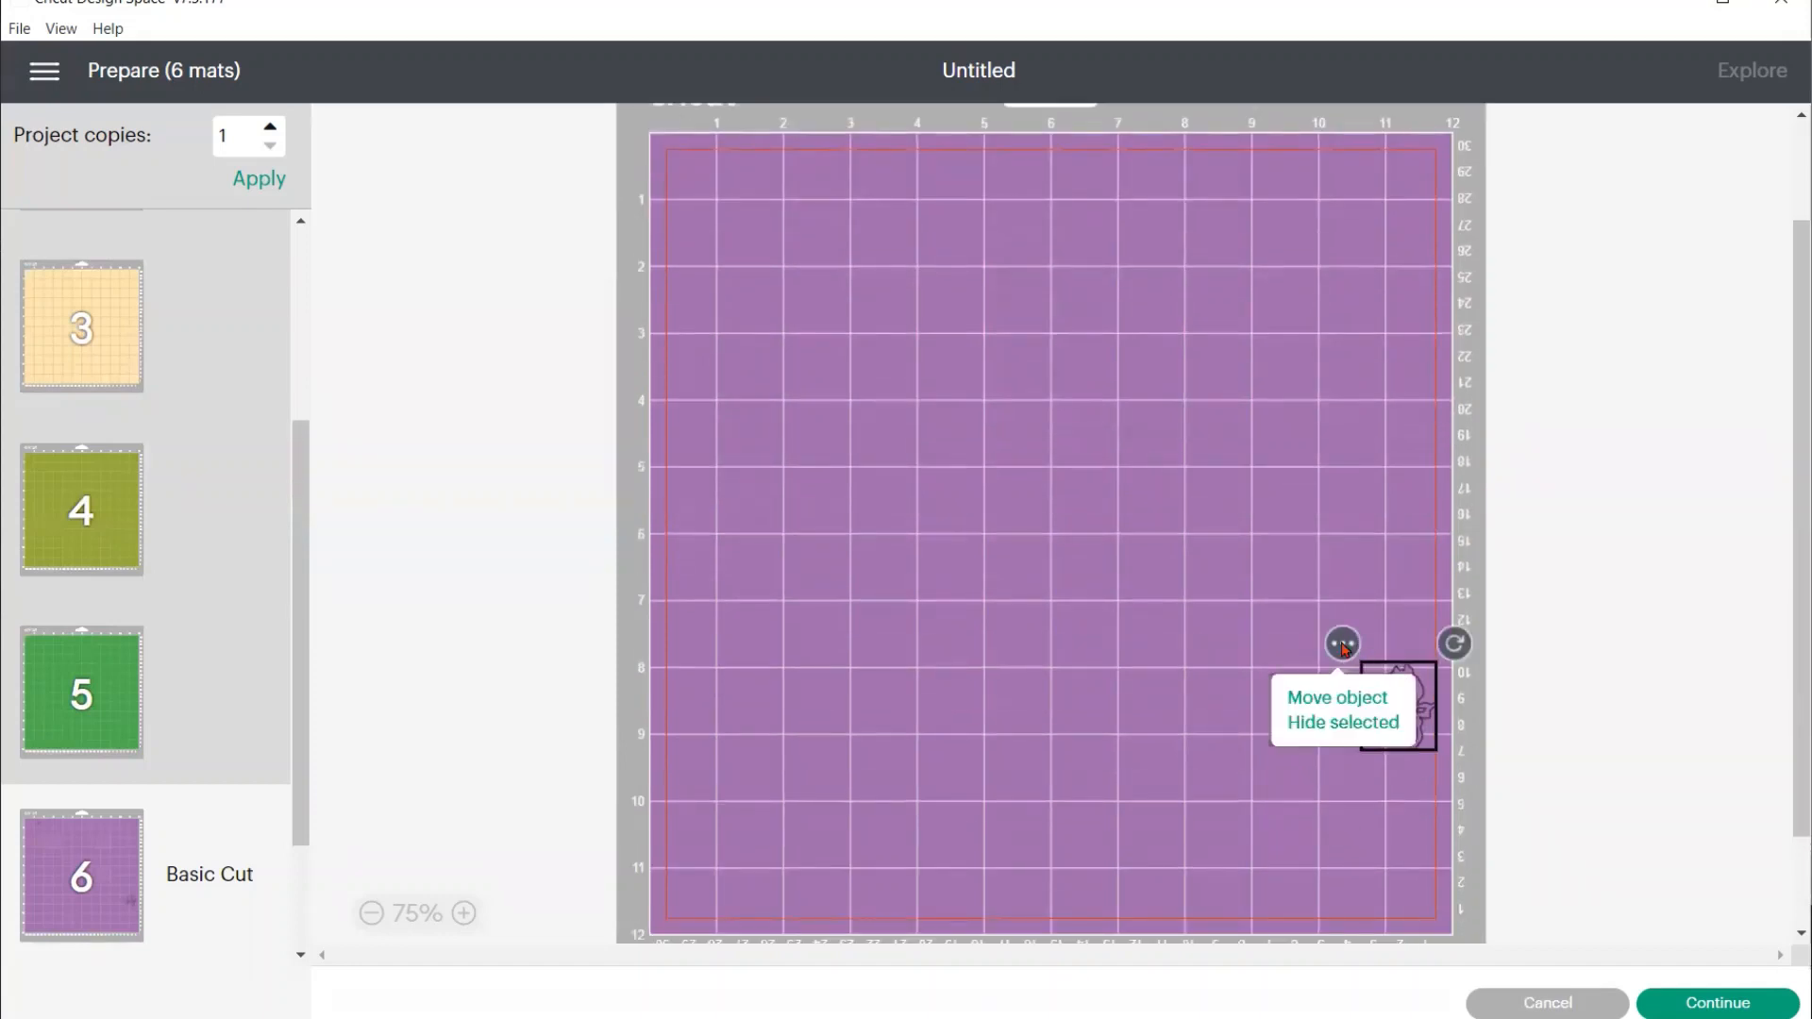
click(1337, 698)
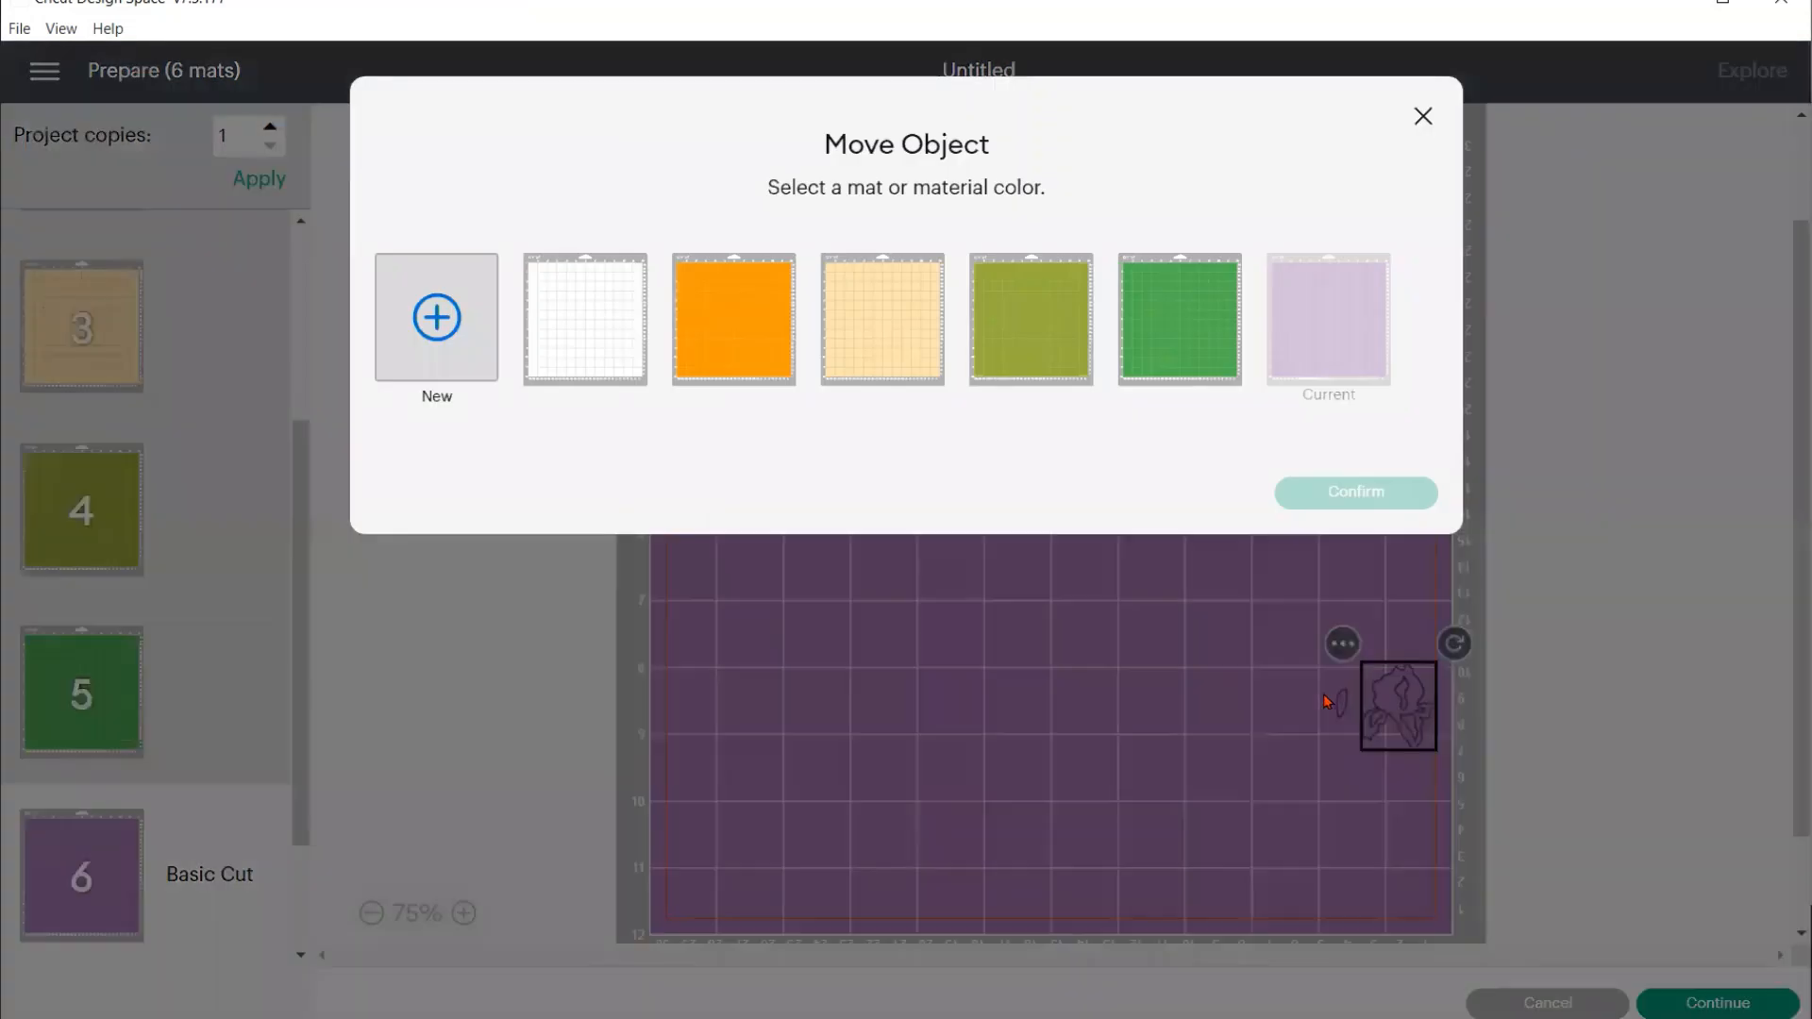
click(590, 340)
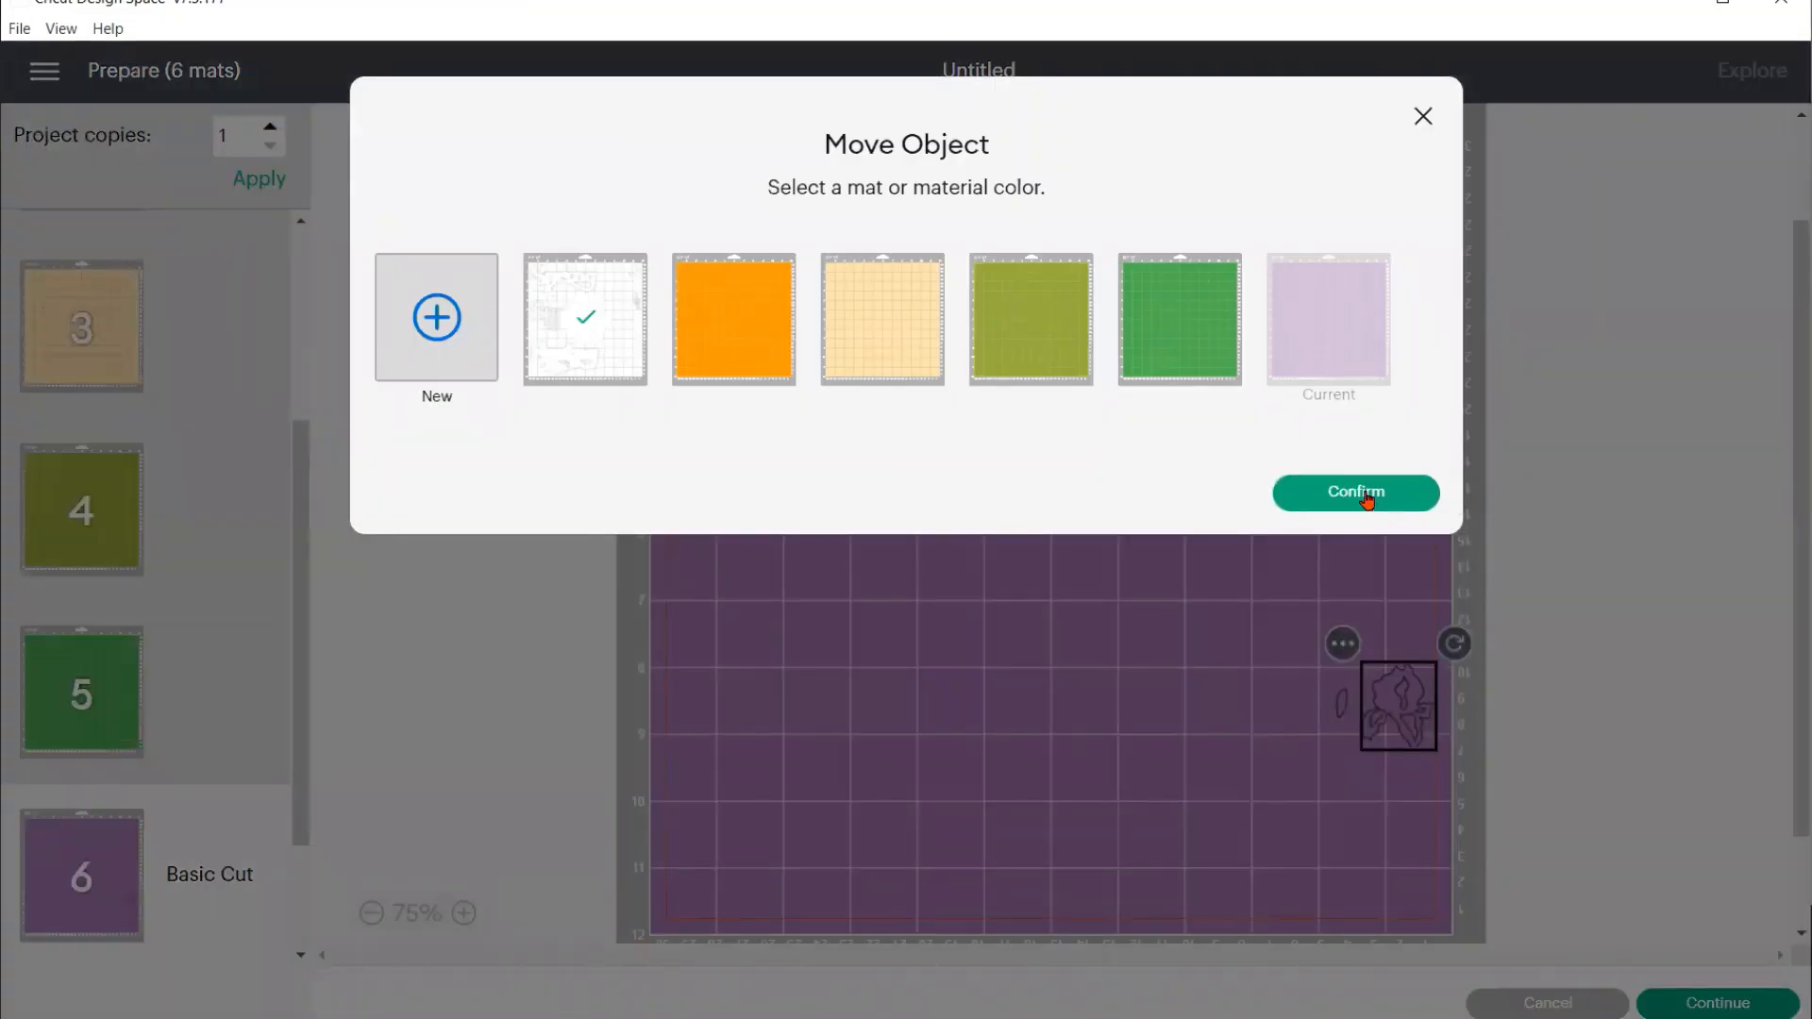
click(1367, 495)
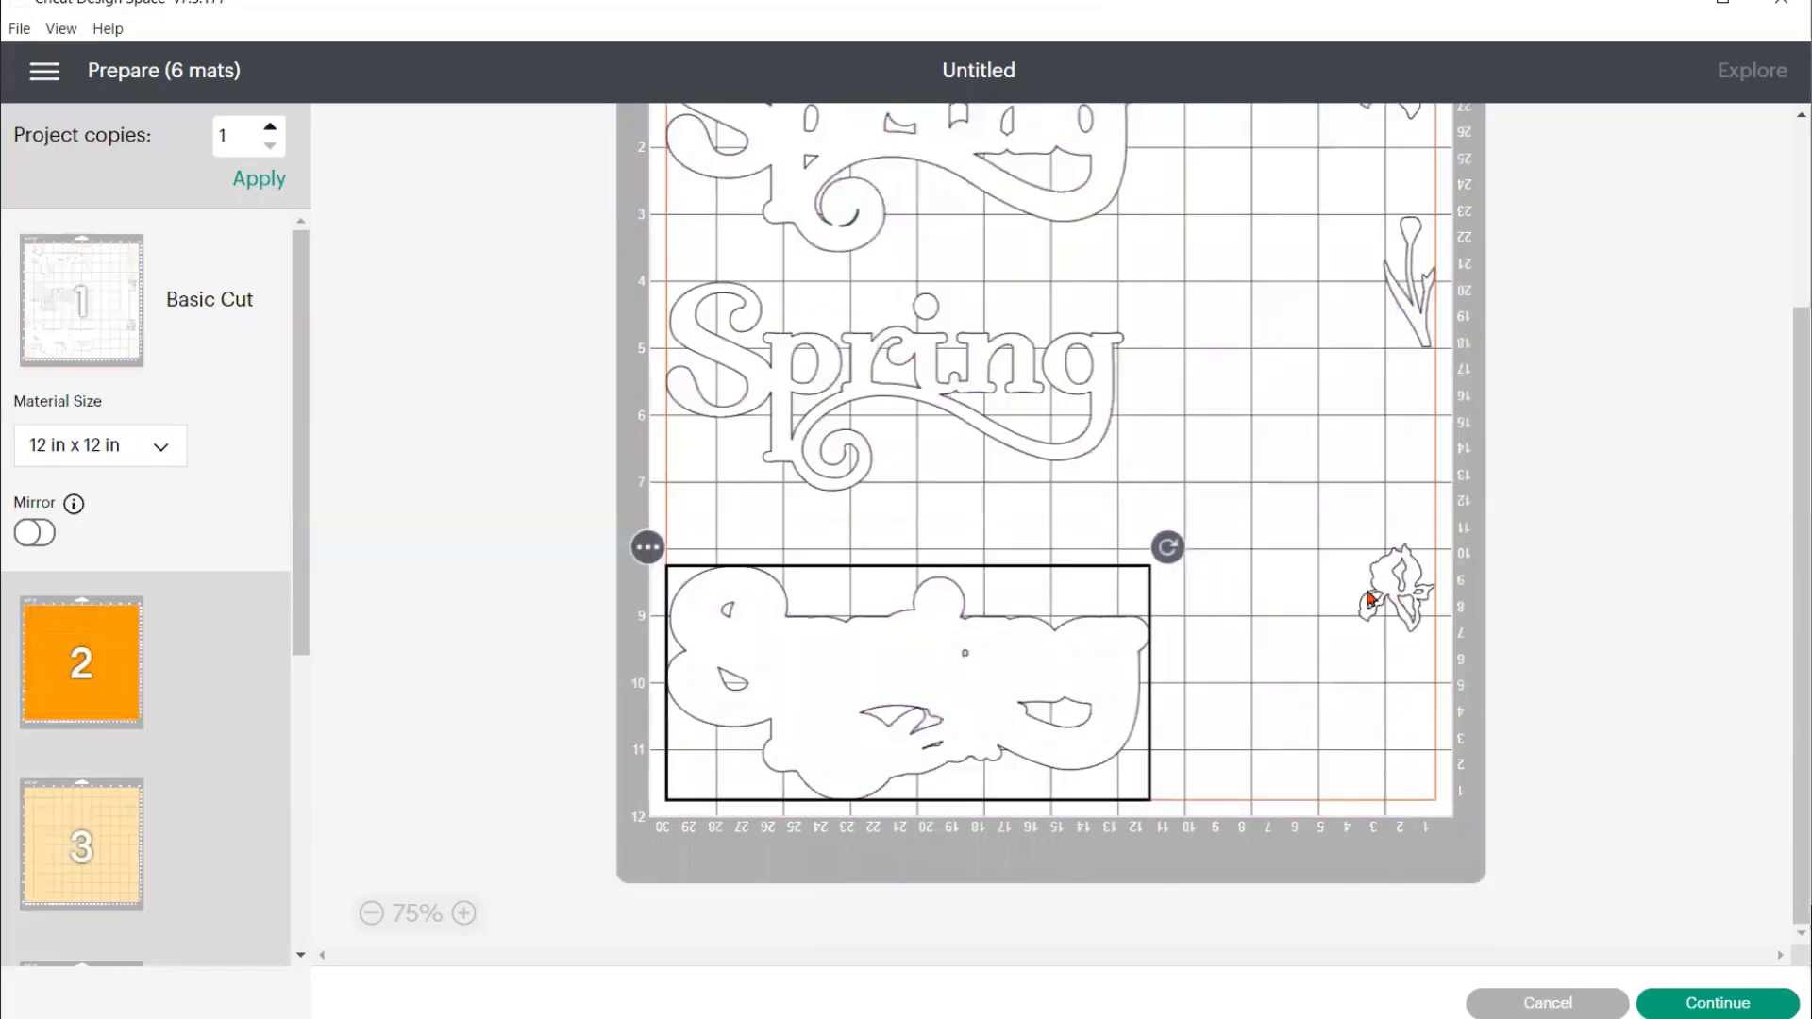
Move the small purple petal onto the white mat and shift it slightly closer to the iris flower
scroll(182, 768, down, 5)
click(115, 863)
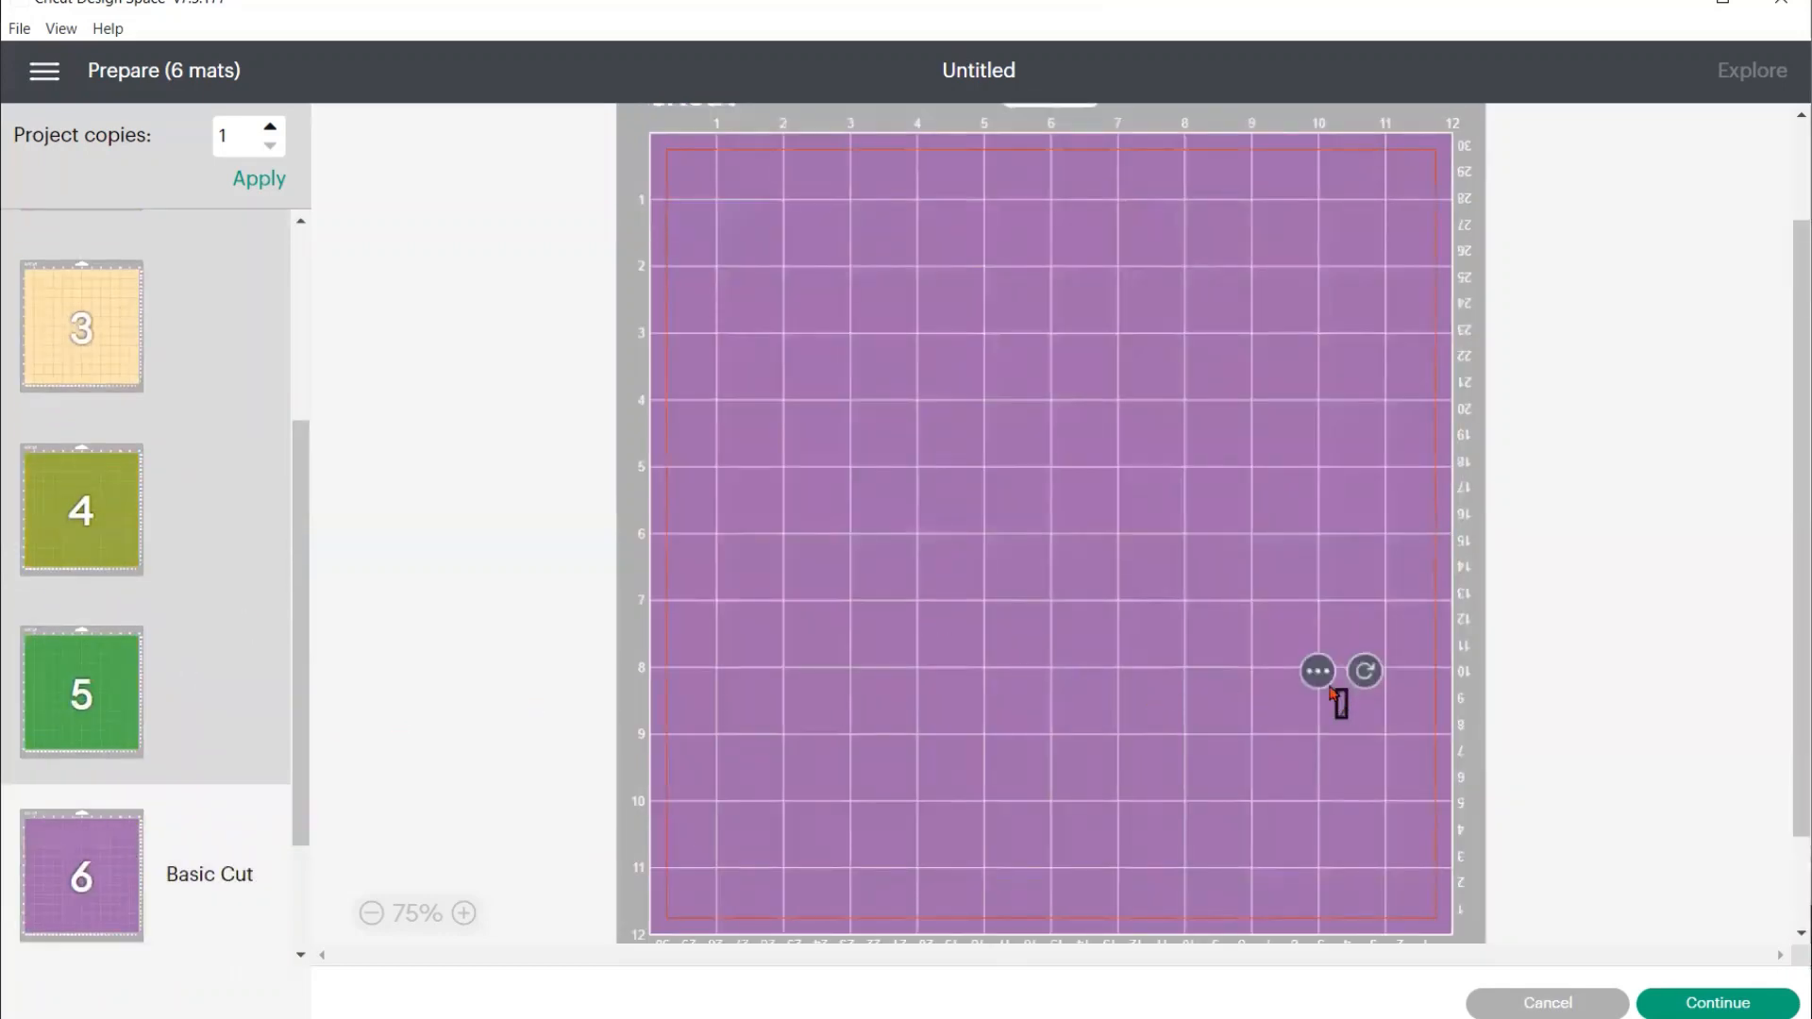
click(1318, 673)
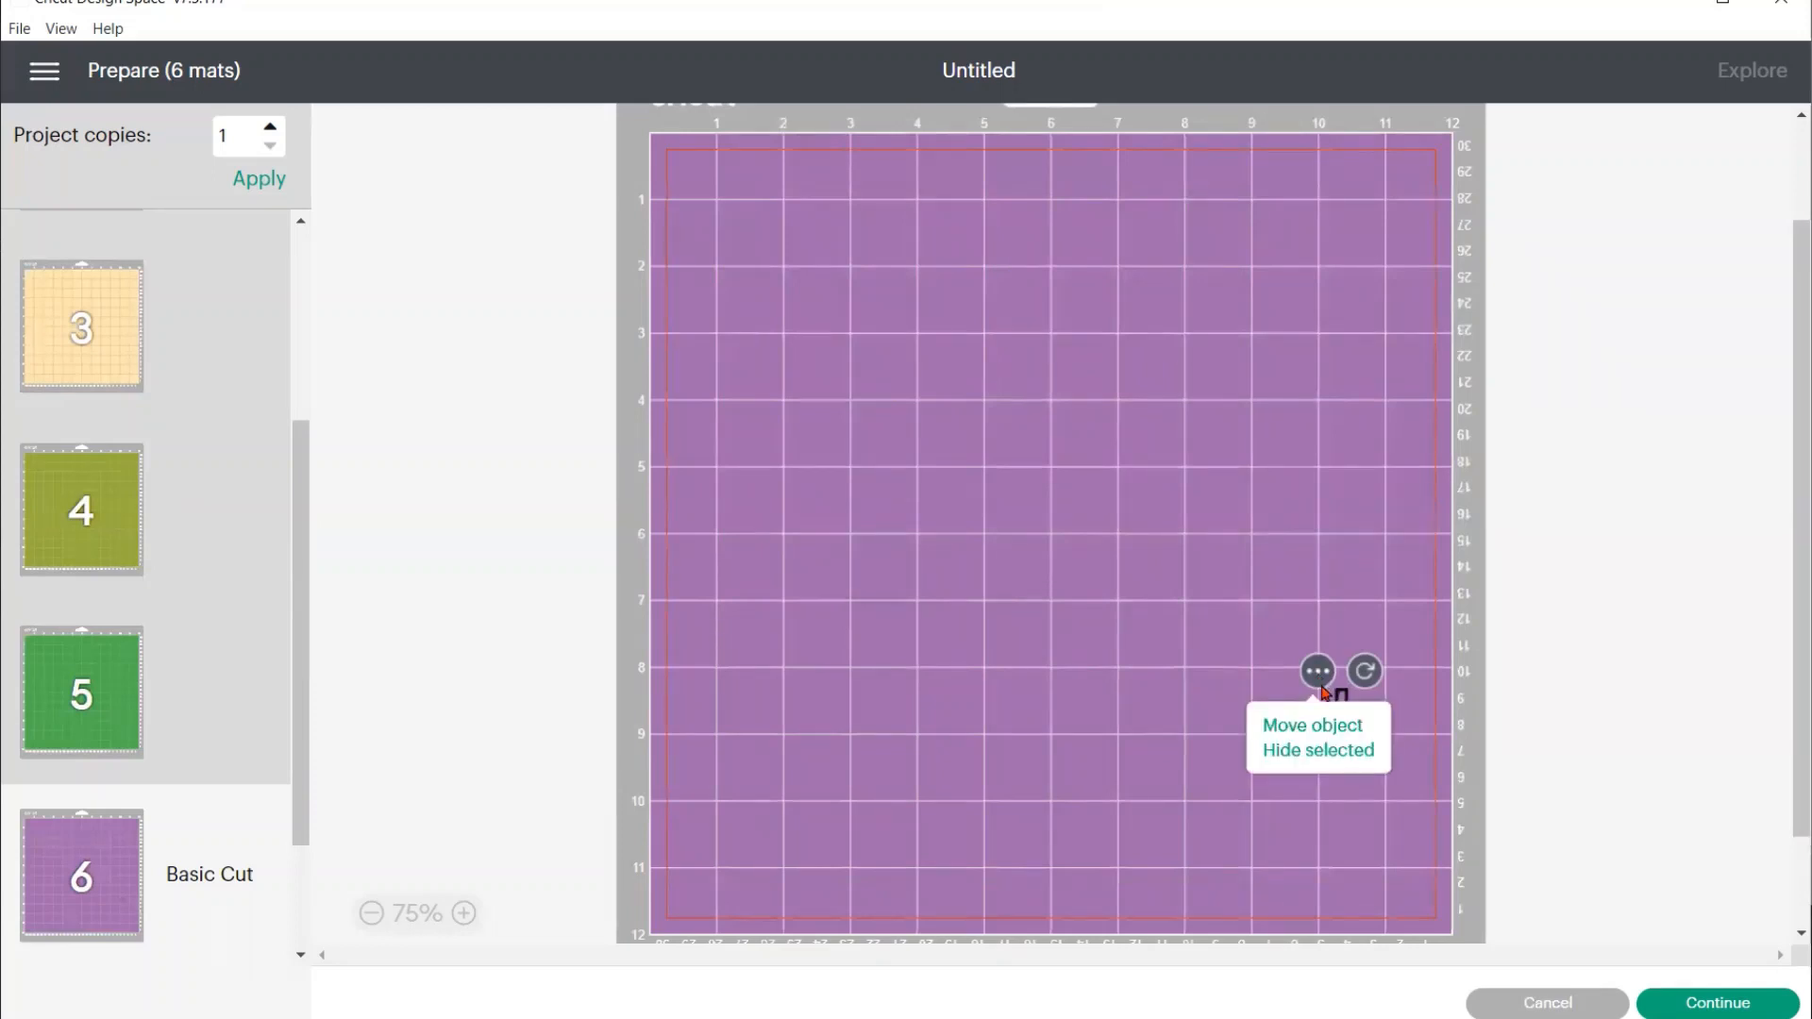
click(1319, 726)
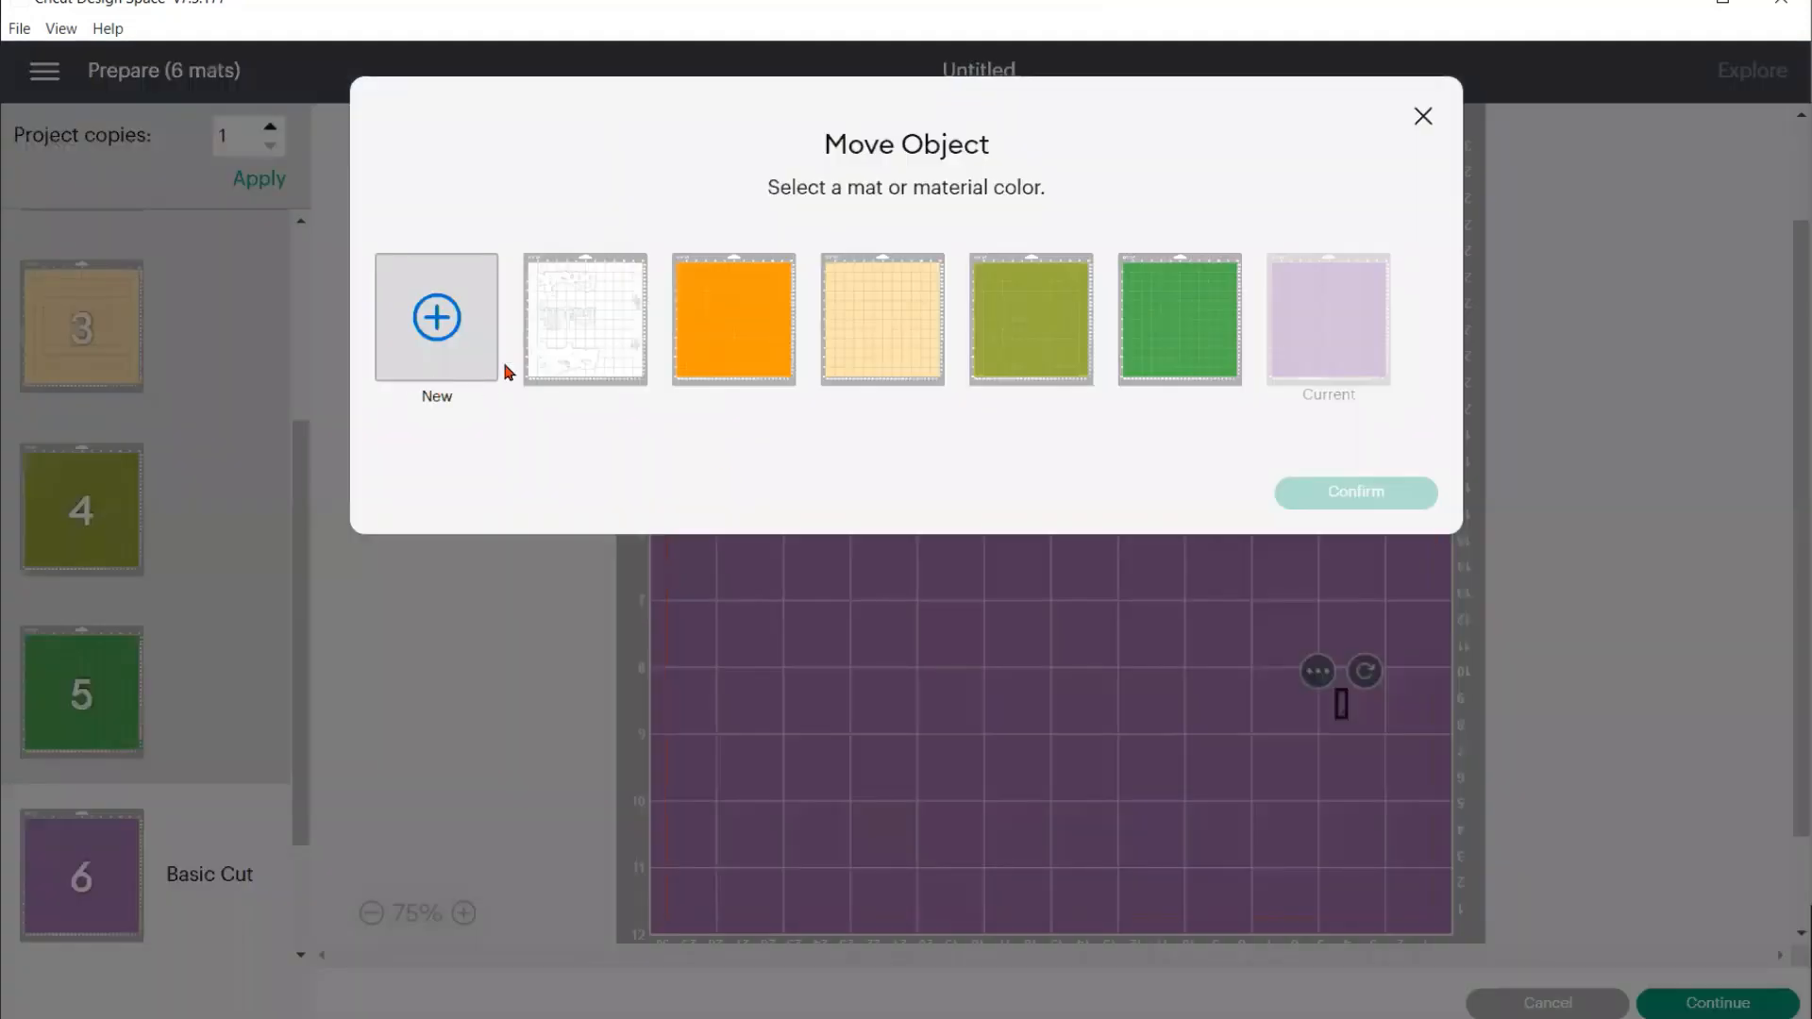
click(584, 341)
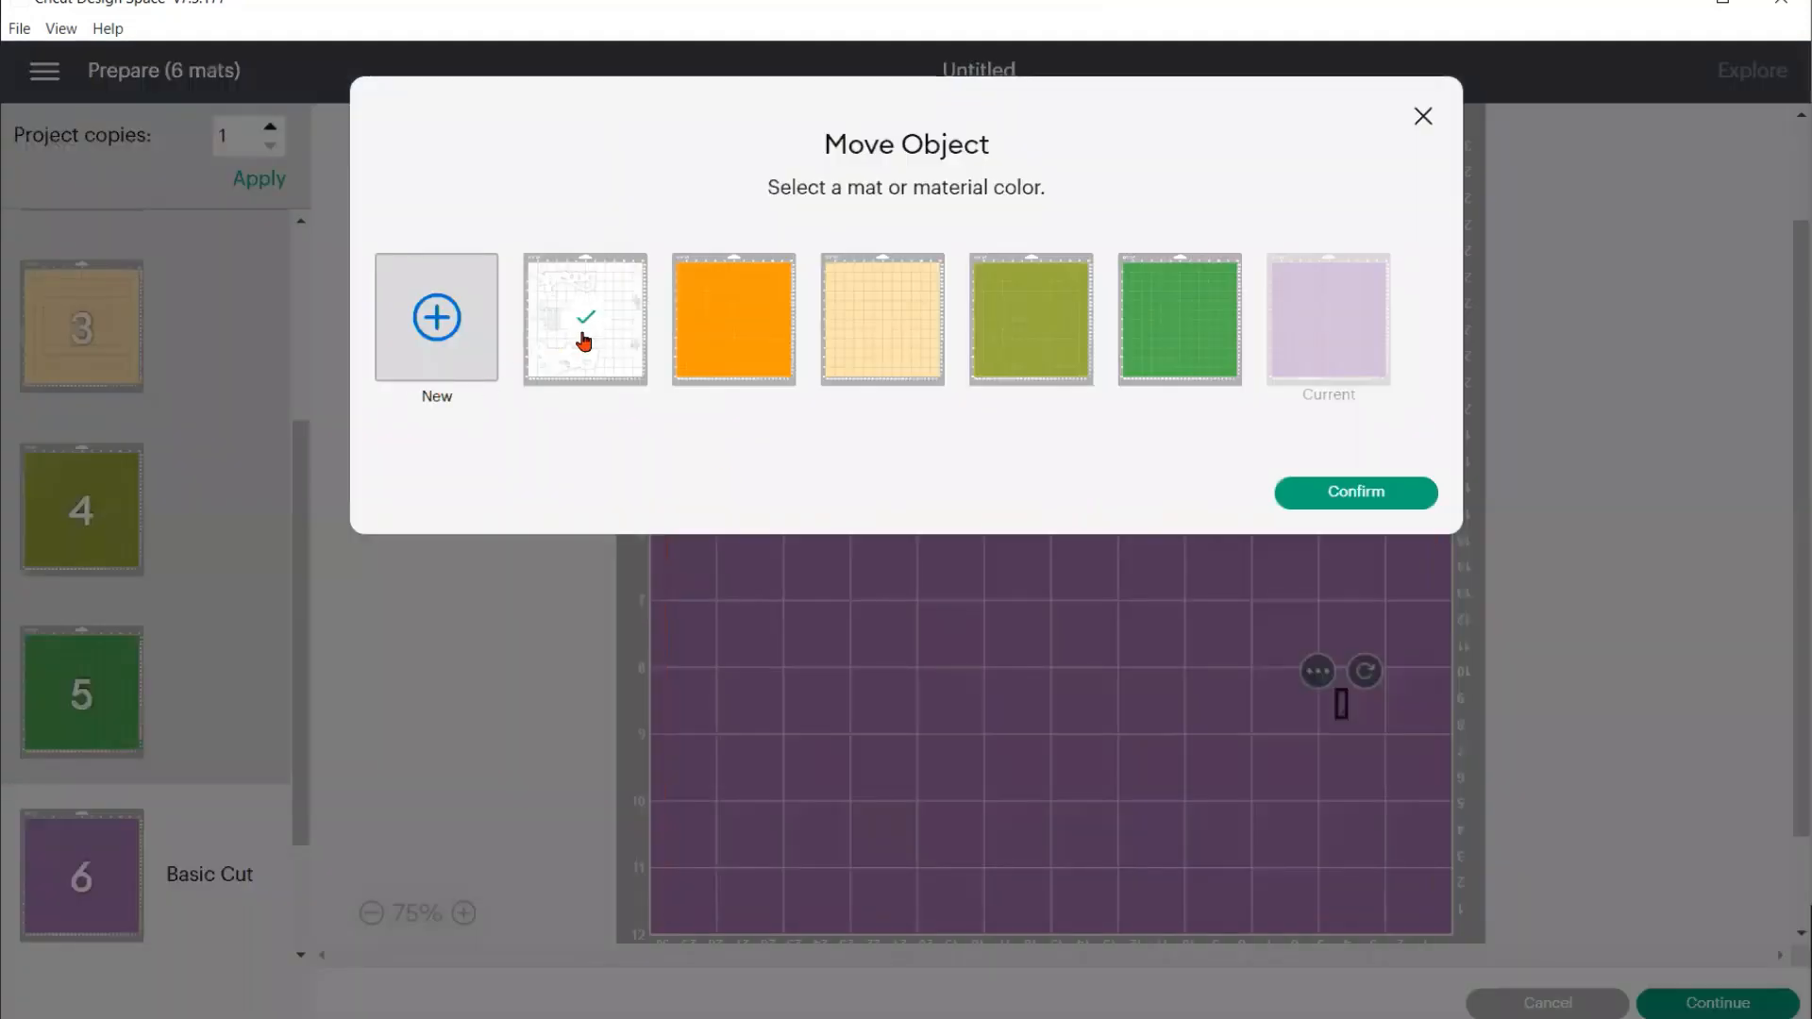
click(1341, 493)
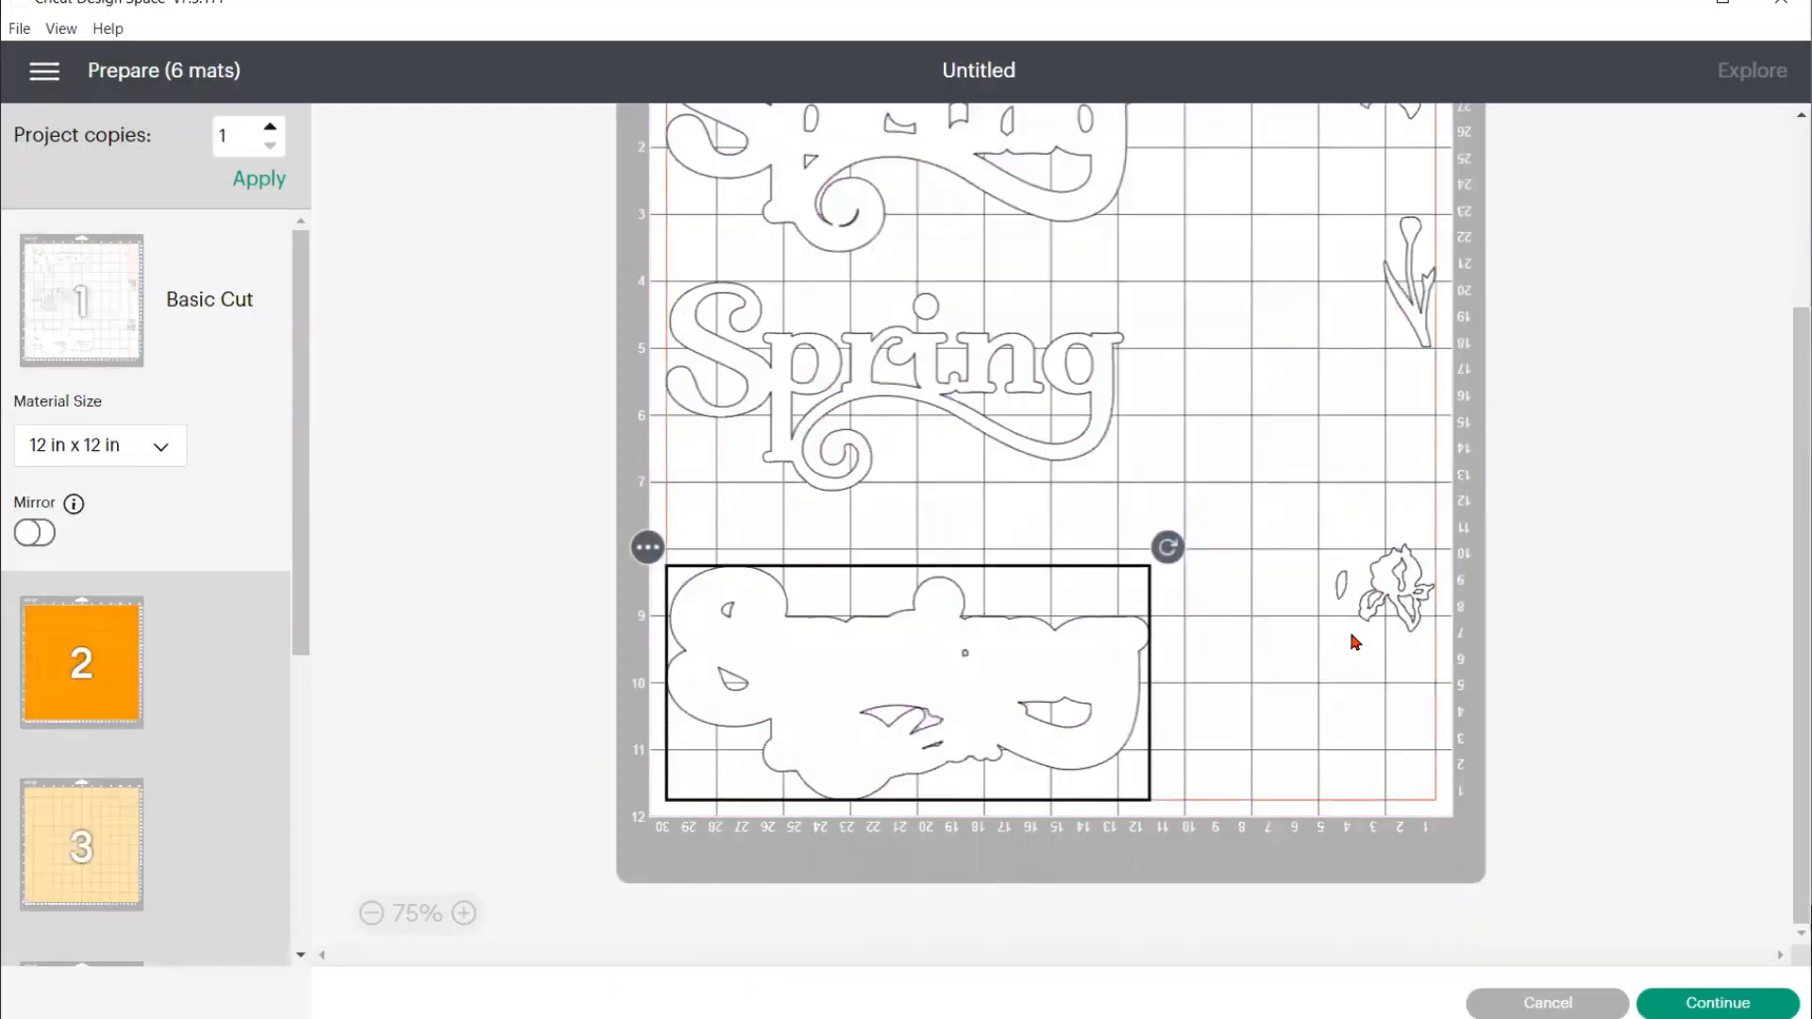
drag(1343, 587, 1353, 576)
Check the coloured mats and the combined white mat layout, and continue to the Make stage
scroll(131, 741, down, 5)
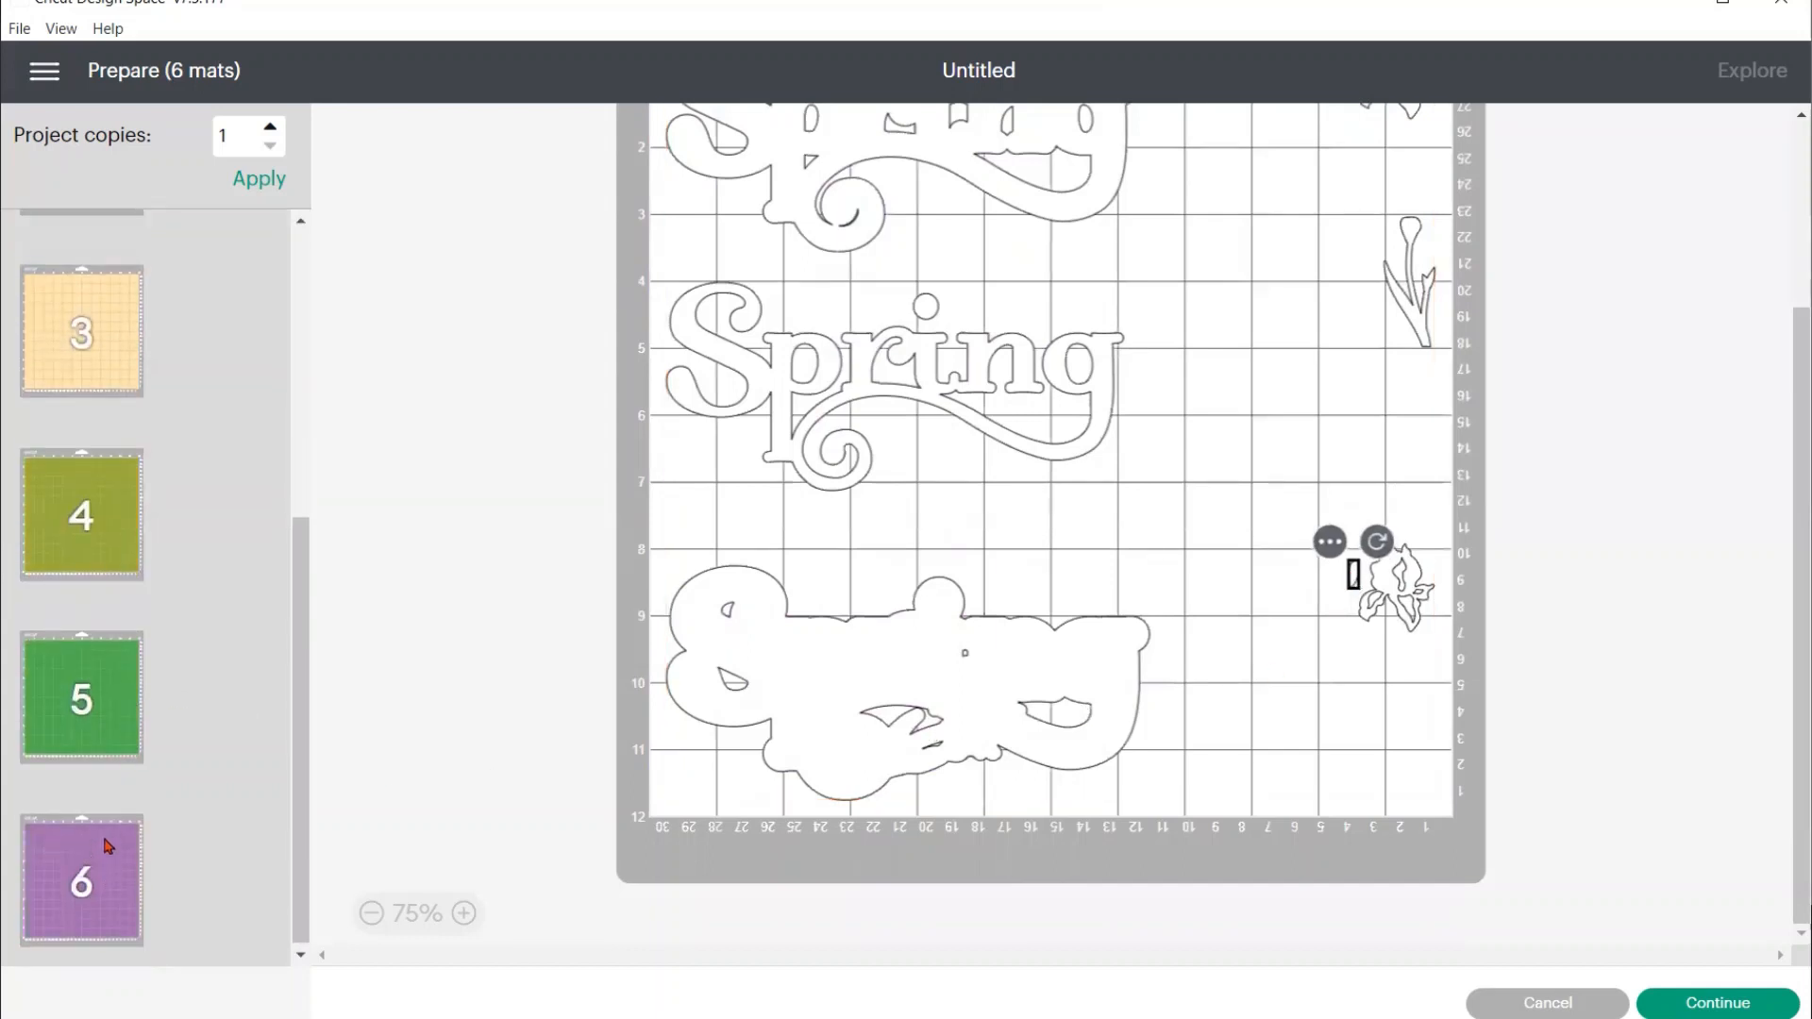
scroll(111, 859, up, 5)
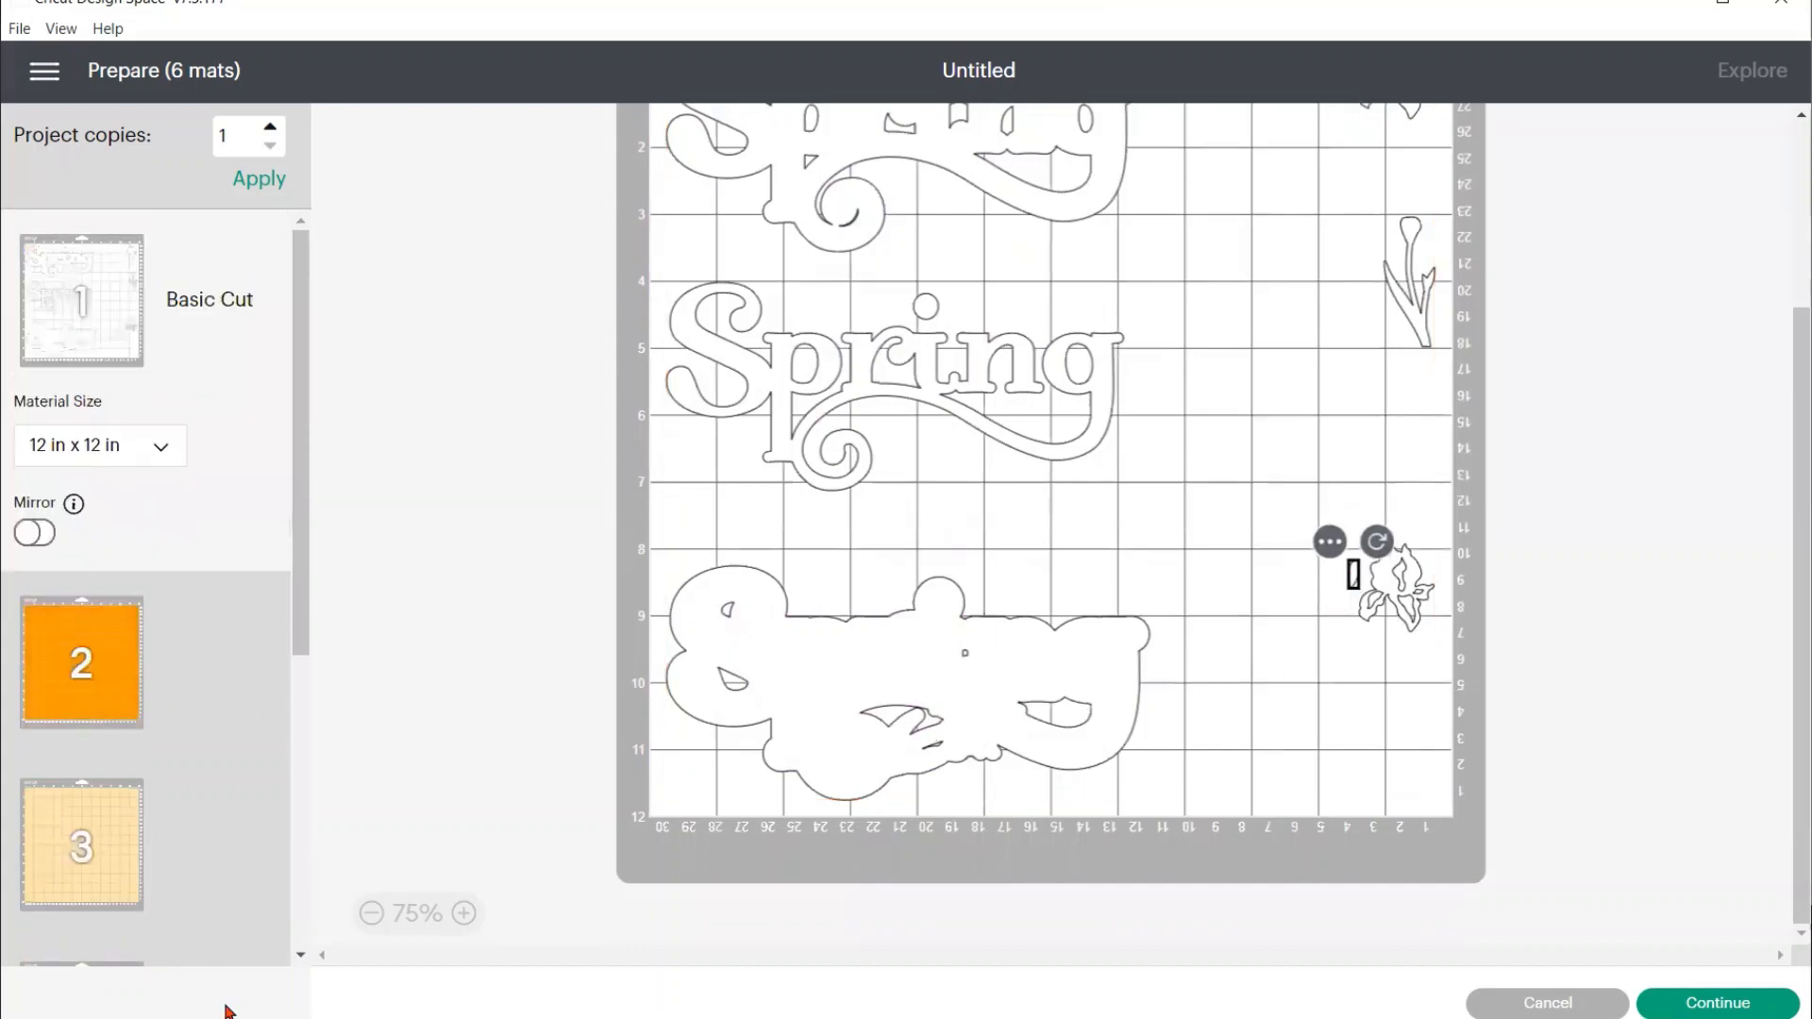
scroll(149, 878, down, 5)
scroll(1170, 679, up, 5)
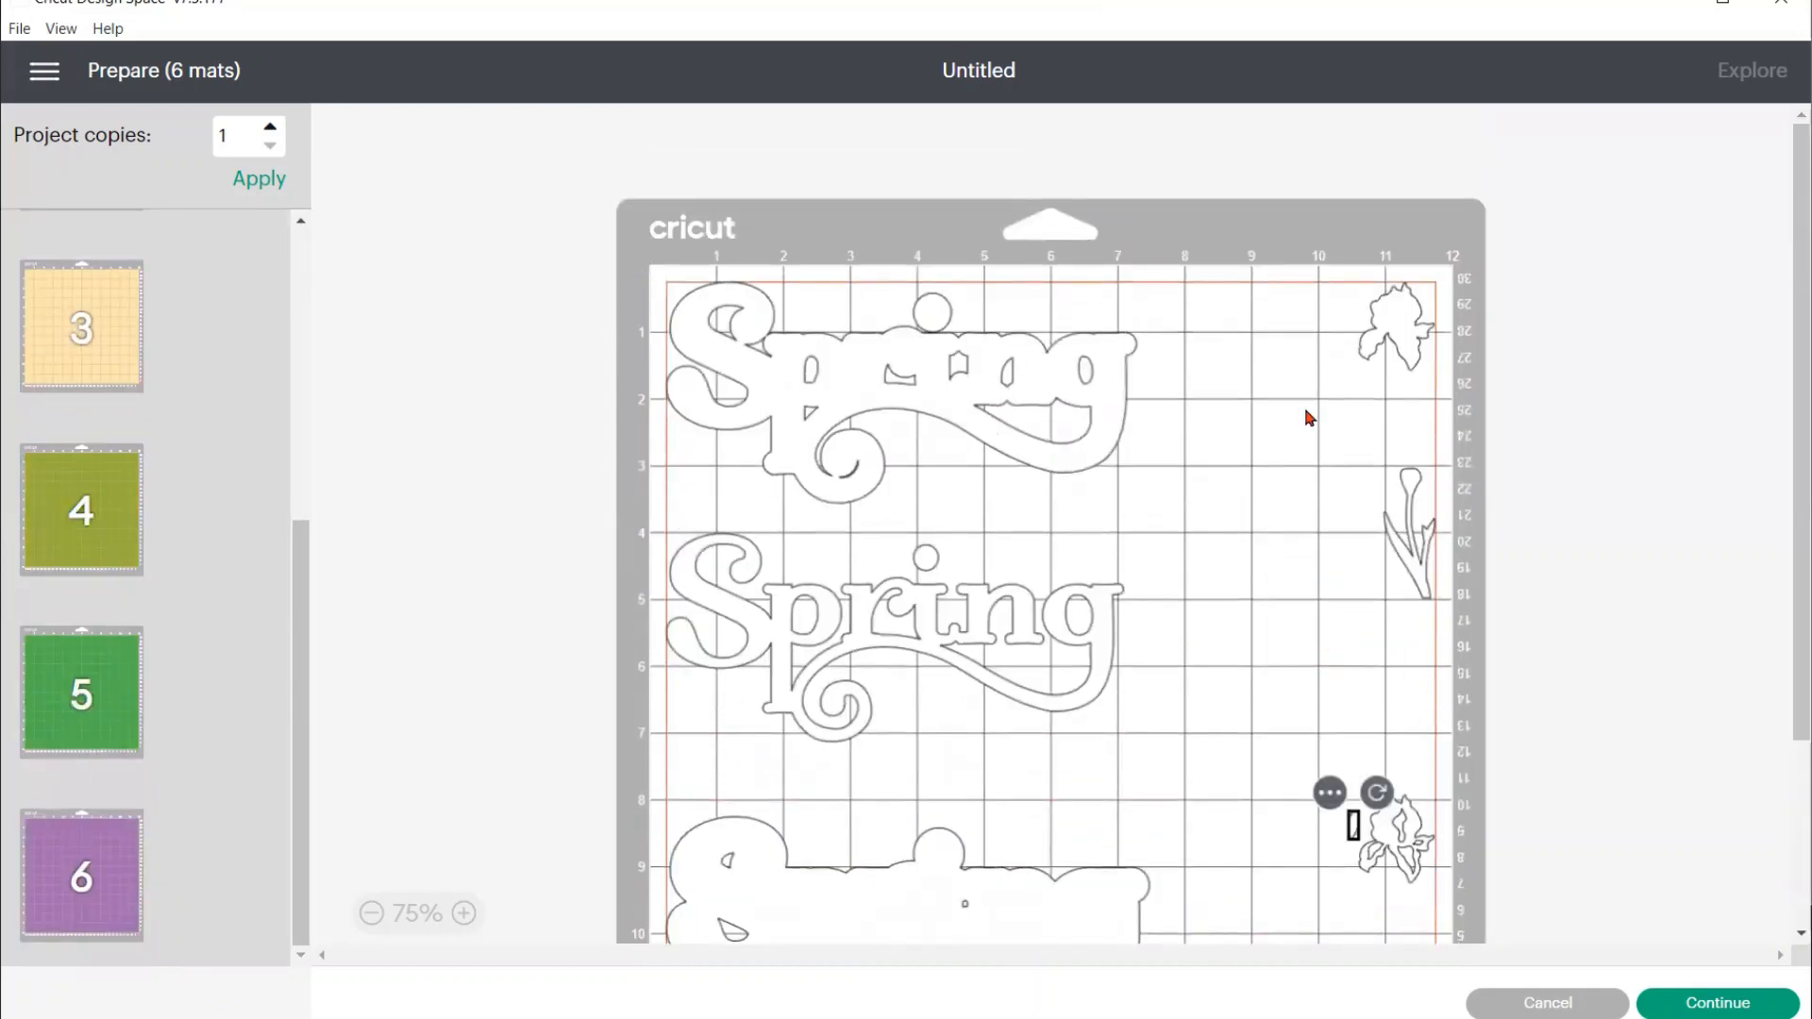
scroll(1193, 653, down, 3)
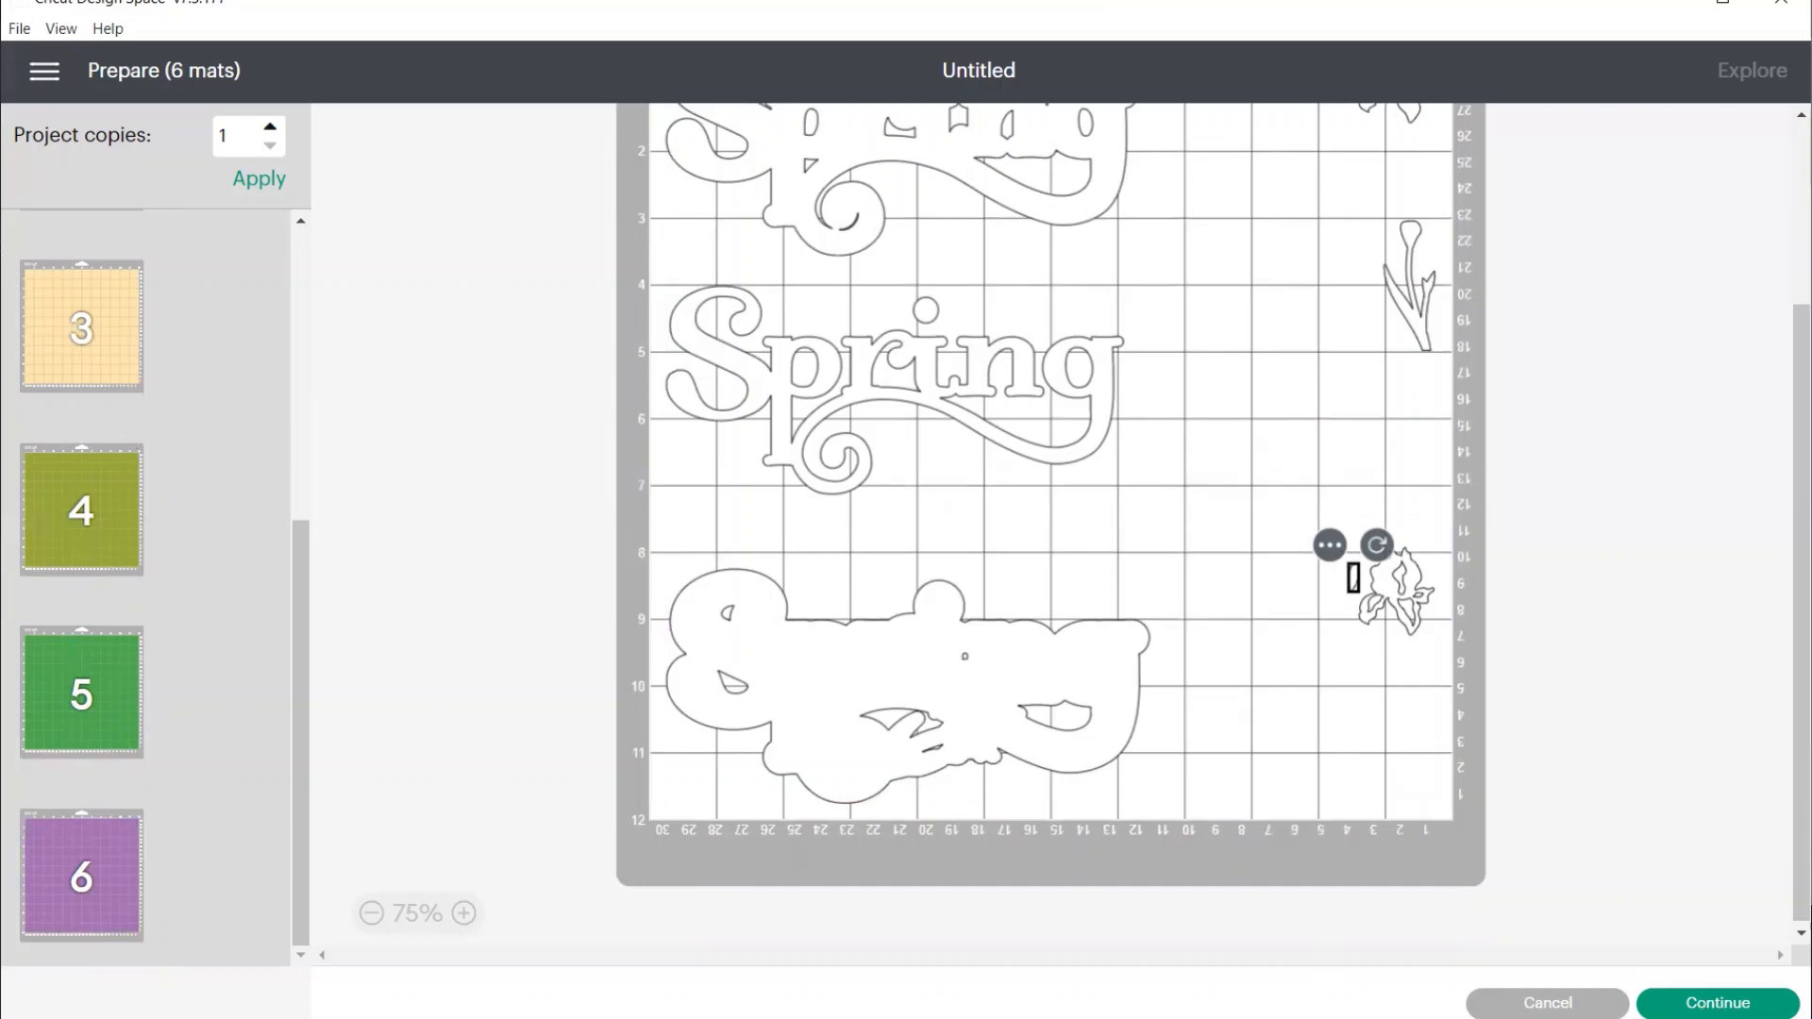
scroll(121, 689, up, 5)
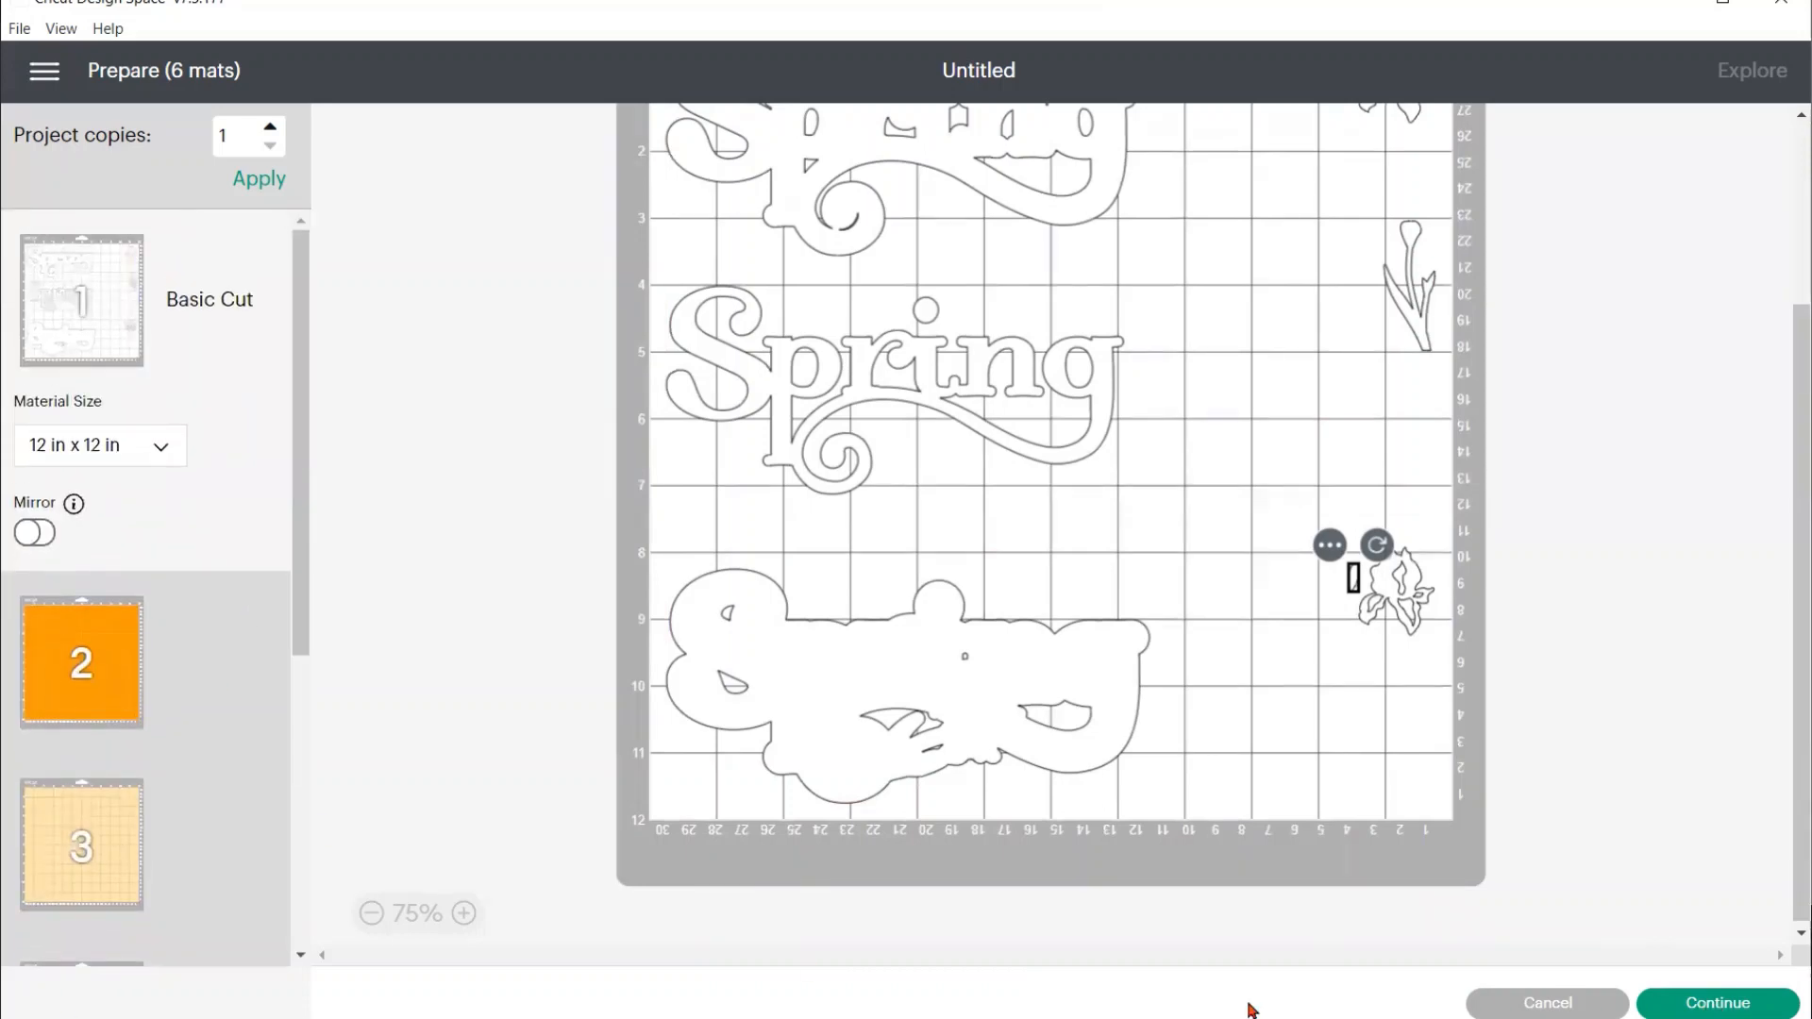
scroll(146, 689, down, 1)
click(1698, 1004)
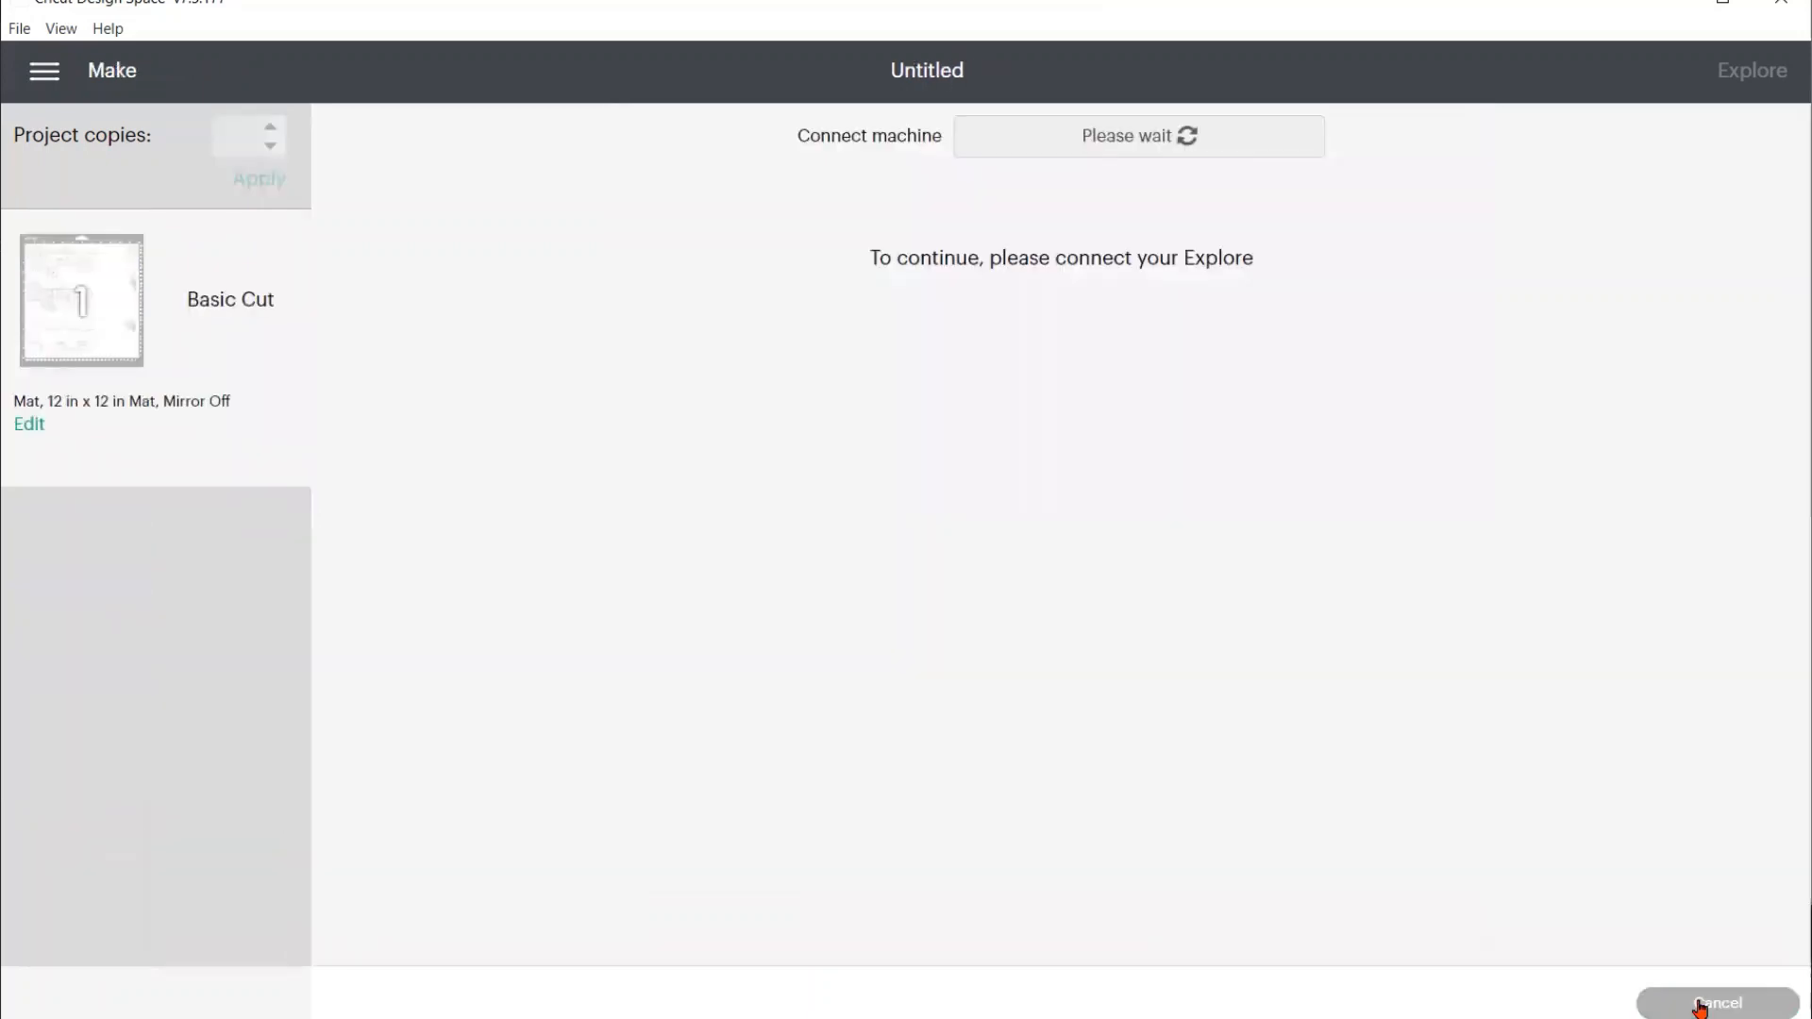